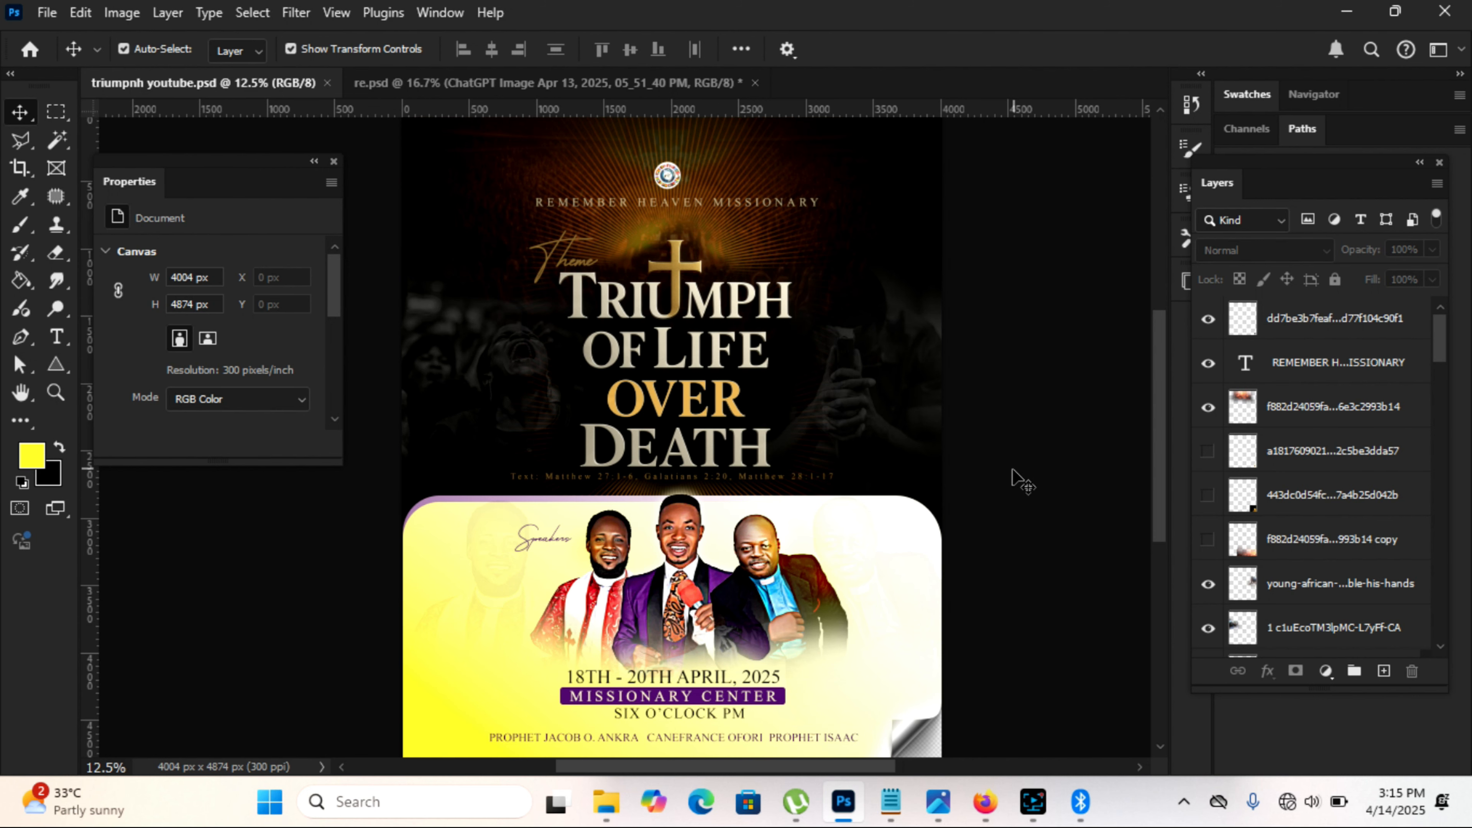
Step: Review the source images in re.psd and the generated 3D title image on the ChatGPT page in Firefox, and return to Photoshop
left_click(563, 84)
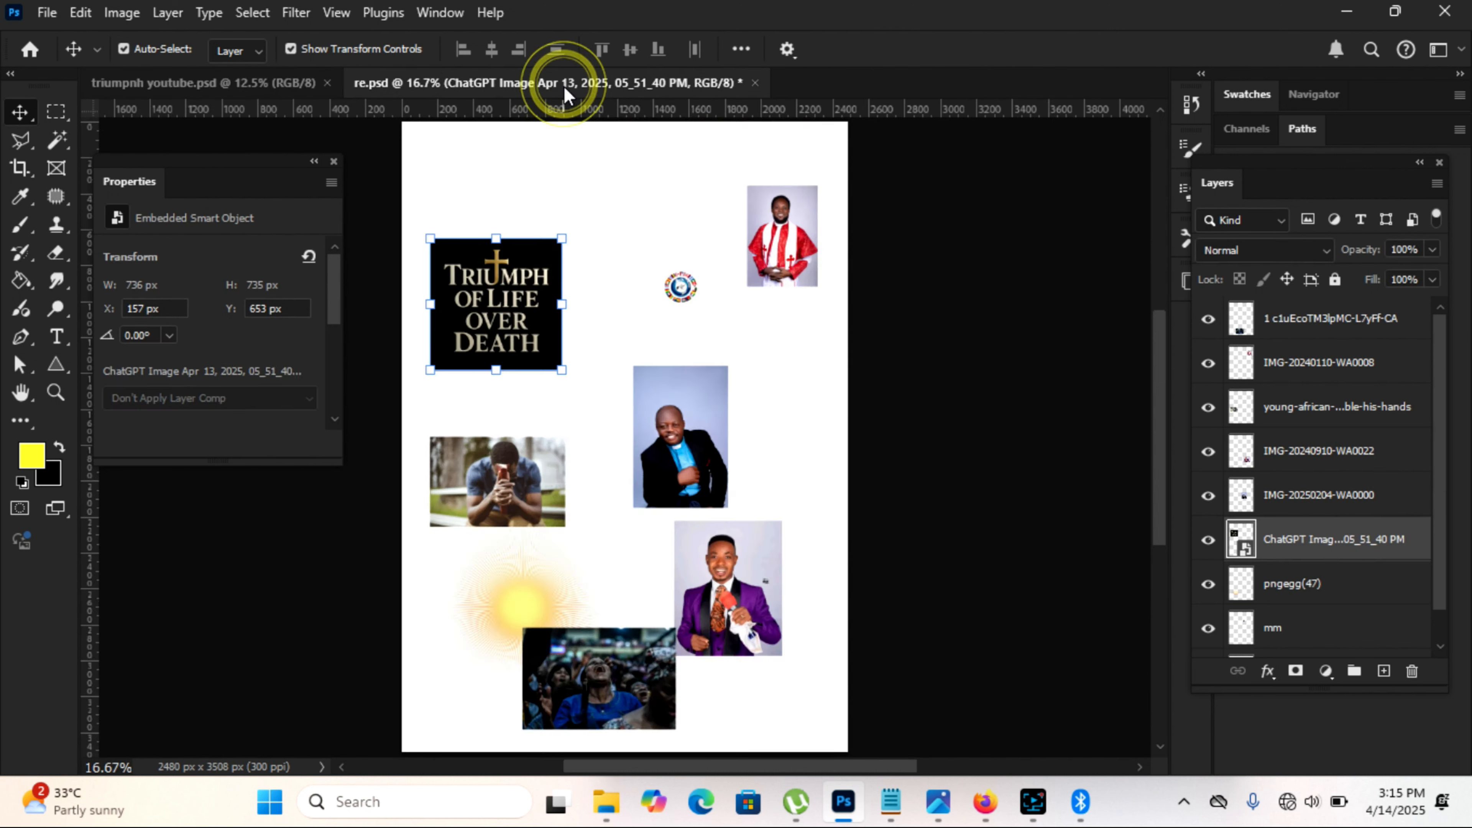
left_click(640, 223)
left_click(519, 309)
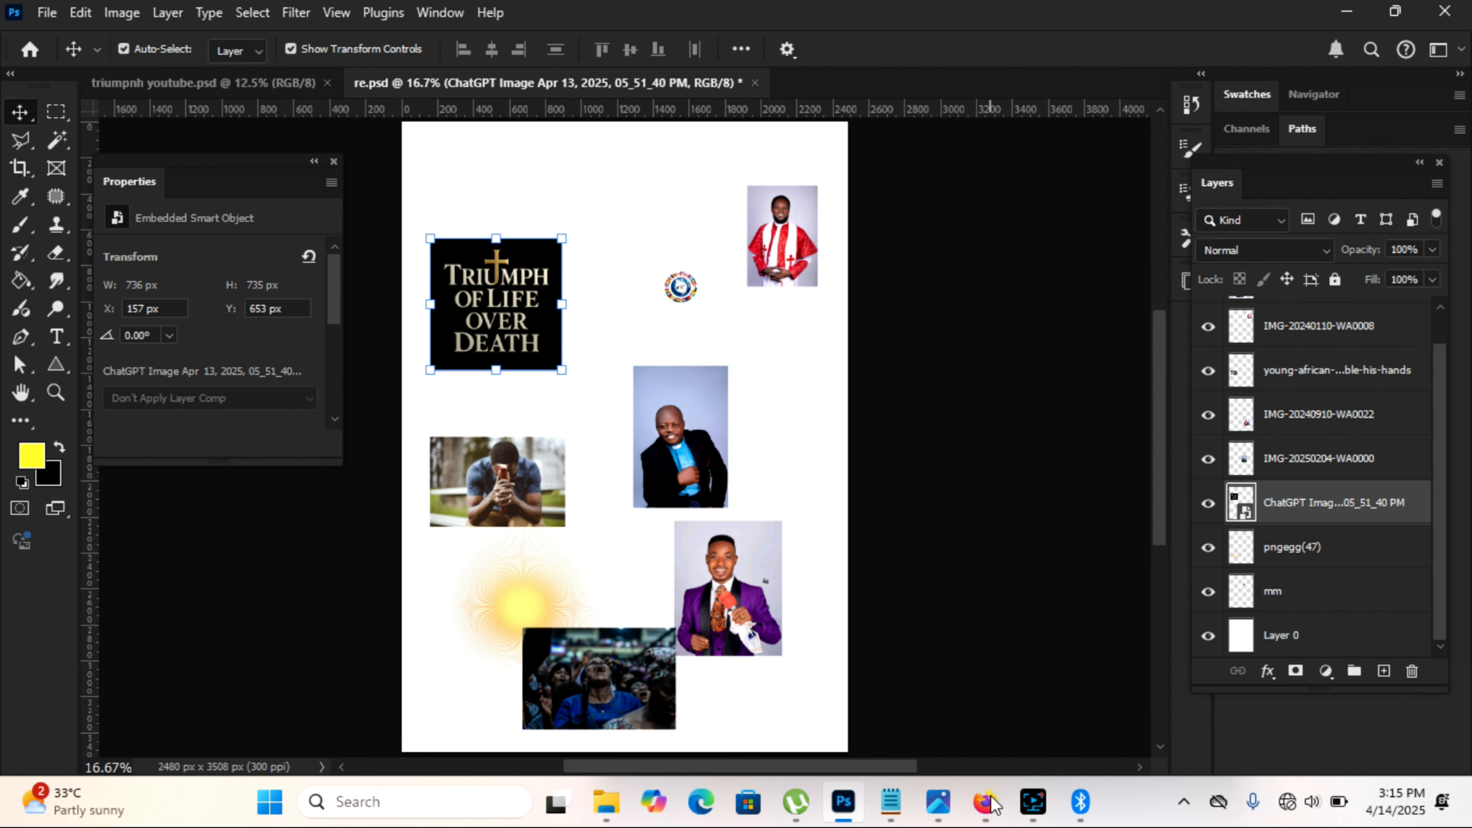
mouse_move(991, 799)
left_click(965, 673)
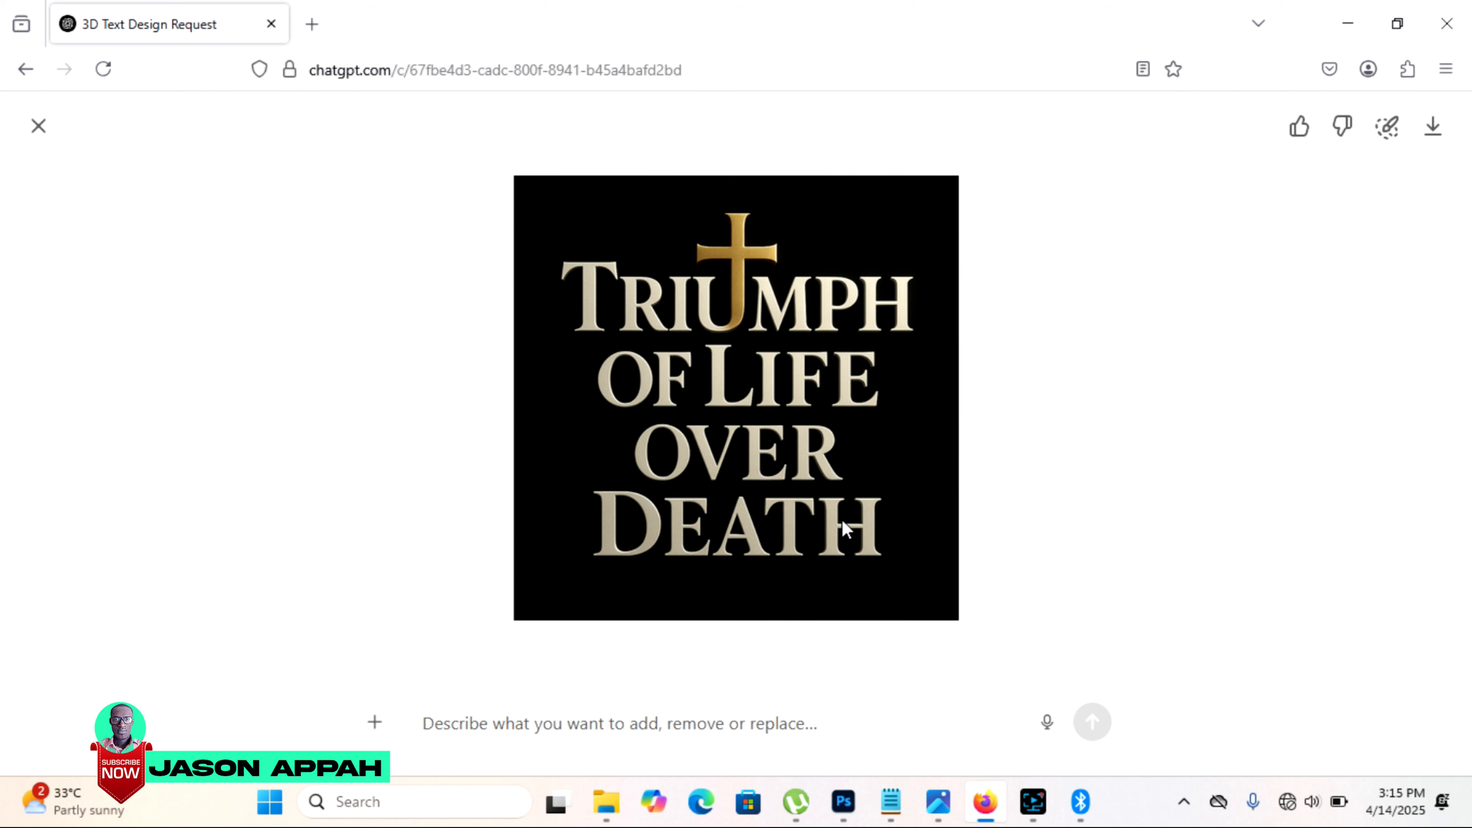
left_click(843, 801)
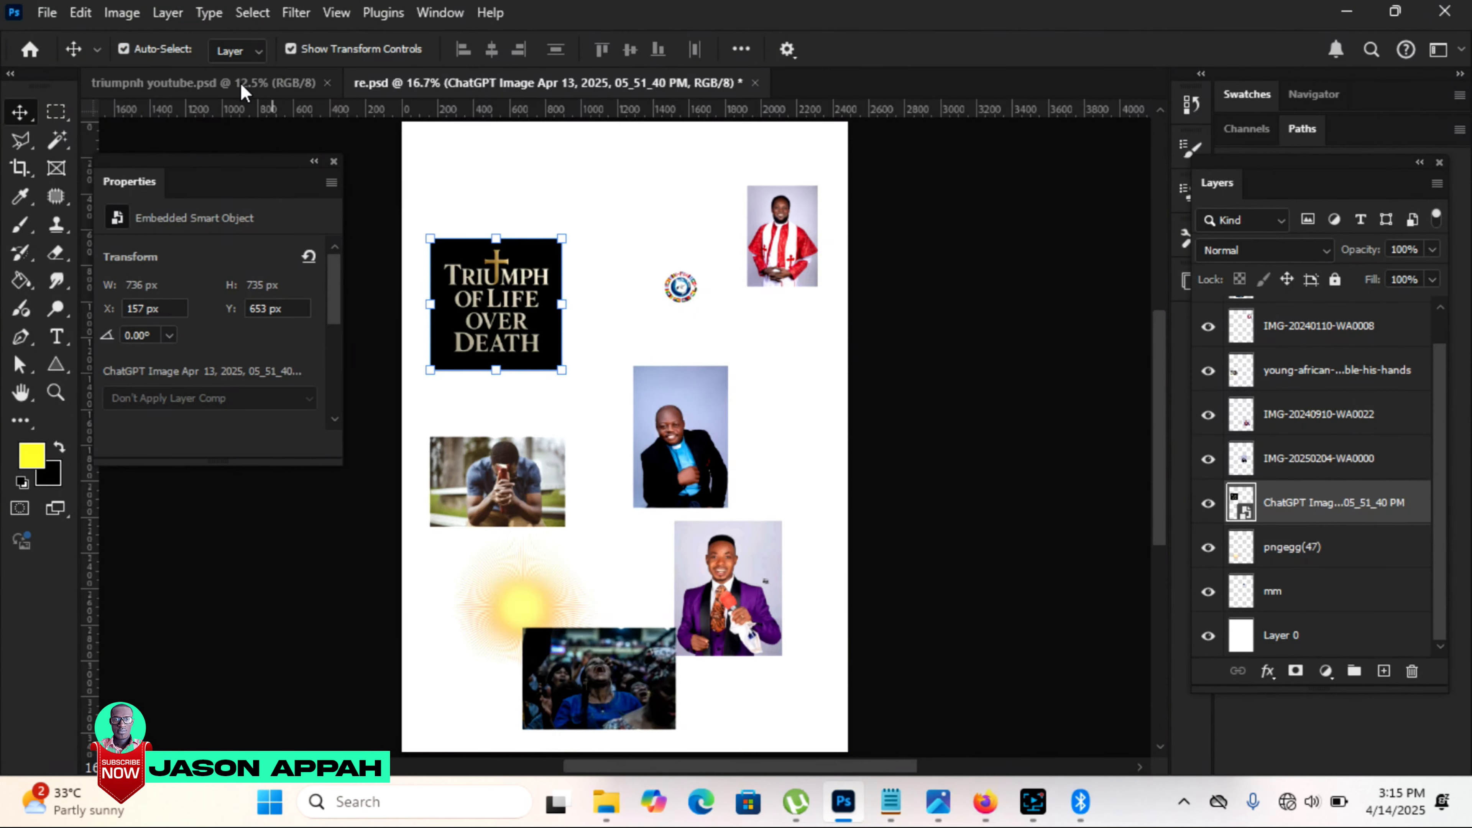
Step: Create a new 33.9 x 41.27 cm portrait document at 300 pixels/inch in RGB Color with a white background
left_click(244, 87)
left_click(47, 14)
left_click(69, 40)
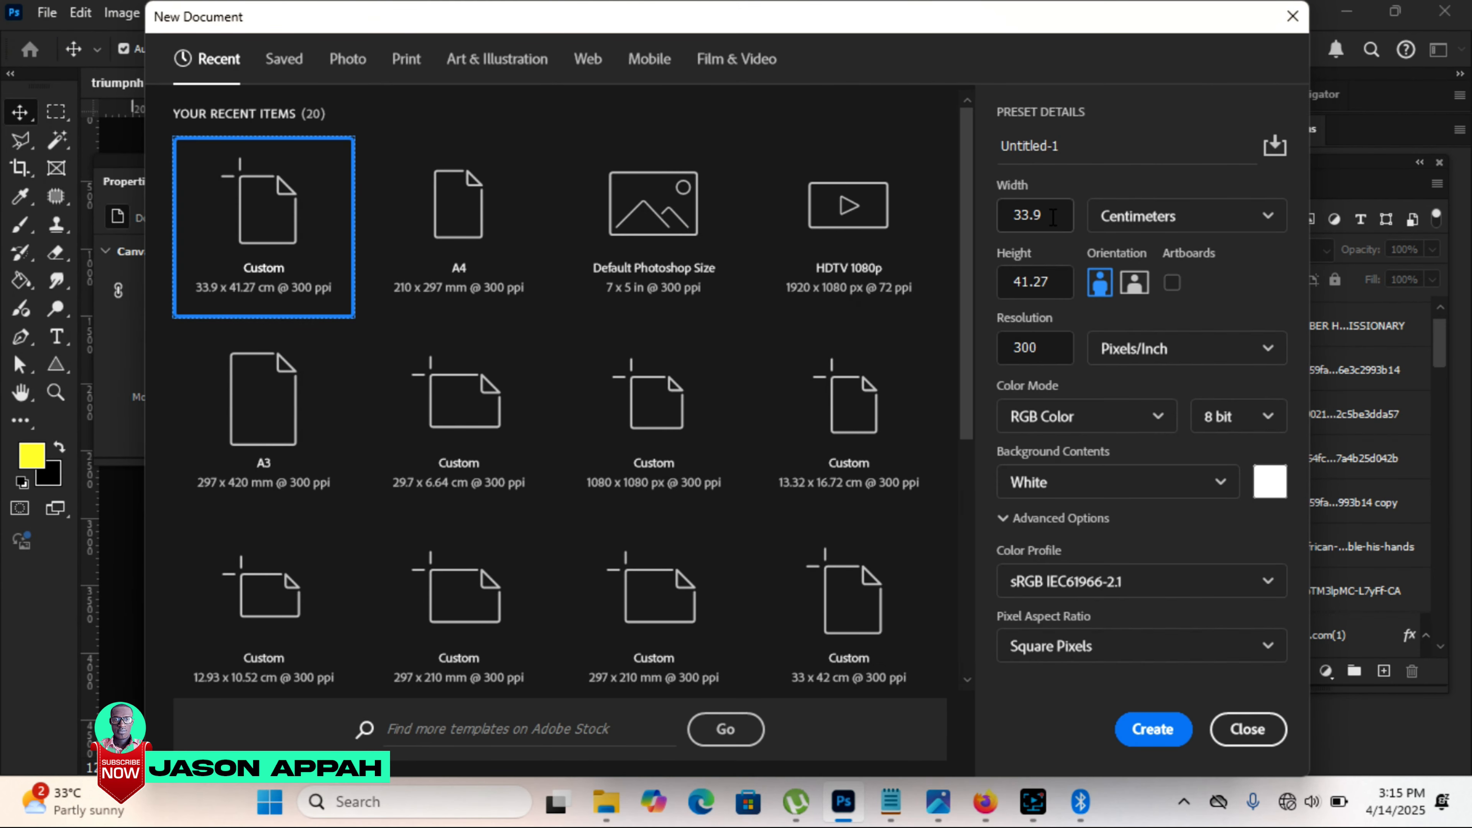
left_click_drag(1053, 217, 1003, 215)
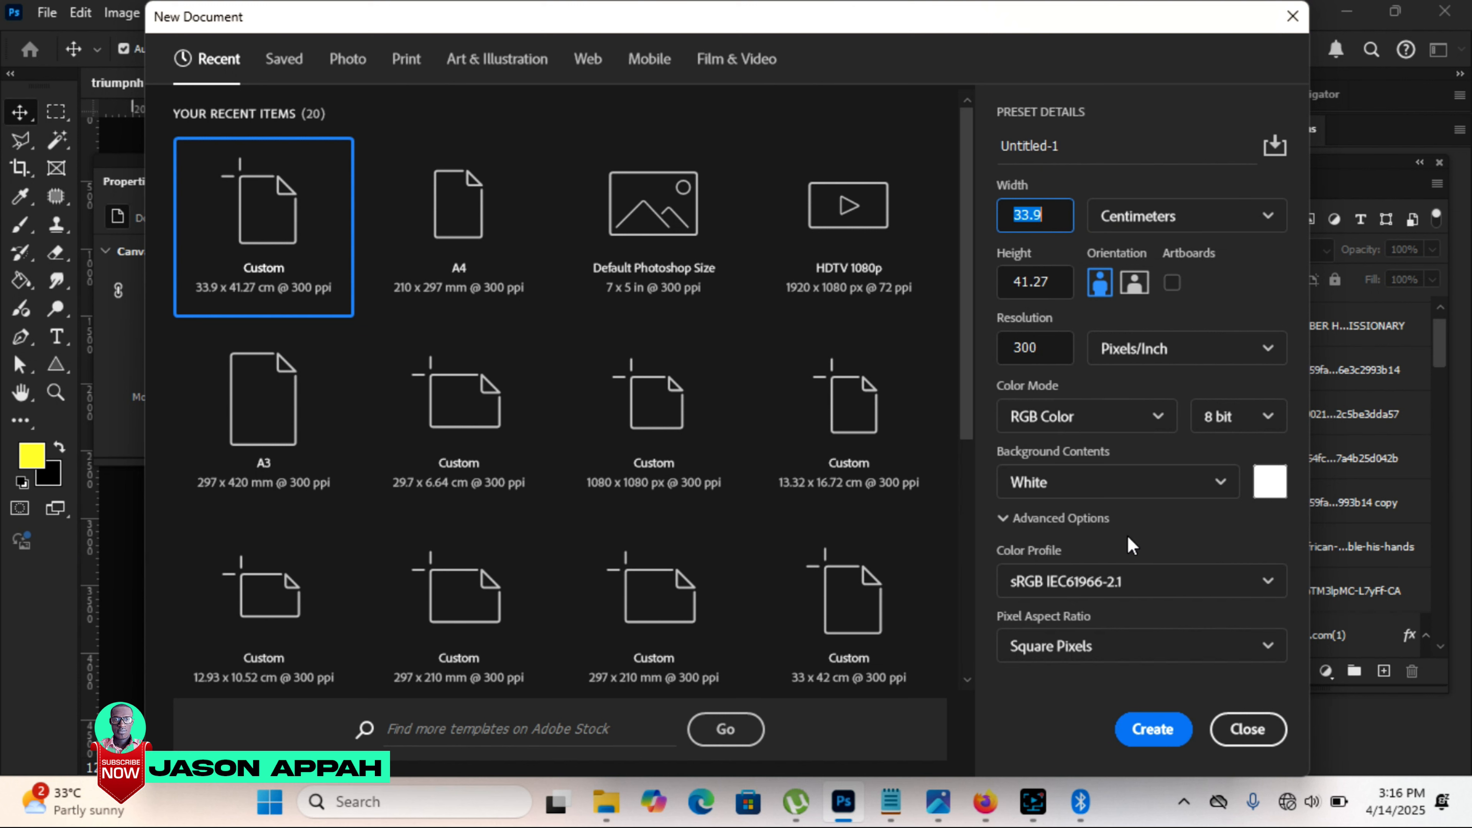
left_click(1152, 730)
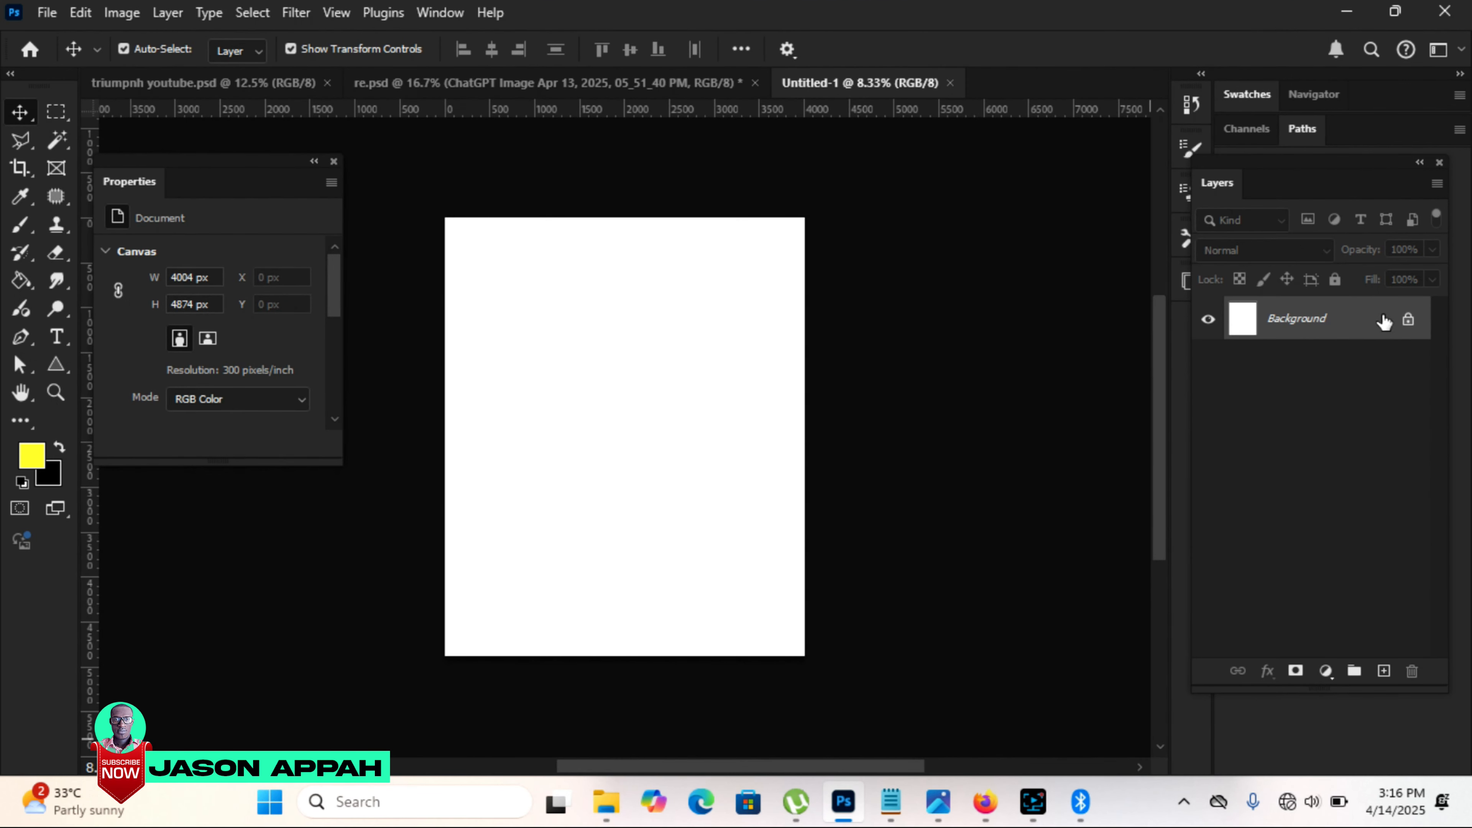
Step: Unlock the background layer, bring the "Triumph of Life Over Death" image in from re.psd and rasterize it
left_click(1408, 320)
left_click(504, 81)
right_click(1308, 329)
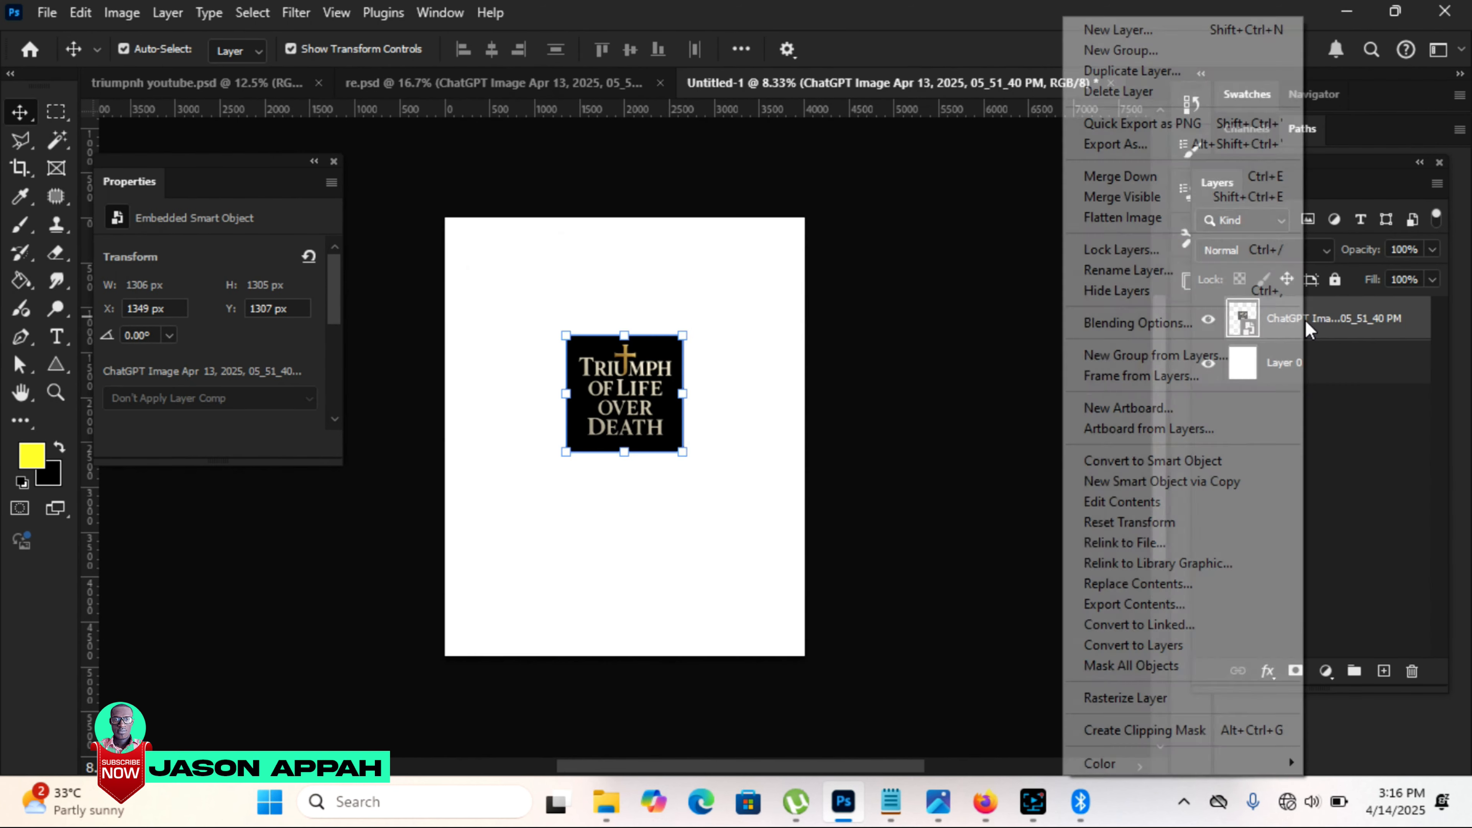
left_click(1165, 696)
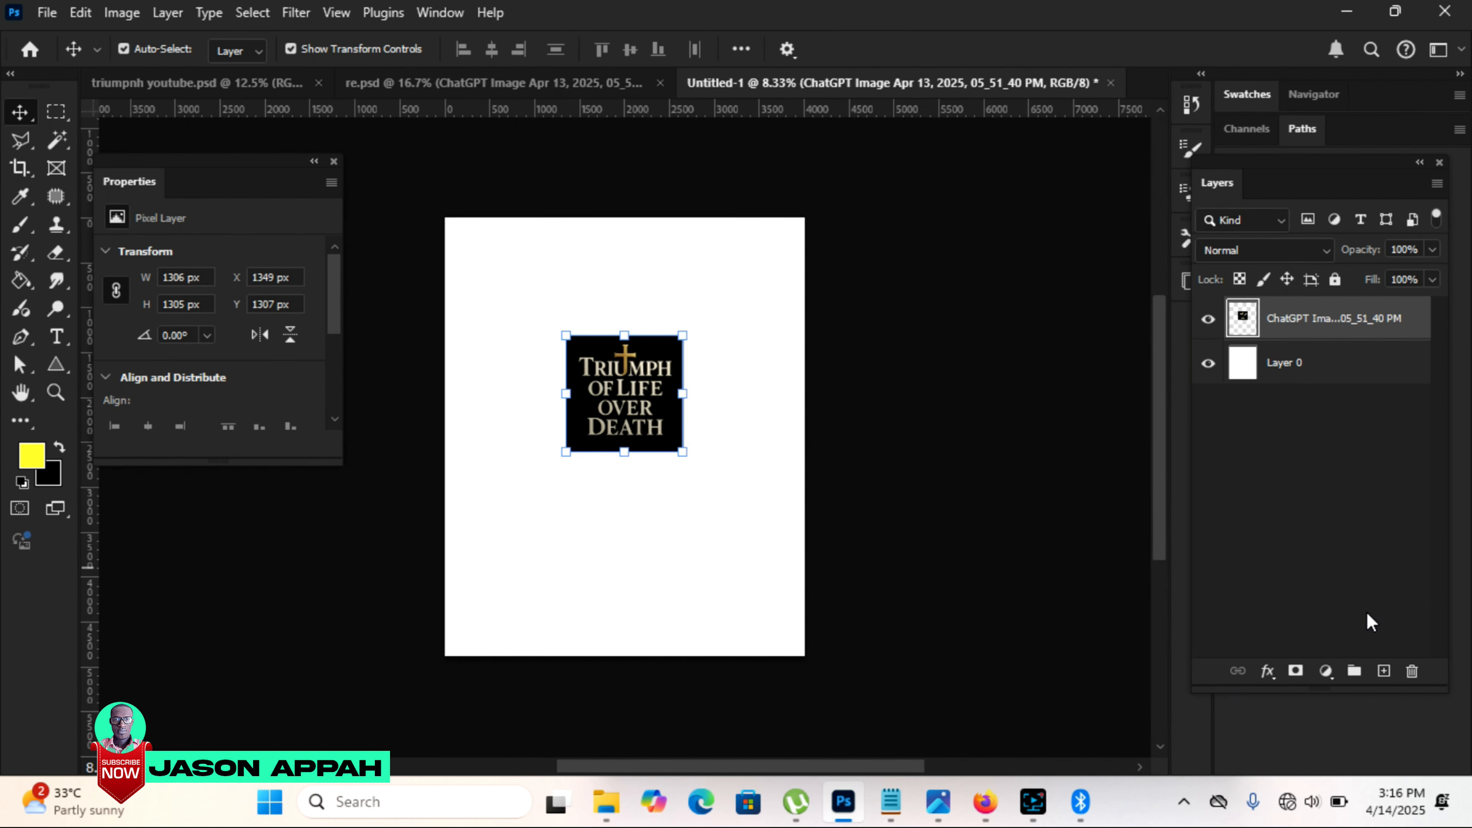
Step: Add a Solid Color fill layer in black (000000)
left_click(1325, 672)
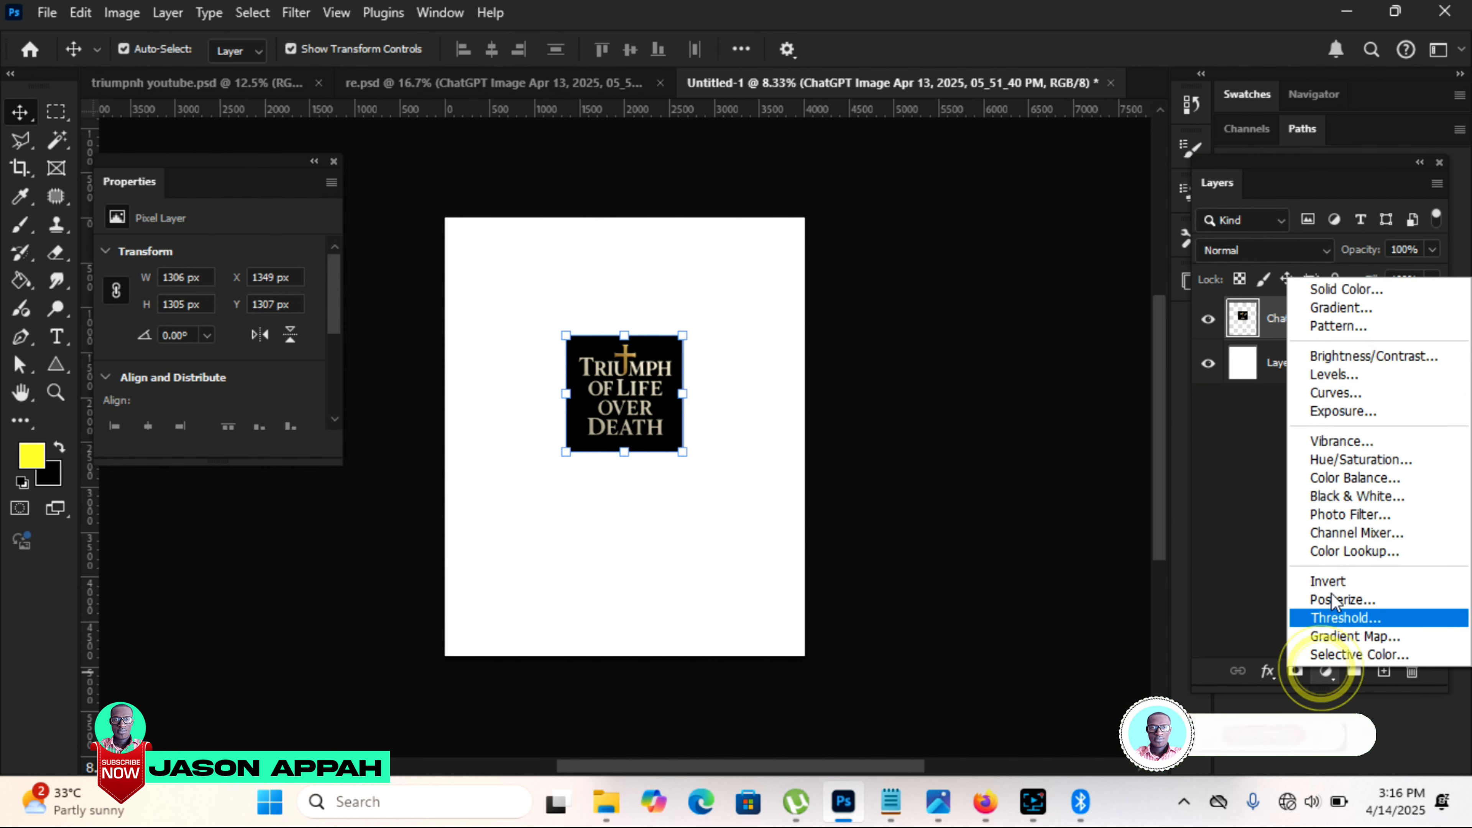
left_click(1355, 292)
left_click_drag(1195, 383, 1222, 542)
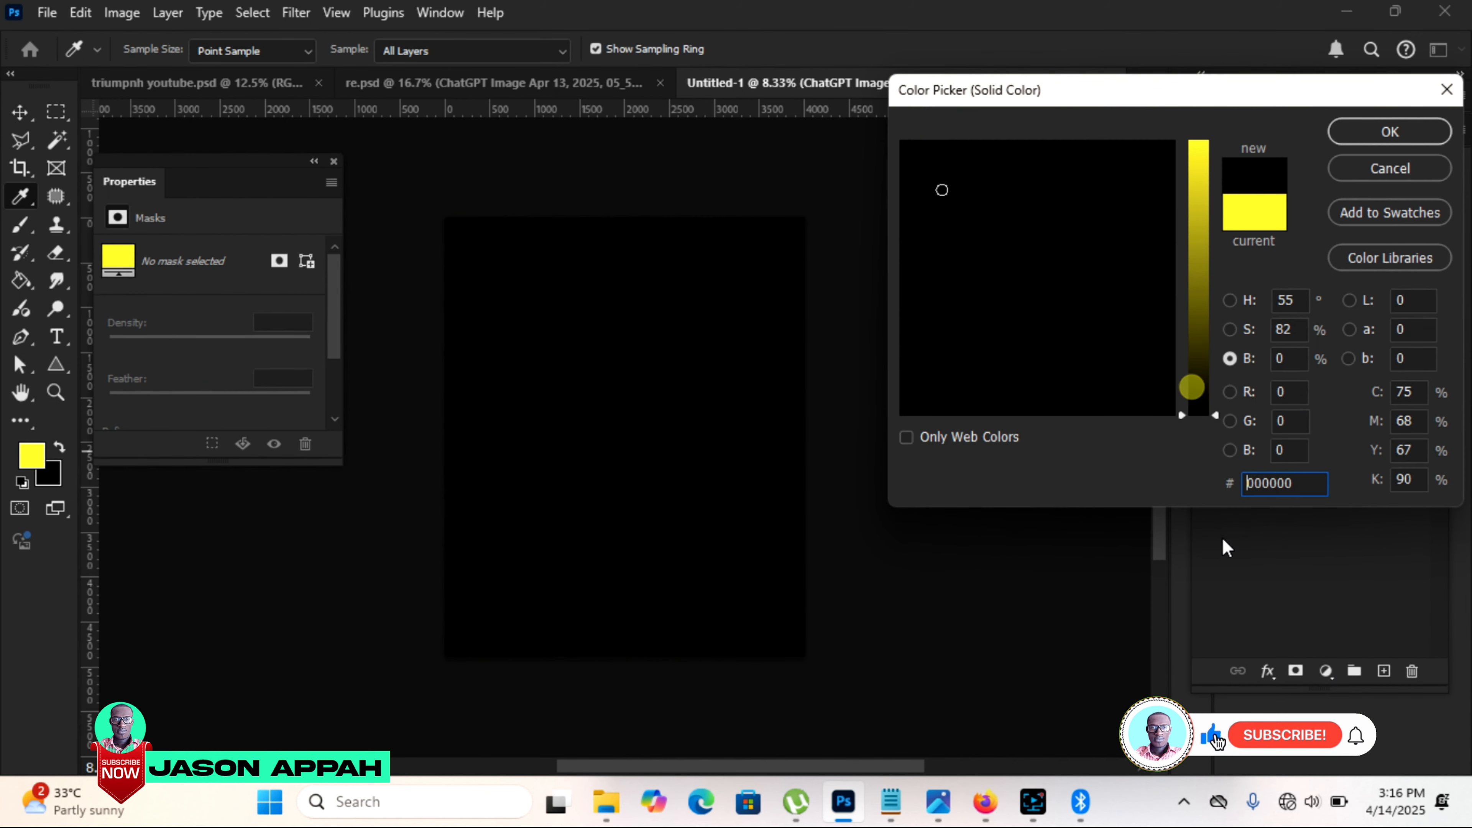
left_click(1084, 151)
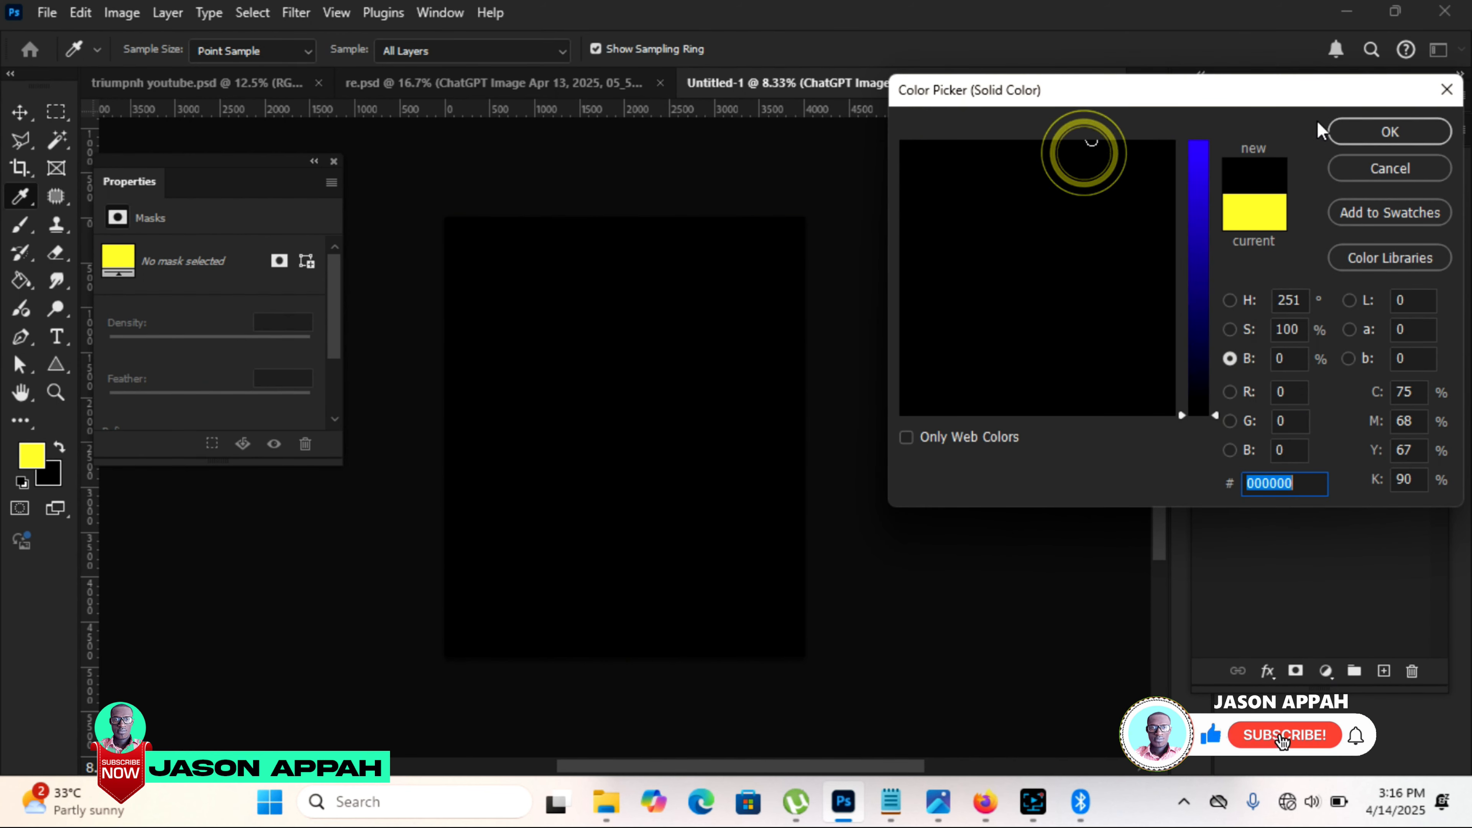
left_click(1333, 135)
Step: Move the title image layer above the black fill and enlarge it proportionally to about 2312 px wide
left_click(1315, 371)
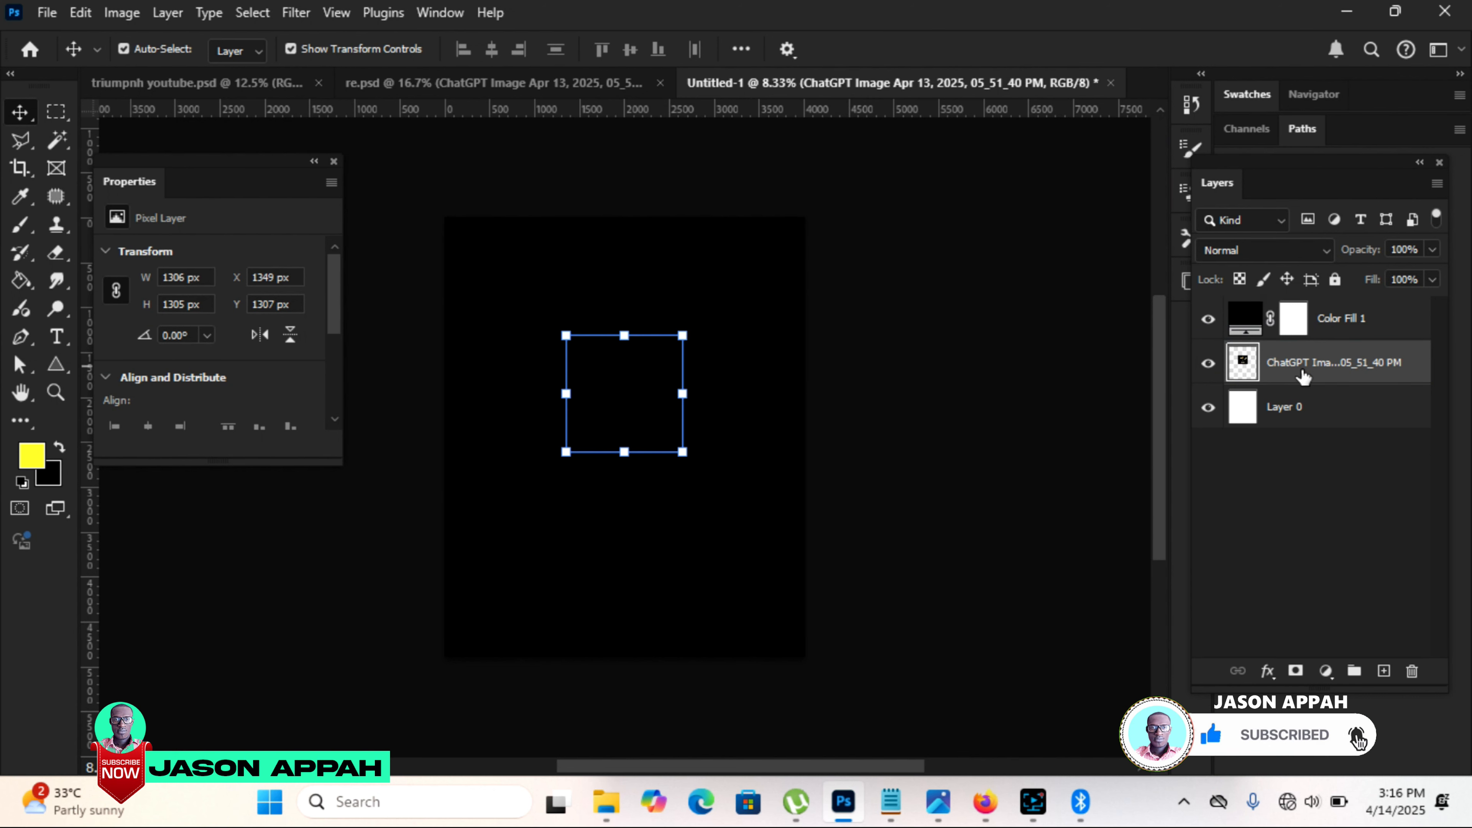
left_click_drag(1305, 371, 1297, 308)
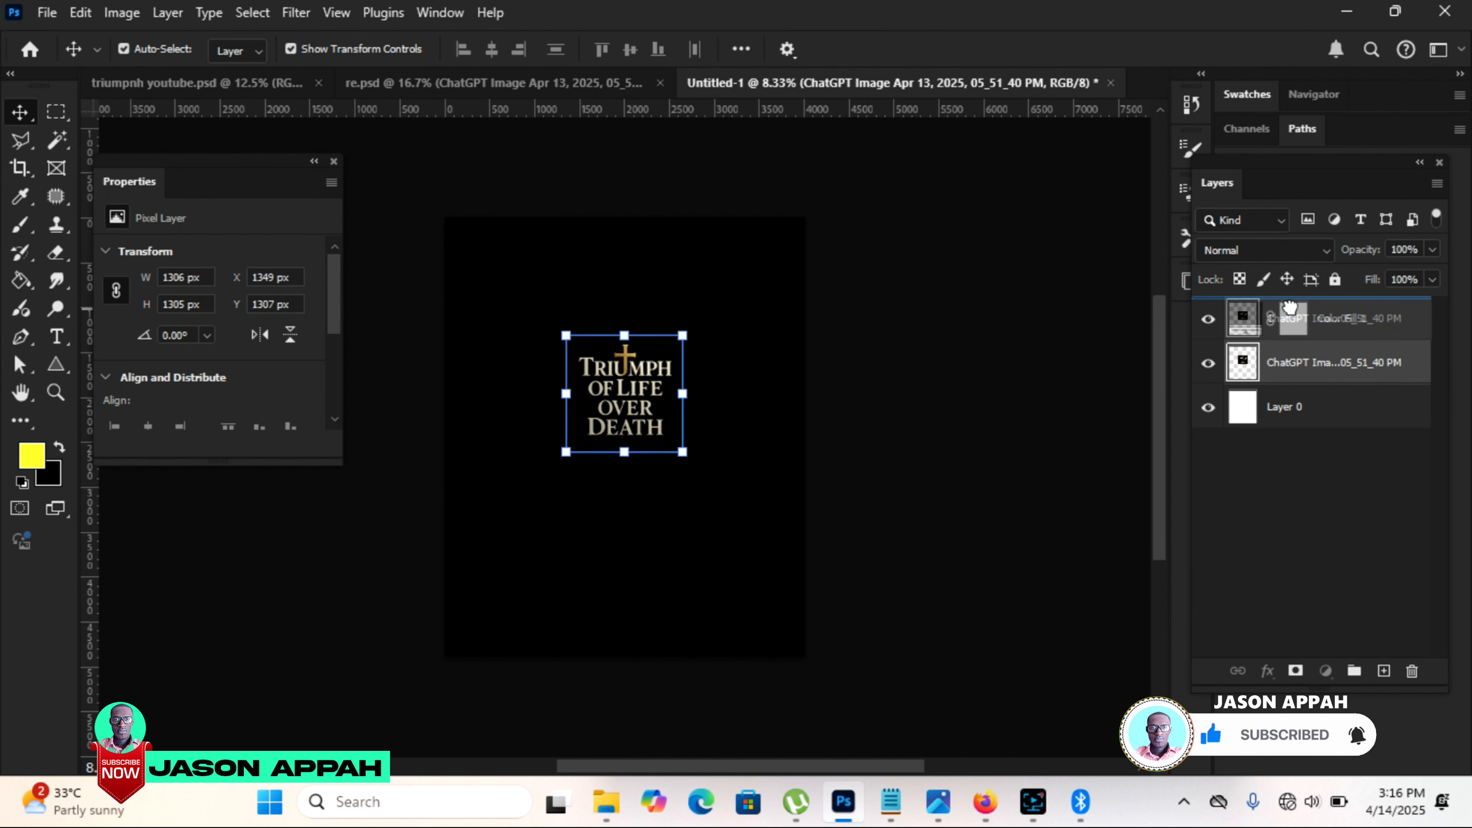
left_click_drag(672, 334, 679, 385)
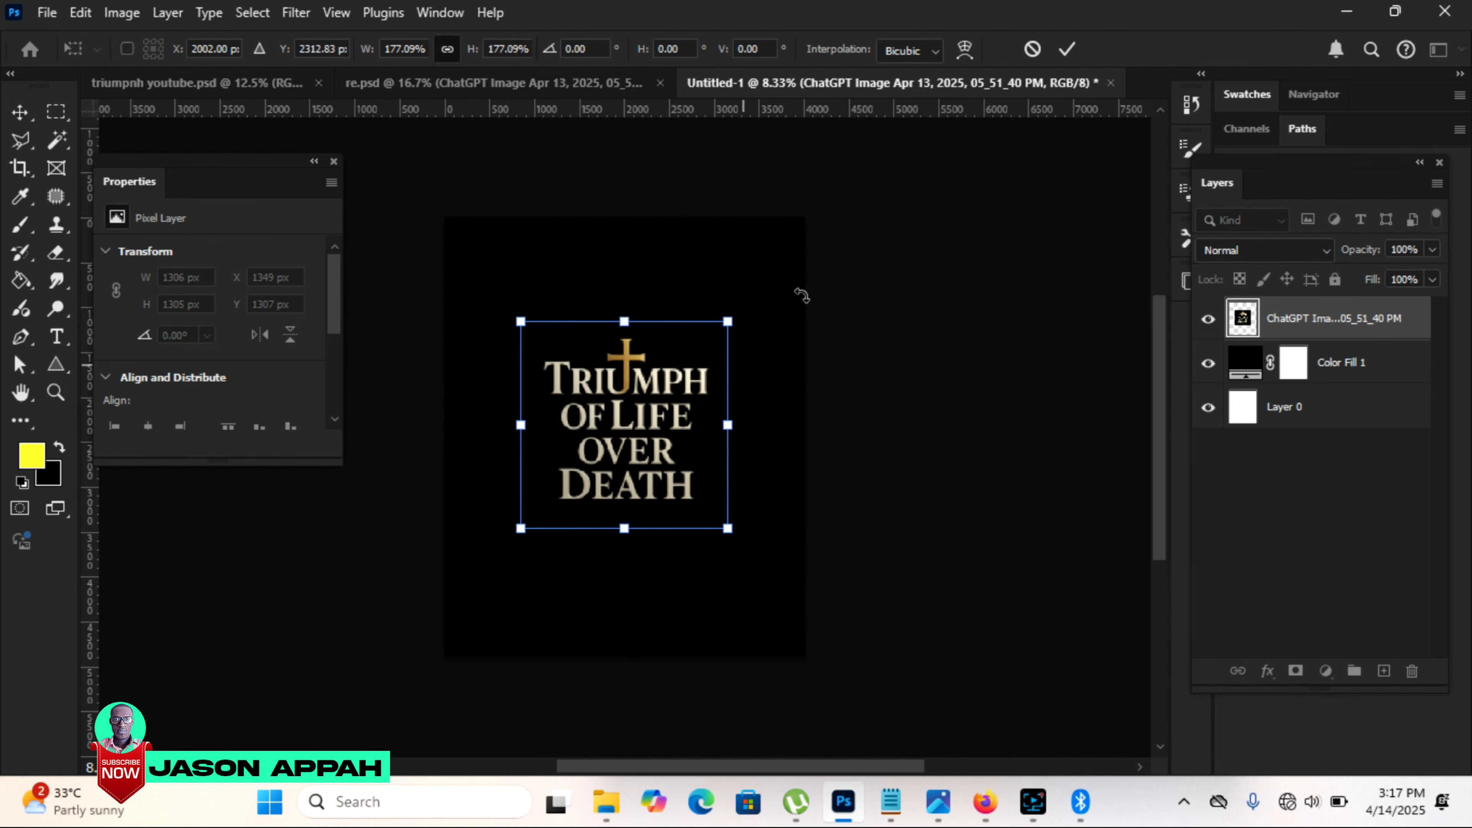
left_click(1064, 48)
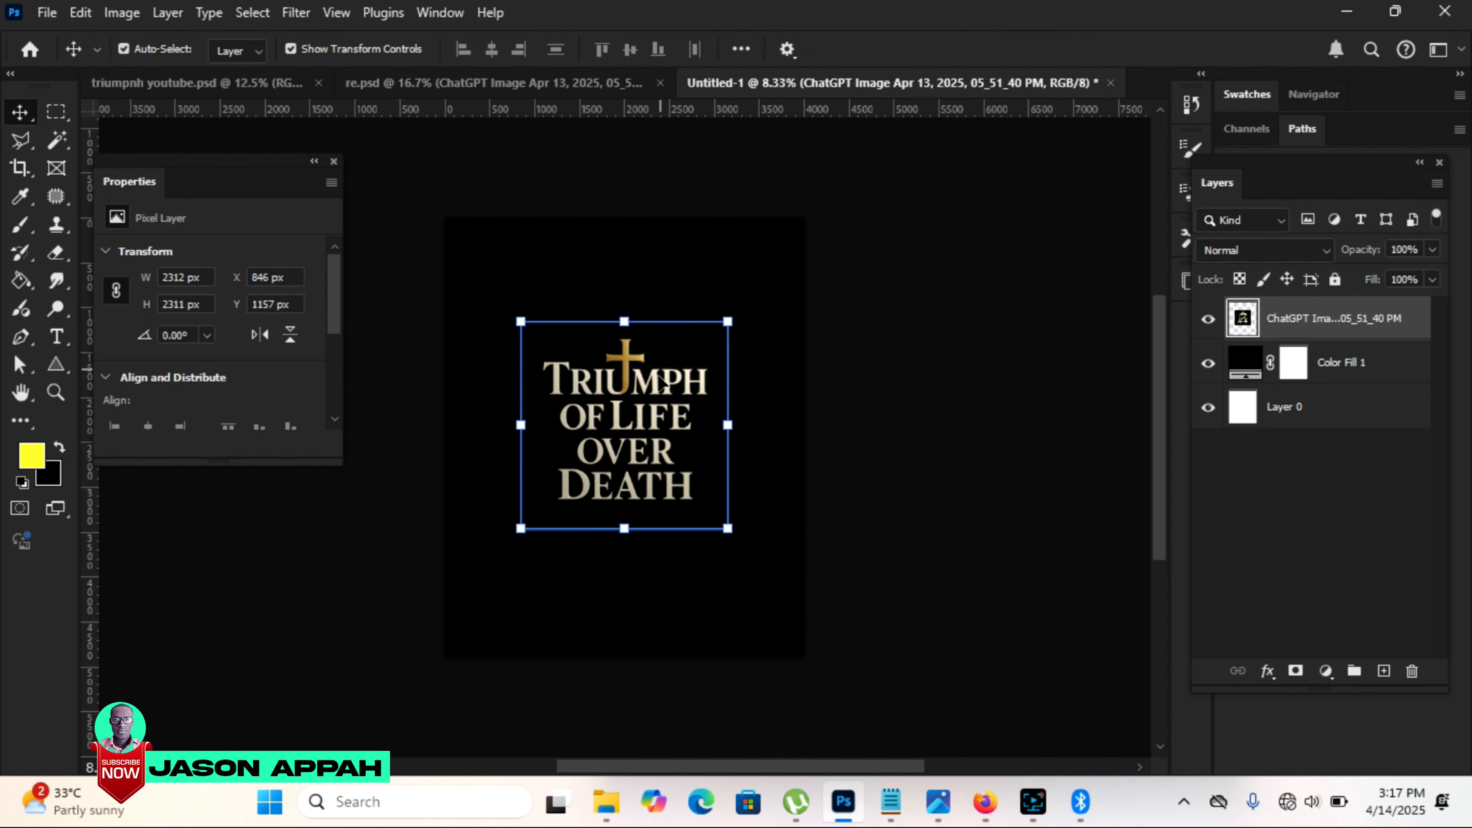
Step: Change the Color Fill 1 colour to 050605, sampled from the title image's background
left_click(733, 269)
left_click(641, 378)
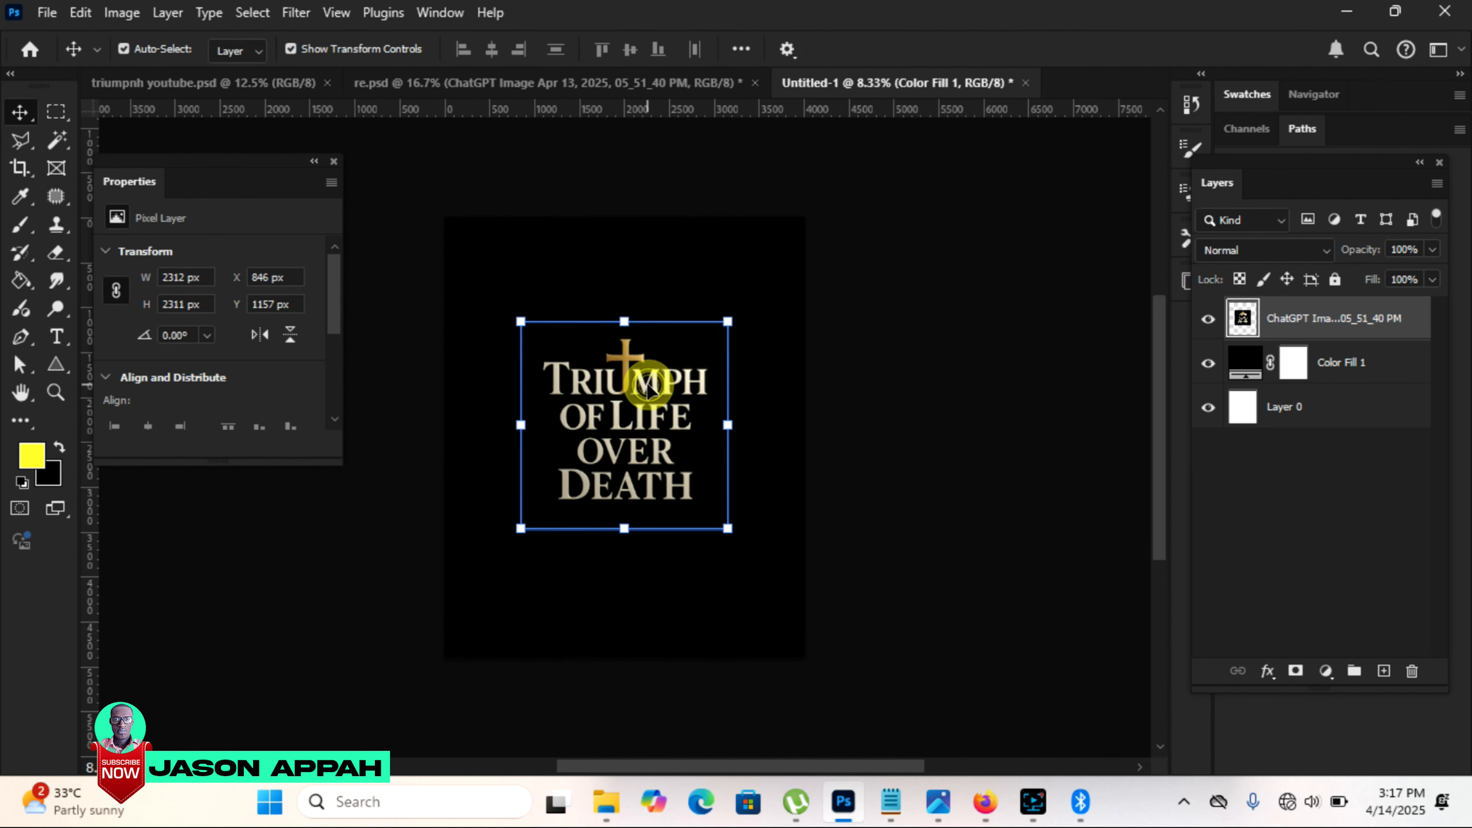
left_click(1274, 406)
double_click(1244, 362)
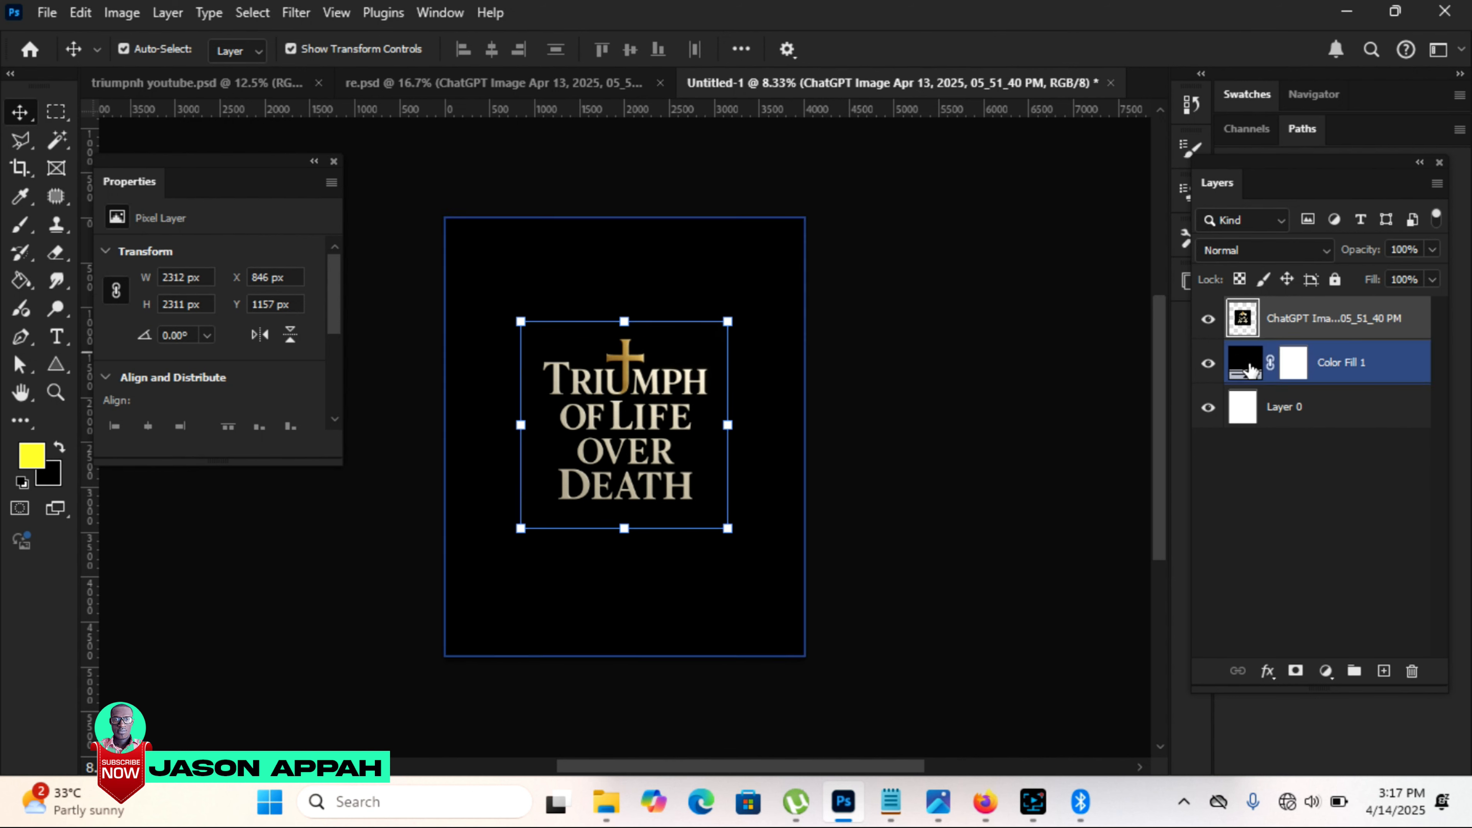
left_click(1409, 128)
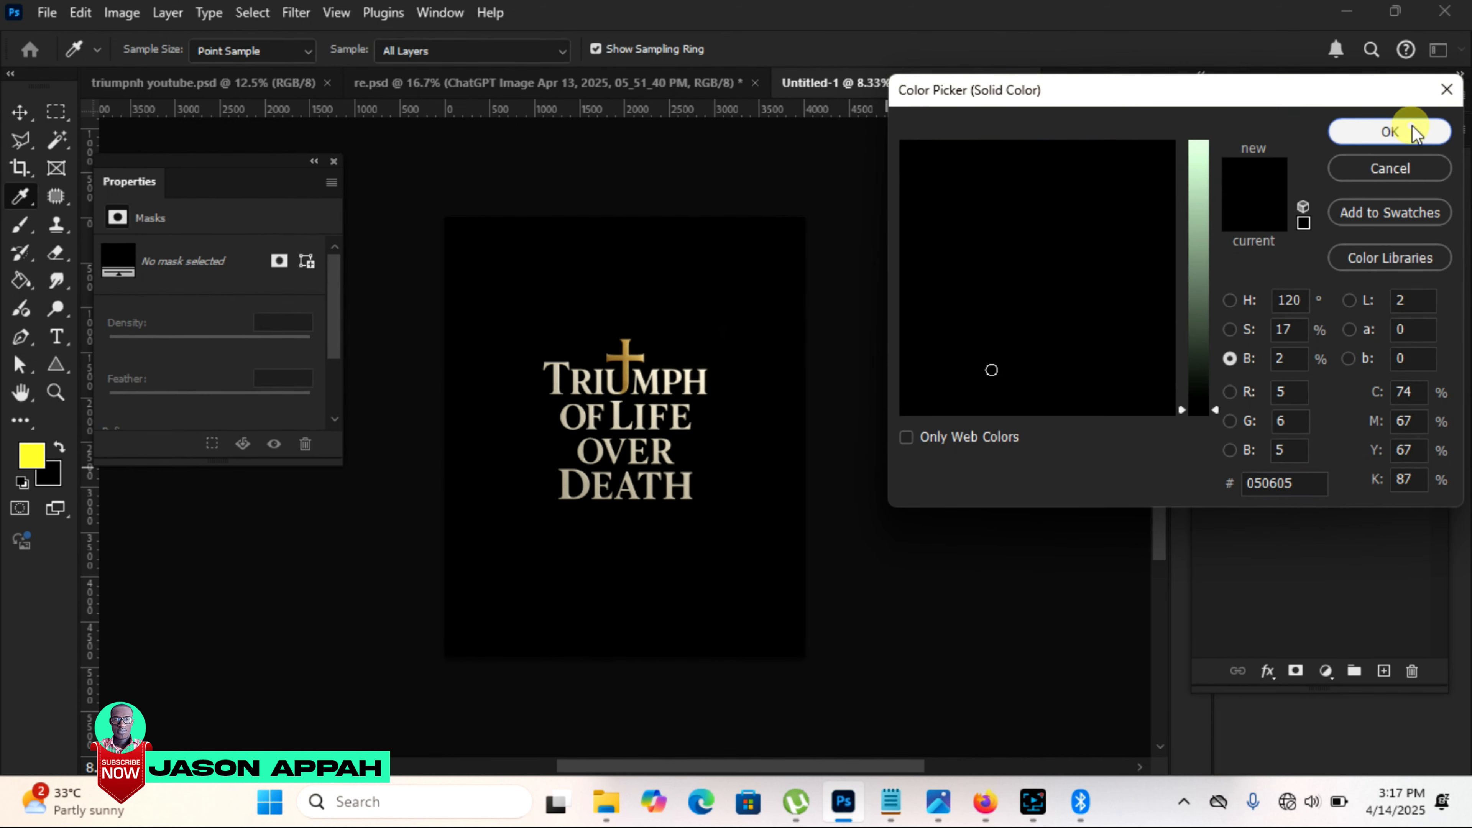
Step: Reposition the title image and erase around its edges so it blends into the black background
mouse_move(730, 407)
left_mouse_down()
mouse_move(751, 423)
mouse_move(720, 405)
mouse_move(679, 438)
left_mouse_up()
left_click_drag(679, 438, 688, 429)
key("e")
mouse_move(502, 240)
left_mouse_down()
mouse_move(536, 241)
mouse_move(495, 240)
mouse_move(467, 350)
mouse_move(468, 485)
mouse_move(522, 574)
mouse_move(738, 609)
mouse_move(760, 589)
left_mouse_up()
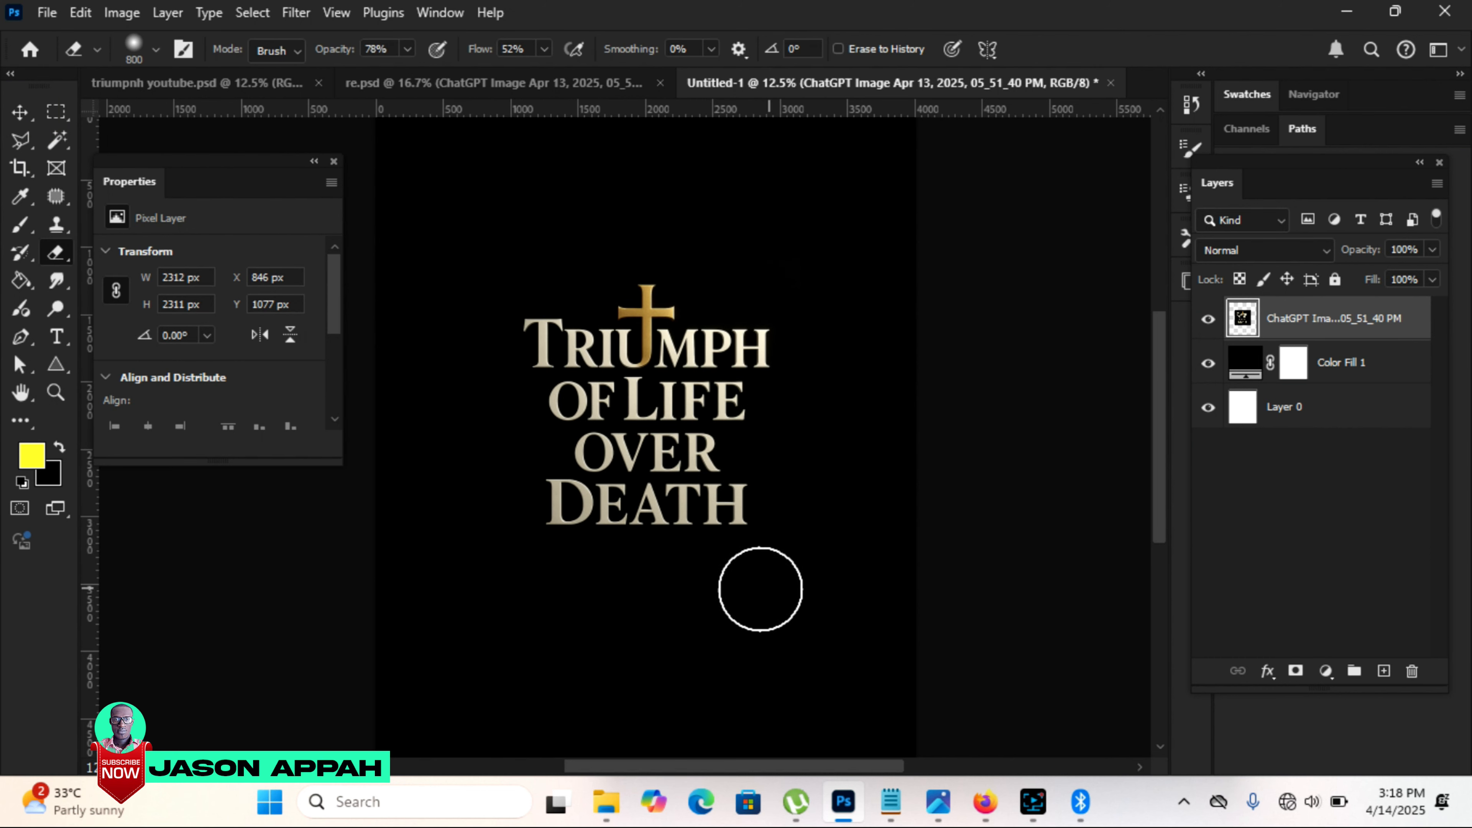
left_click(786, 593)
key("v")
Step: Bring the round logo in from re.psd and place it above the title, centred near the top of the poster
left_click(490, 82)
left_click_drag(681, 297, 794, 154)
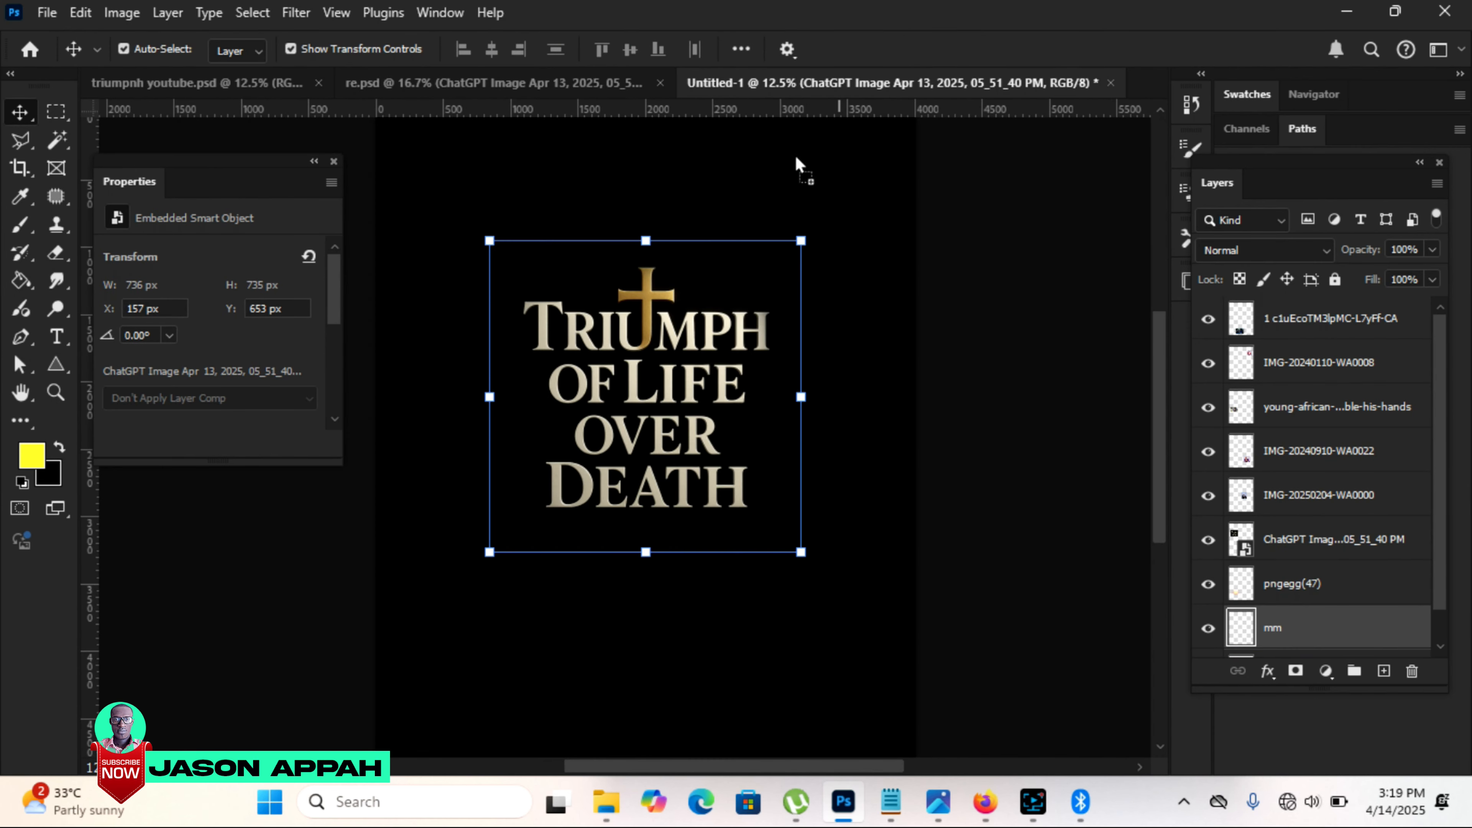
left_click_drag(637, 191, 640, 186)
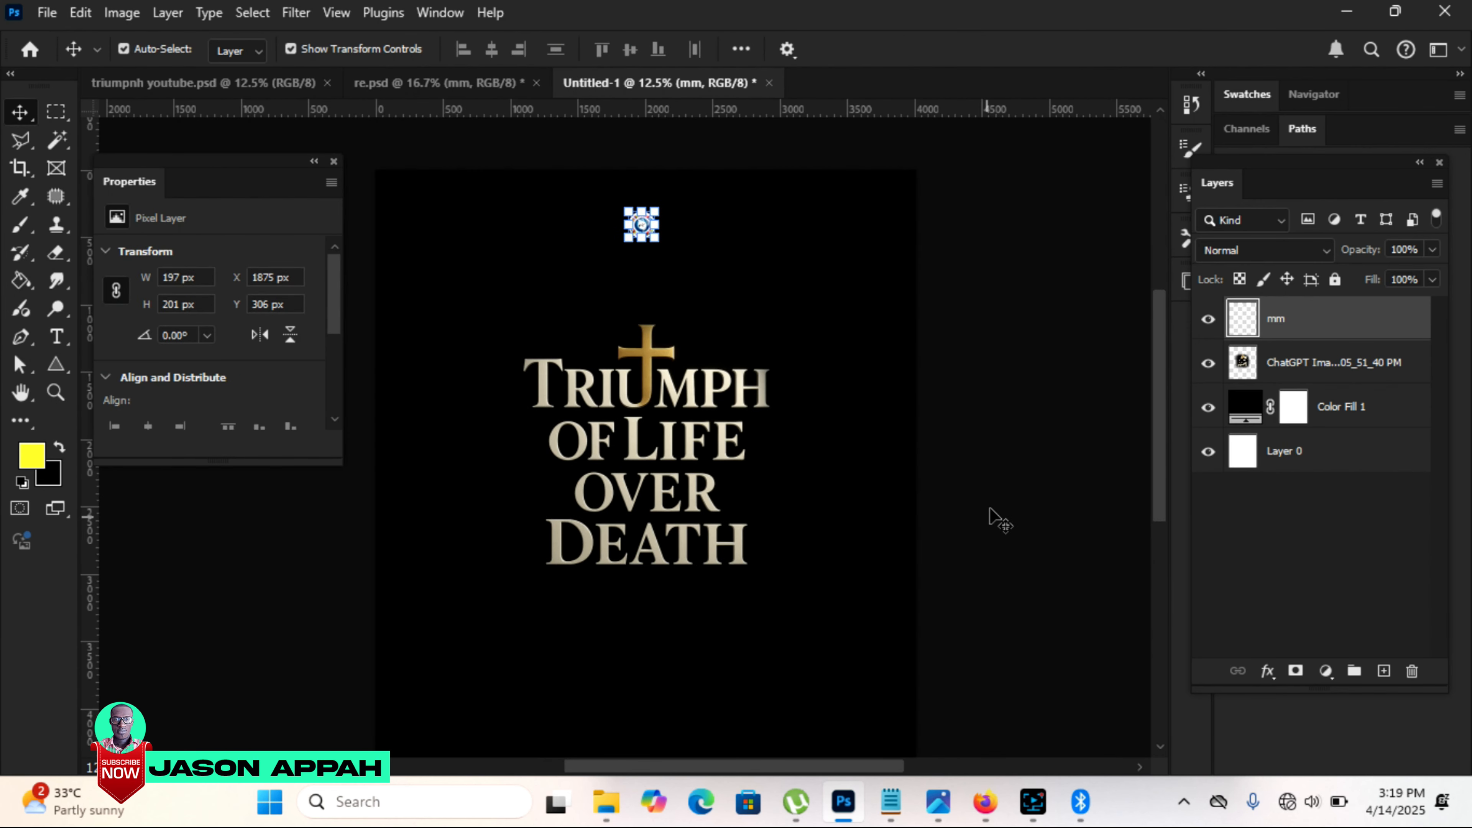
Step: Copy "REMEMBER HEAVEN MISSIONARY" from Notepad, add it as text scaled down under the logo, and move the title up closer to it
left_click(890, 811)
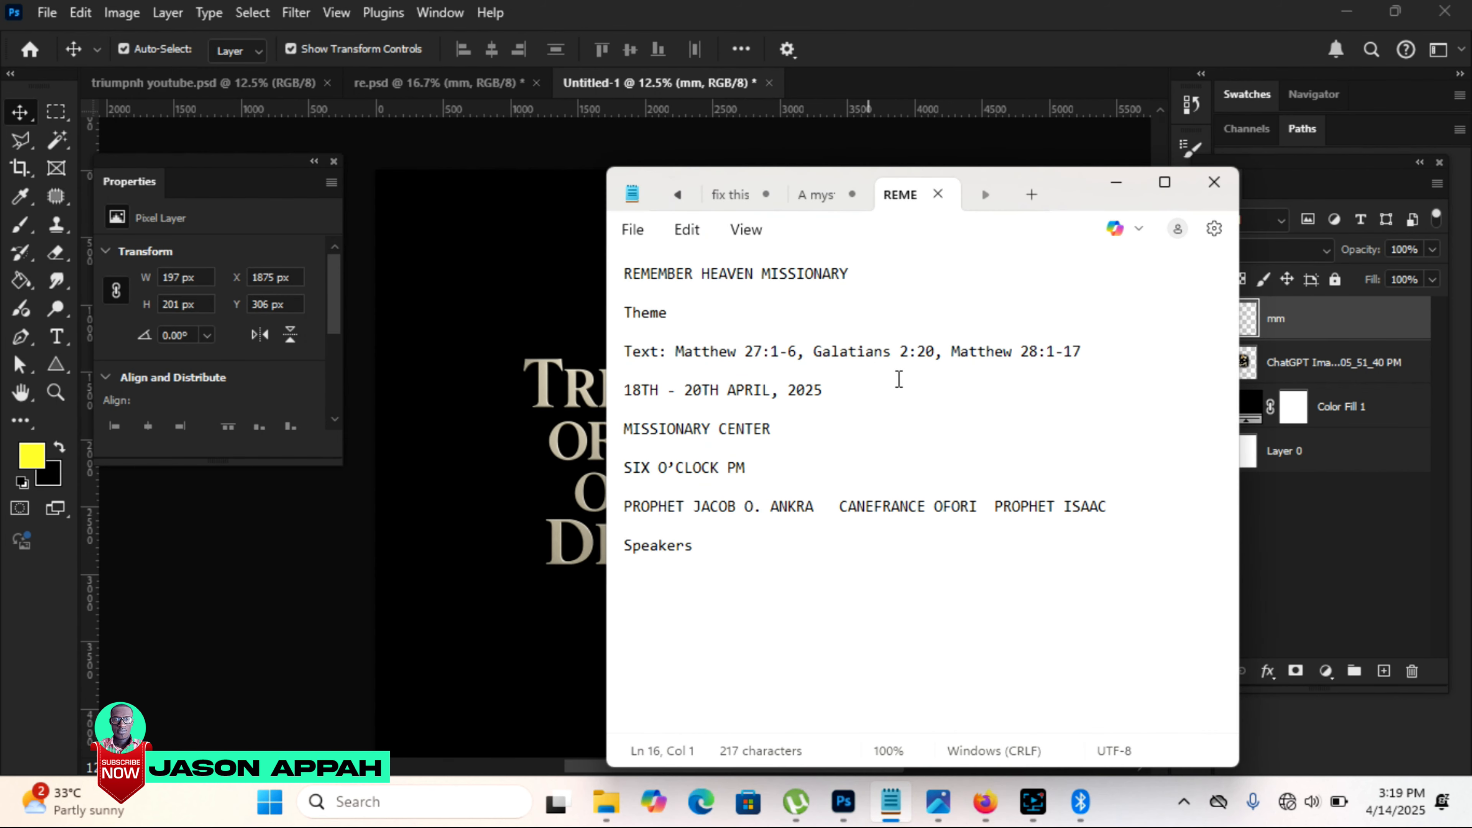
triple_click(852, 286)
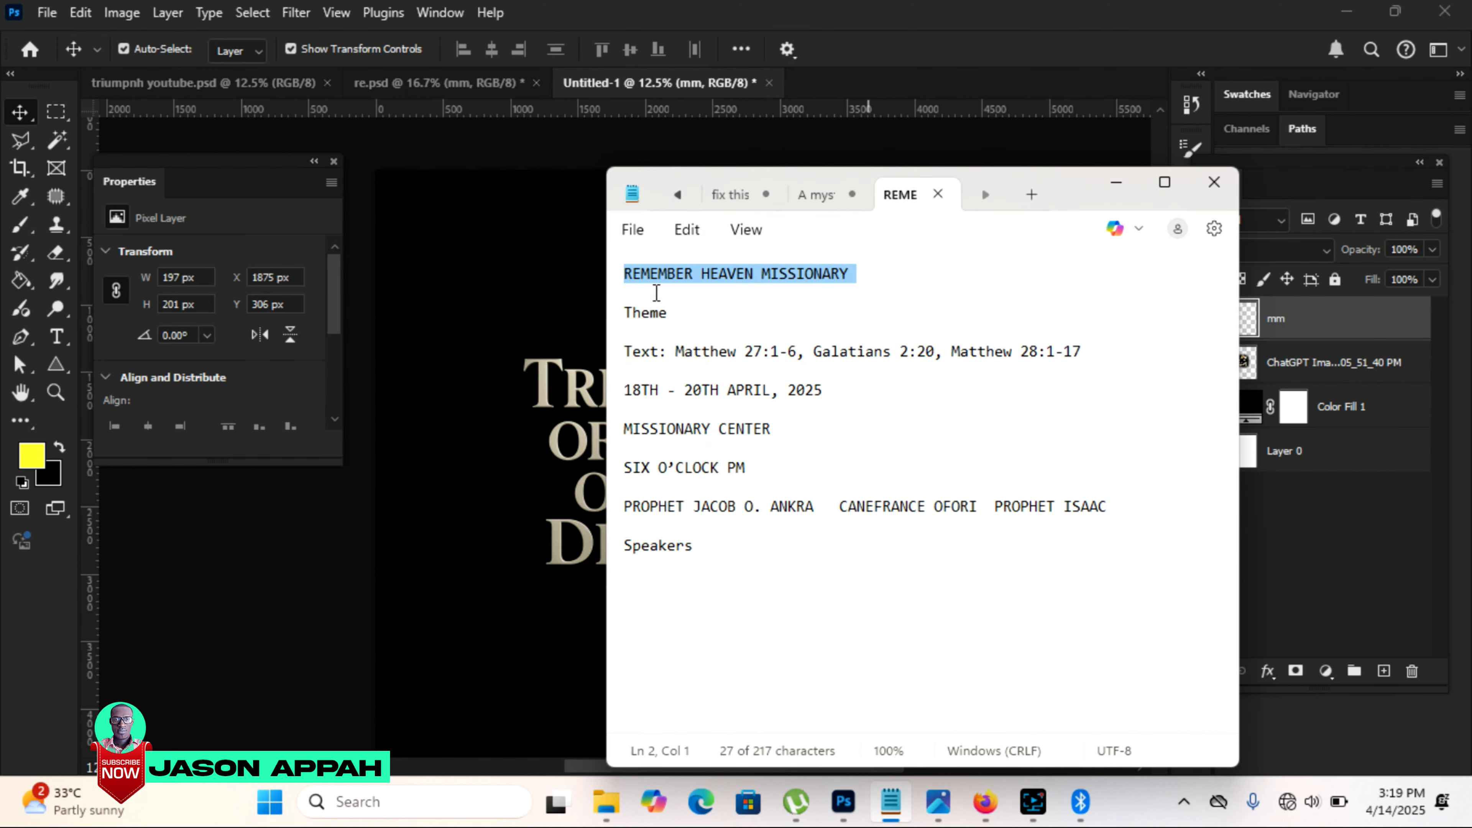
left_click(571, 293)
left_click(56, 336)
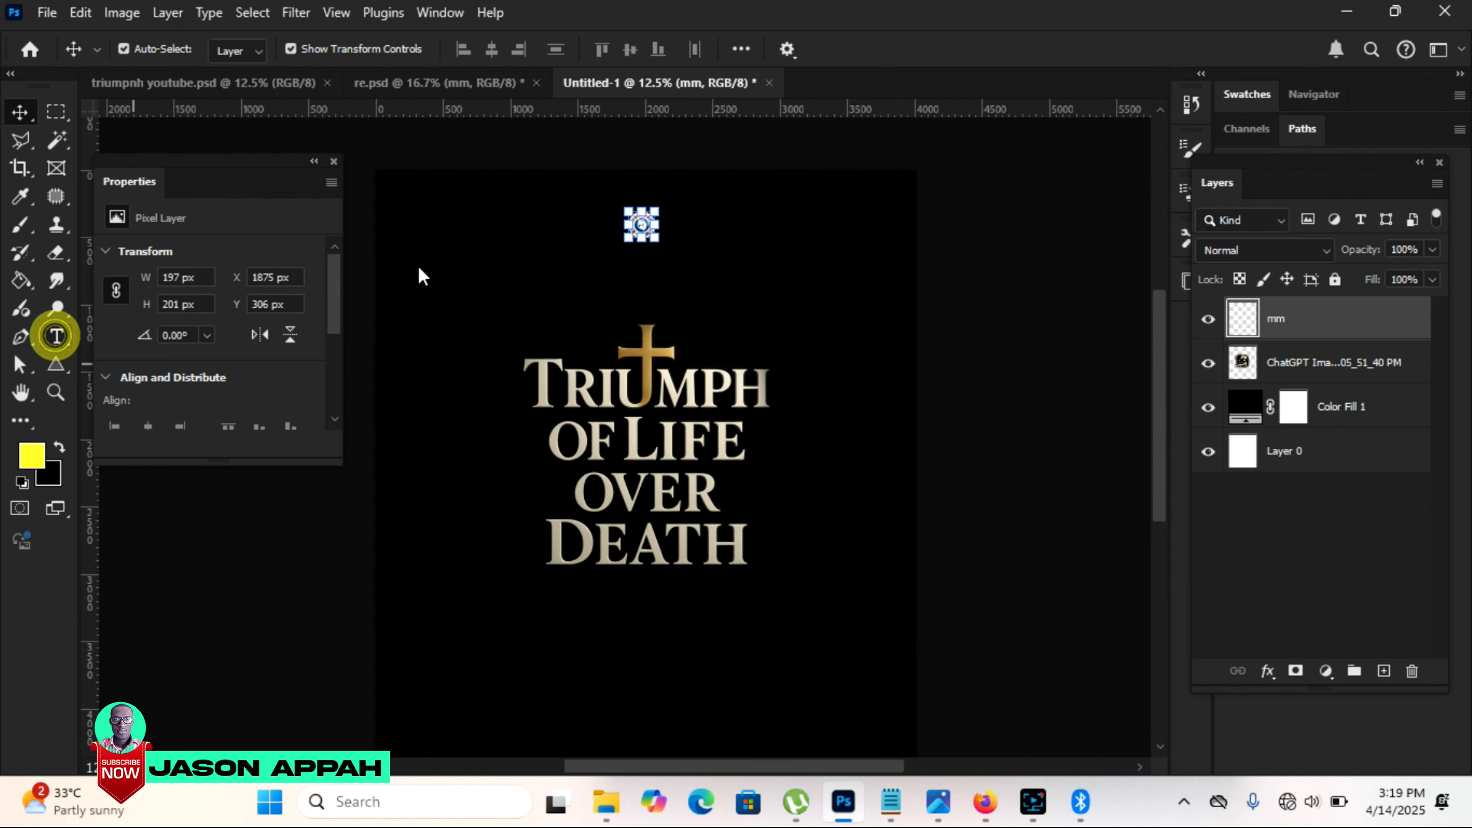
left_click_drag(488, 241, 785, 284)
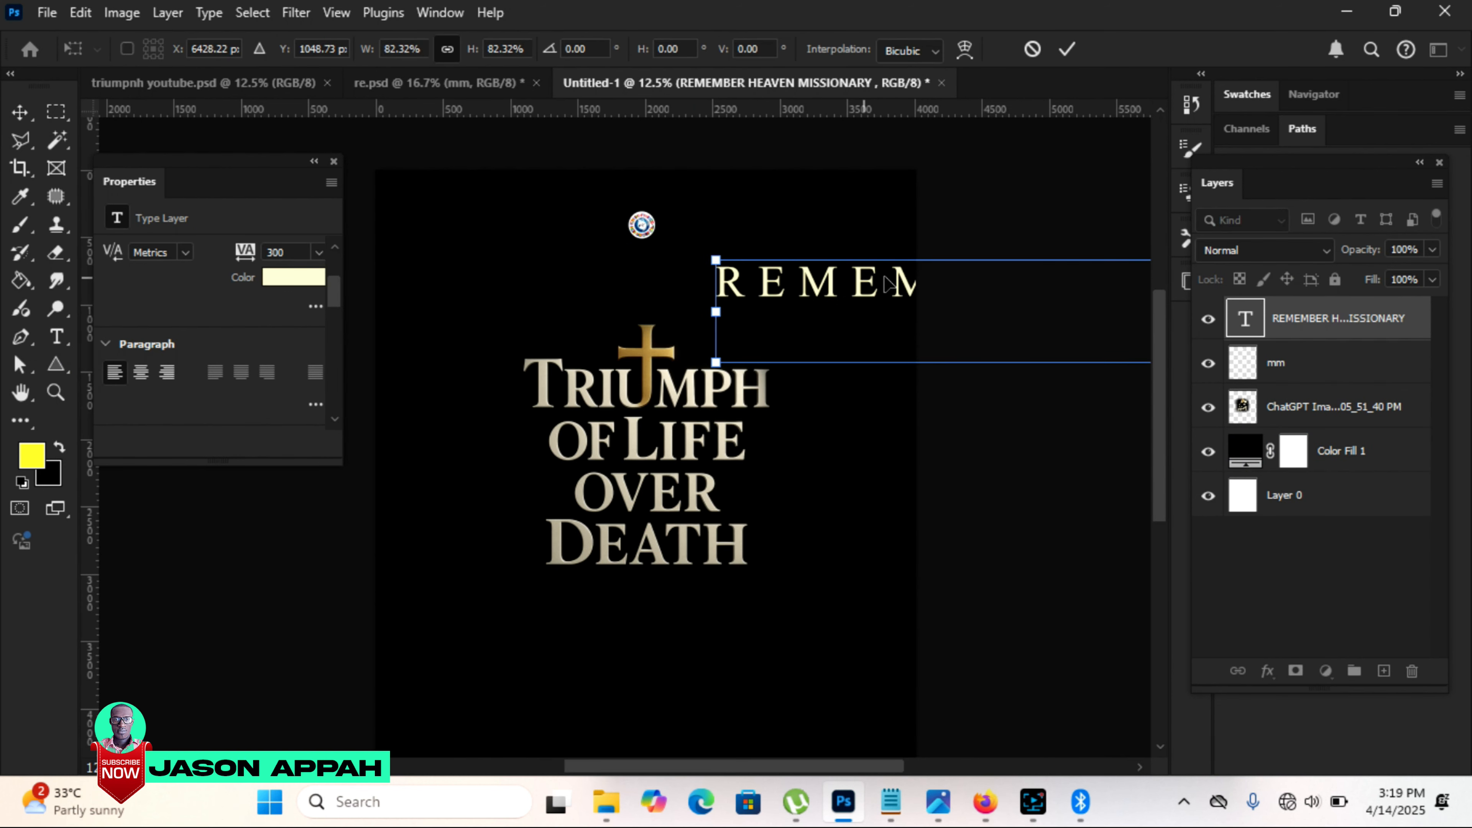
left_click(861, 277)
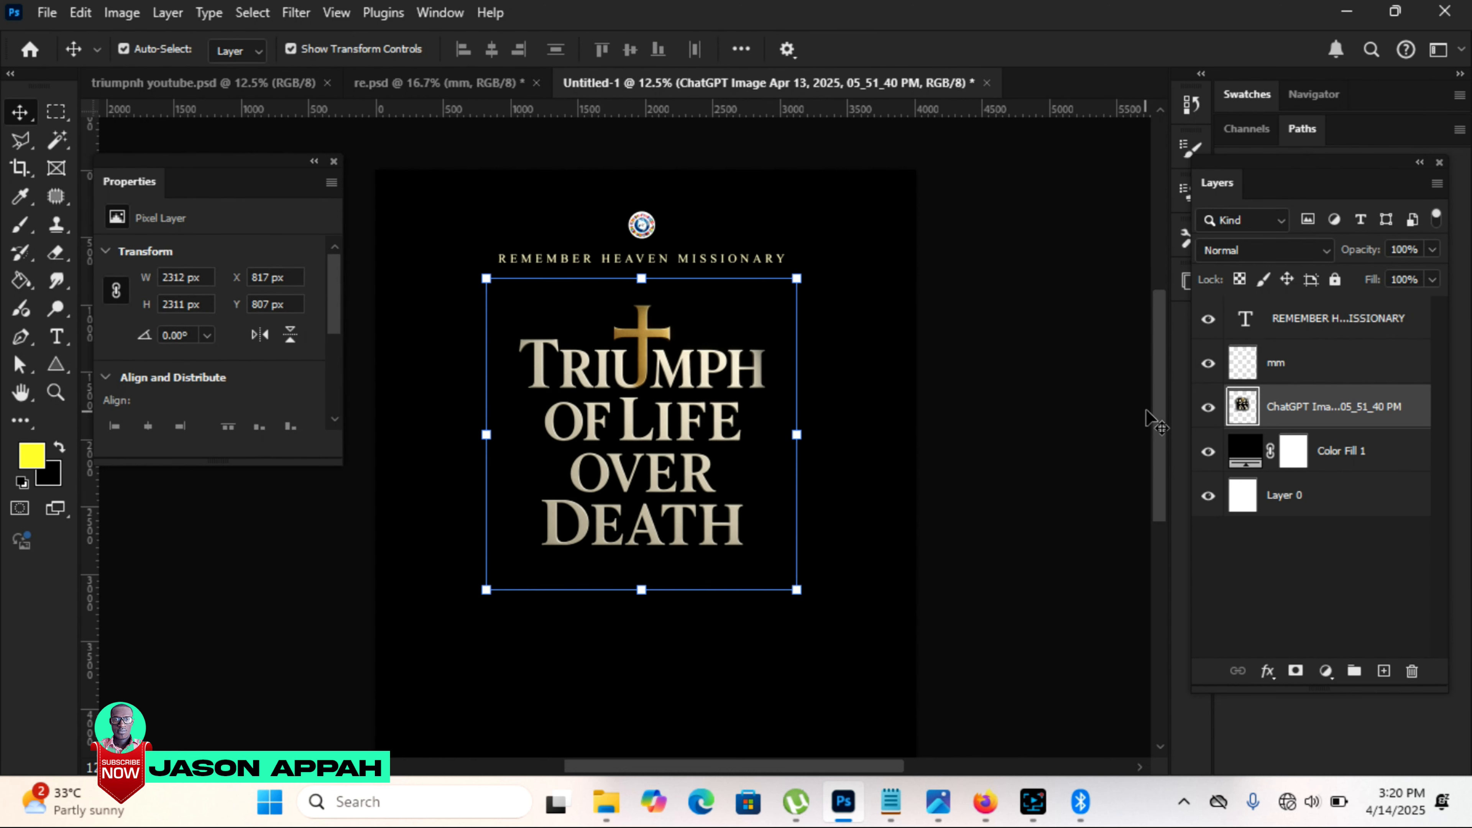
Step: Draw a yellow rectangle of 4004 x 1838 px across the bottom of the poster and round only its two top corners
left_click_drag(1164, 410, 1165, 435)
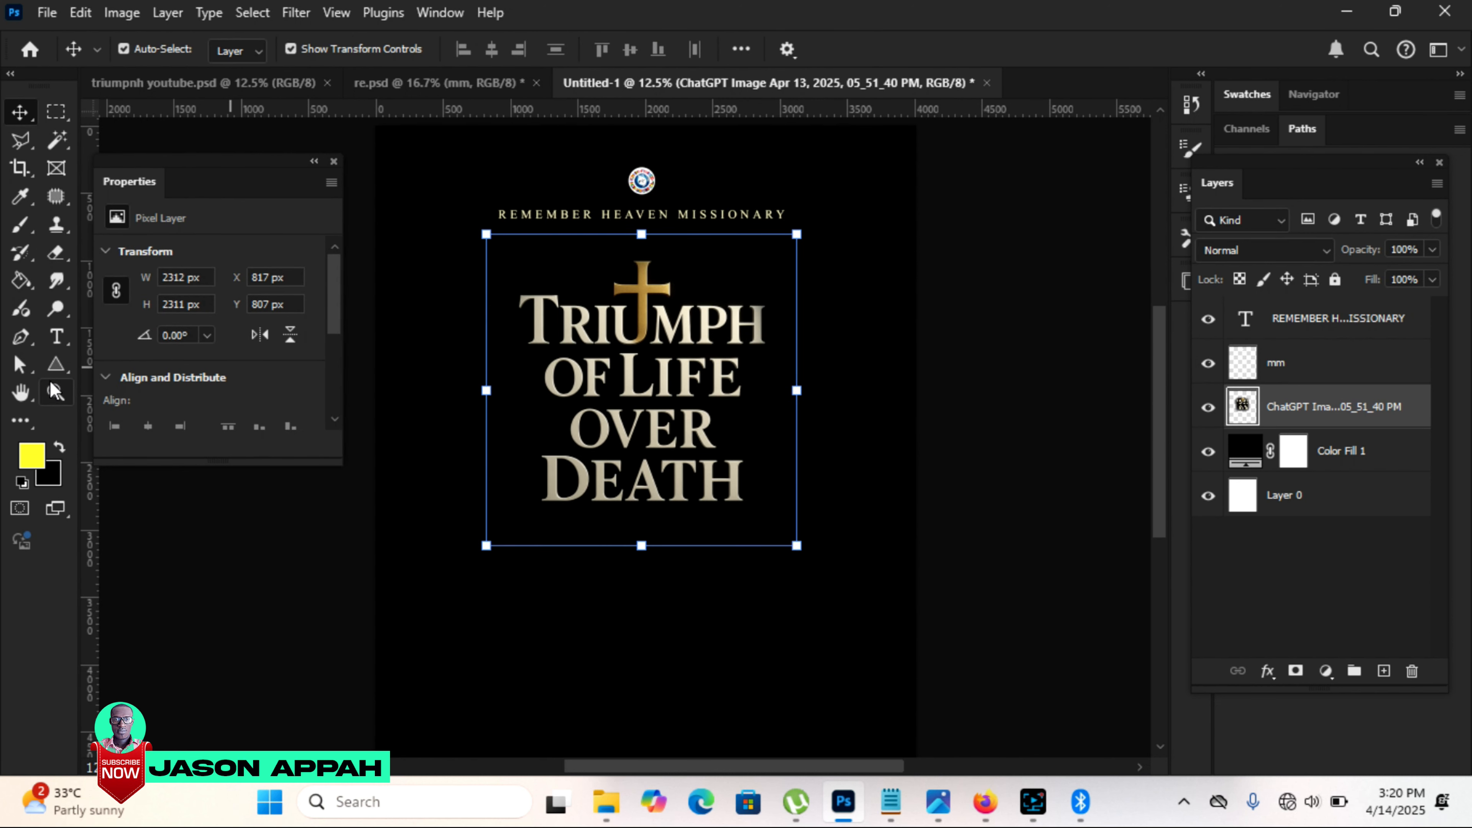
left_click(59, 359)
left_click(58, 370)
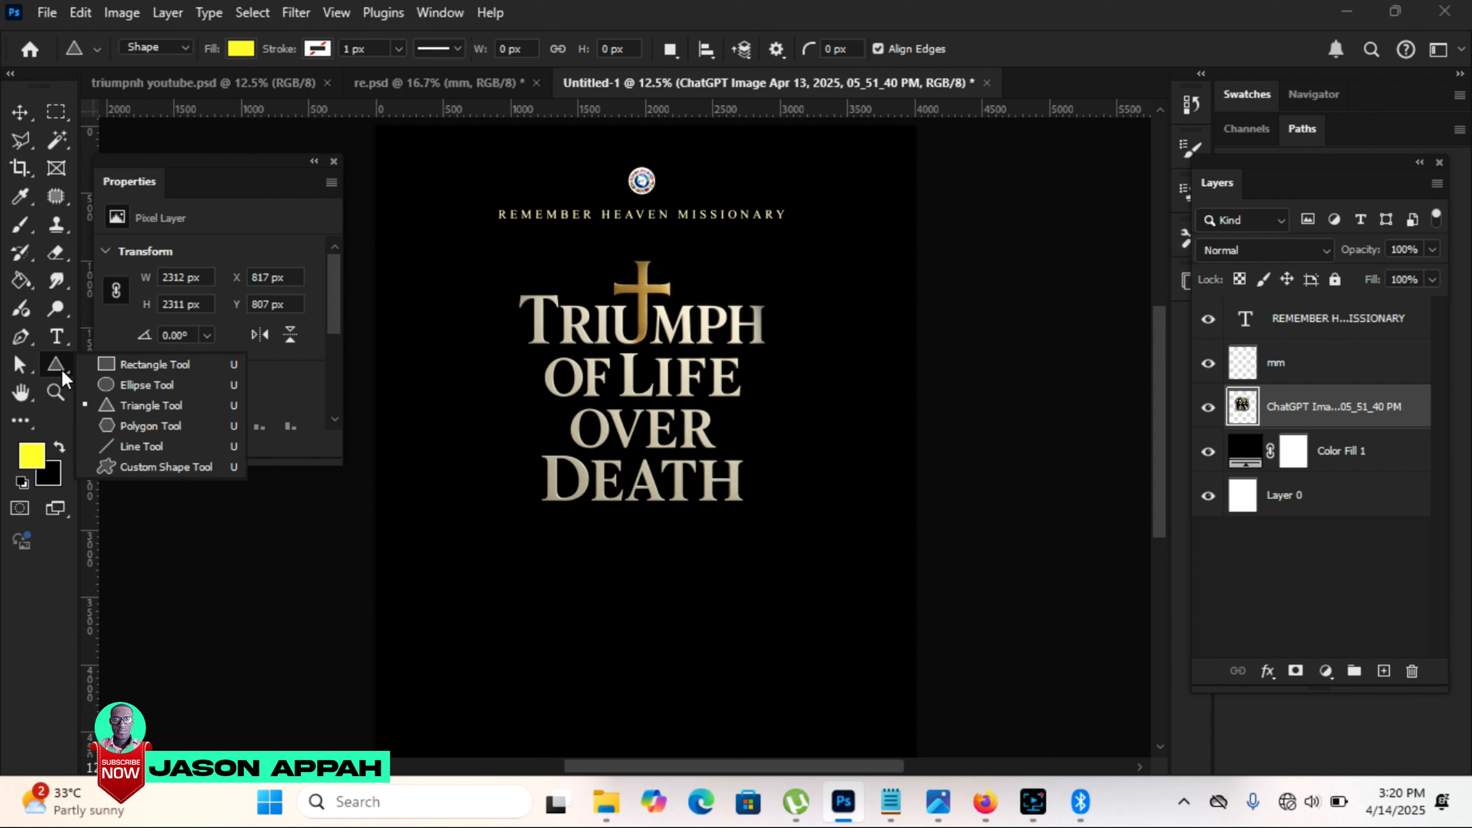
left_click(155, 365)
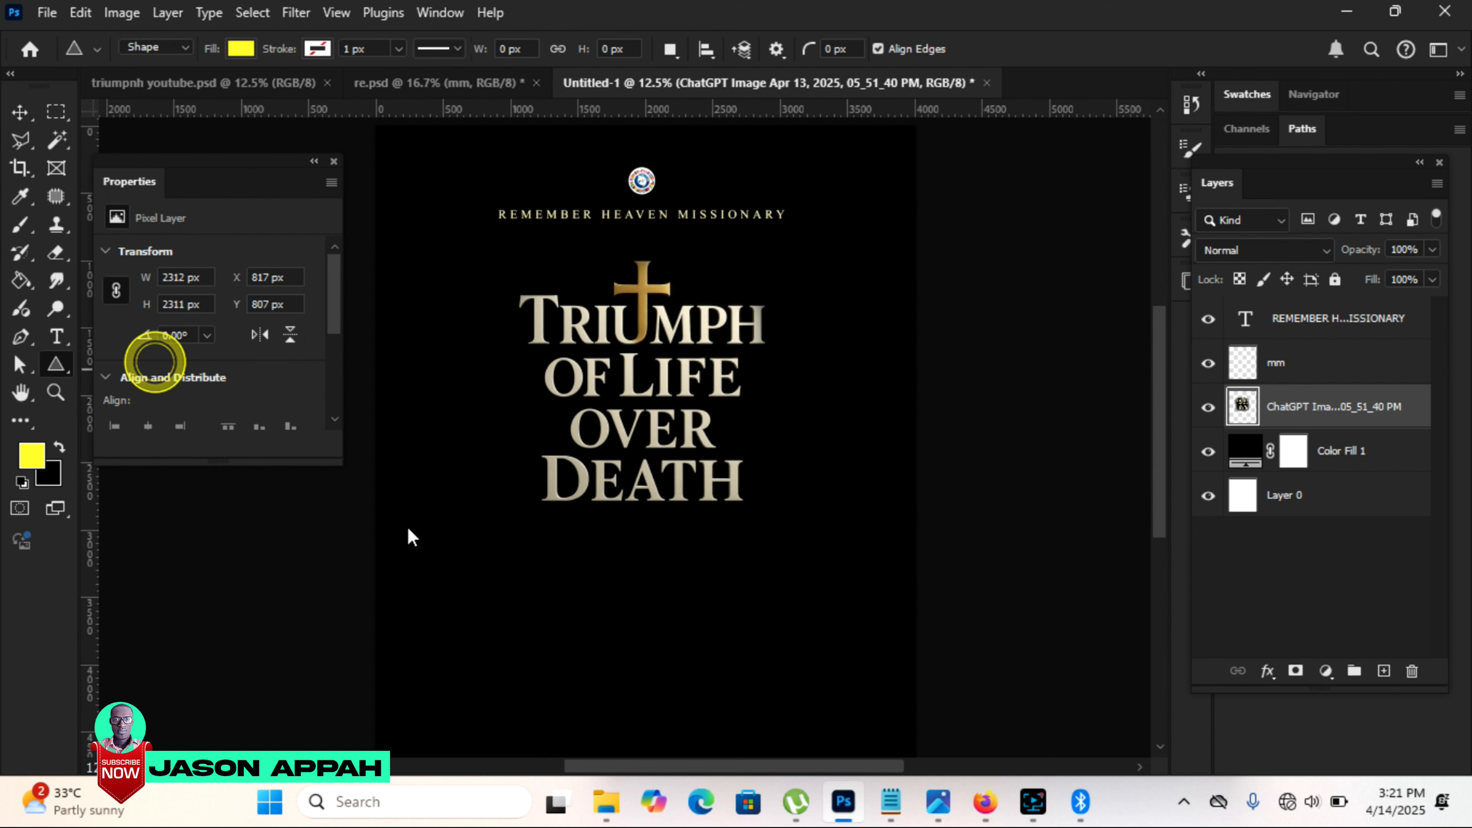
left_click_drag(384, 534, 915, 756)
key("v")
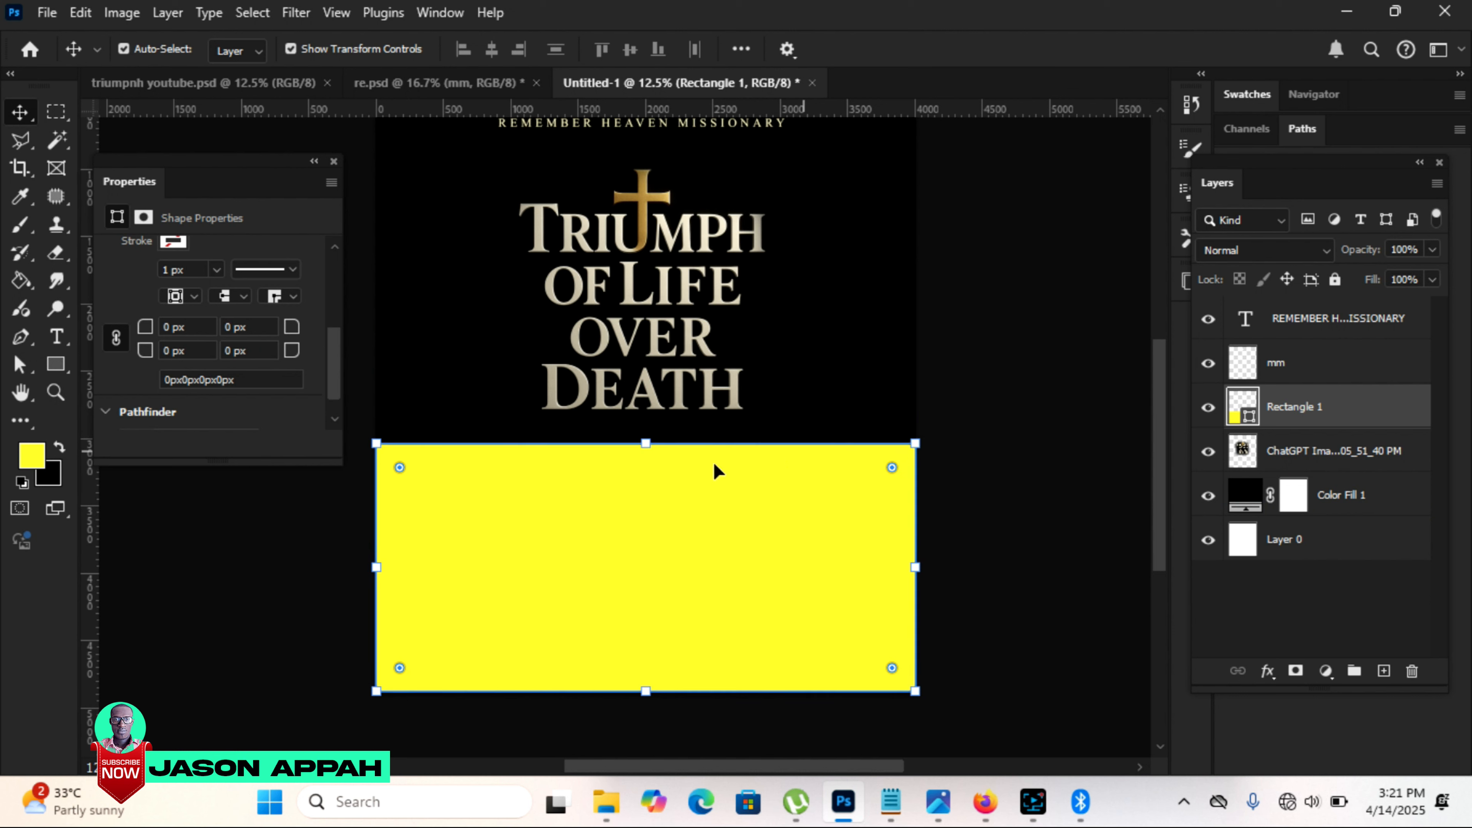
left_click(115, 338)
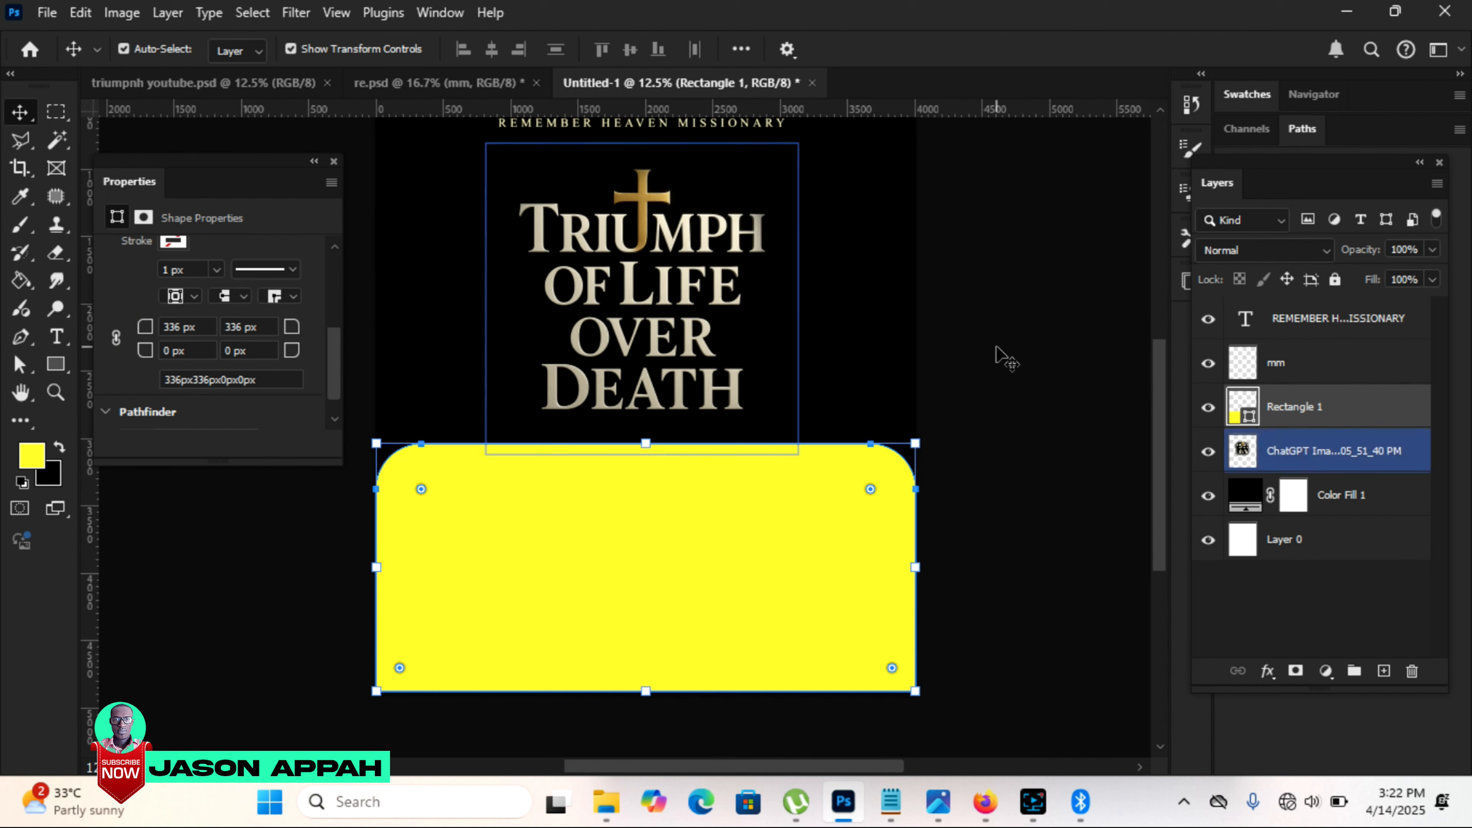
left_click(997, 344)
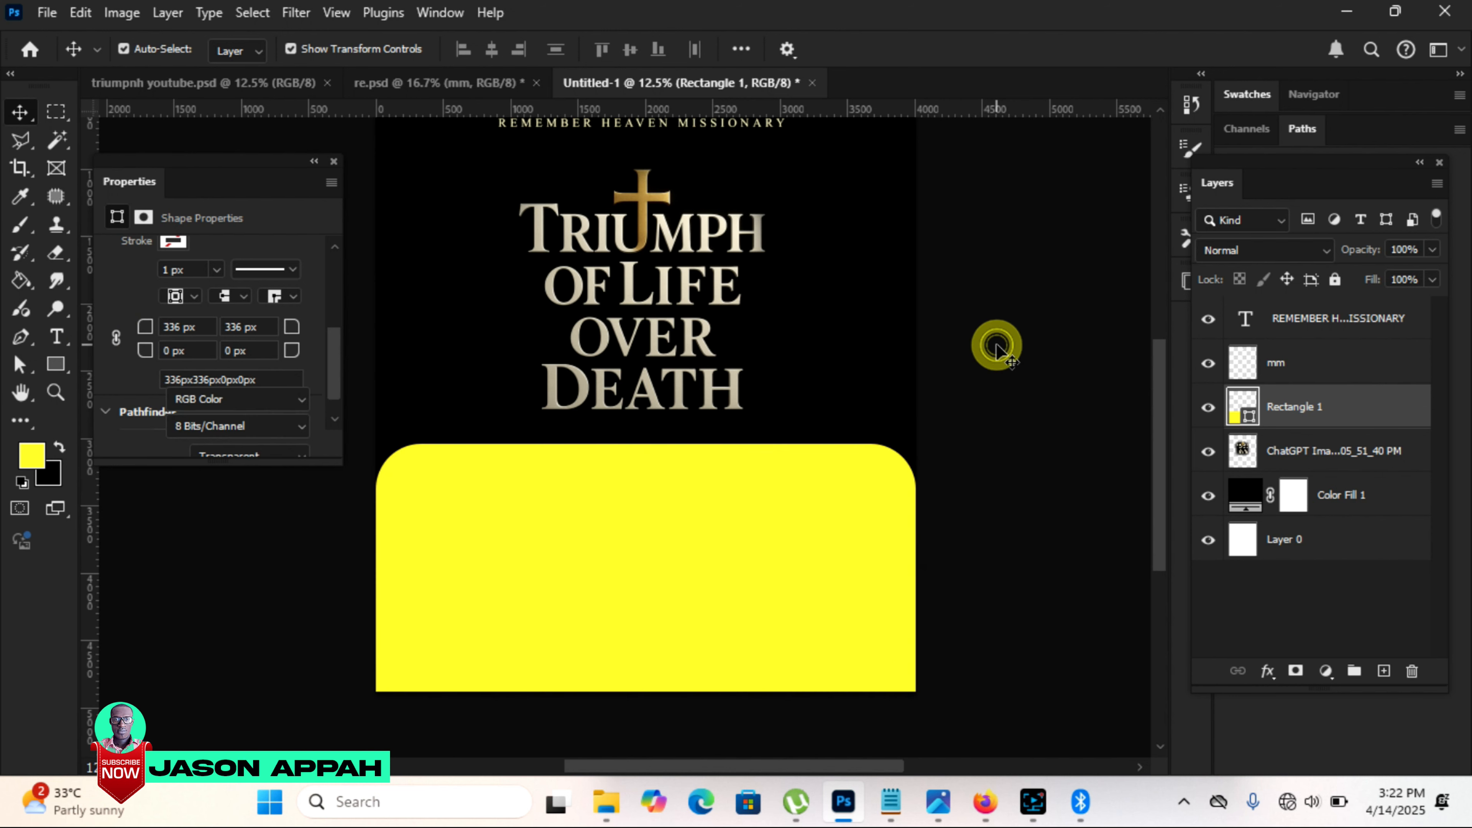
Step: Add a Gradient Overlay to the yellow rectangle, changing its purple colour stop to bright yellow so it fades to white
left_click(857, 465)
scroll(856, 465, "up", 1)
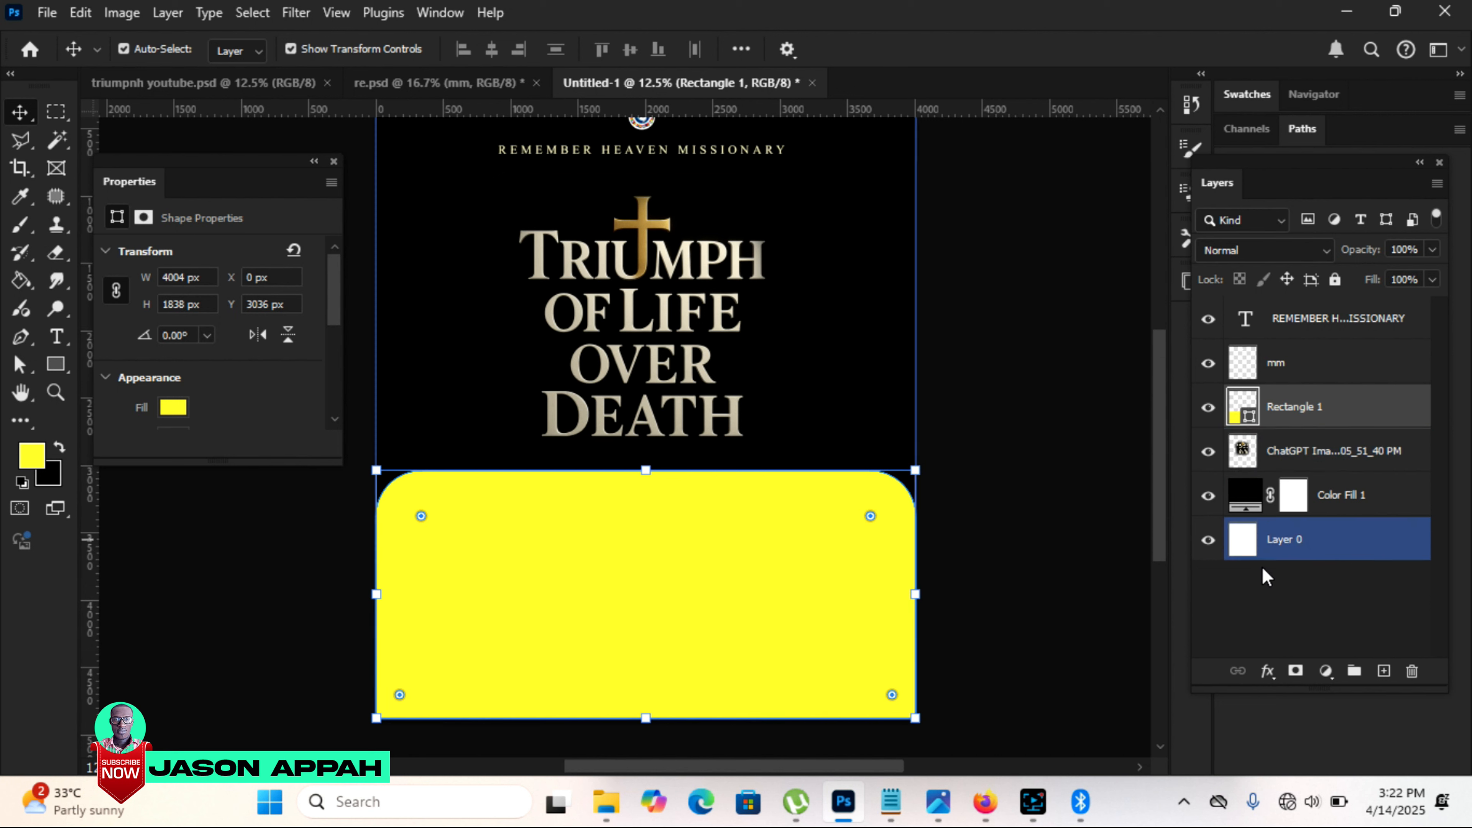
left_click(1267, 672)
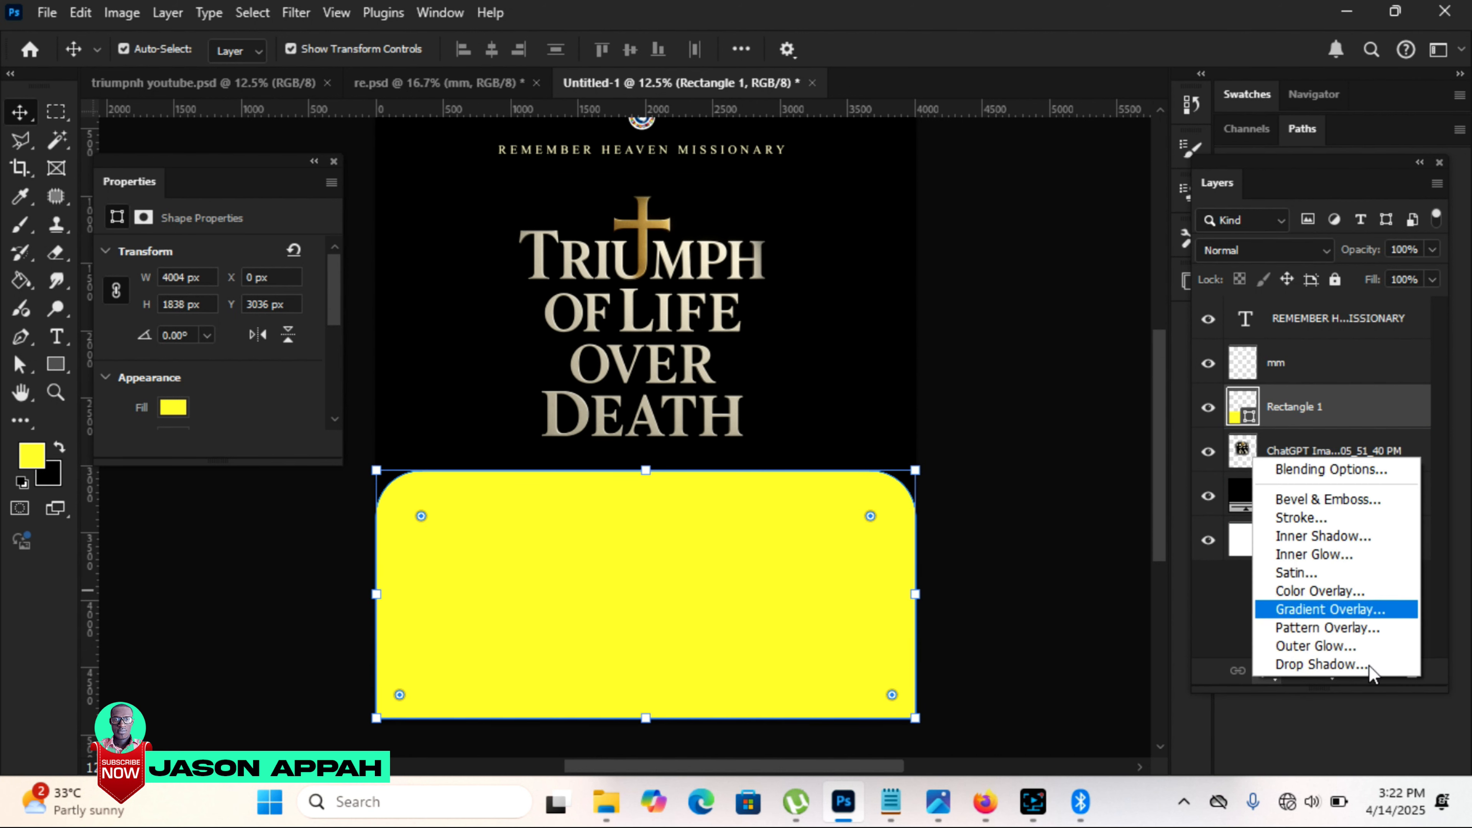
left_click(1313, 610)
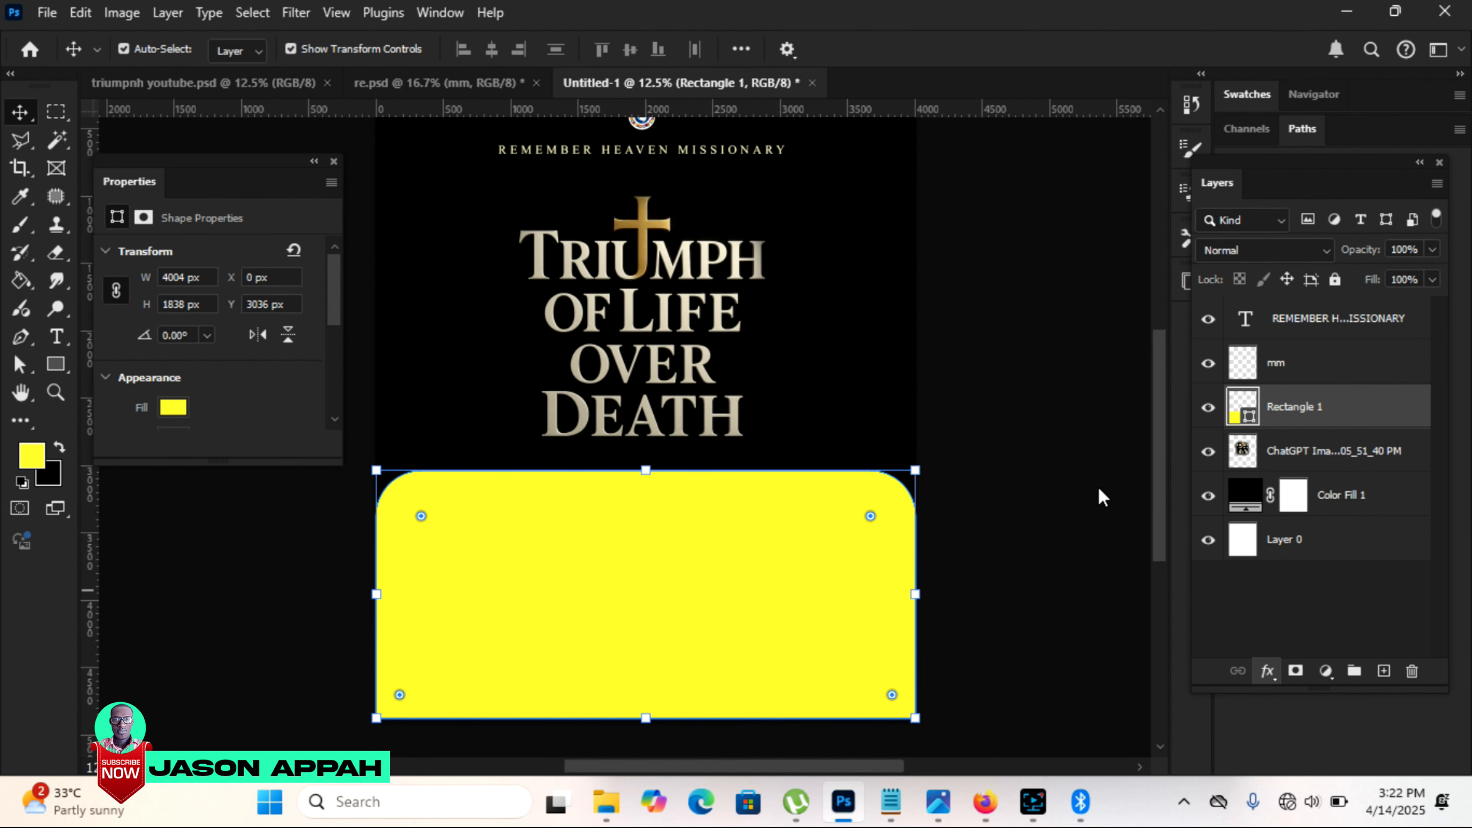
left_click(1121, 530)
left_click(995, 462)
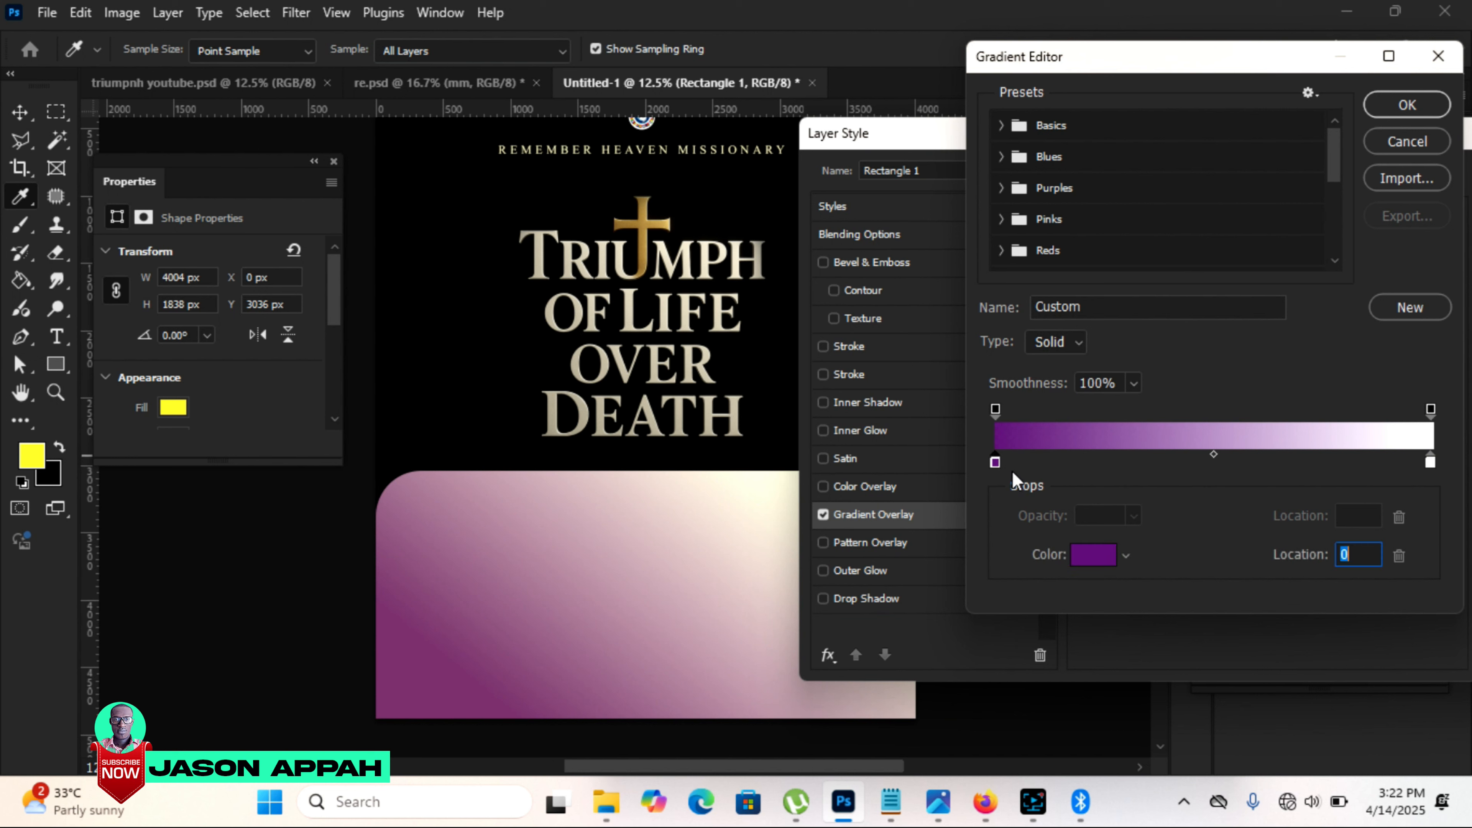
left_click(1099, 556)
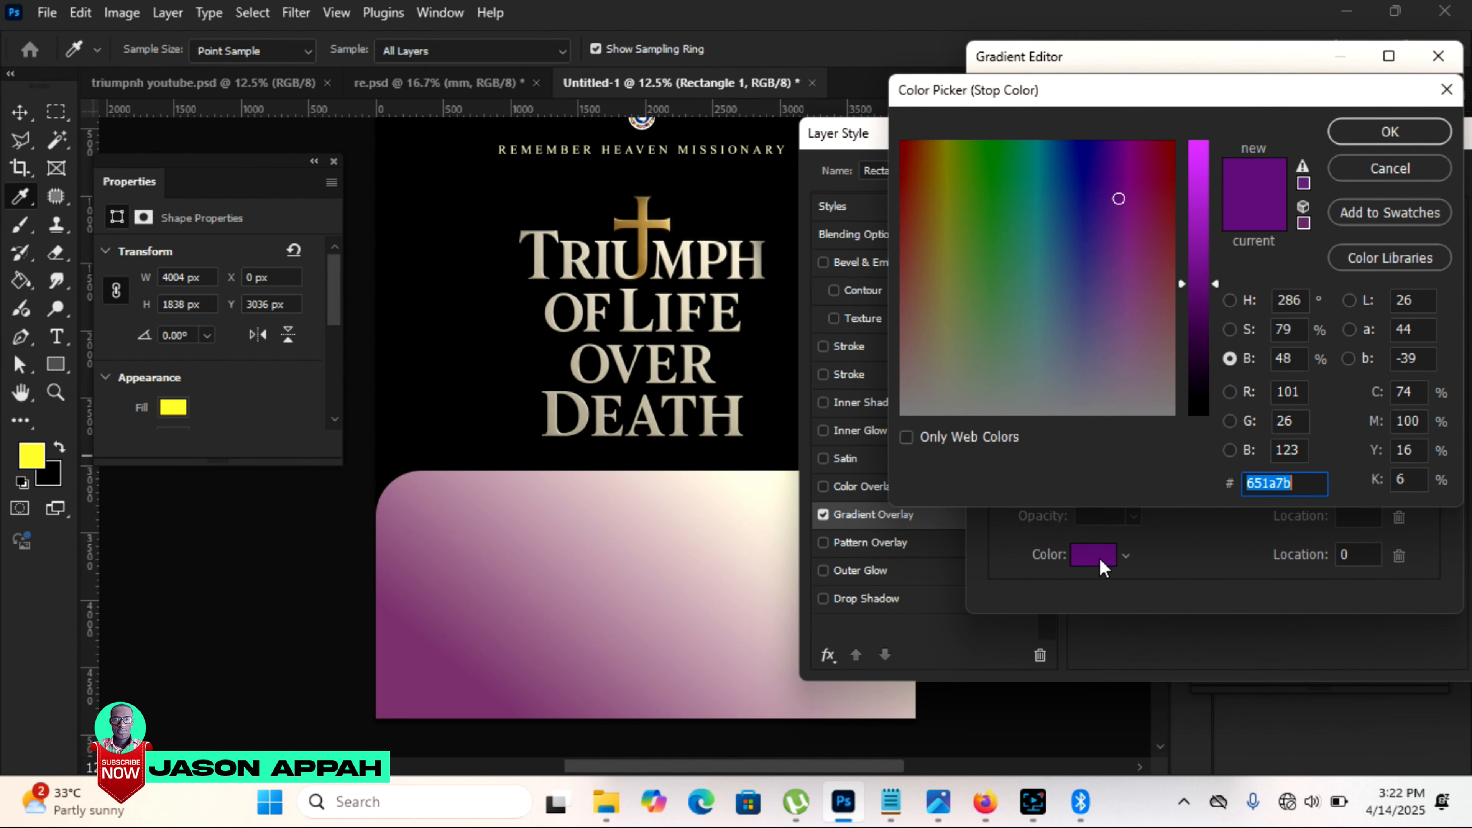
left_click(964, 159)
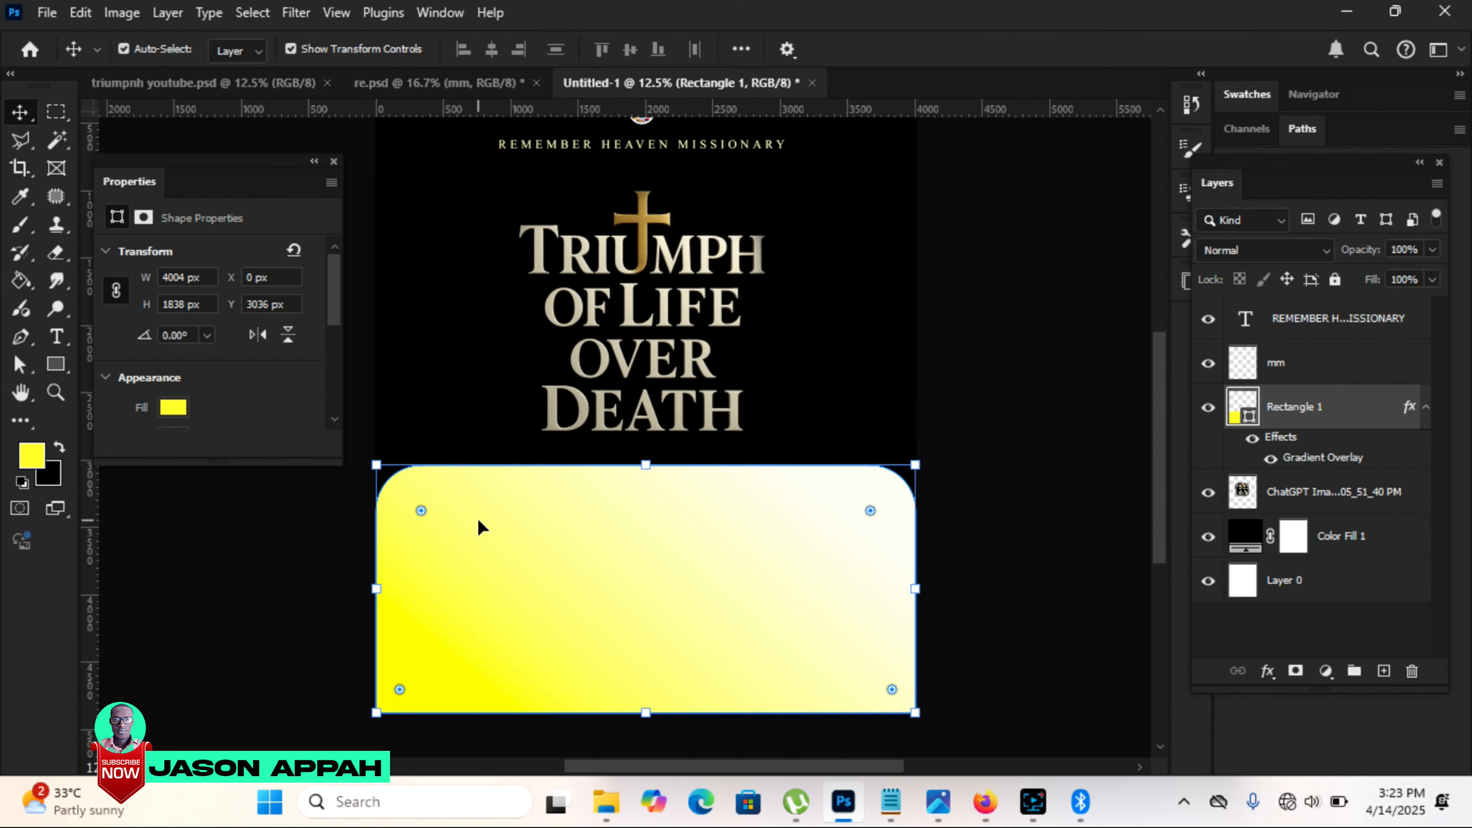
Step: Duplicate the gradient rectangle and place the copy behind it, slightly offset upward with a purple-to-white gradient showing as a thin top edge
left_click_drag(1363, 416, 1386, 670)
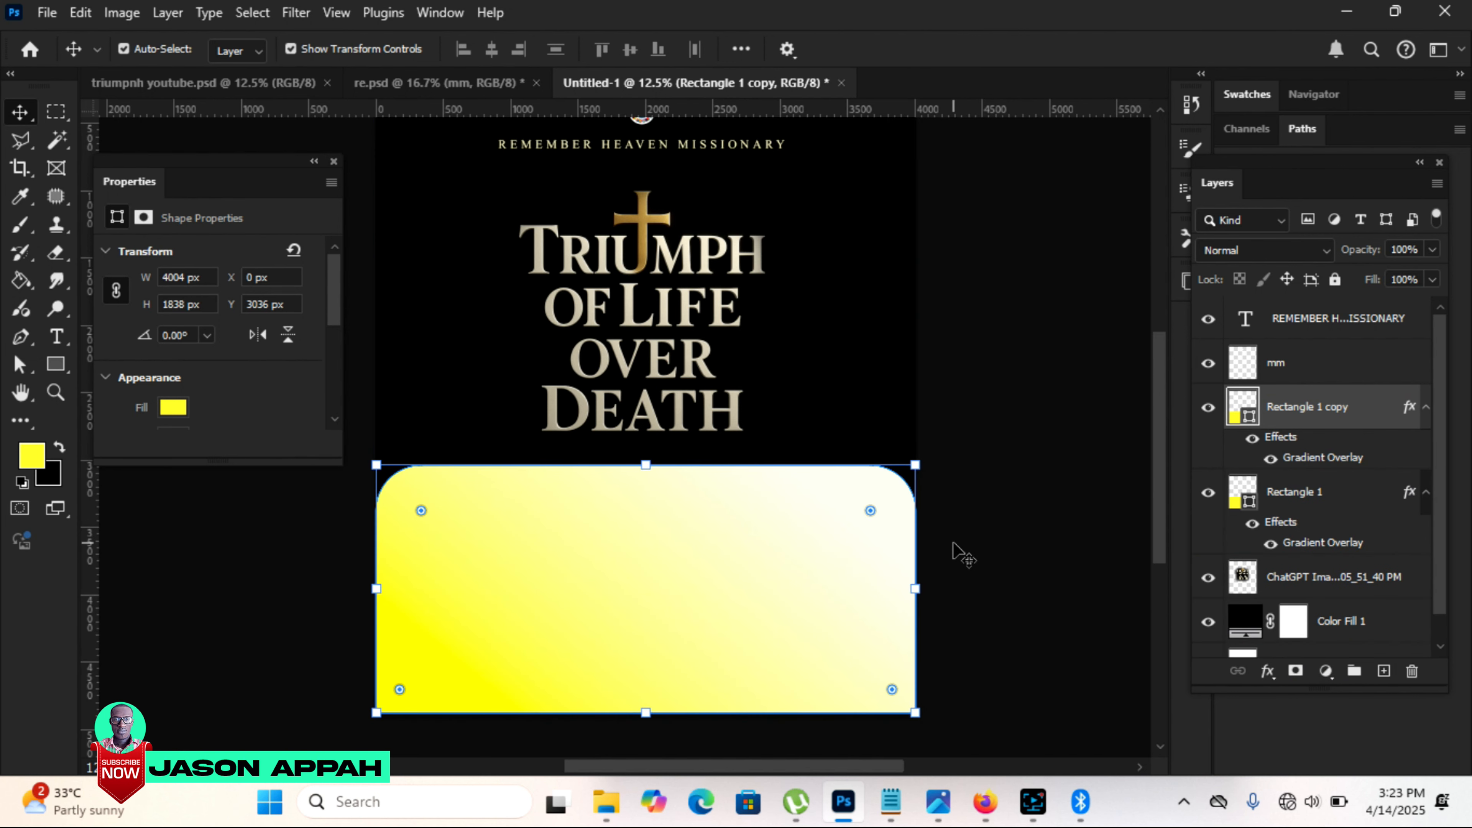
left_click(1347, 496)
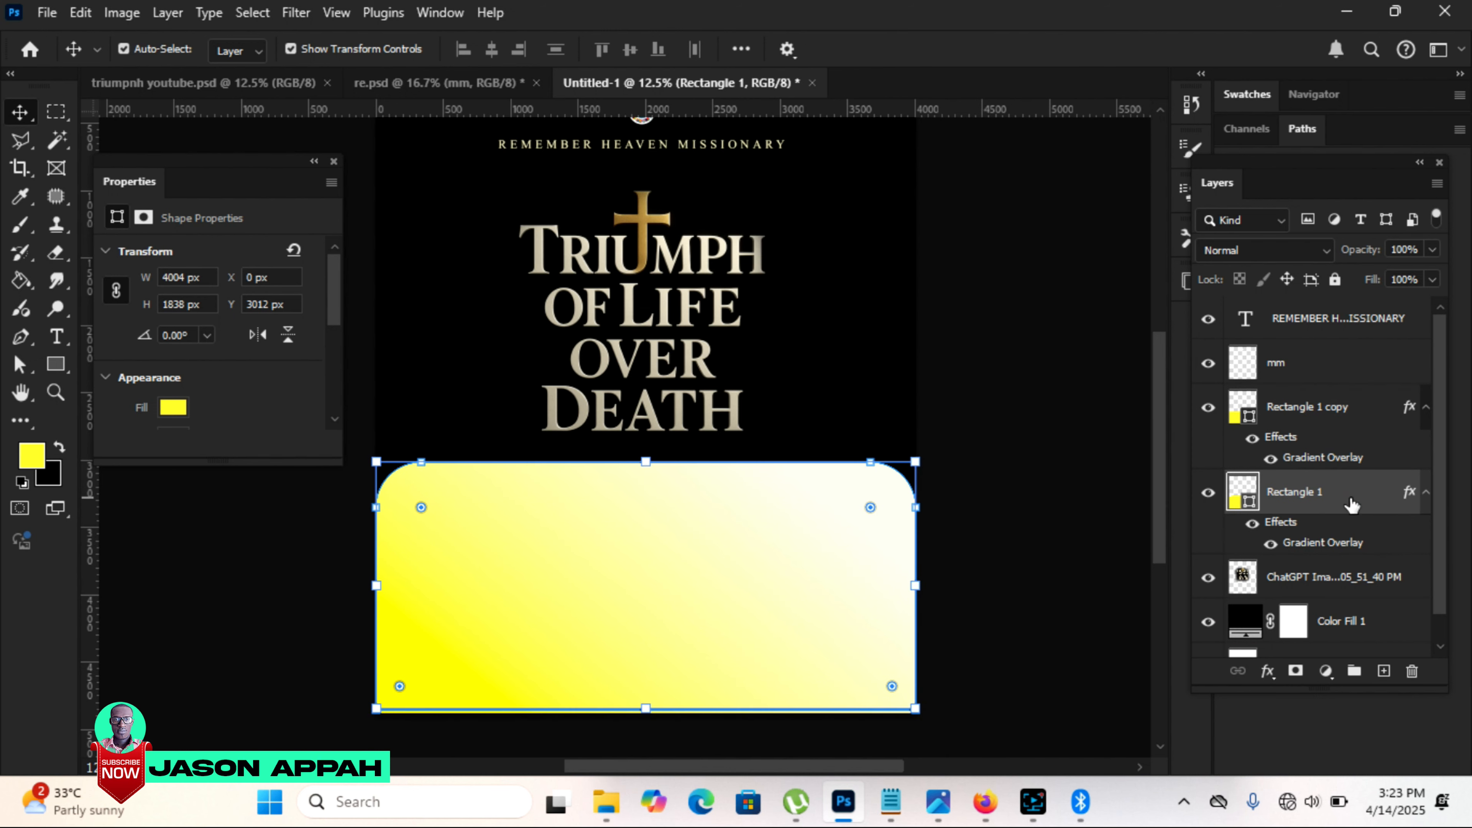
left_click(1298, 410, "shift")
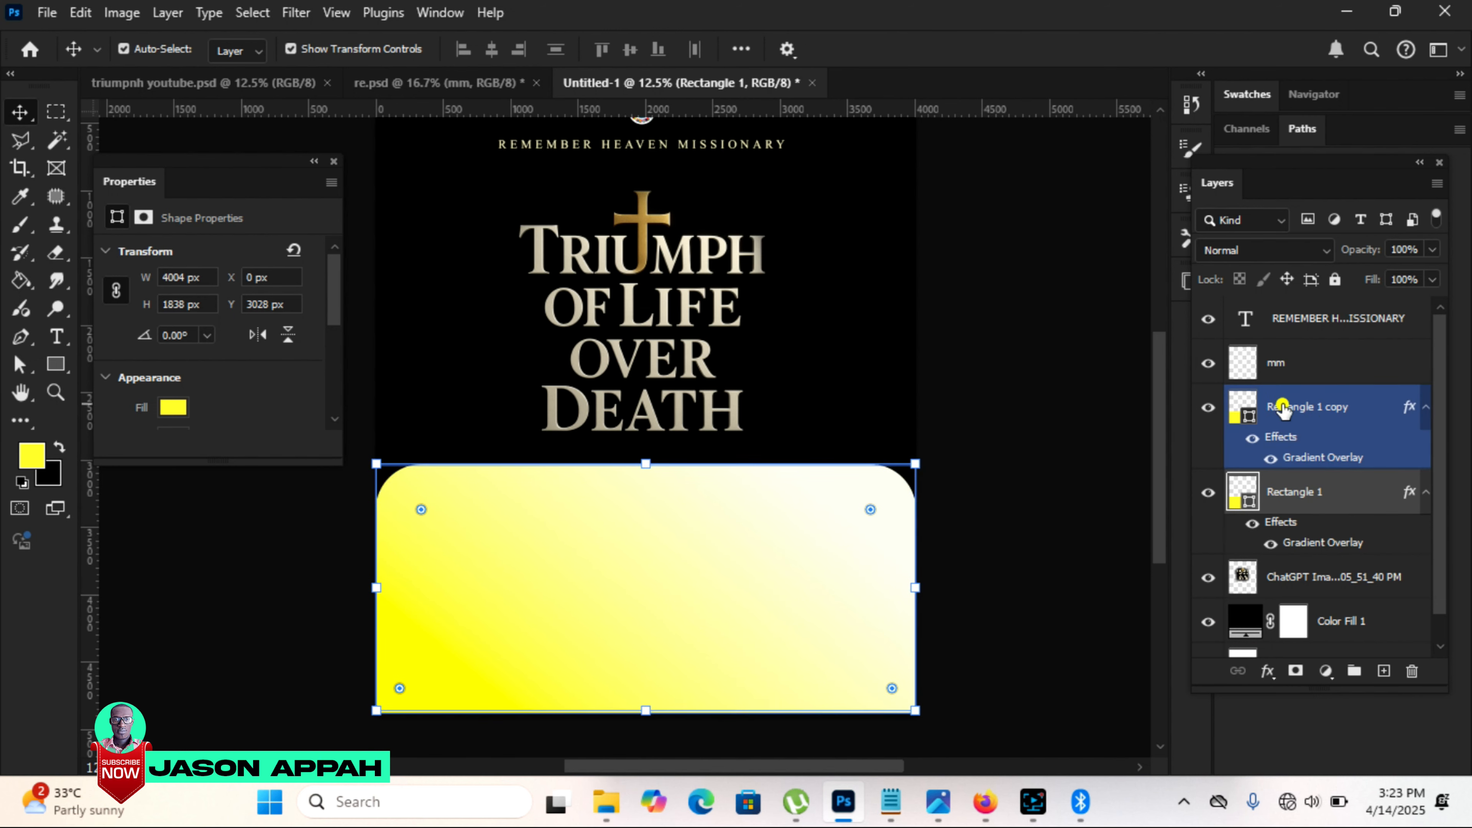
left_click(1296, 416)
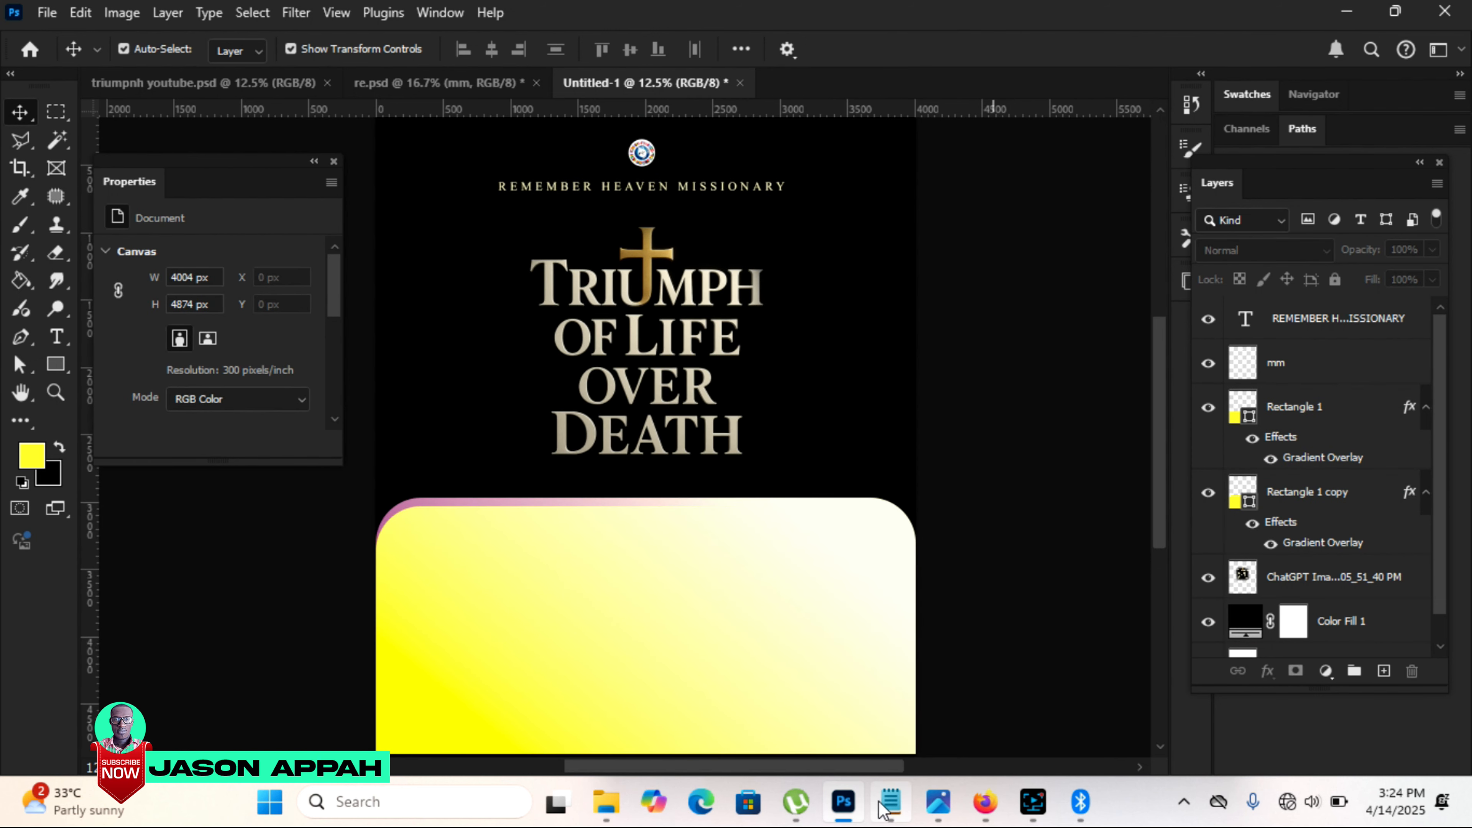
Step: Add the Notepad line "Text: Matthew 27:1-6, Galatians 2:20, Matthew 28:1-17" under the title and recolour it gold (#b18f48)
left_click(884, 804)
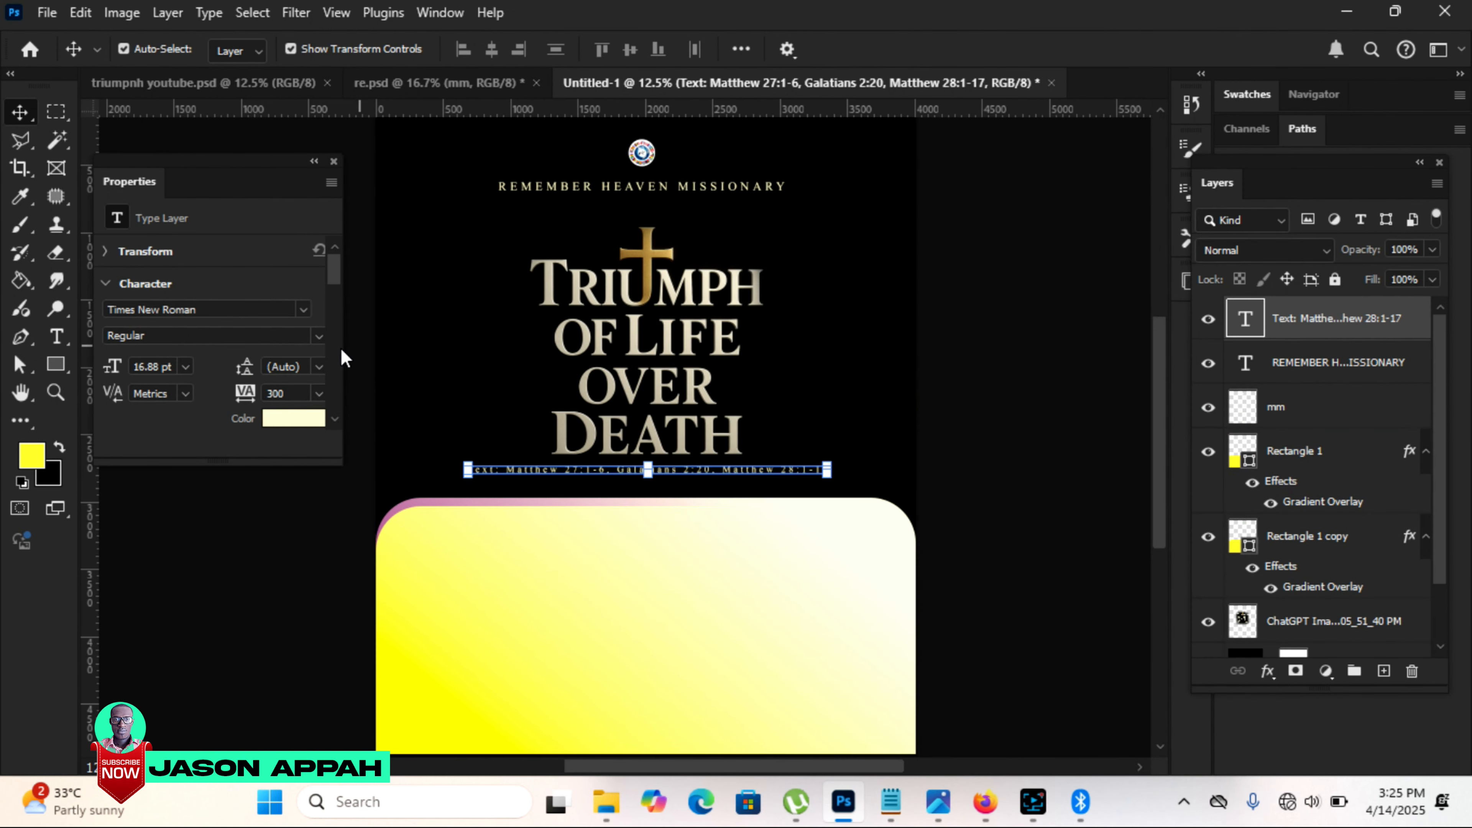
left_click(51, 340)
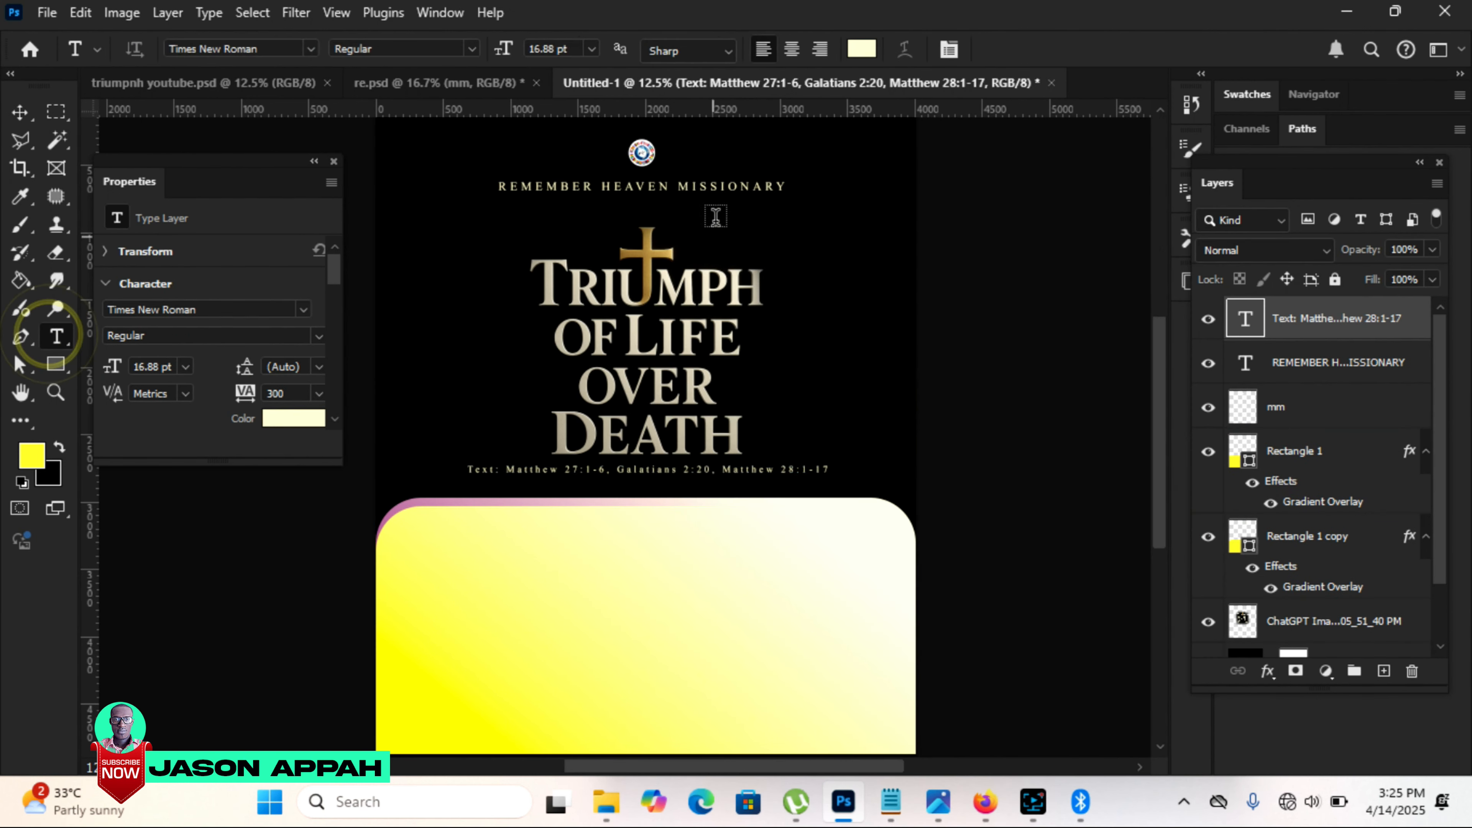
left_click(864, 50)
left_click(792, 196)
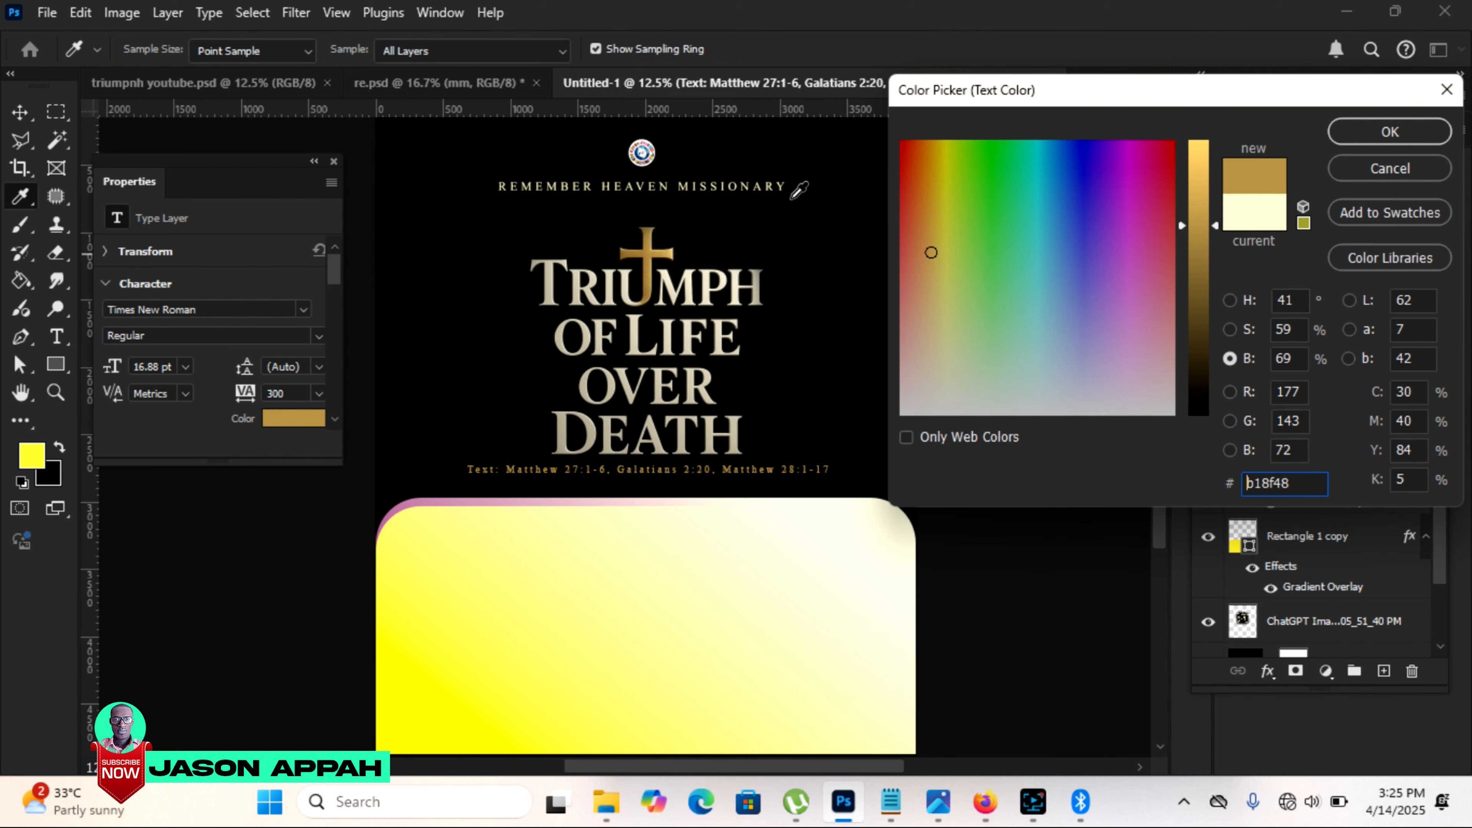
left_click(1405, 132)
key("v")
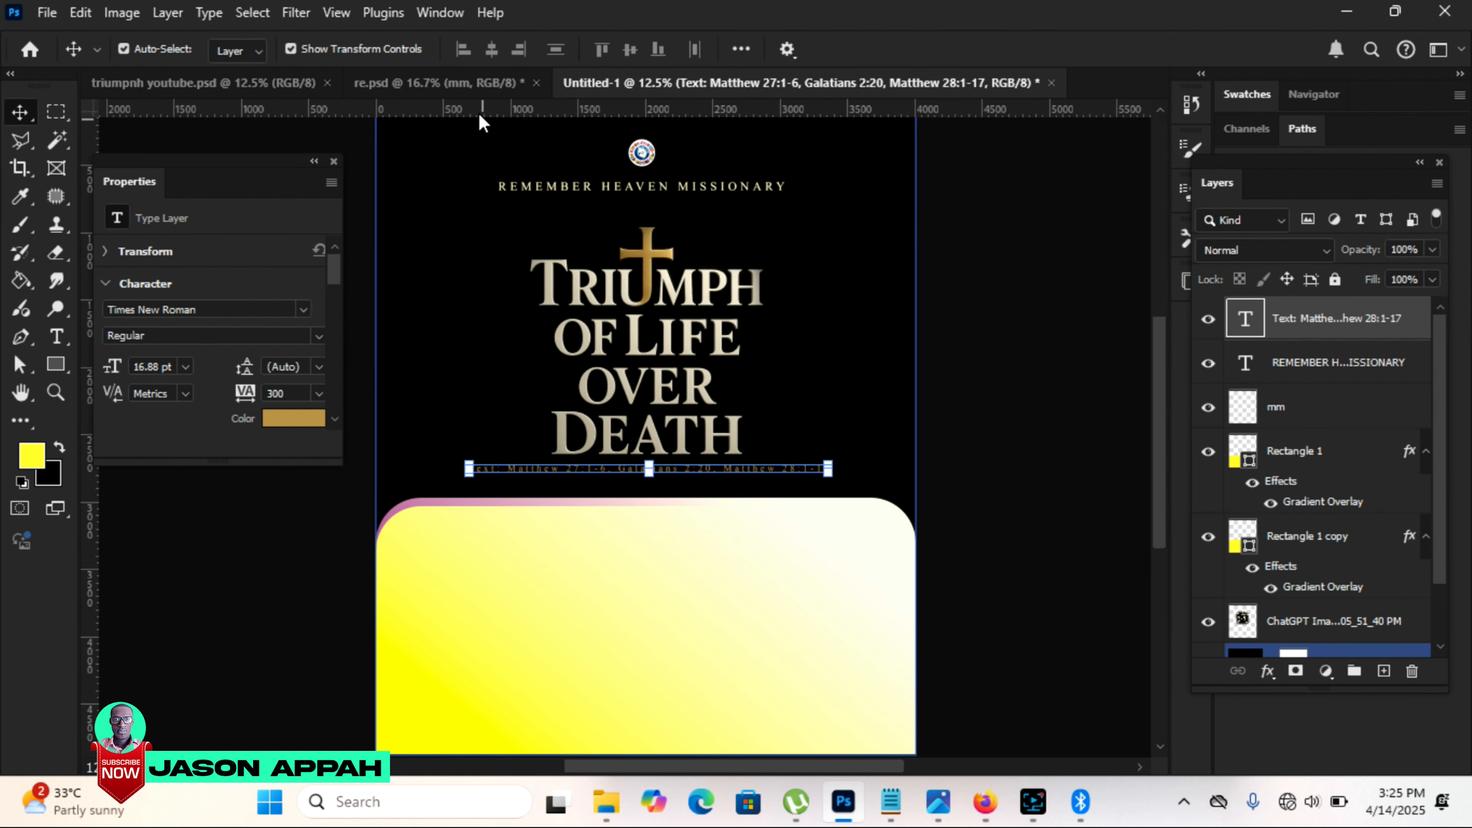
Step: Bring the crowd photo in from re.psd beside the title, blend it with Luminosity at 54% opacity, and erase its hard edges
left_click(428, 82)
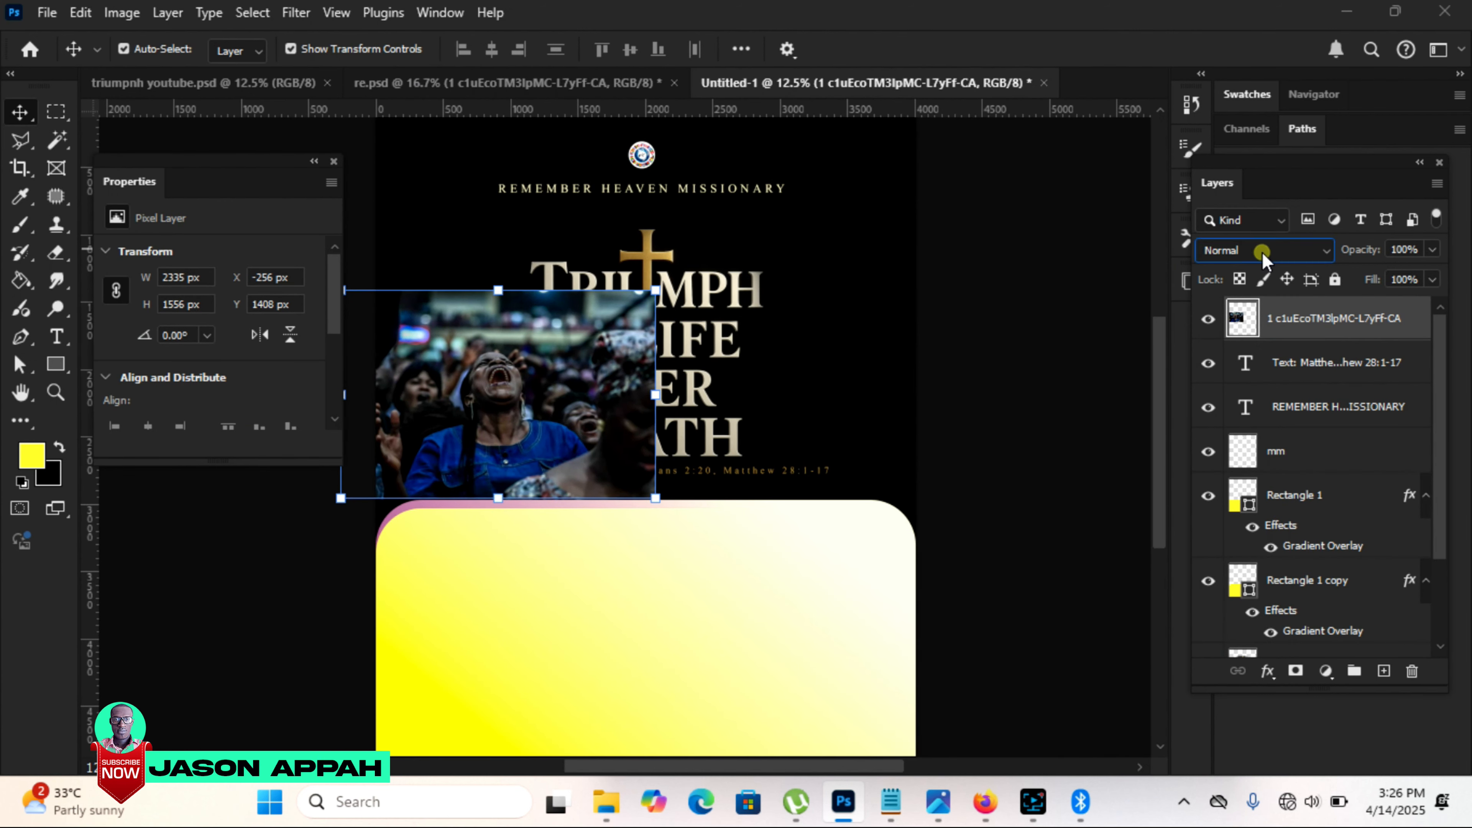
left_click(1262, 252)
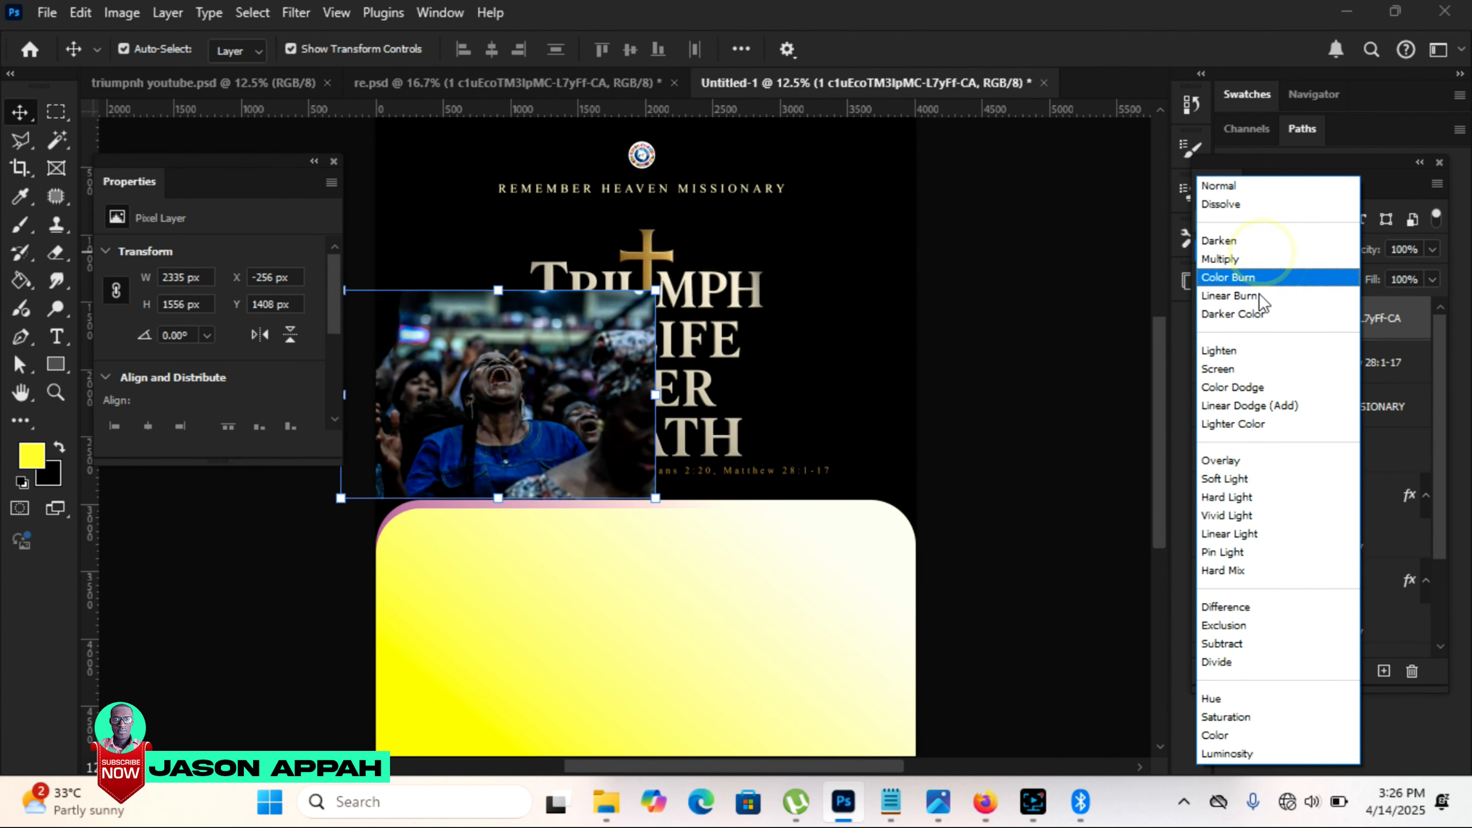
left_click(1250, 754)
left_click(53, 252)
mouse_move(417, 292)
left_mouse_down()
mouse_move(701, 304)
mouse_move(585, 264)
mouse_move(419, 286)
mouse_move(509, 247)
mouse_move(482, 256)
left_mouse_up()
key("v")
left_click(1432, 250)
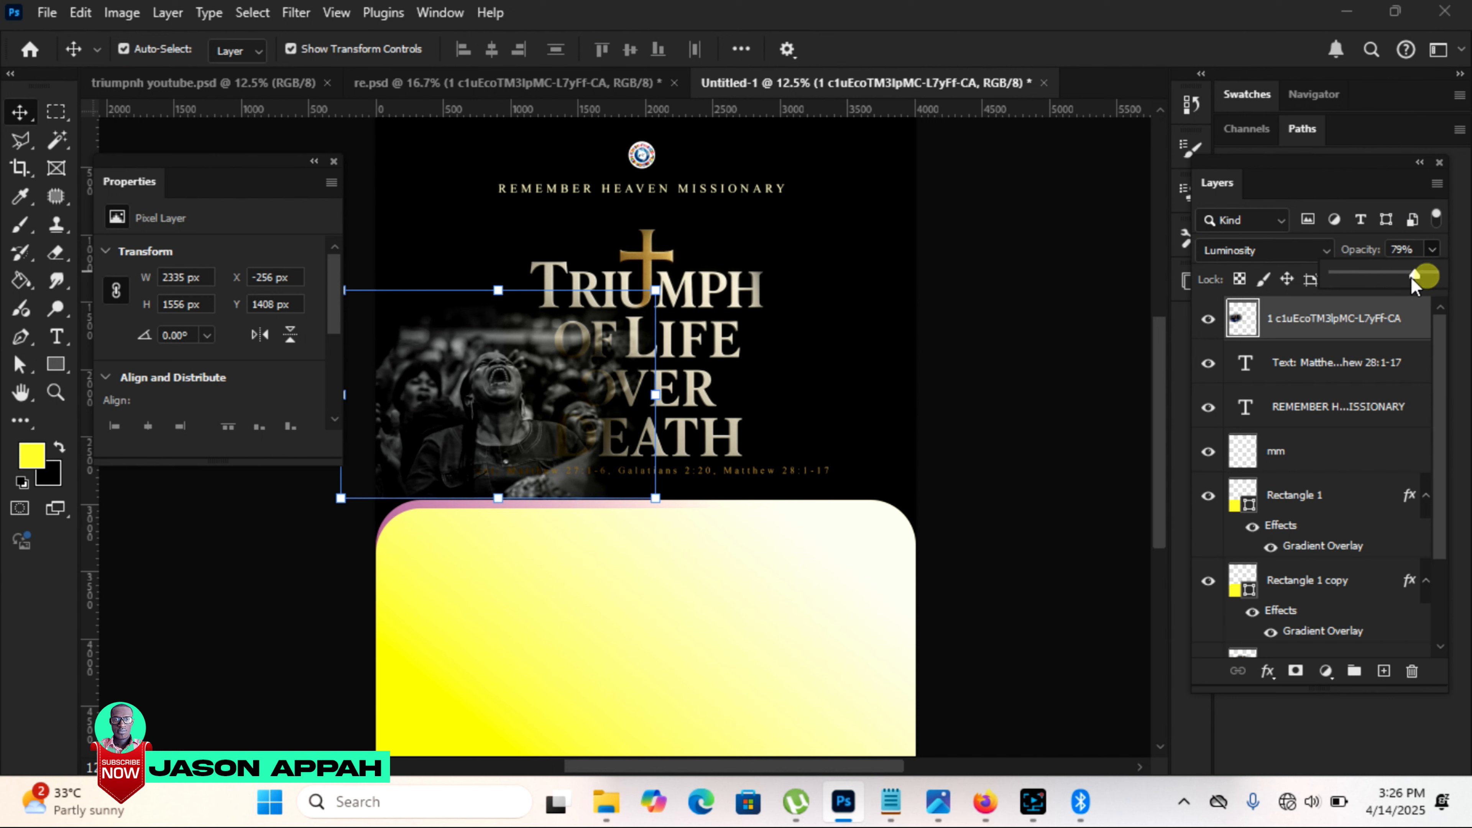
left_click_drag(1398, 280, 1390, 281)
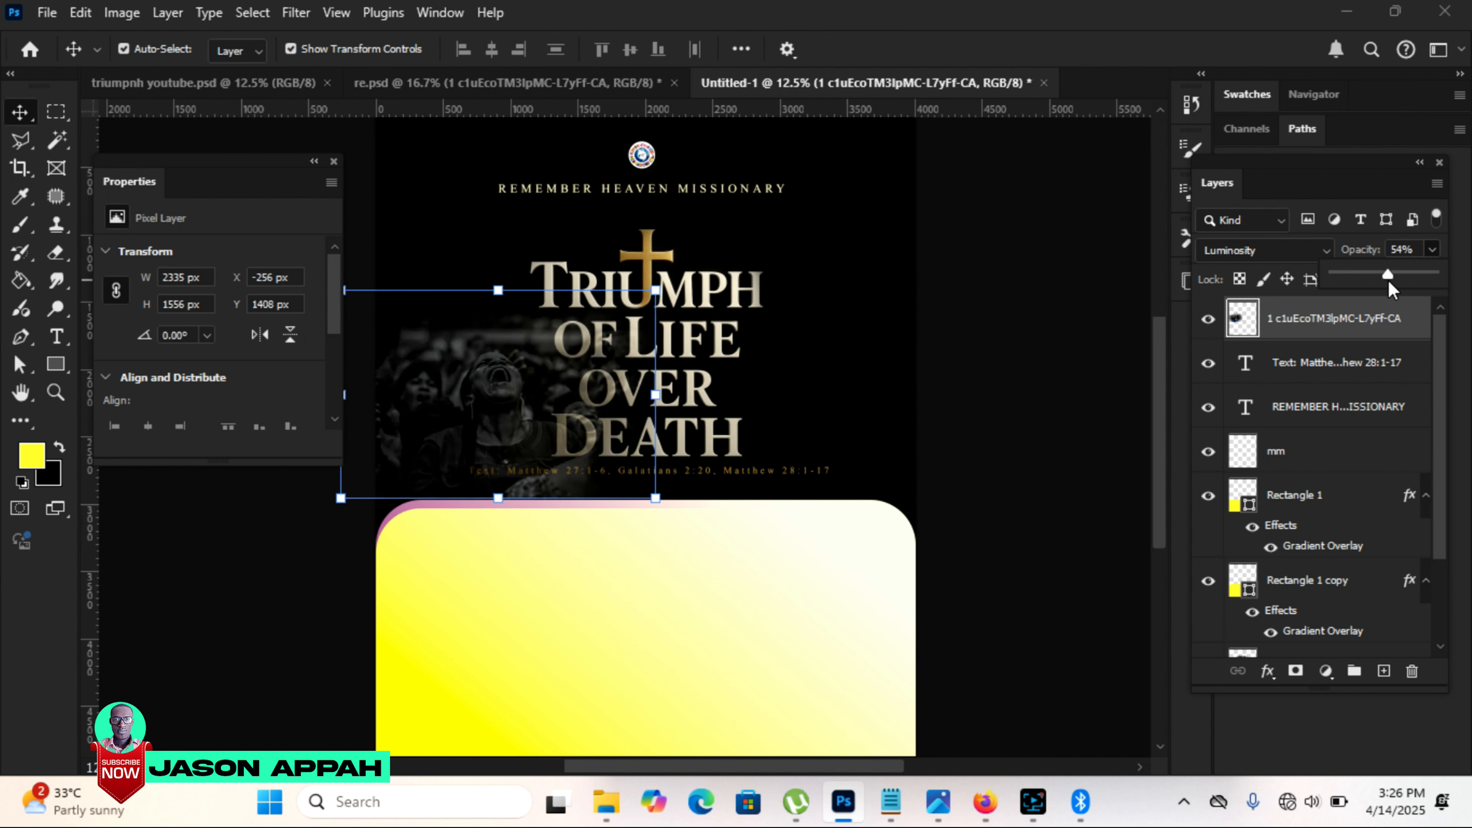
Step: Move the crowd photo's layer beneath the title image, reduce its opacity to 32%, and scale it to 104.58%
left_click(1327, 328)
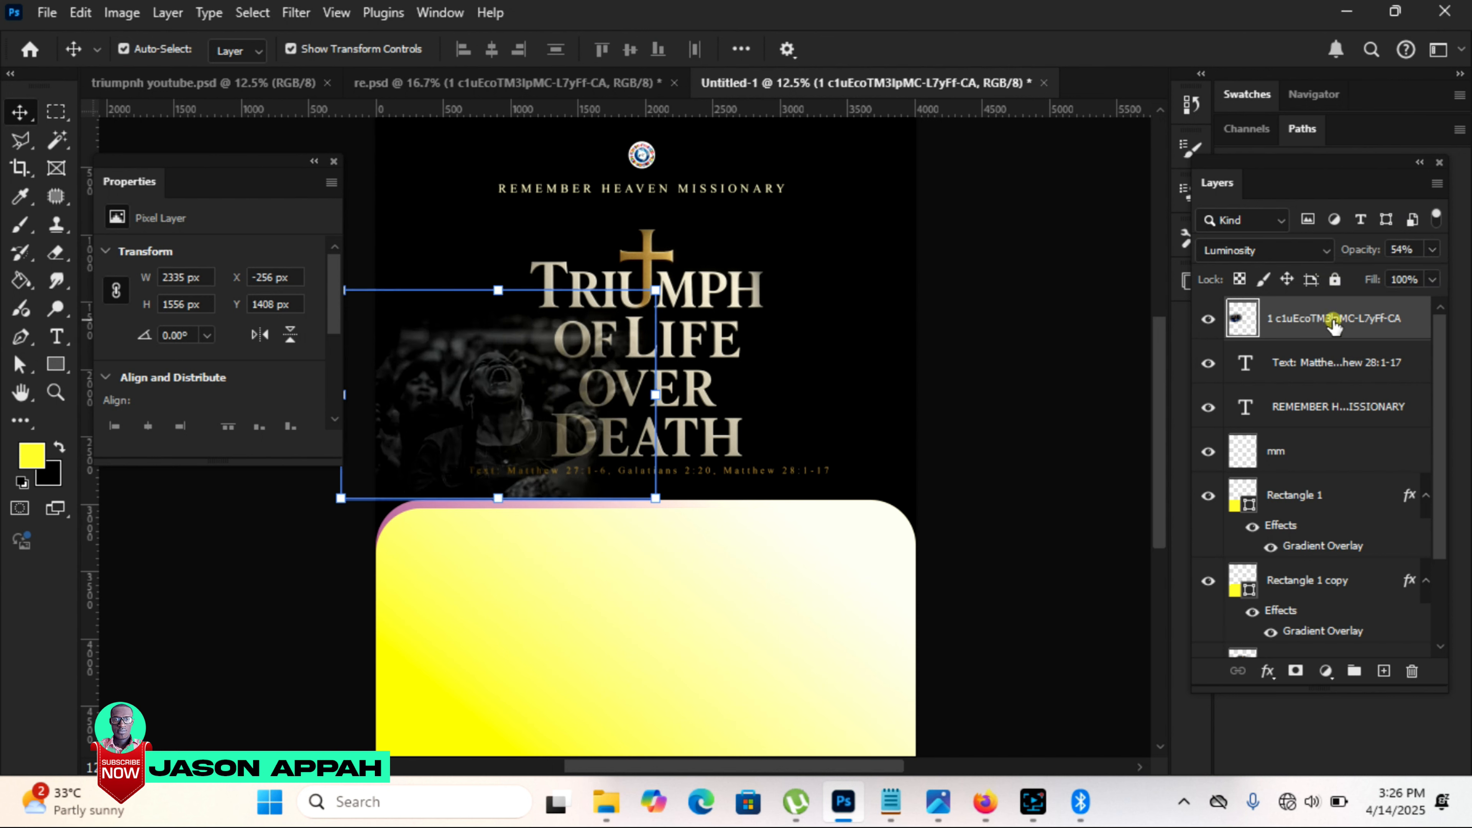
left_click_drag(1325, 320, 1338, 710)
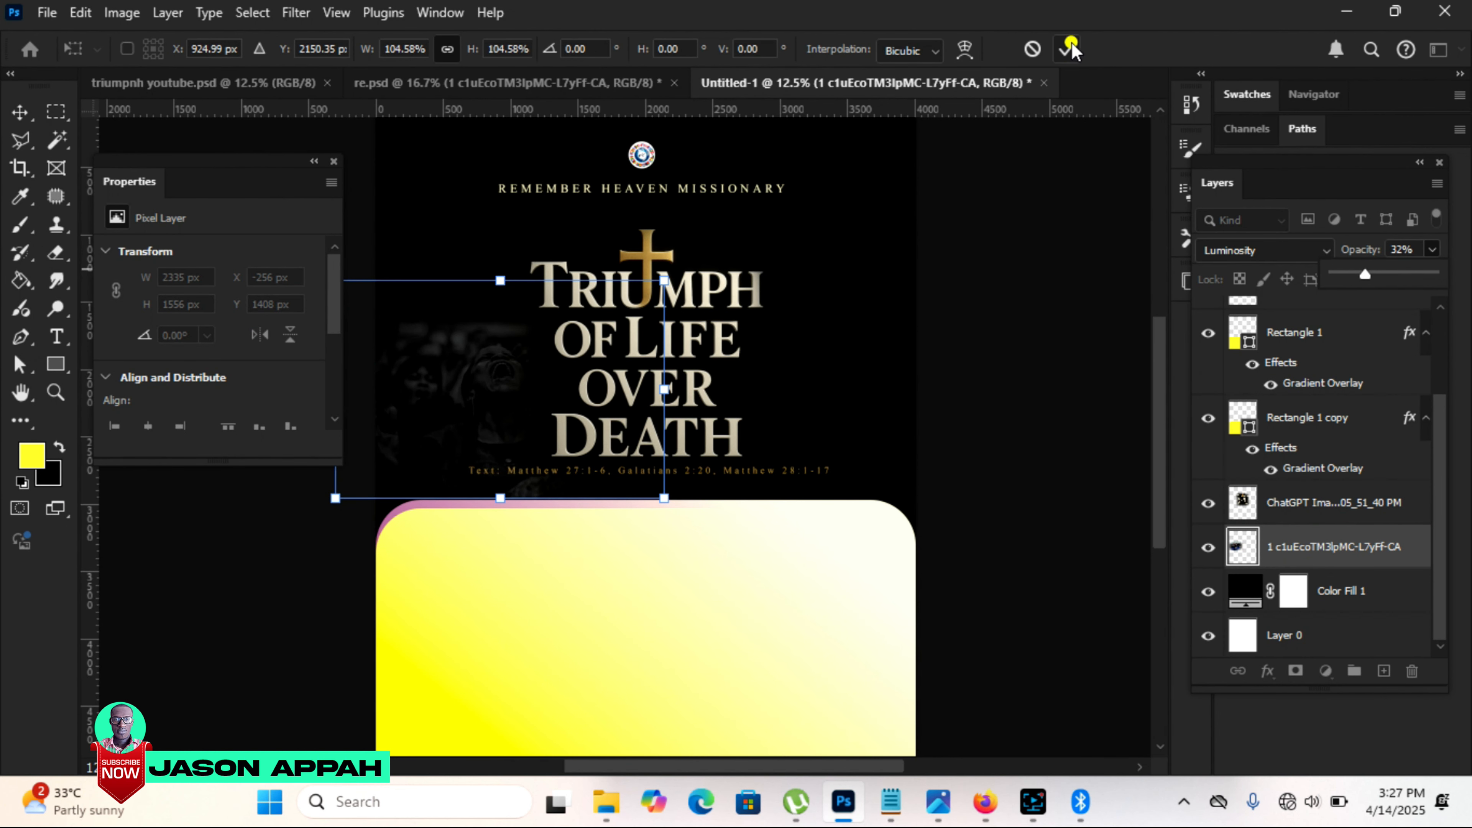
left_click(1067, 48)
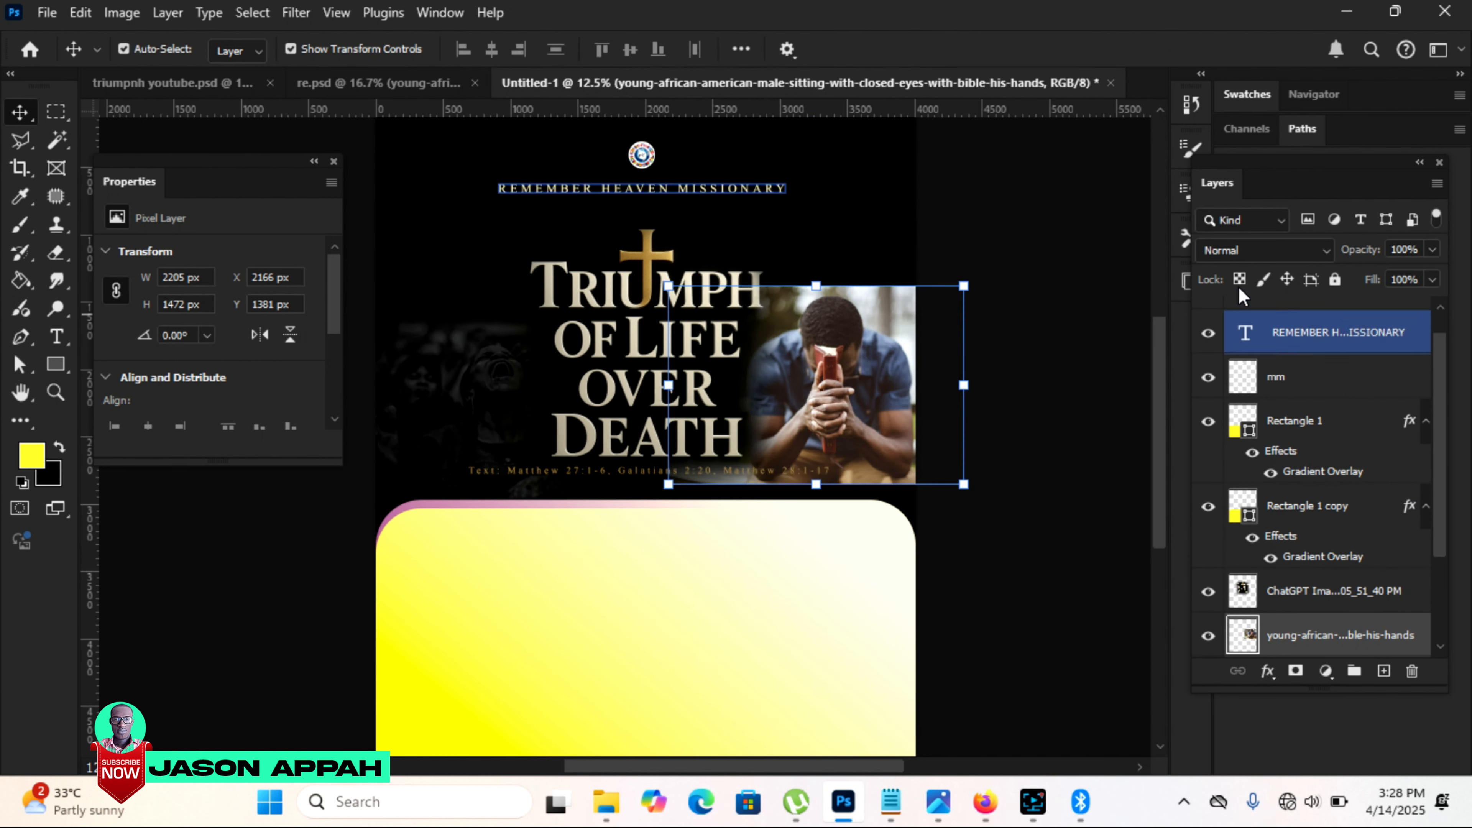
Step: Blend the praying man photo beside the title with Luminosity at 14% opacity and soften its edges with the Eraser
left_click(1251, 249)
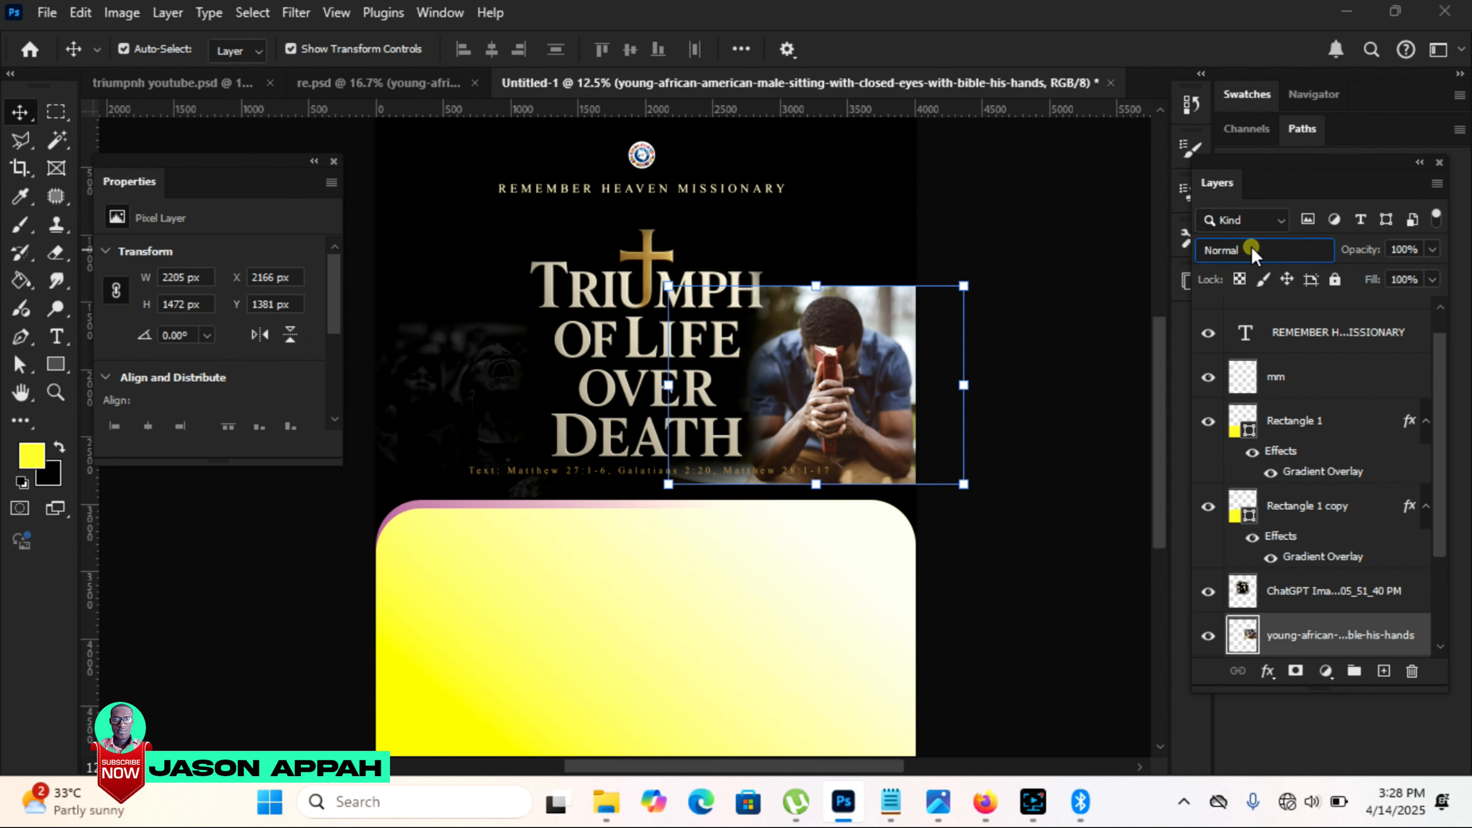
left_click(1246, 753)
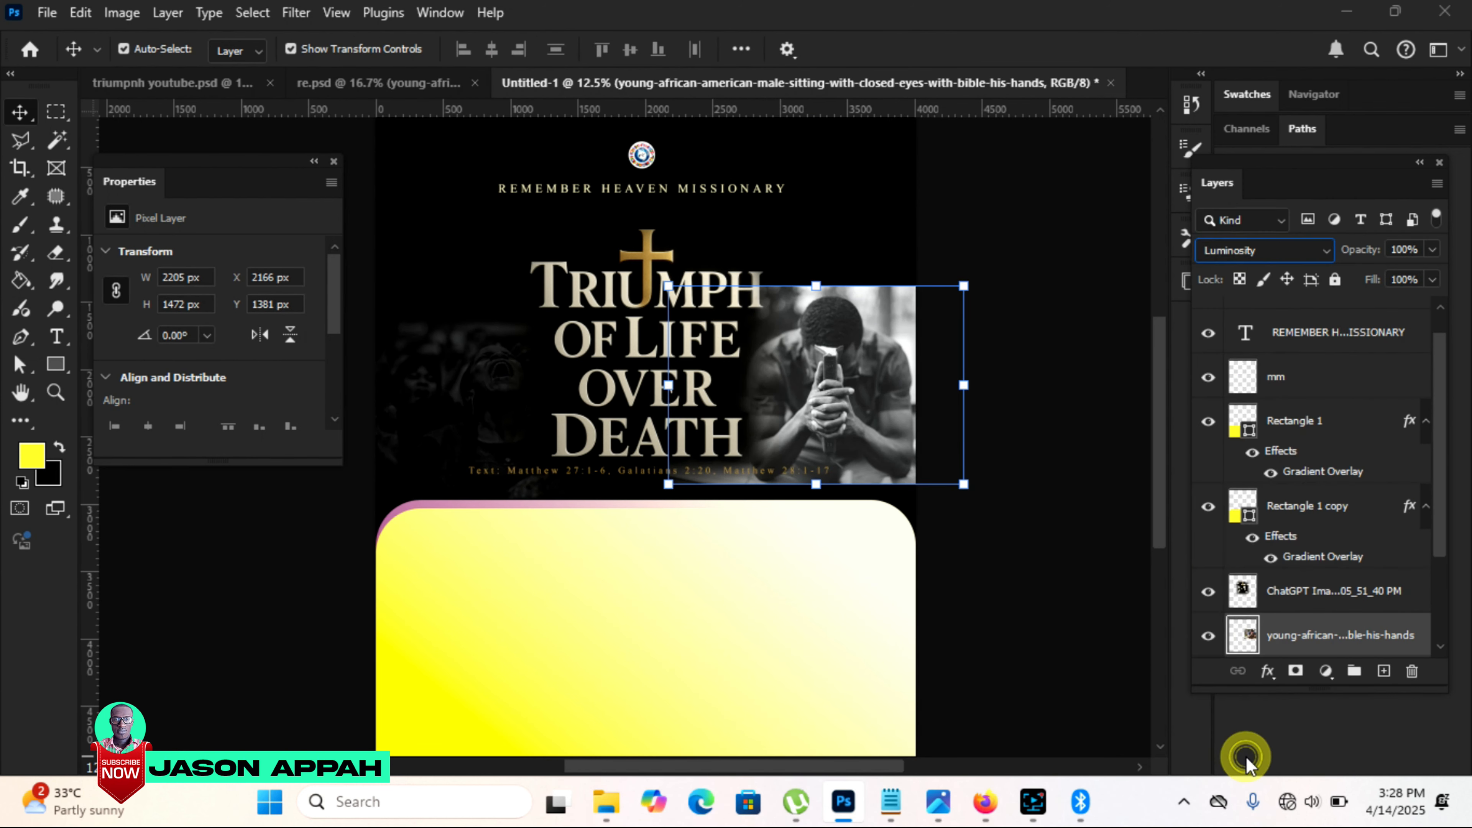
left_click(1432, 250)
left_click_drag(1398, 272, 1349, 265)
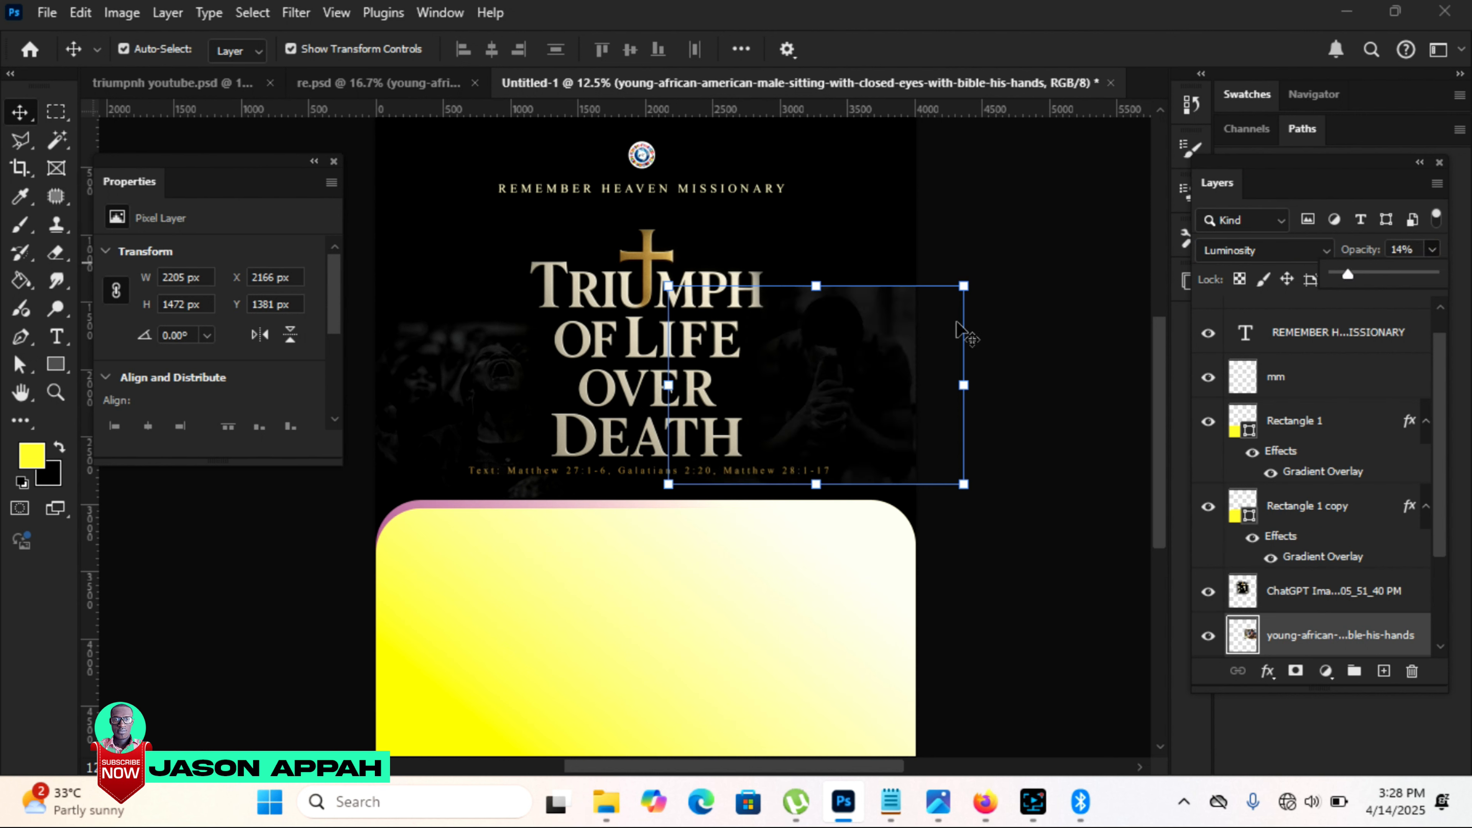
left_click(56, 252)
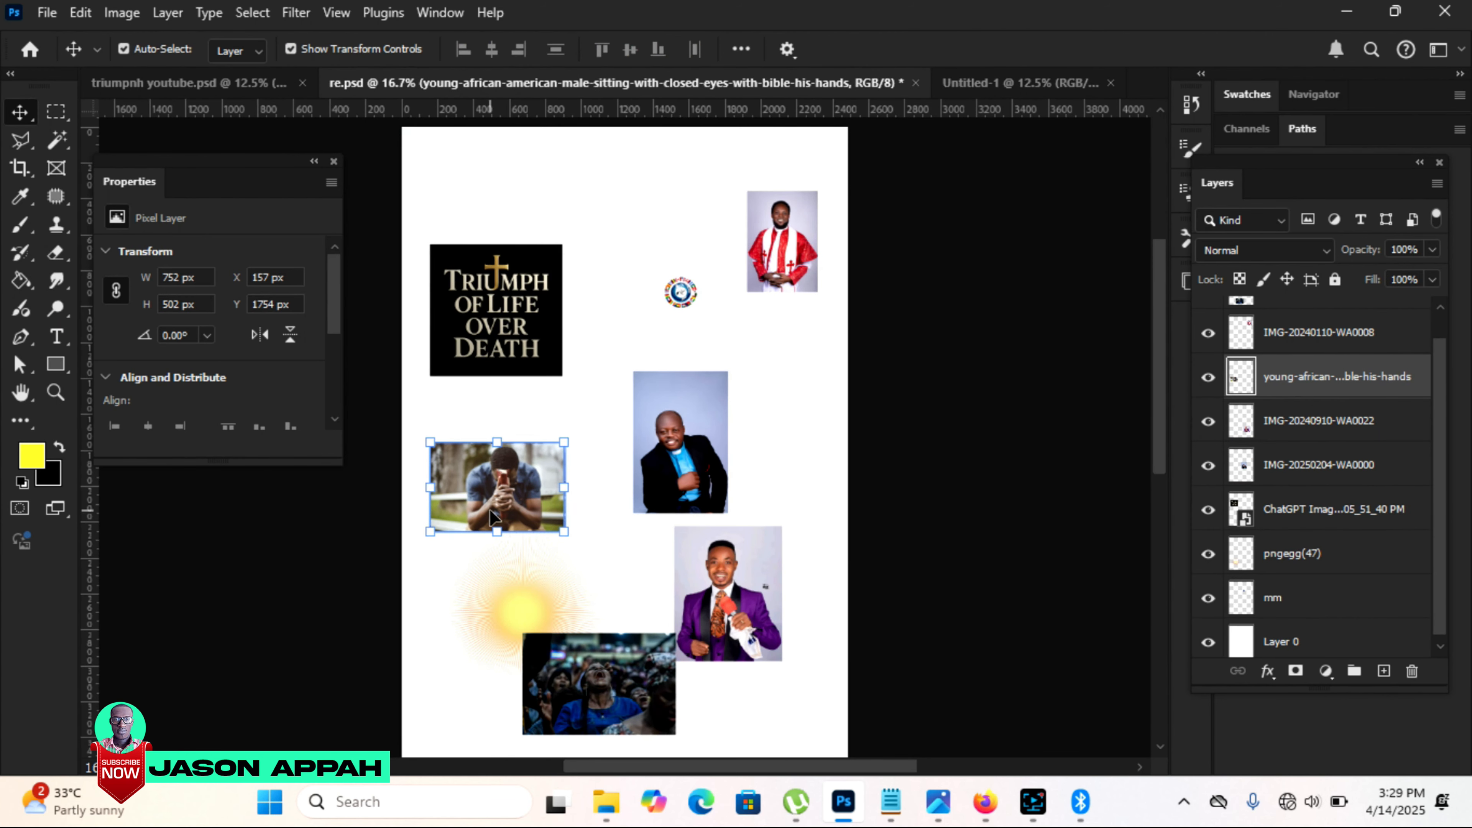
Step: Place the golden light-ray image behind the logo and title, and erase the title image's dark area around the cross to reveal the glow
left_click(502, 596)
left_click_drag(510, 593, 648, 364)
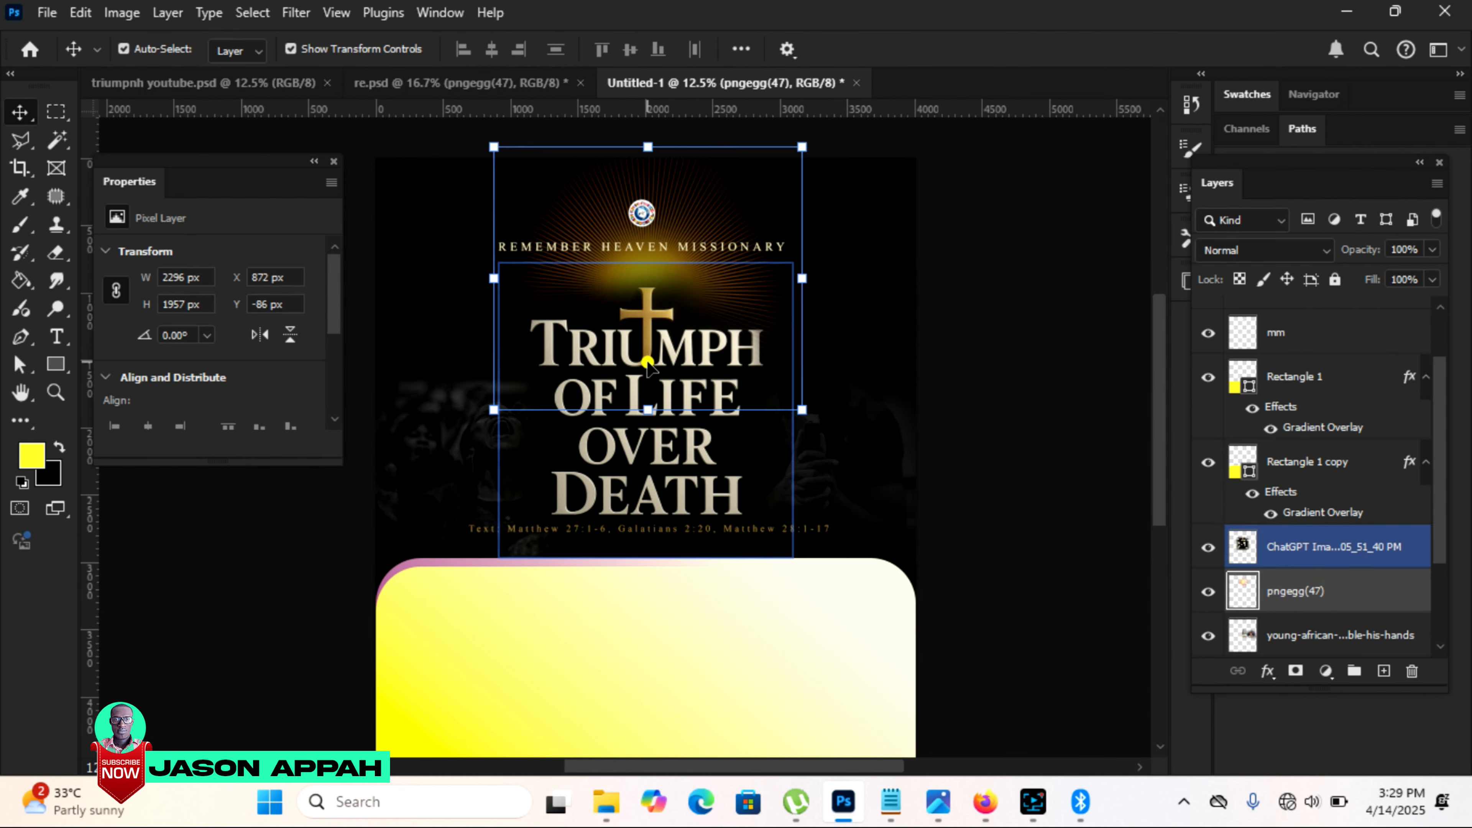
left_click(648, 364)
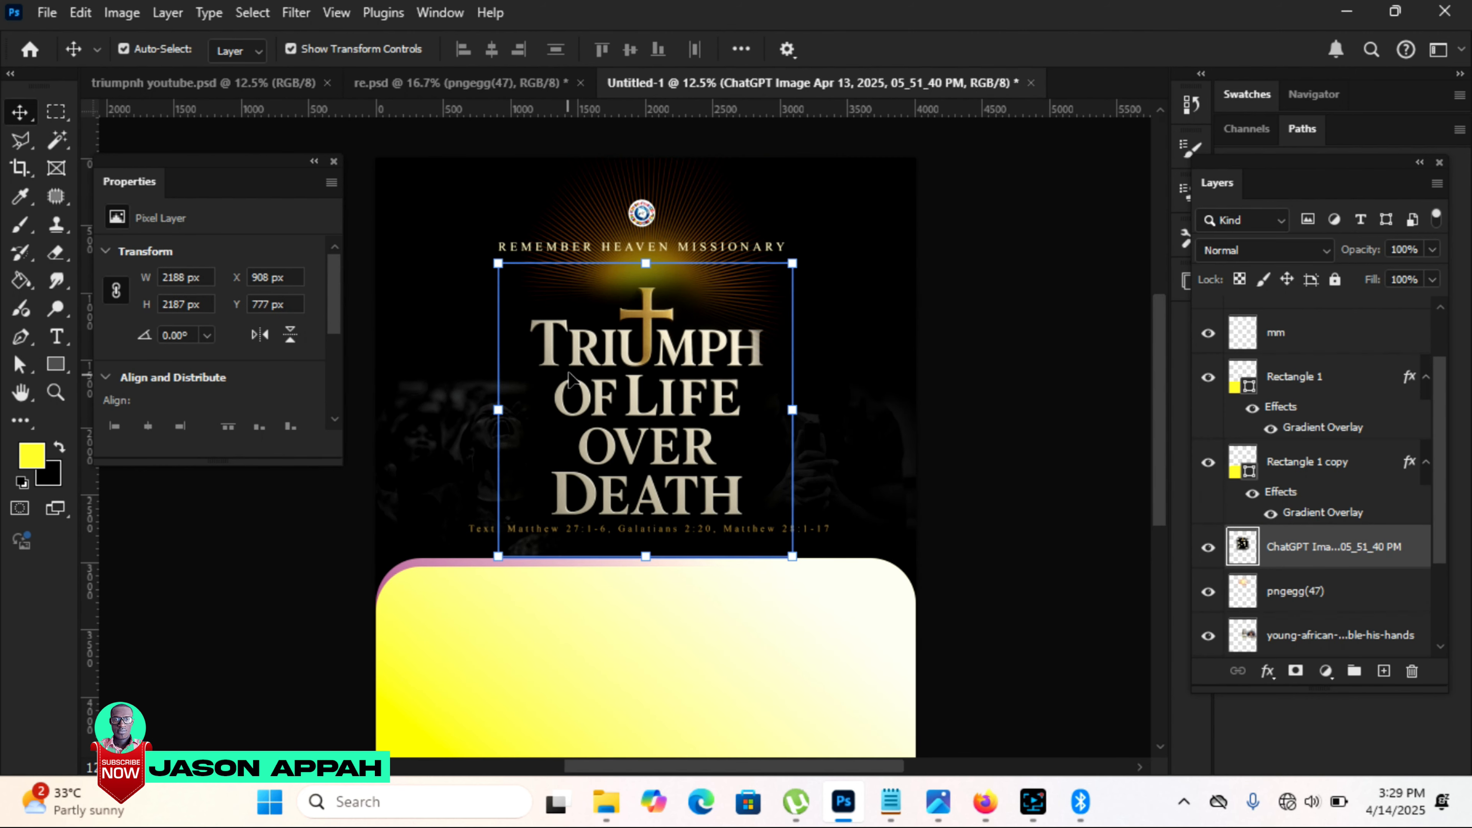
left_click(55, 252)
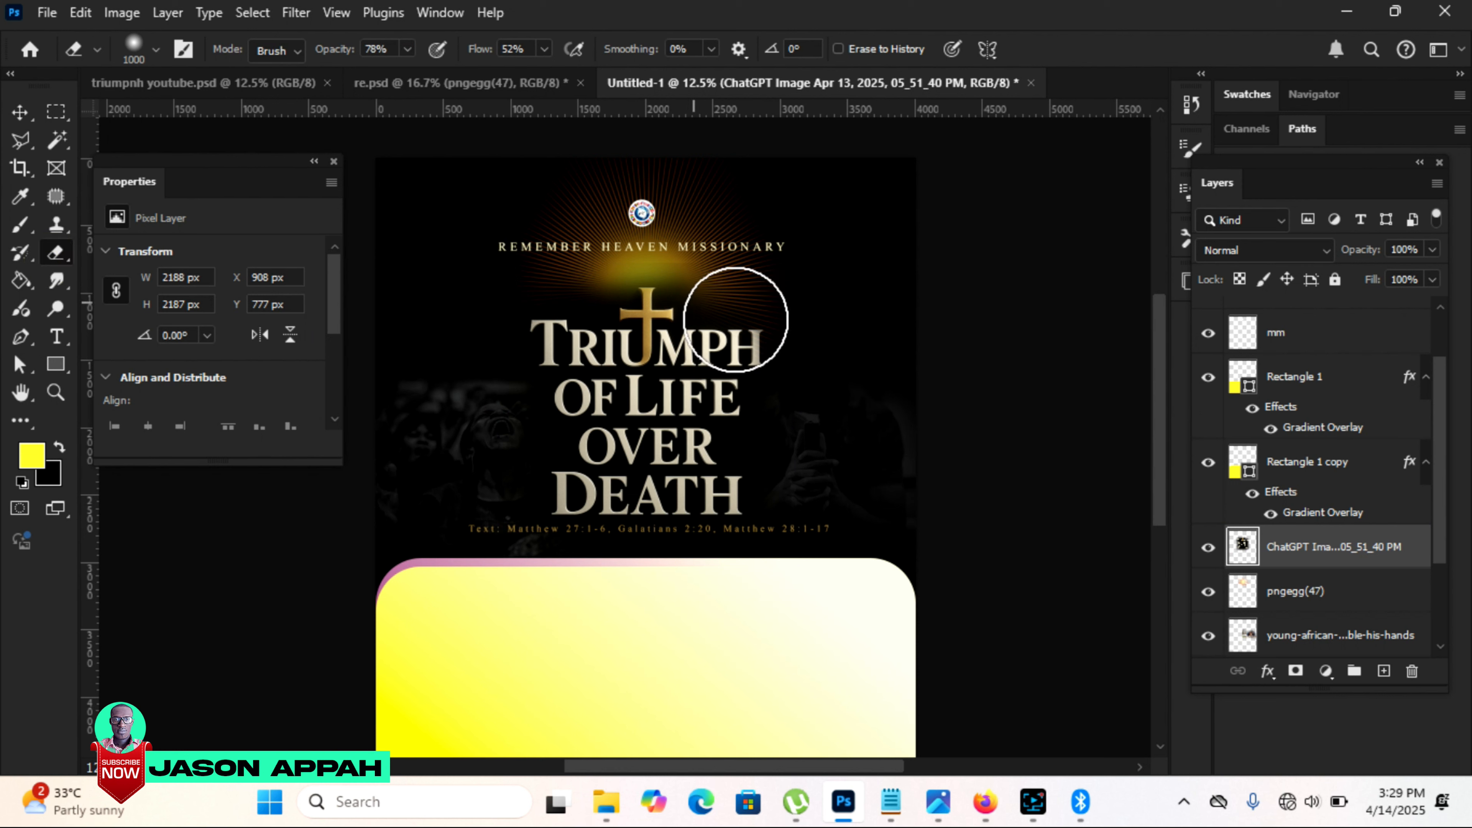
left_click_drag(545, 301, 691, 311)
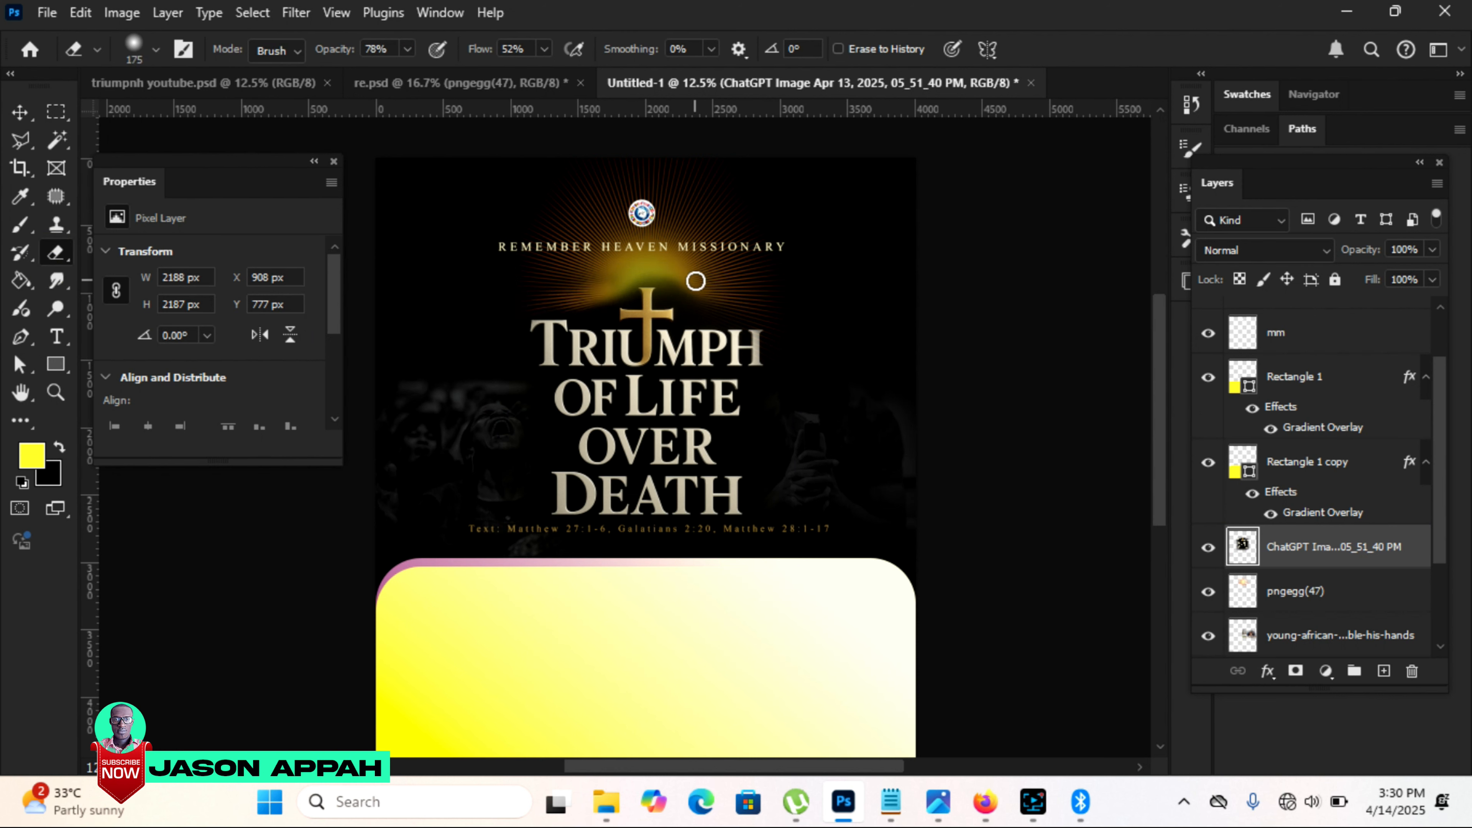
key("v")
Step: Reduce the opacity of the "REMEMBER HEAVEN MISSIONARY" text to 57%
left_click(747, 246)
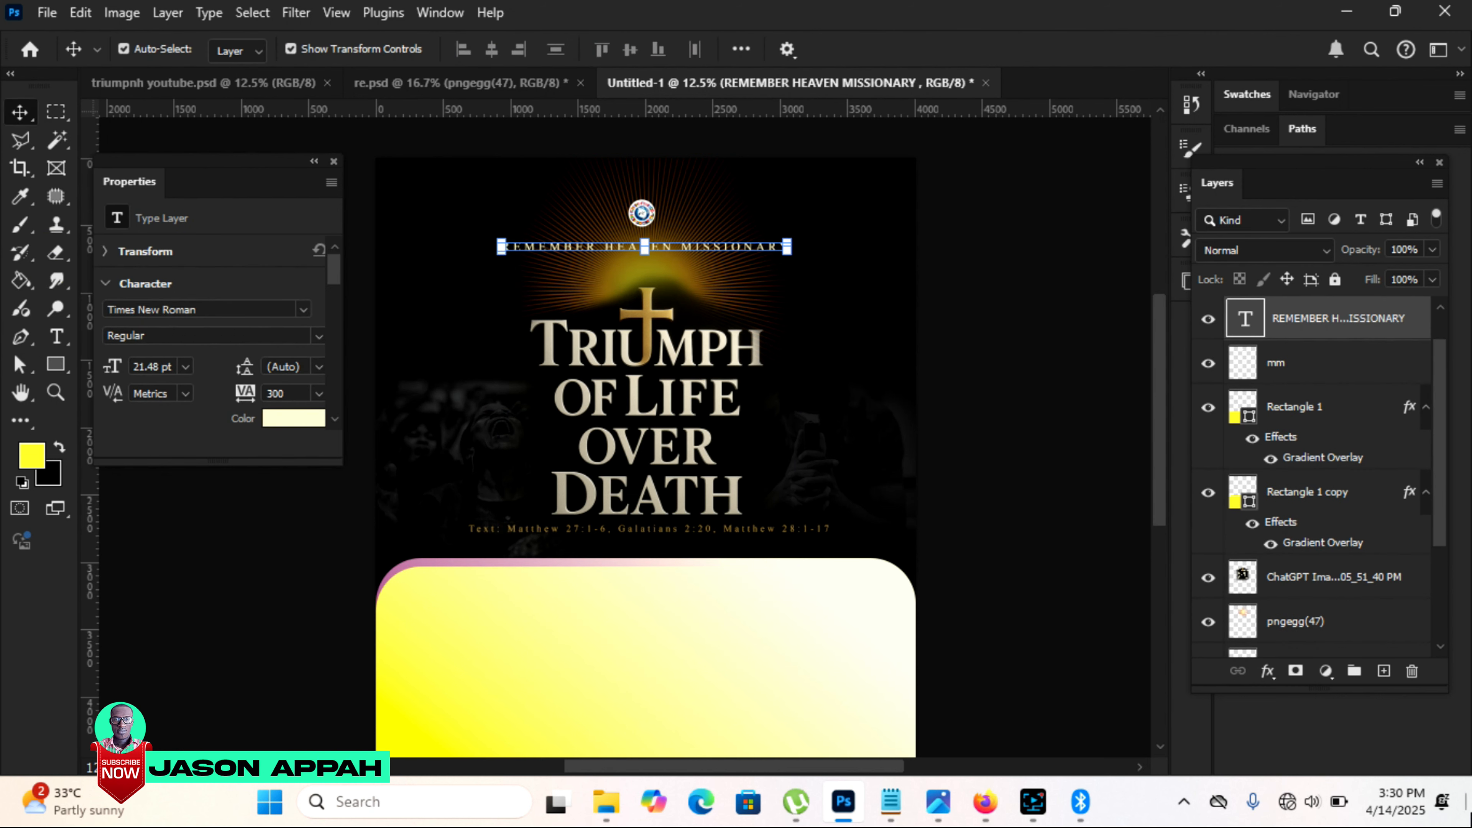
left_click(1433, 251)
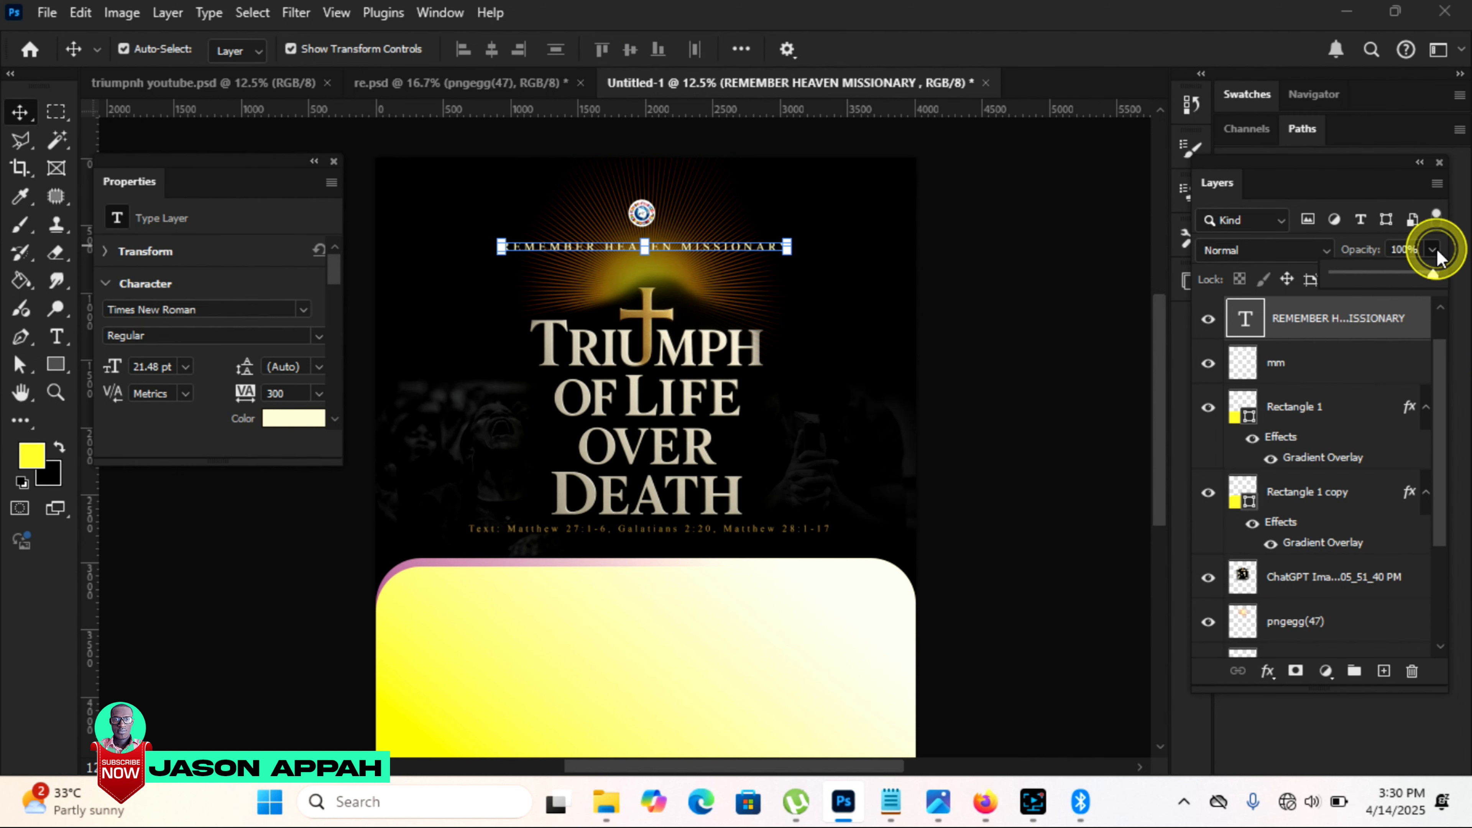
left_click(1389, 275)
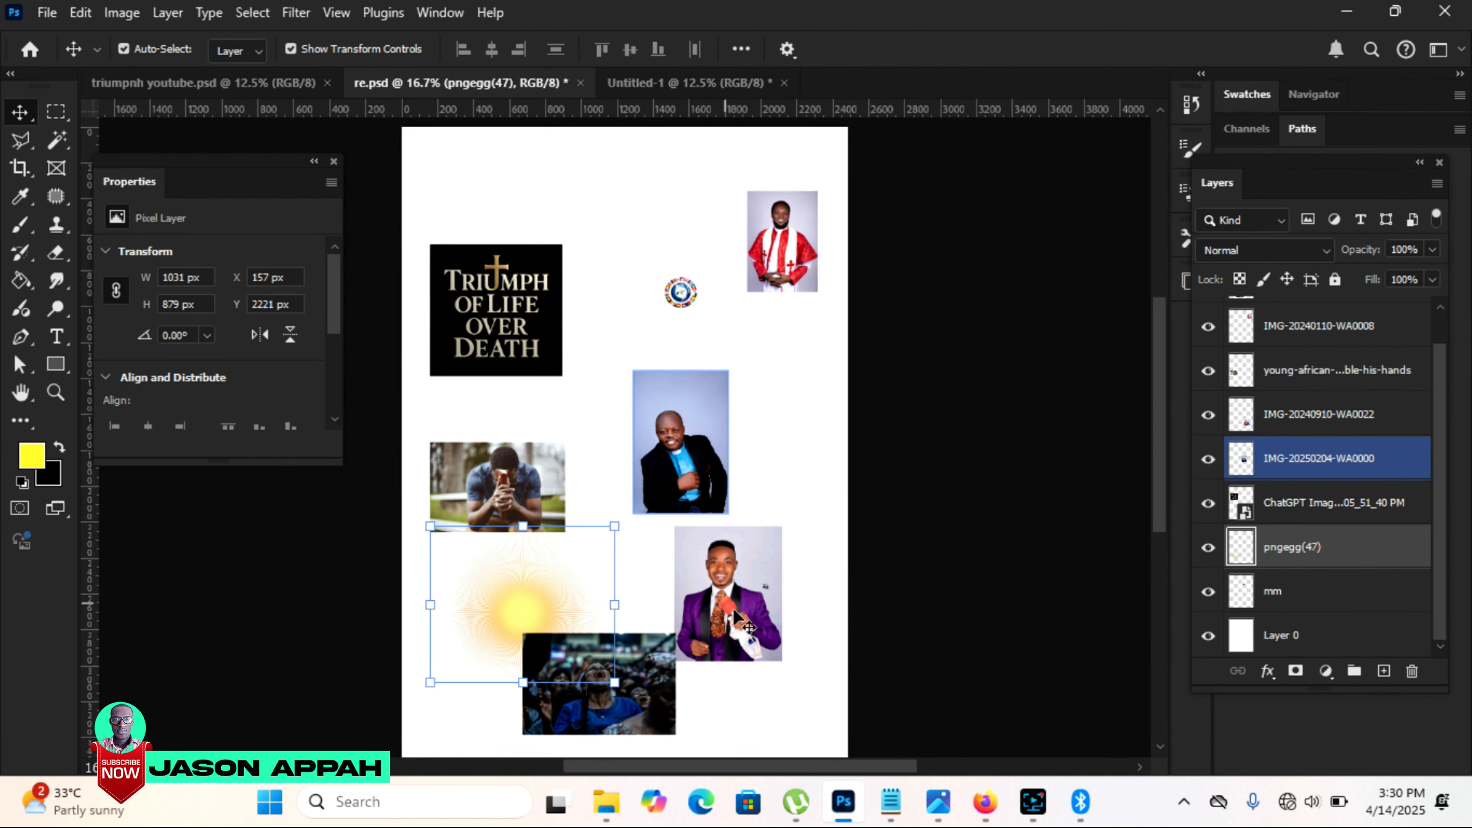
Step: Bring the purple-suited minister's portrait from re.psd into the flyer, scale it to 146.86%, and remove its background
left_click_drag(736, 617, 692, 75)
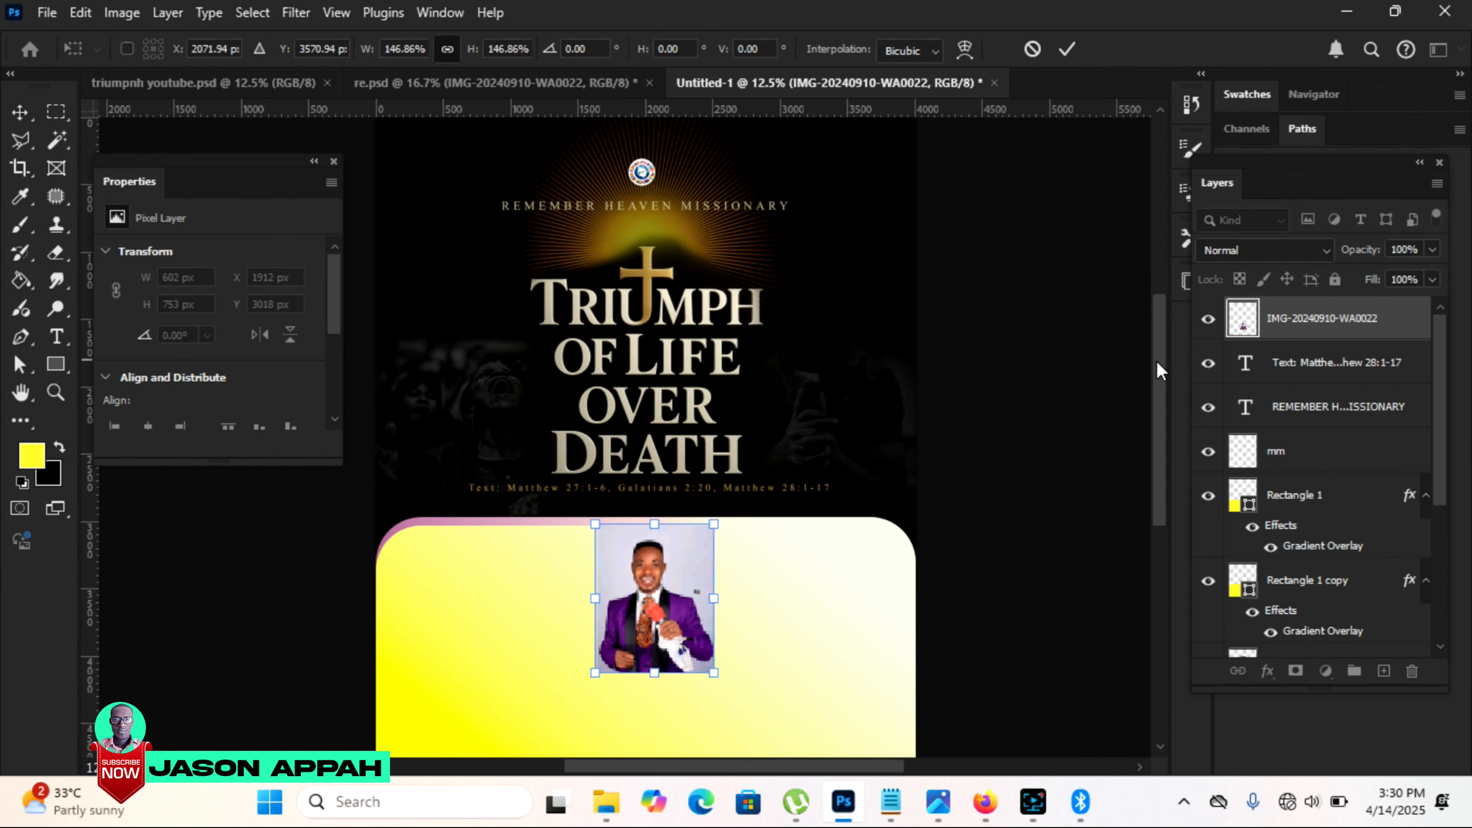
left_click_drag(1155, 363, 1167, 394)
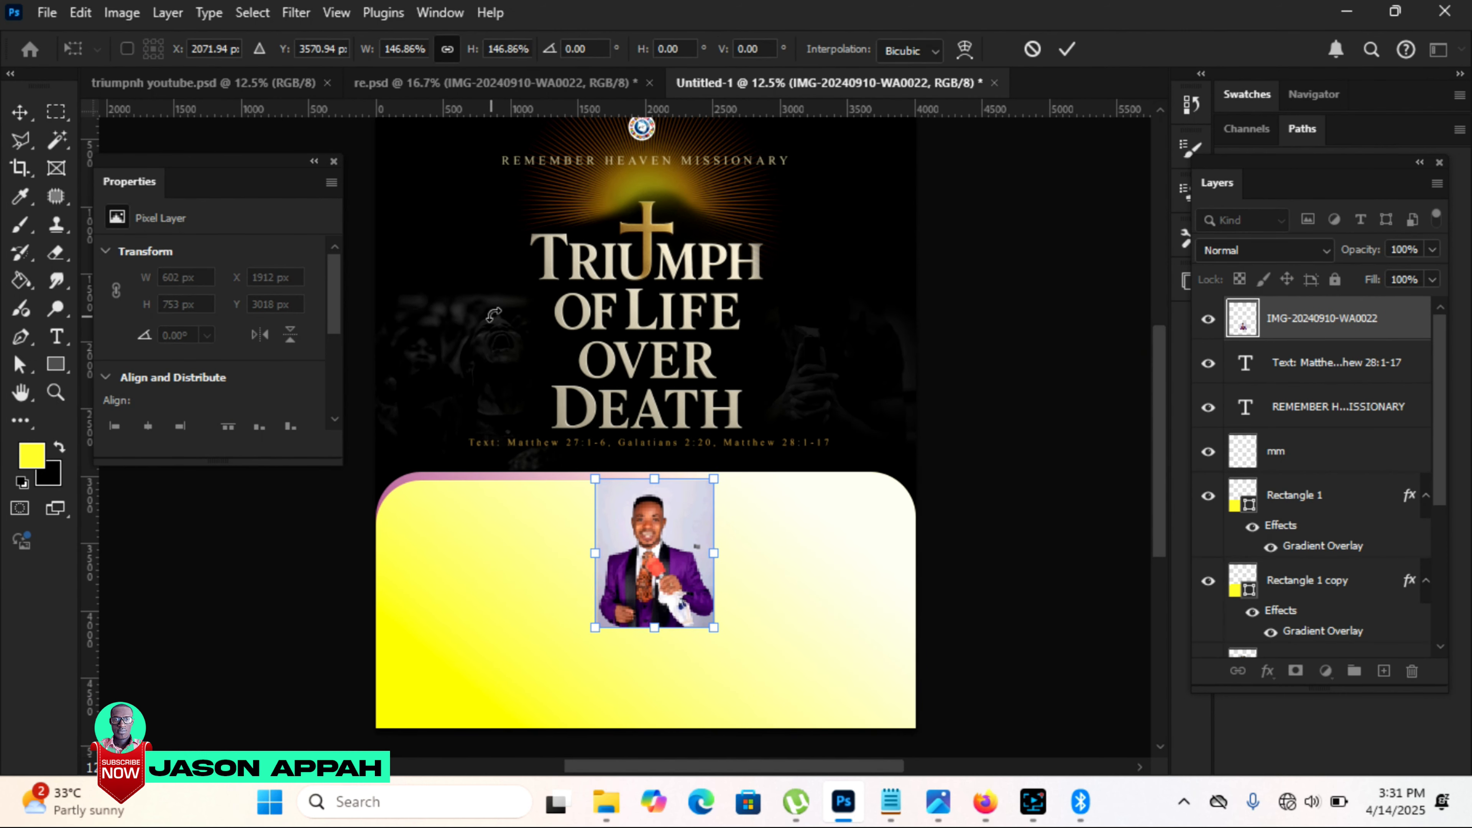
left_click(1066, 49)
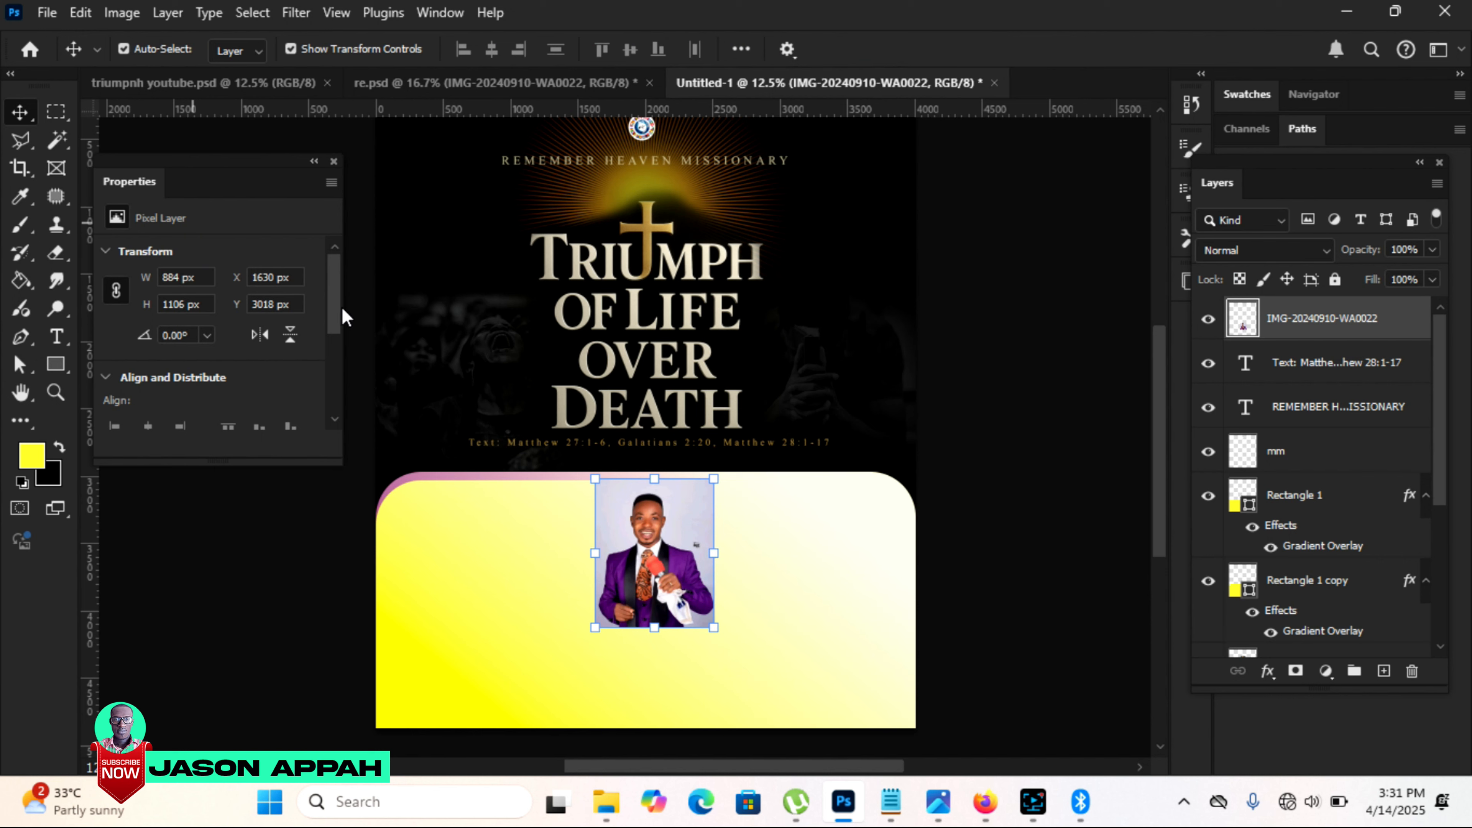
scroll(335, 304, "down", 5)
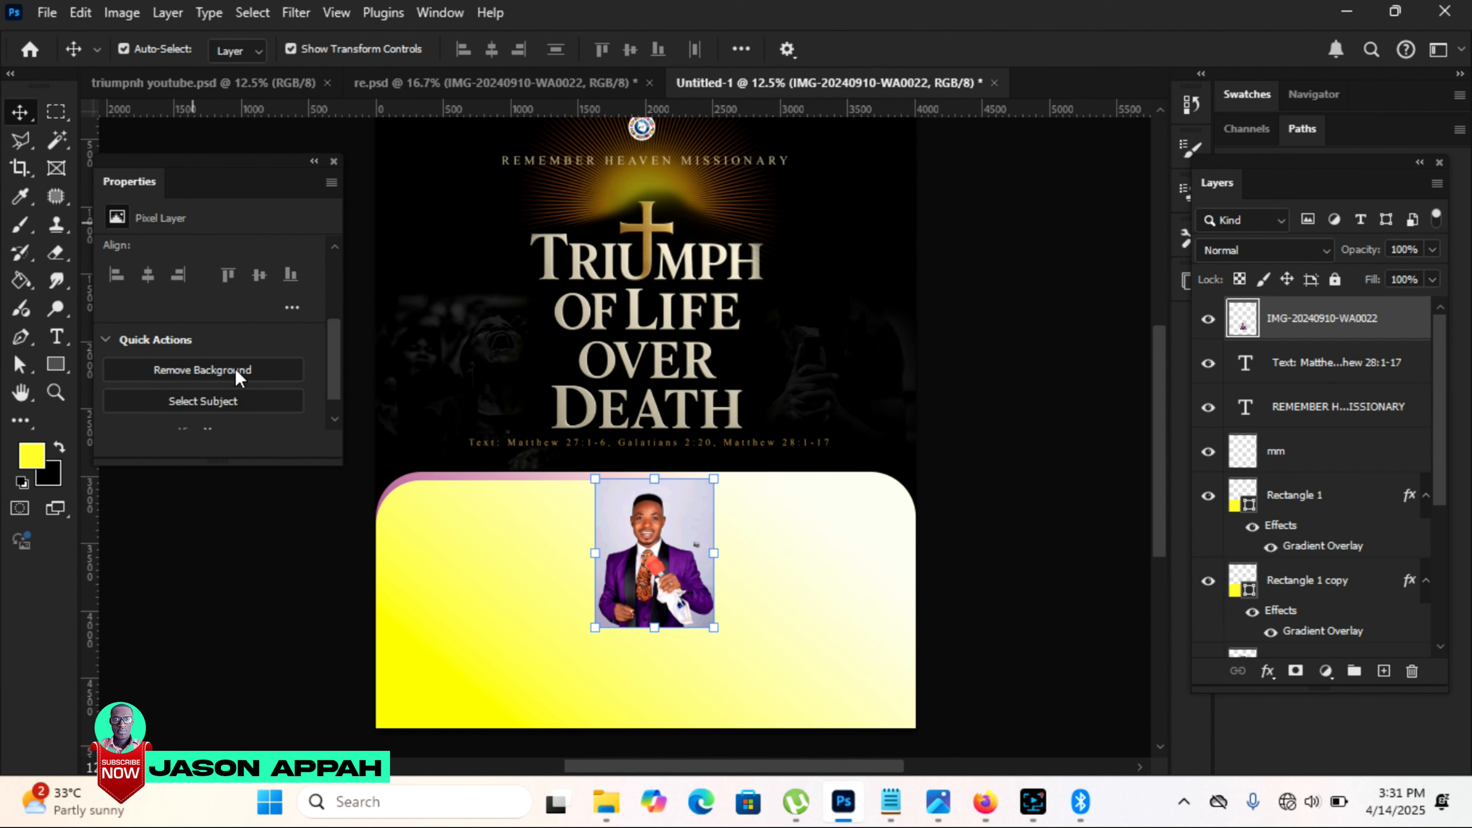
left_click(235, 369)
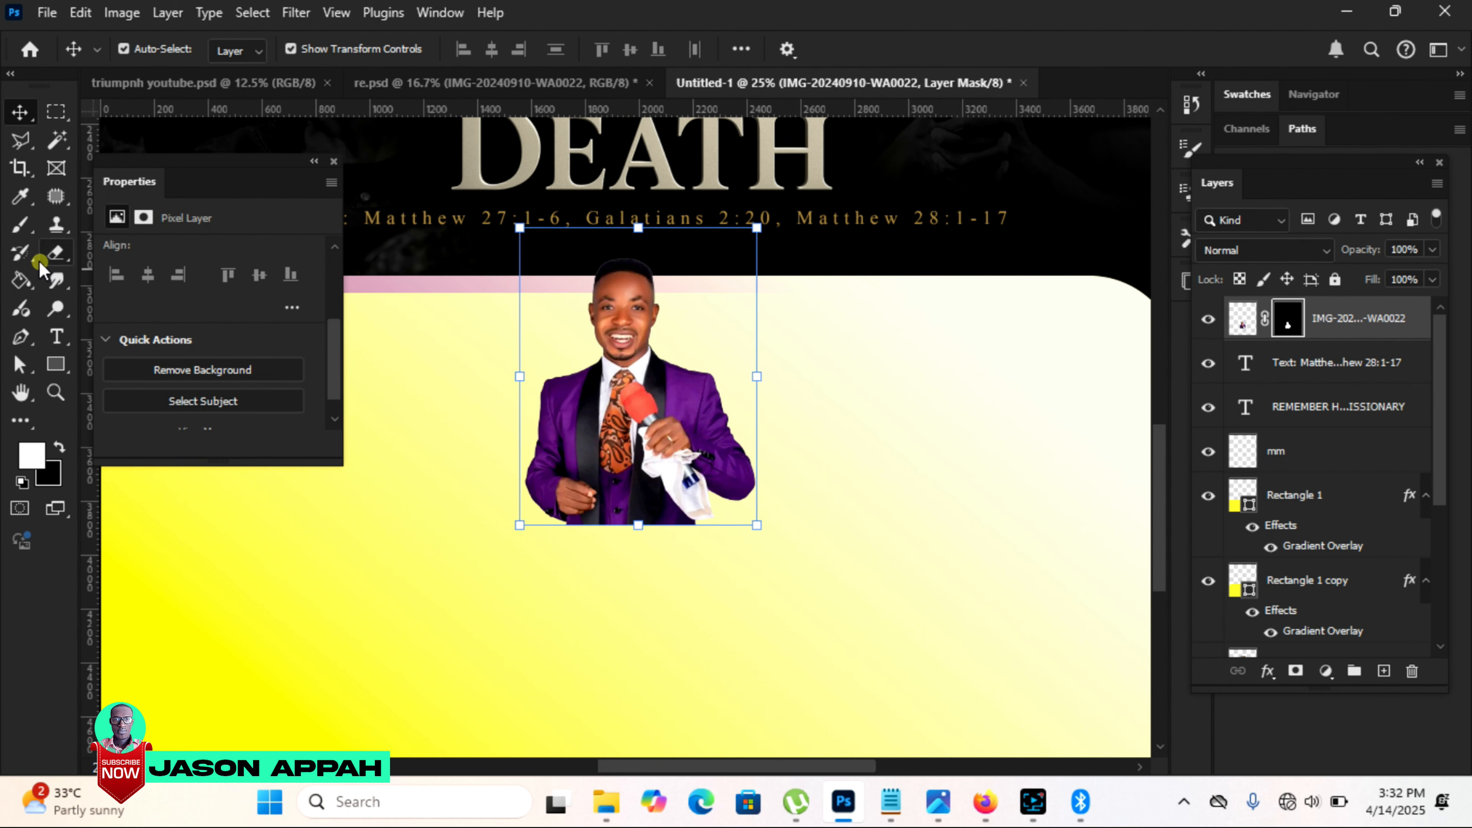
Step: Fade the purple-suited minister's lower edge with the Eraser and position the red-robed minister's portrait beside him
left_click(43, 262)
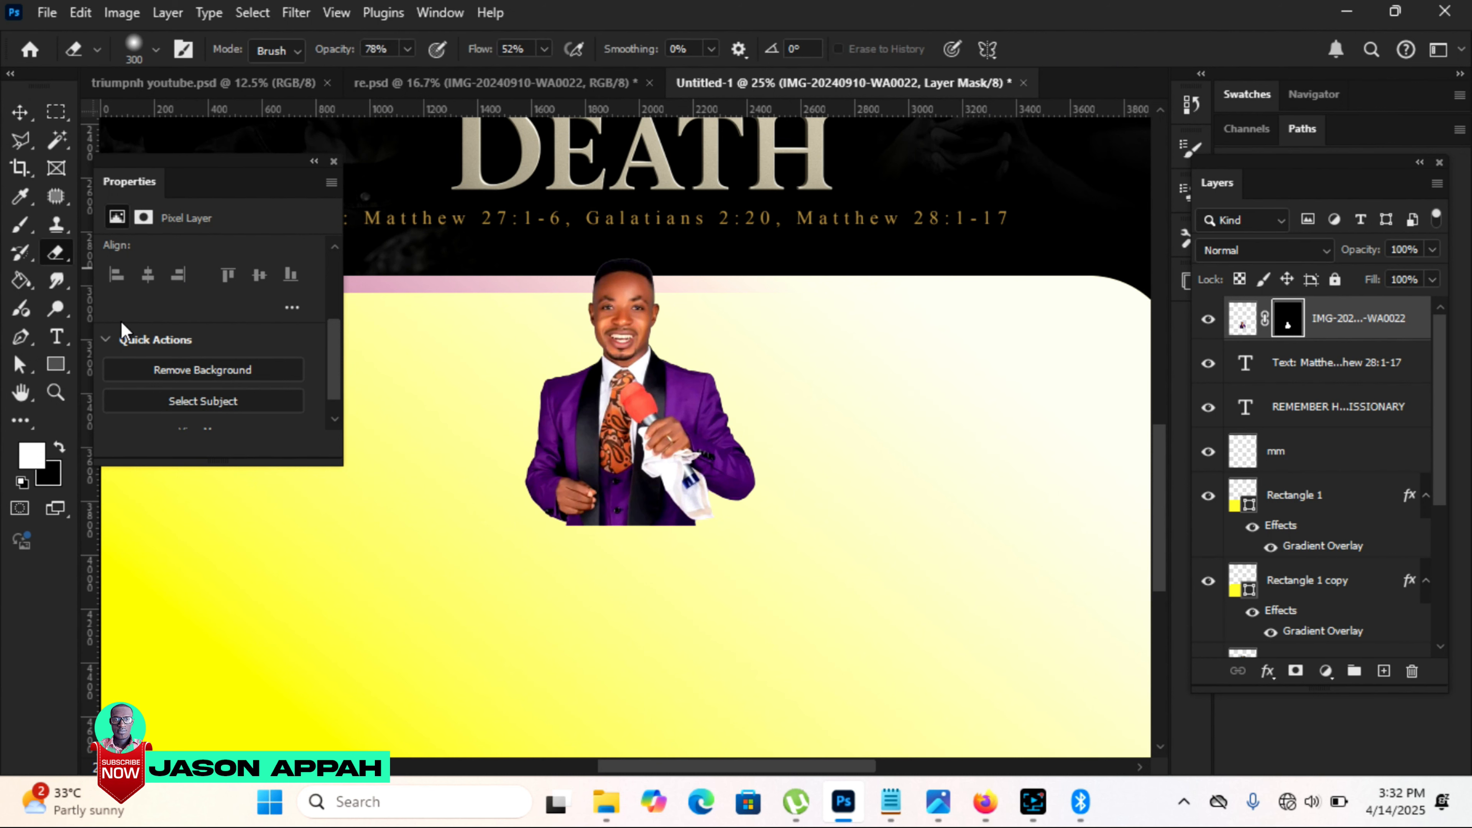
key("bracketright")
key("bracketright")
mouse_move(598, 549)
left_mouse_down()
mouse_move(691, 540)
mouse_move(629, 557)
mouse_move(577, 543)
mouse_move(641, 568)
mouse_move(680, 559)
left_mouse_up()
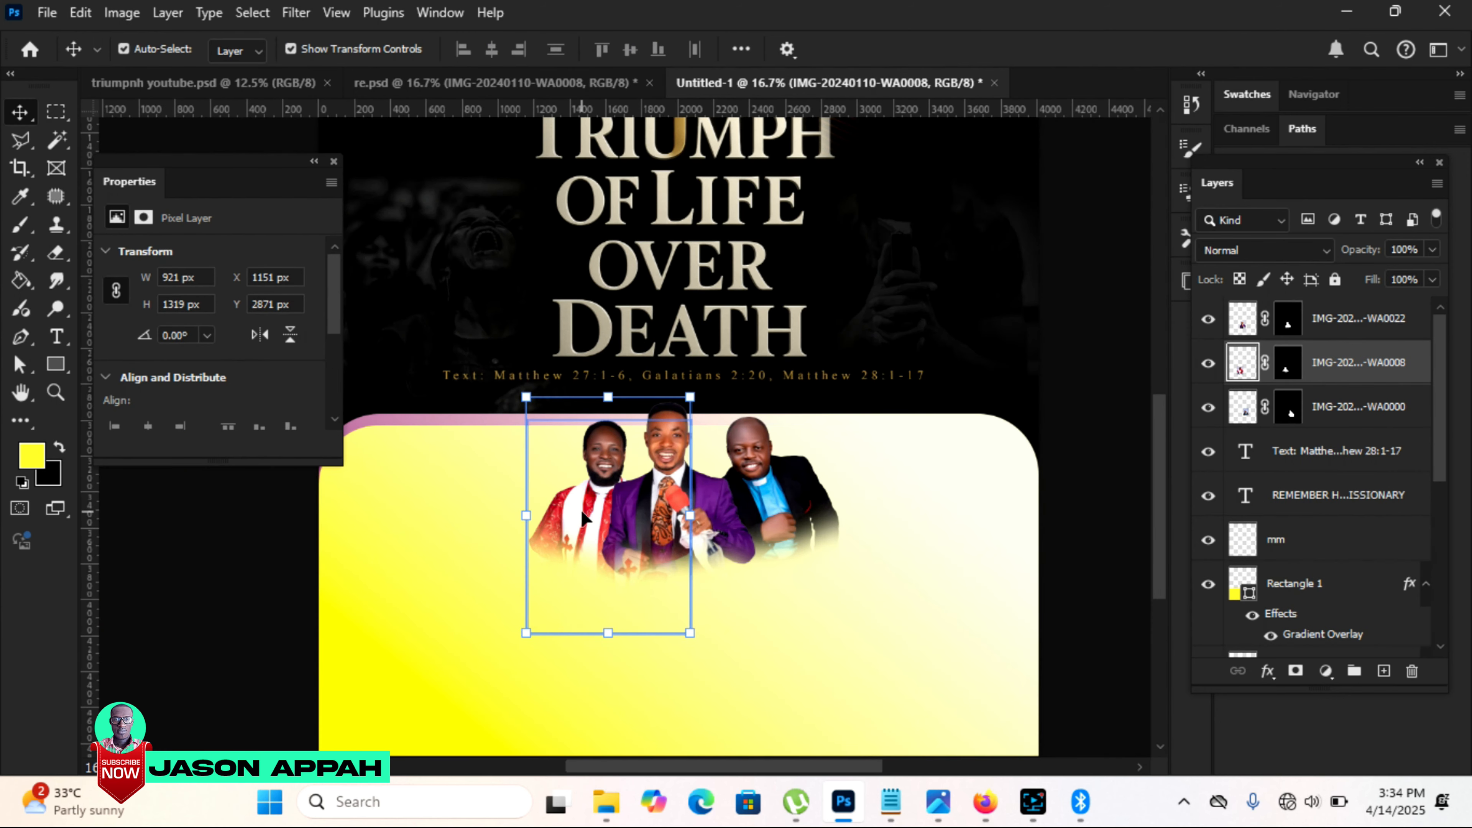
left_click_drag(587, 519, 590, 528)
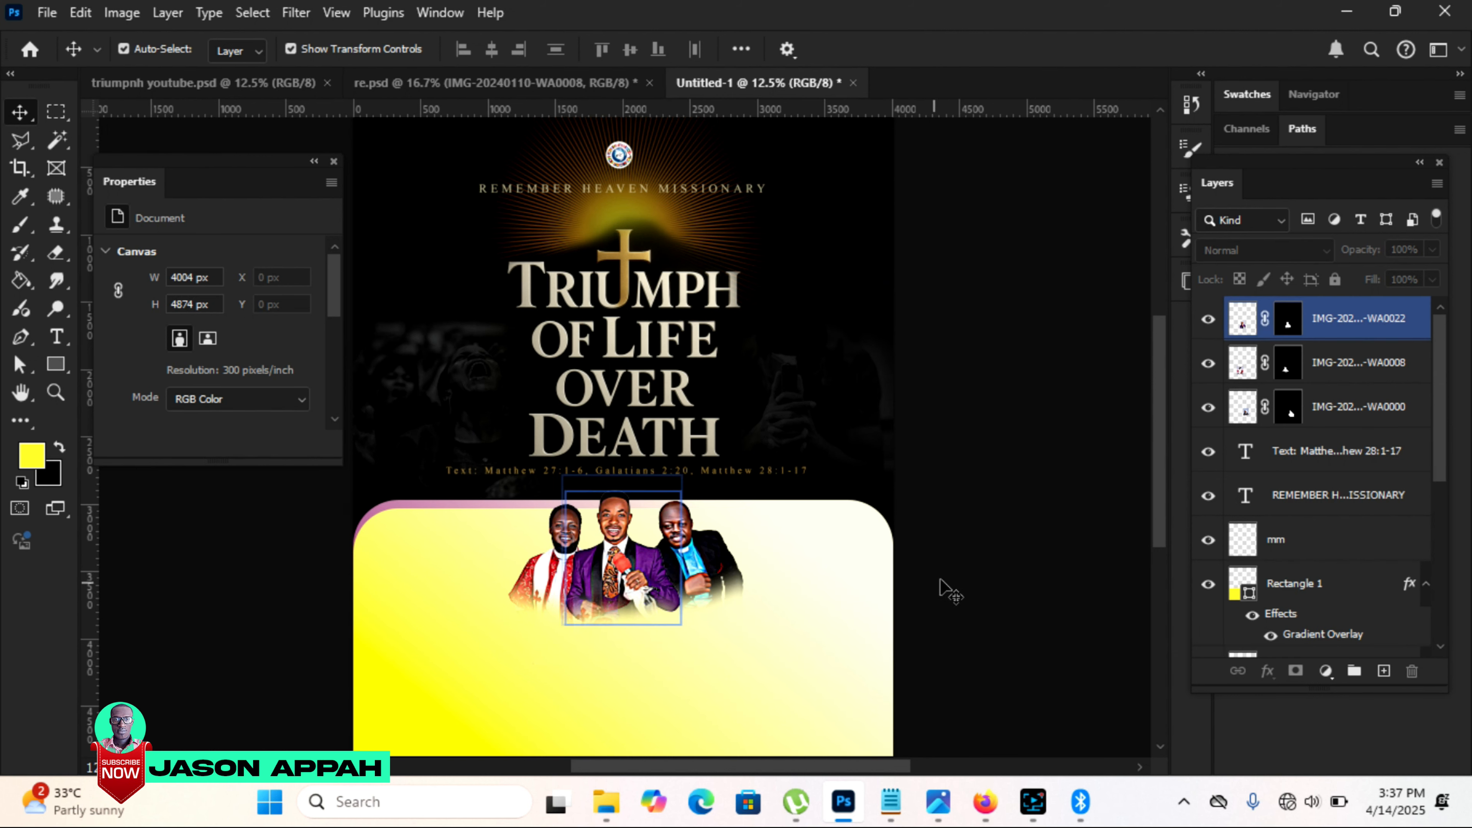
Step: Paste the date text "18TH - 20TH APRIL, 2025" below the ministers in 41.3 pt Times New Roman
right_click(492, 206)
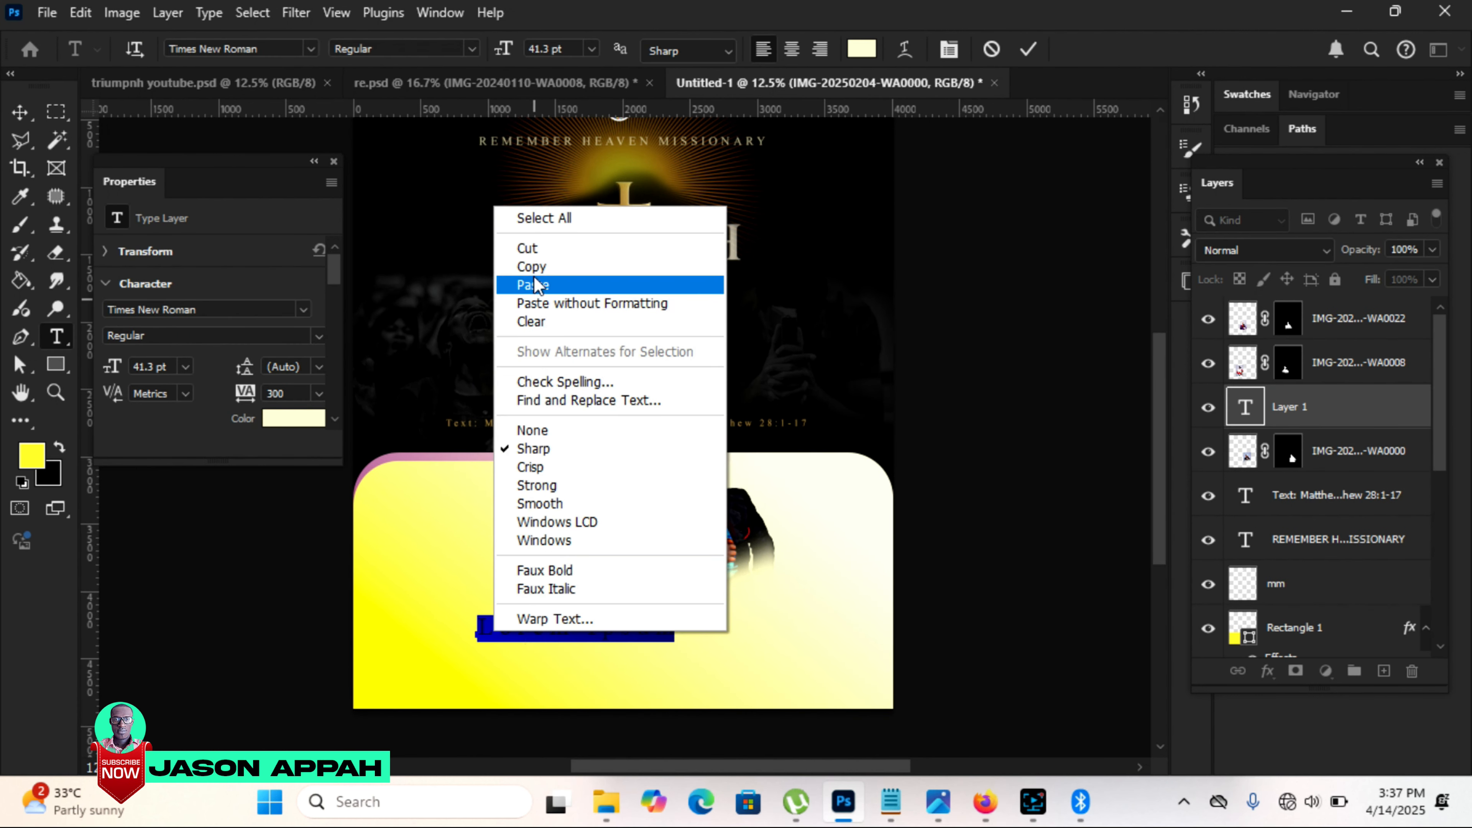
left_click(533, 284)
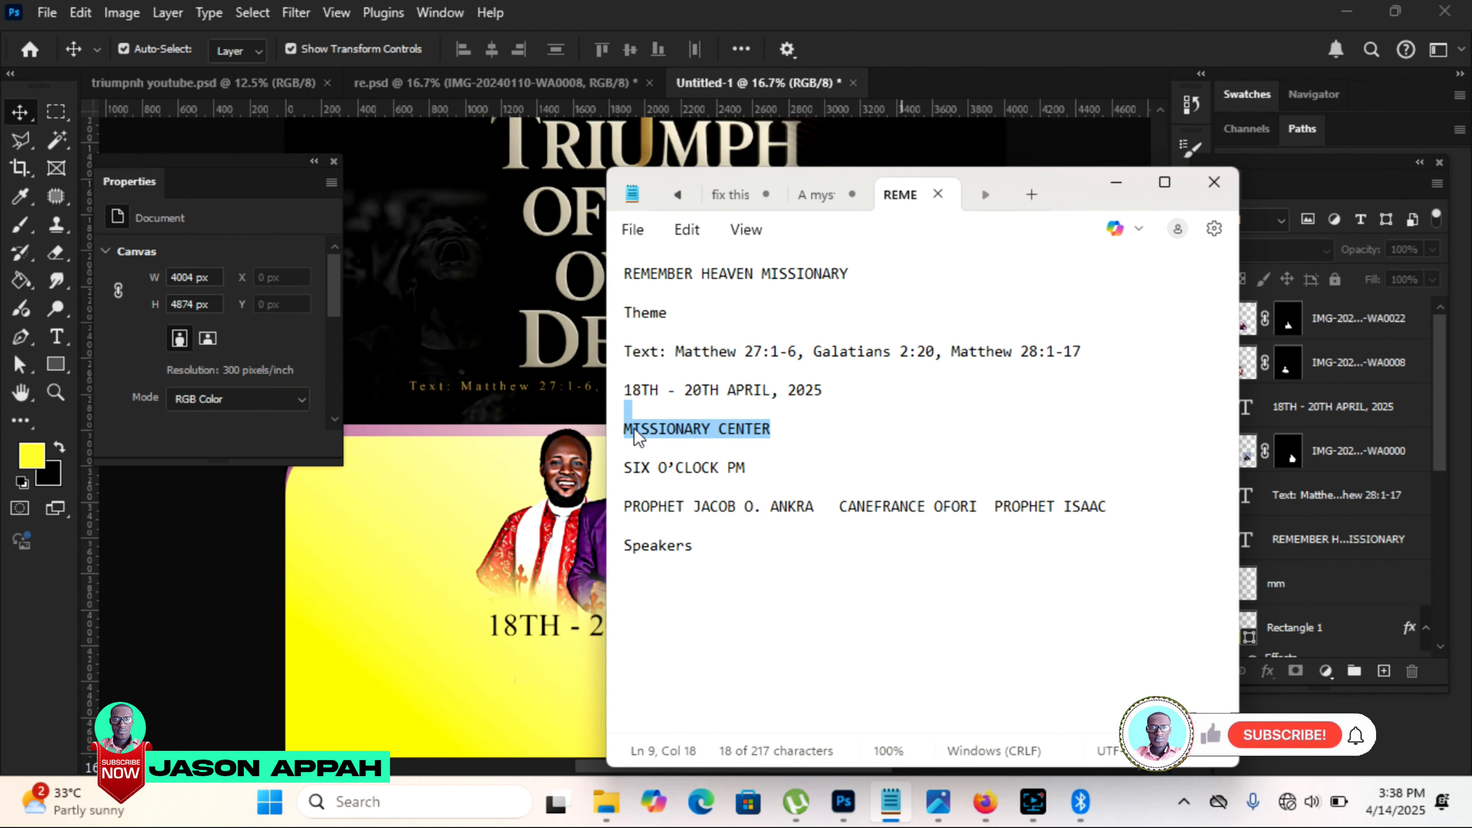
Step: Copy "MISSIONARY CENTER" from Notepad and add it as a text line below the date
right_click(632, 427)
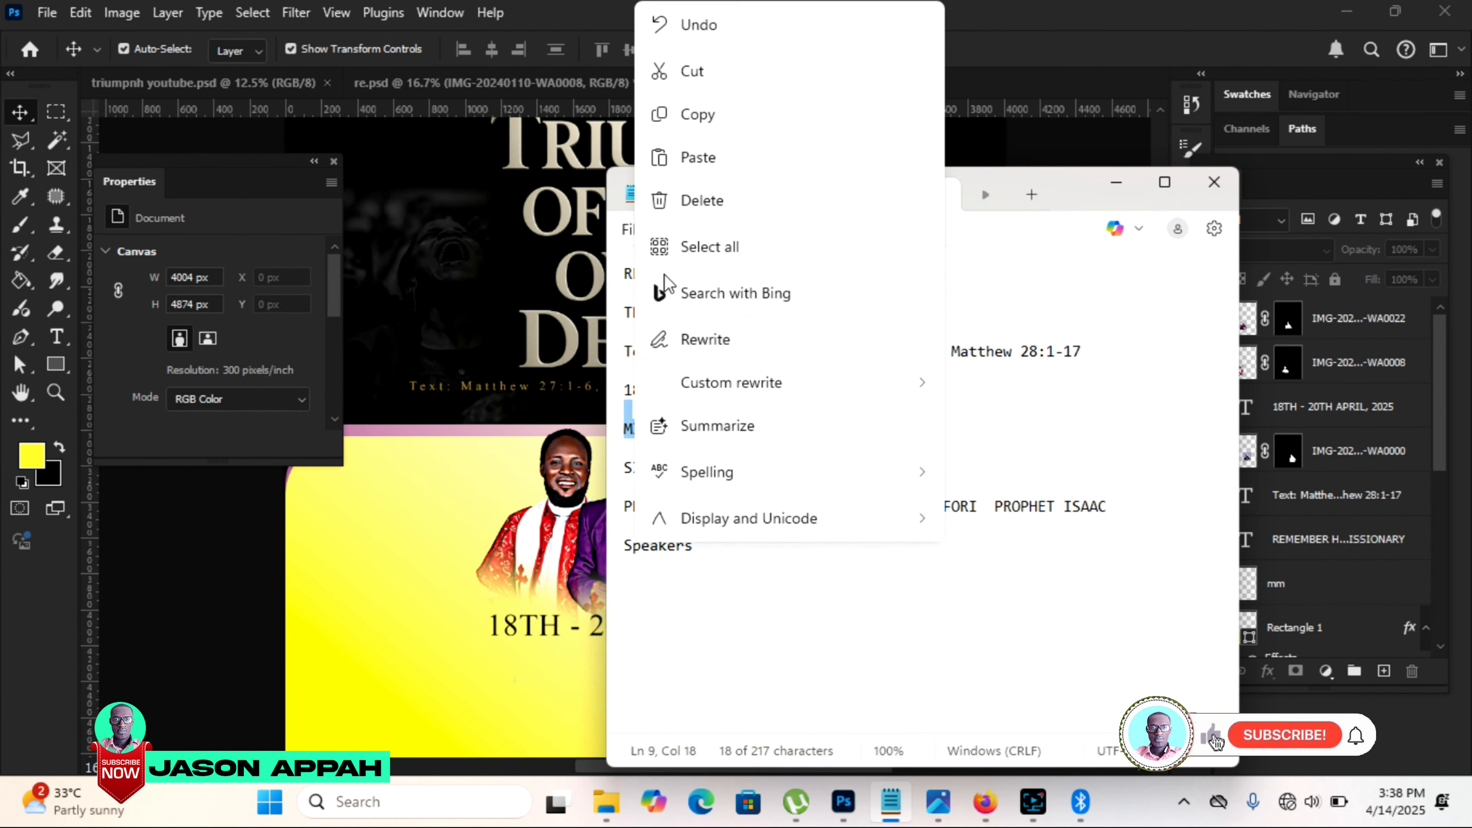
left_click(694, 116)
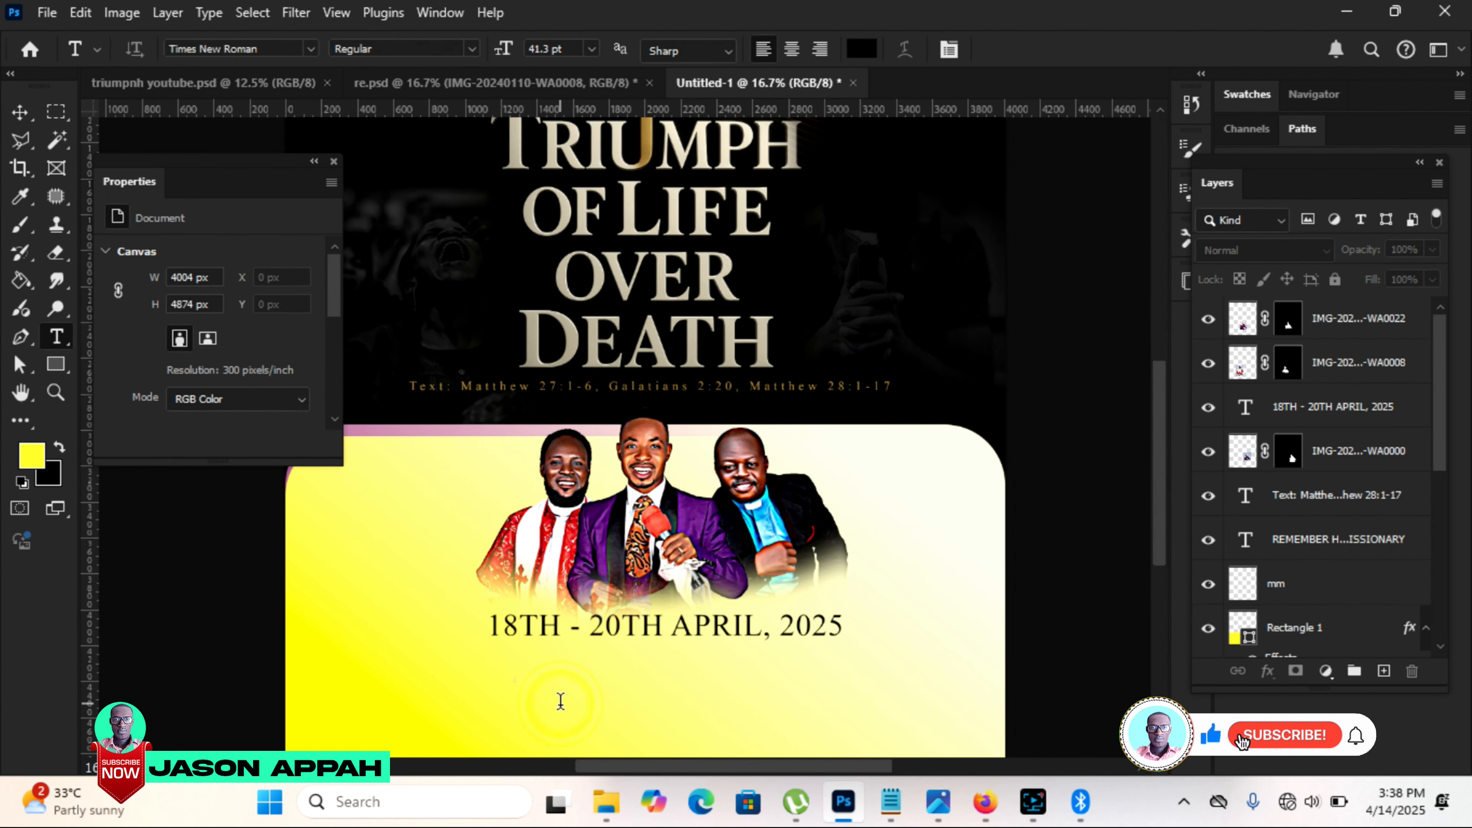
left_click(560, 700)
key("ctrl+v")
key("ctrl+Return")
key("v")
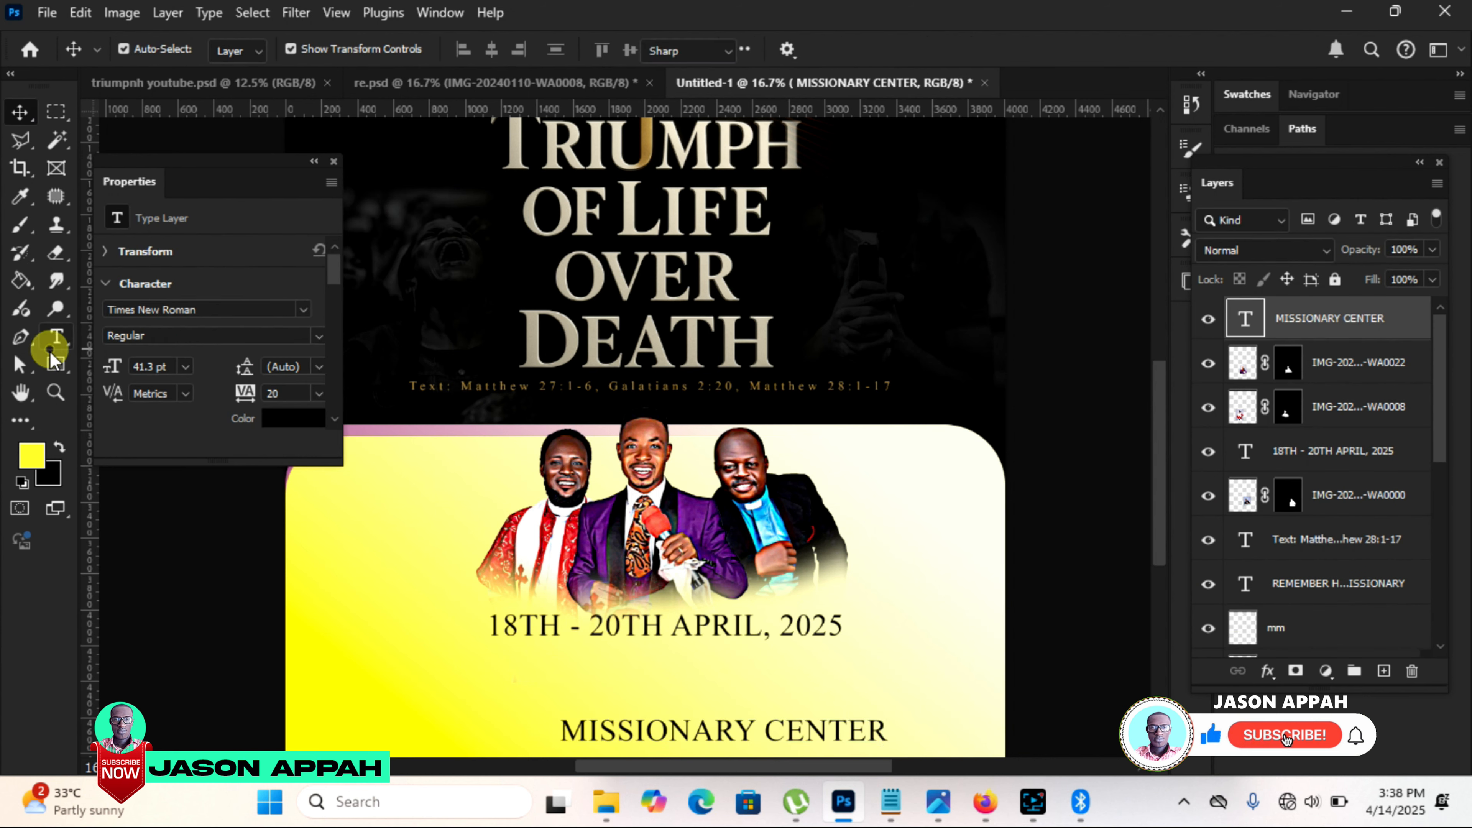
Step: Draw a rectangle about 1951 × 143 px directly below the date and fill it with dark purple
left_click(49, 350)
left_click(52, 360)
left_click(155, 372)
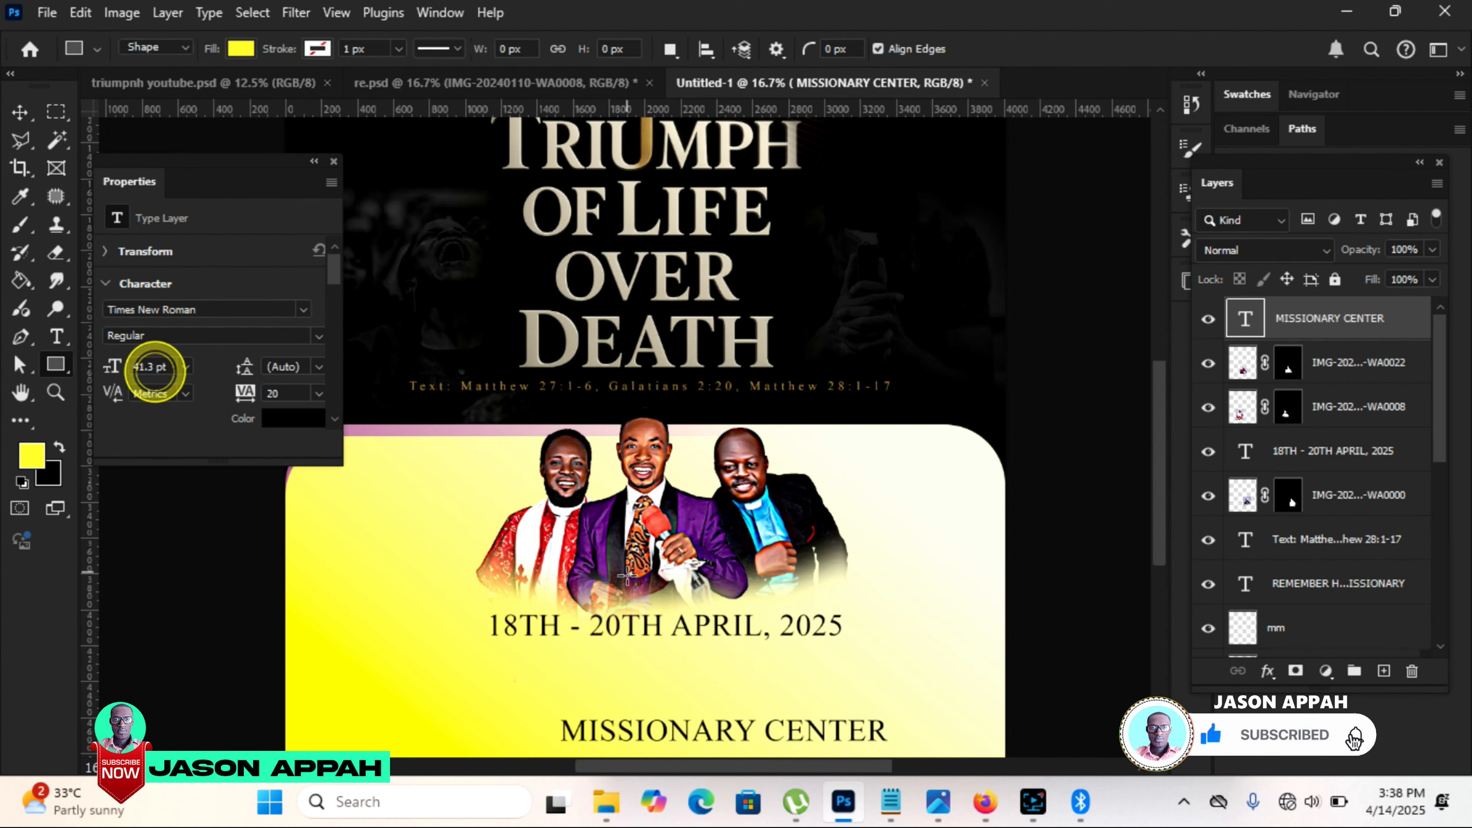
left_click_drag(489, 645, 841, 671)
left_click(239, 48)
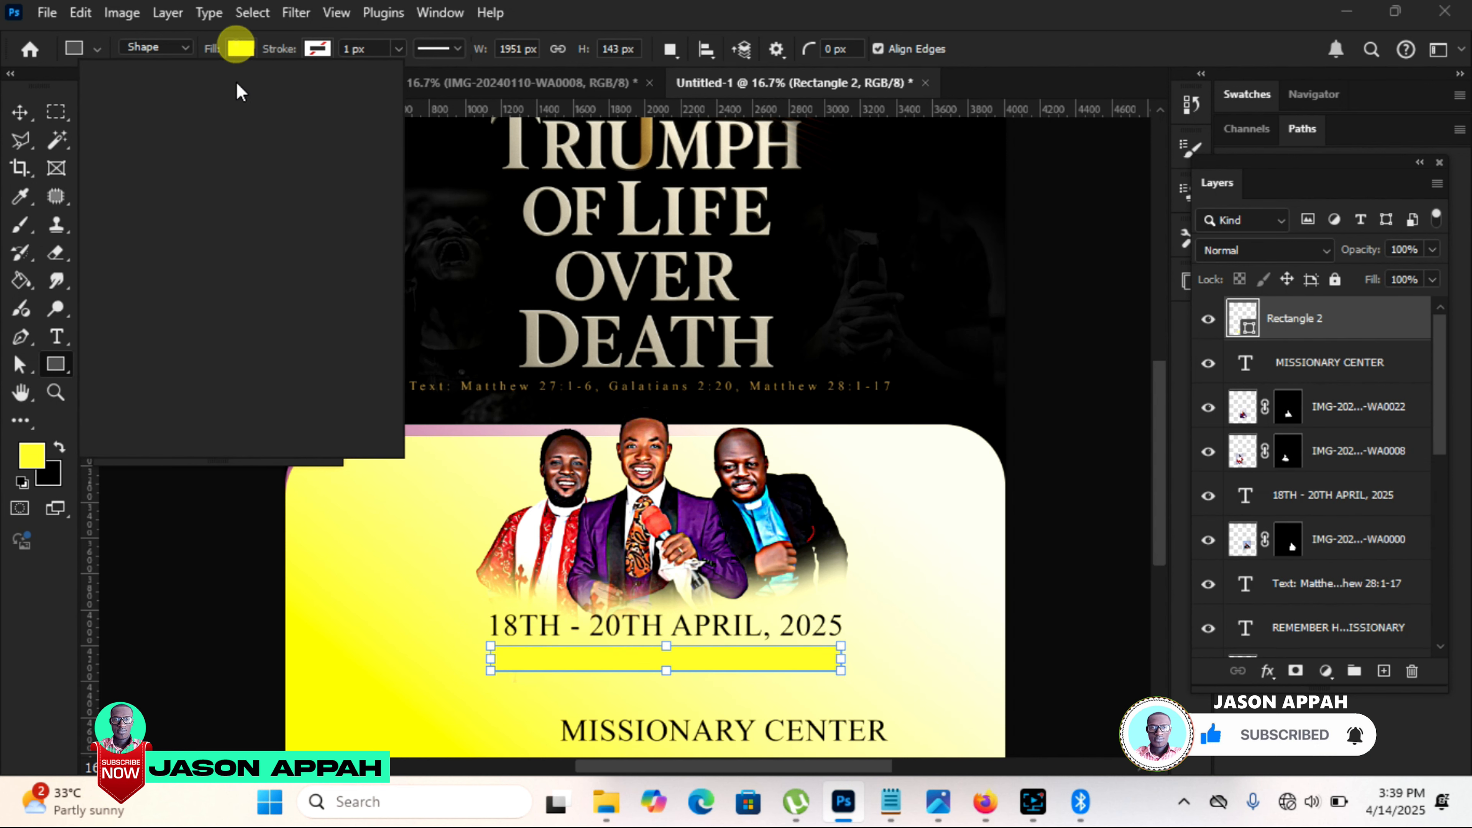
left_click(267, 160)
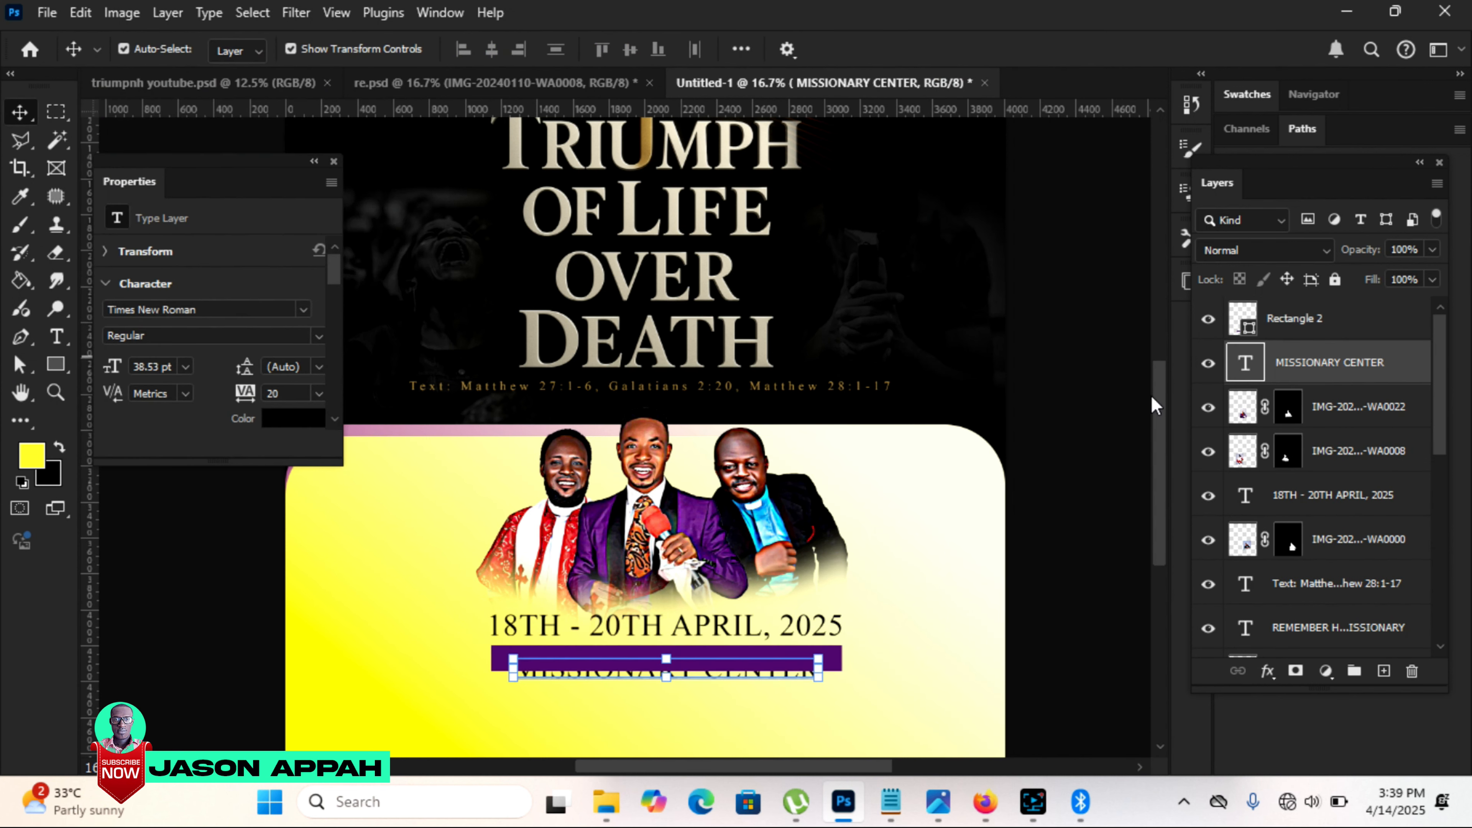
Step: Place the "MISSIONARY CENTER" layer above the purple bar and recolor its text yellow
left_click_drag(1314, 362, 1298, 304)
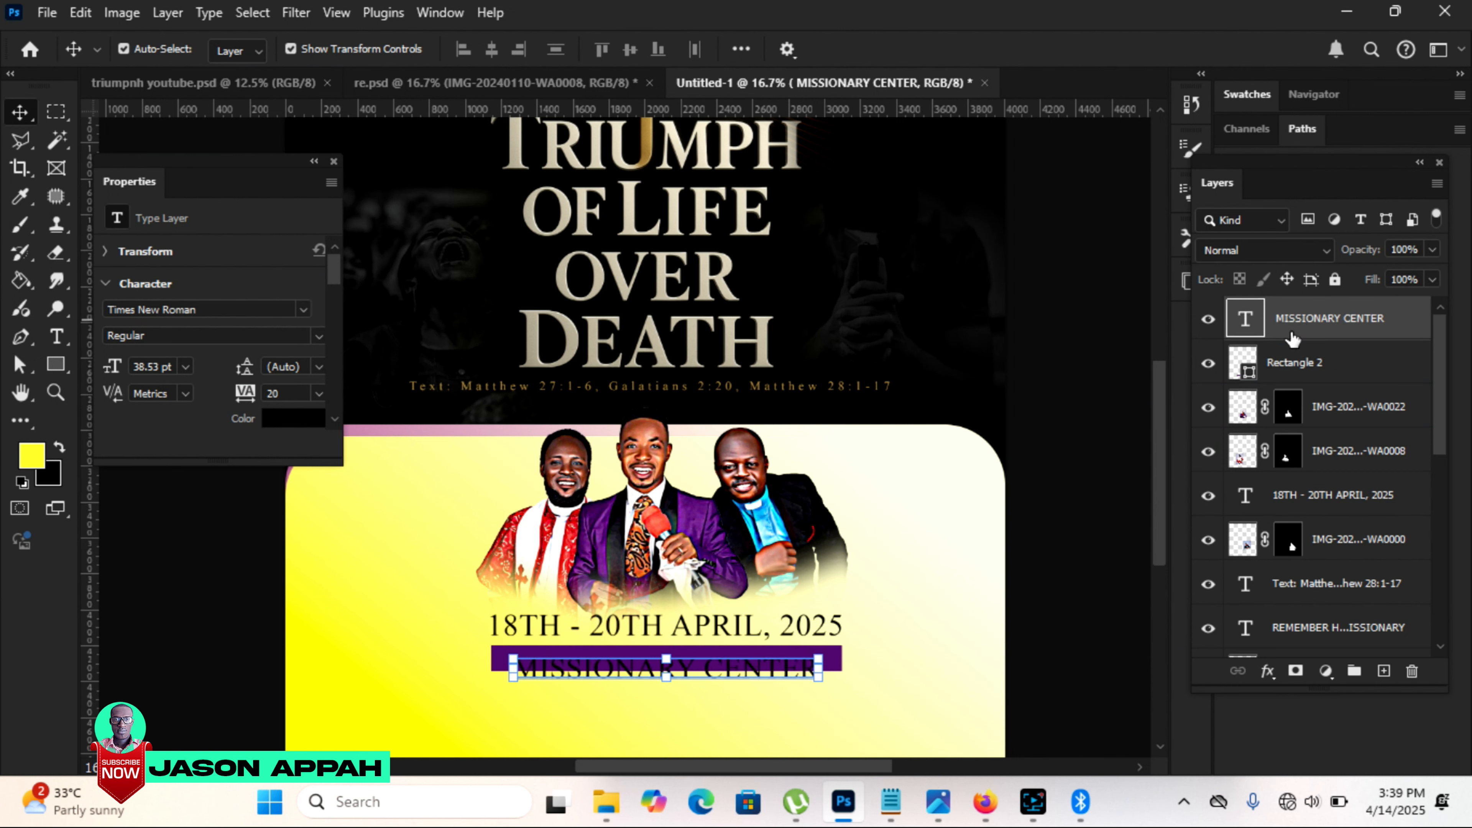
key("t")
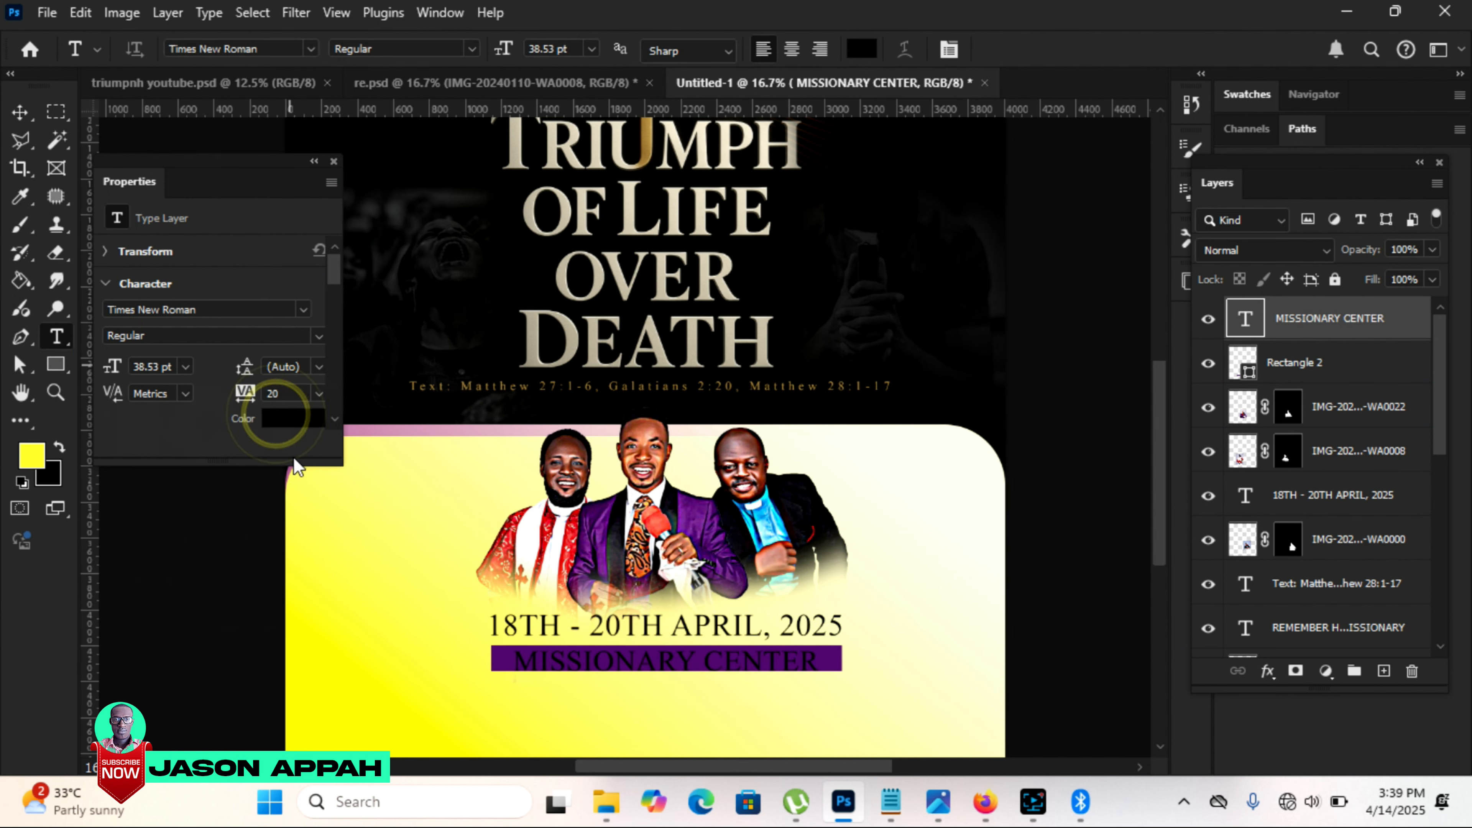
left_click(304, 432)
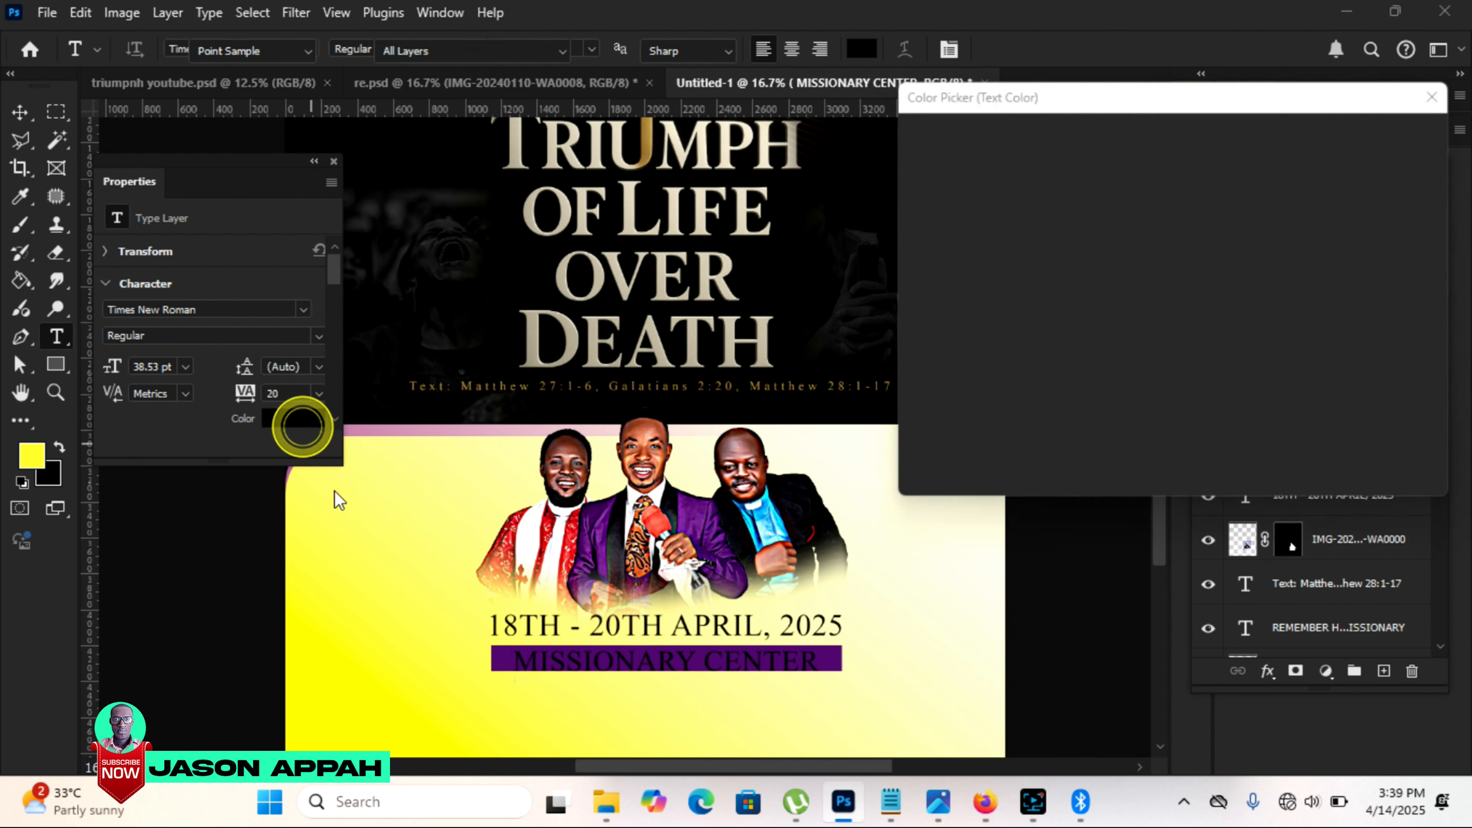
left_click(374, 574)
left_click(1420, 135)
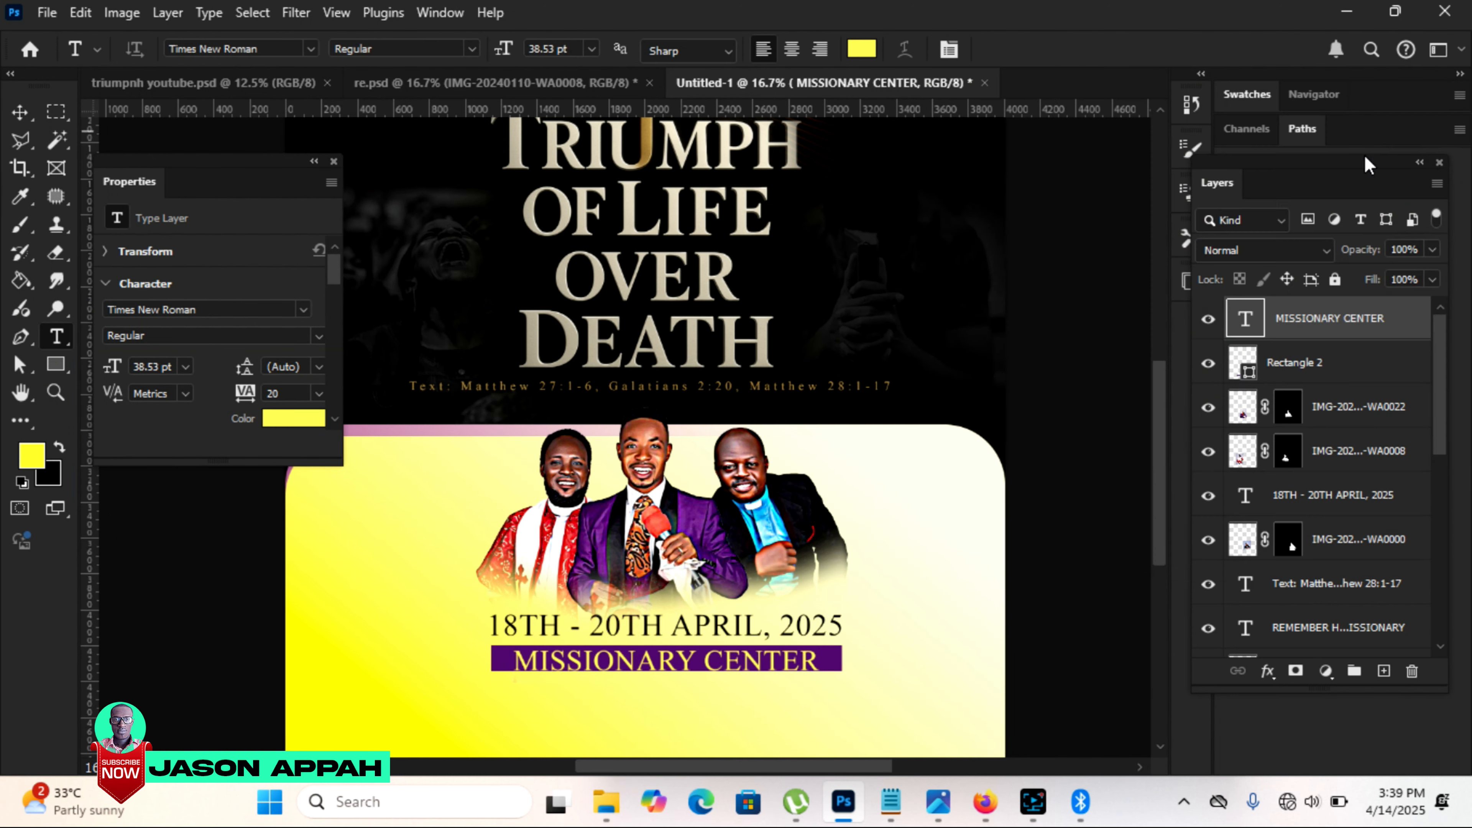
Step: Scale the "MISSIONARY CENTER" text down to 31.42 pt to fit inside the purple bar
left_click(21, 113)
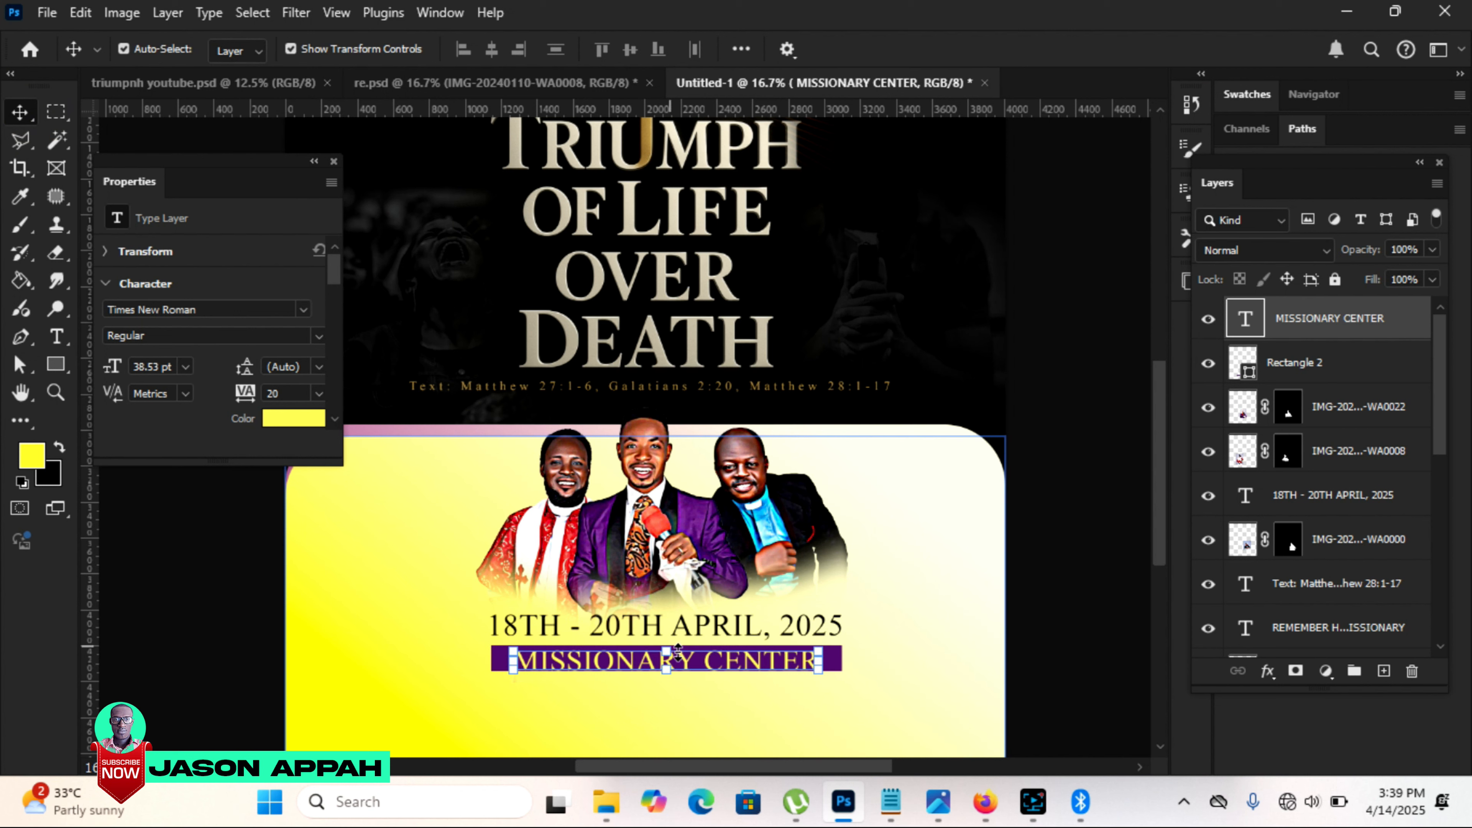
left_click_drag(825, 683, 693, 696)
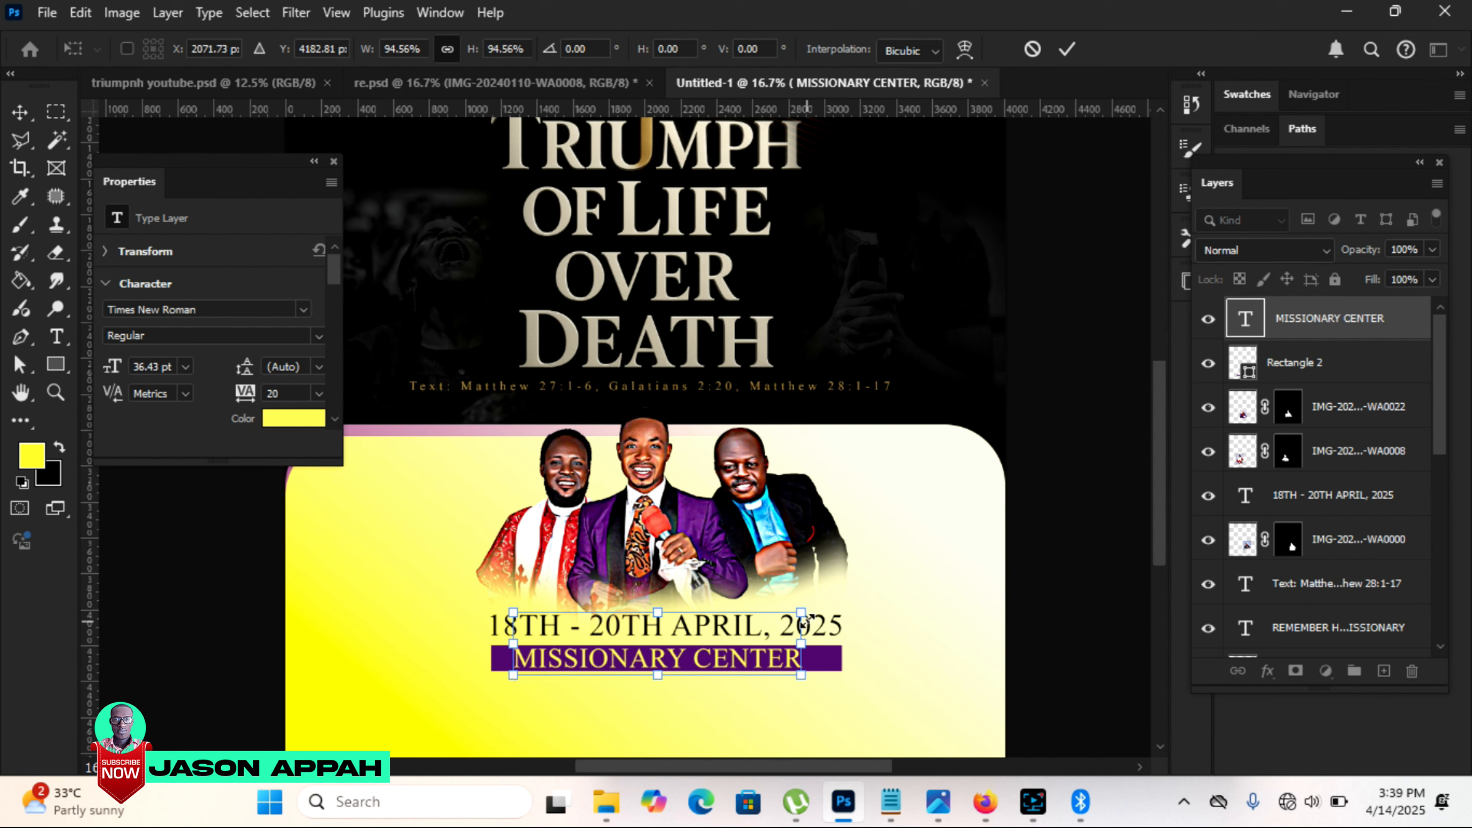
left_click_drag(803, 612, 751, 619)
key("Return")
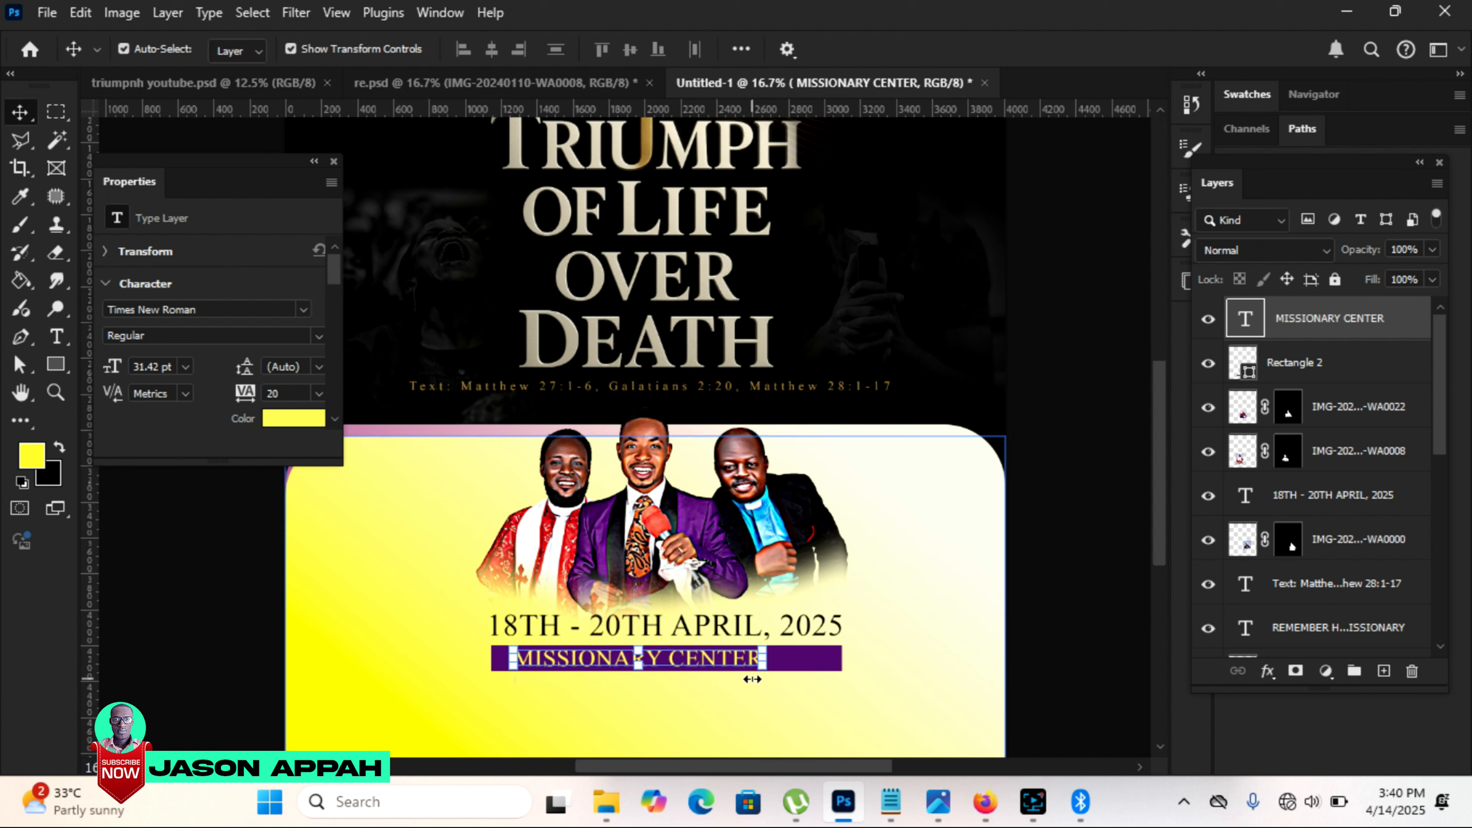
Step: Widen the letter spacing of "MISSIONARY CENTER" and center the text on the purple bar
left_click_drag(331, 268, 262, 290)
key("shift+Left")
key("shift+Left")
key("shift+Left")
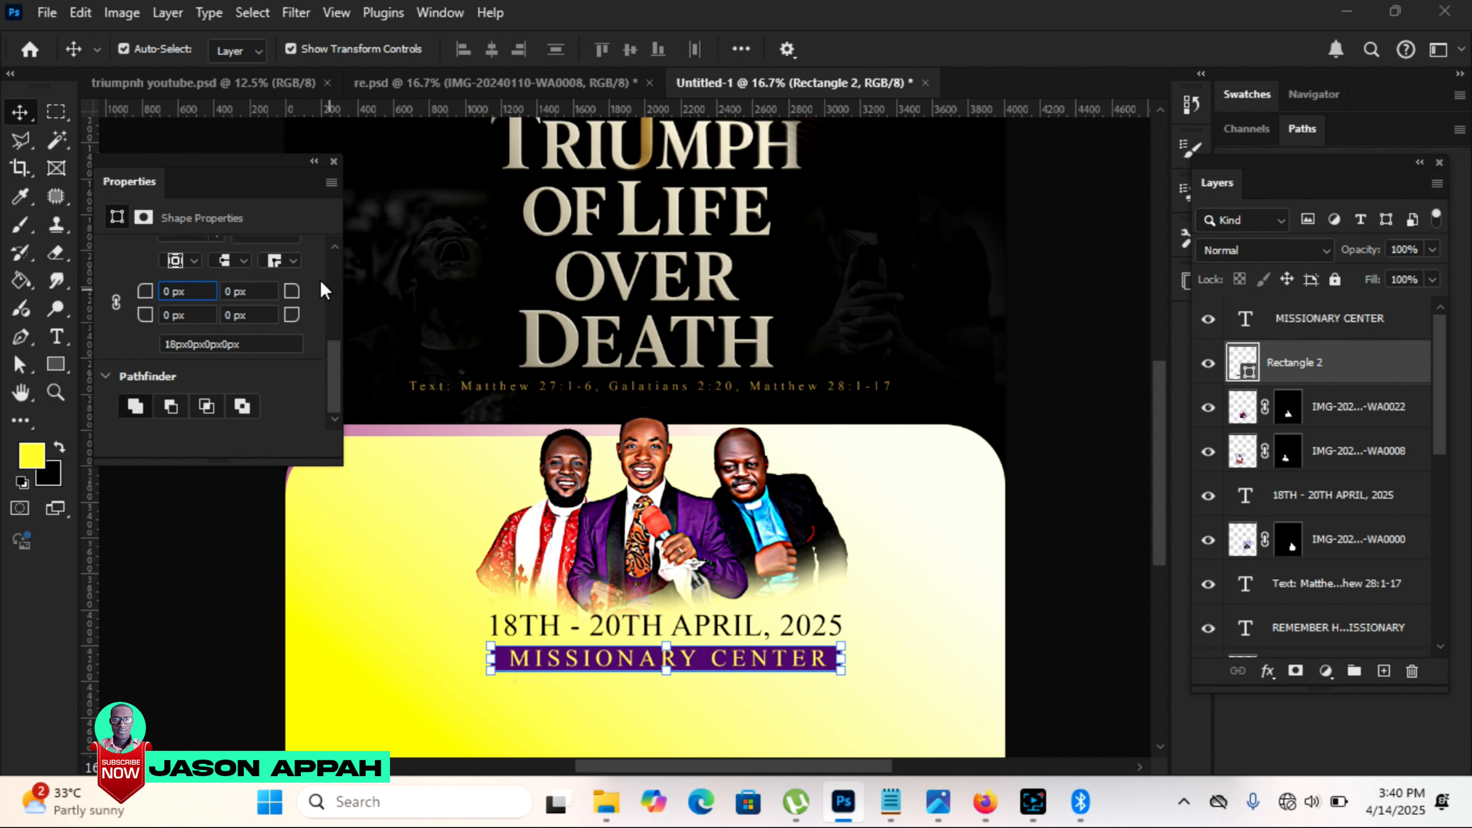
Step: Link the purple bar's corner radii to round all four of its corners
left_click(320, 279)
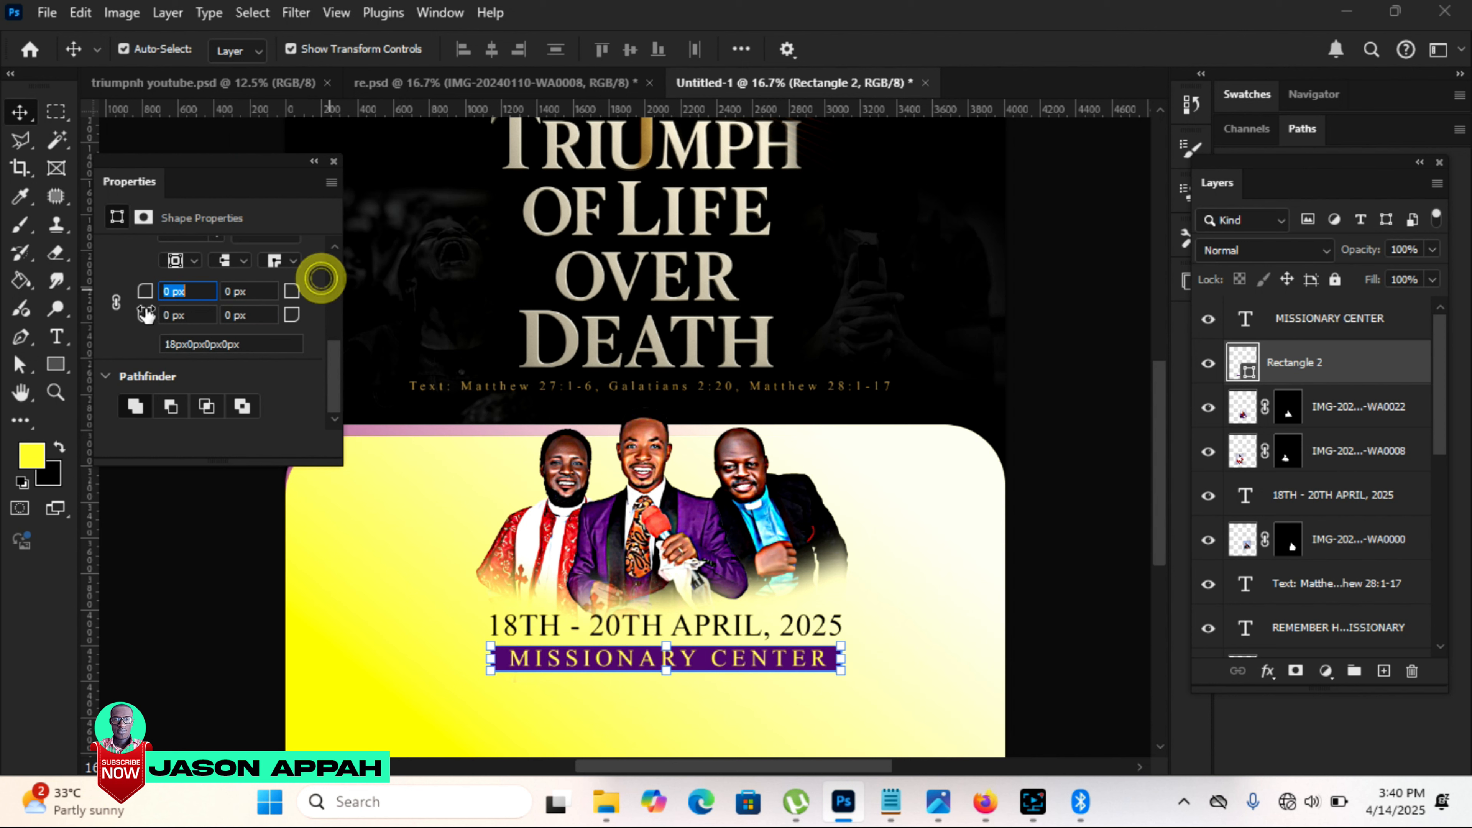
left_click(115, 305)
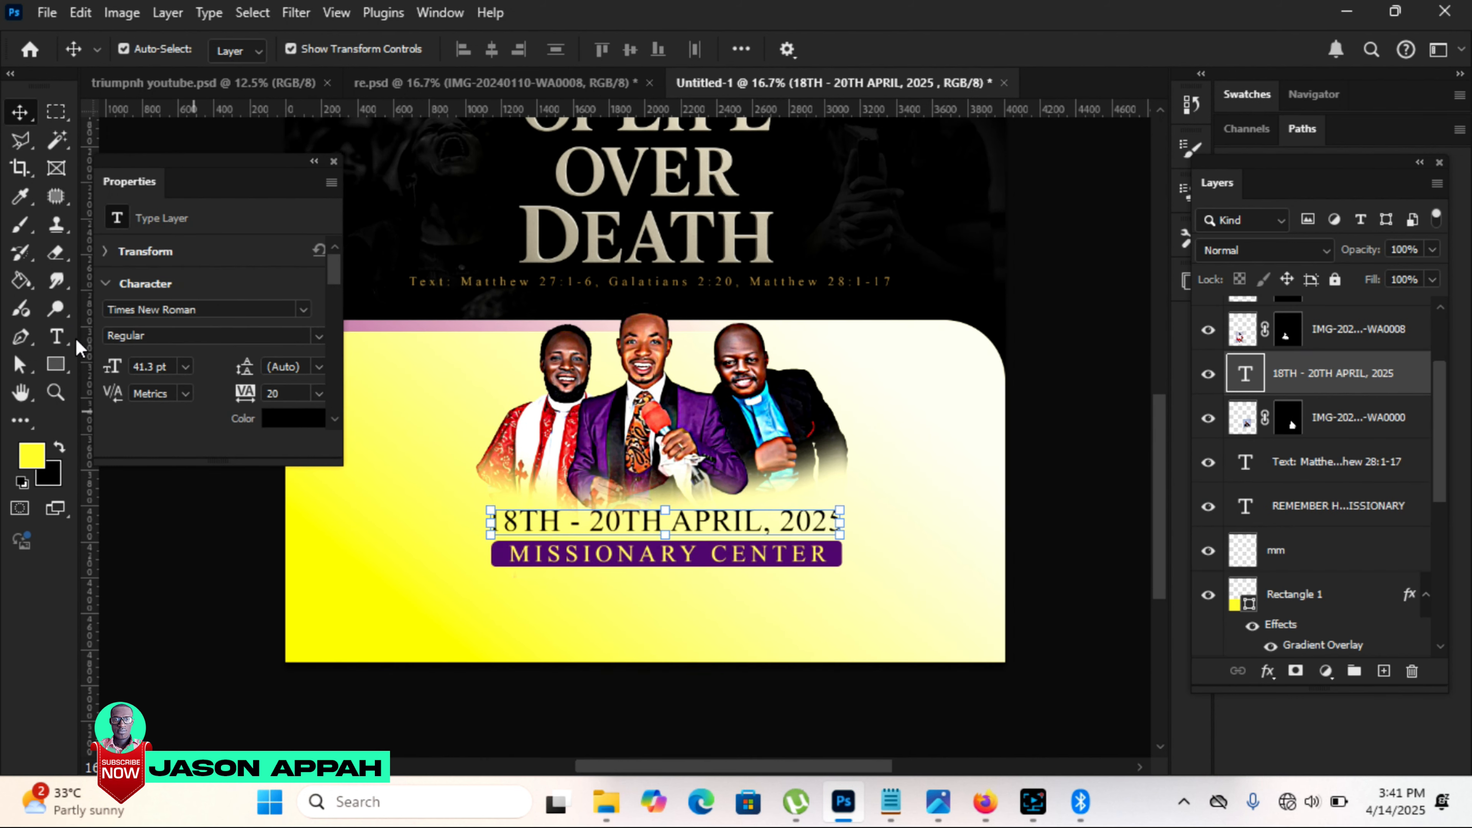
Step: Paste "SIX O'CLOCK PM" as a new text line below the purple bar
left_click(475, 601)
right_click(475, 601)
left_click(519, 260)
left_click(20, 112)
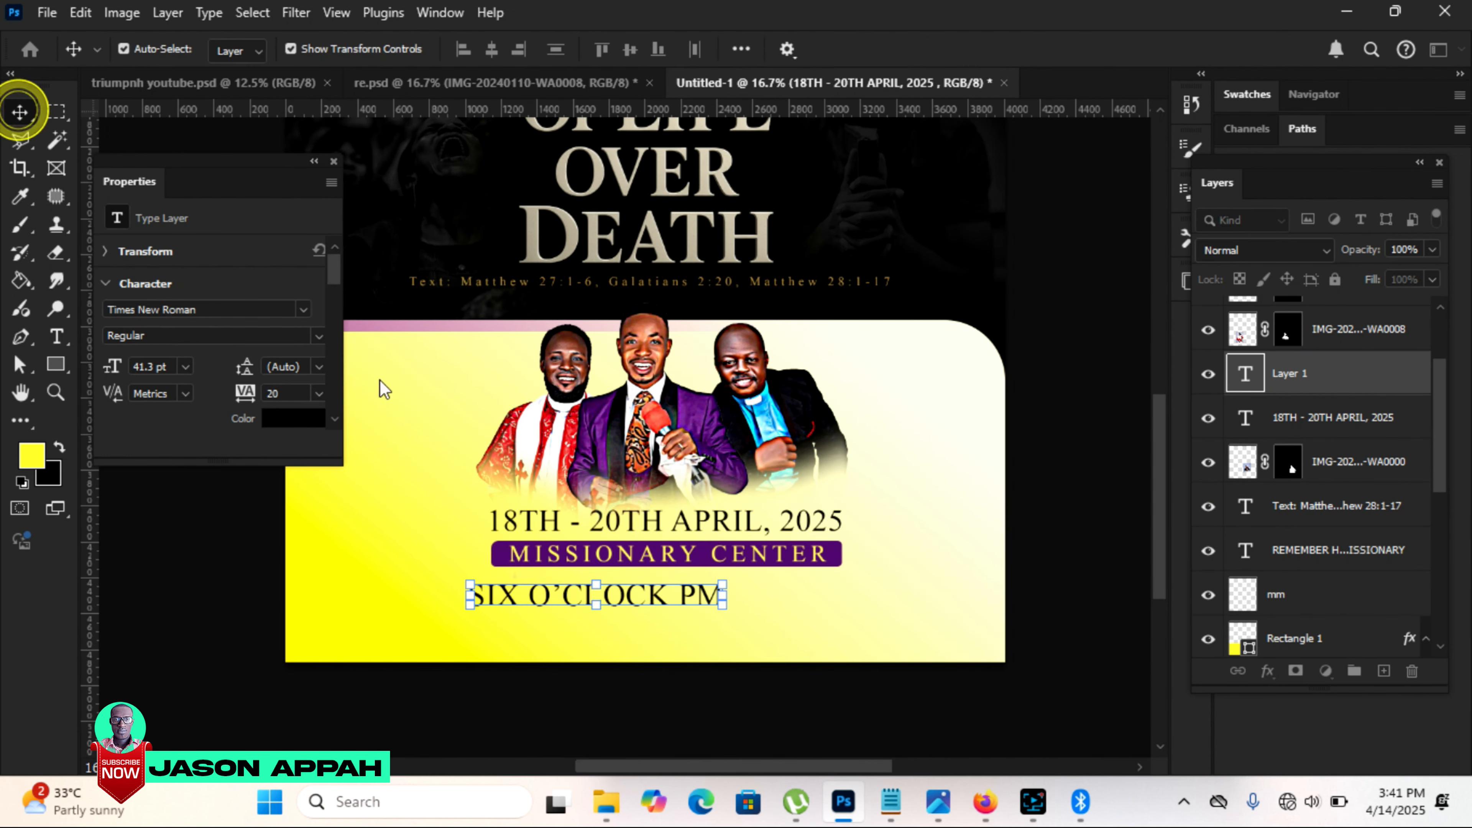
Step: Scale down the "SIX O'CLOCK PM" text and center it closely beneath the purple bar
left_click_drag(468, 581, 506, 586)
left_click_drag(698, 595, 754, 589)
key("Return")
key("Left")
key("Left")
key("Left")
key("Left")
key("Up")
key("Up")
key("Up")
key("Up")
key("Up")
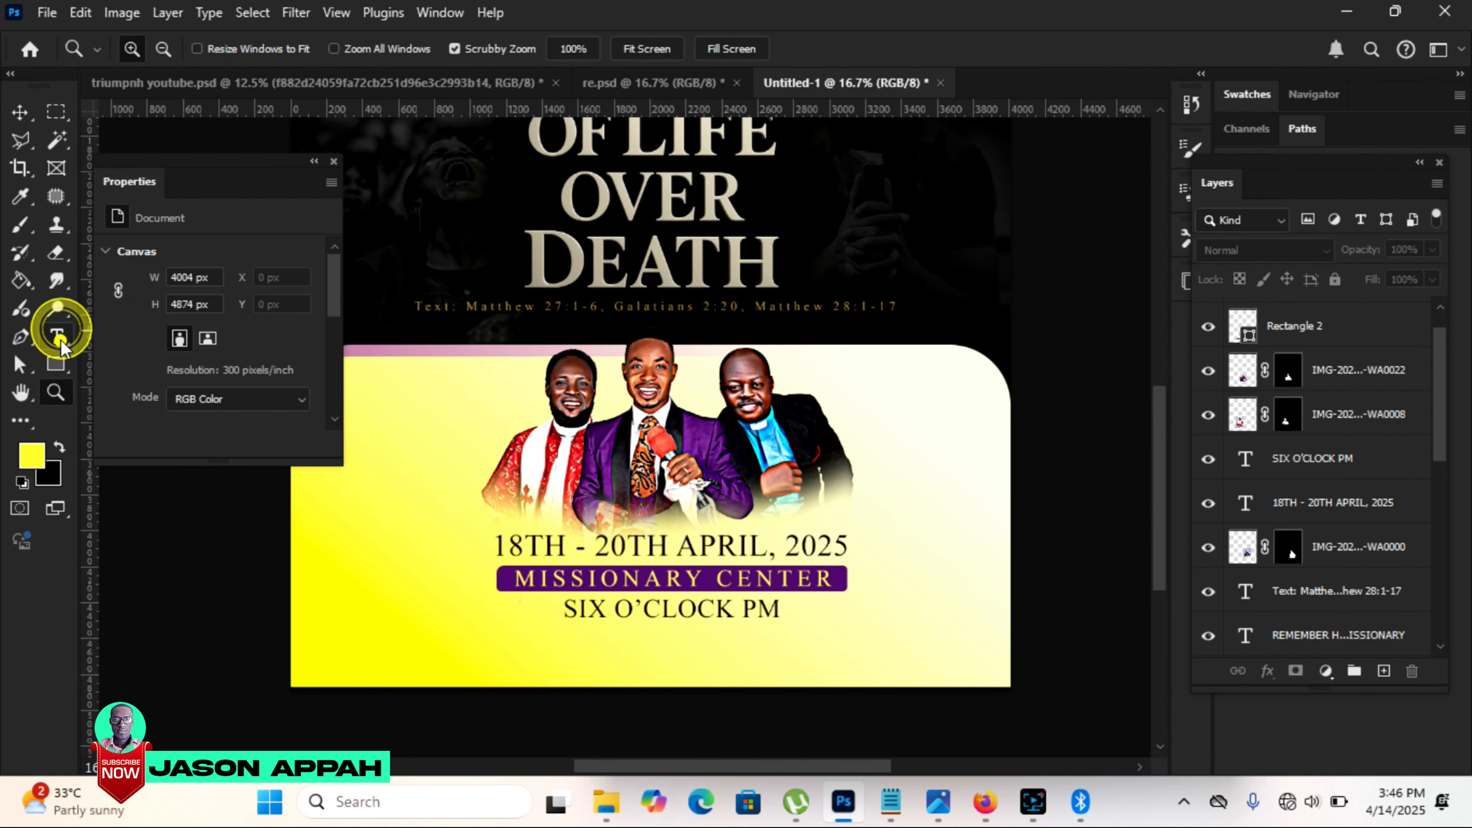
Step: Paste the three speakers' names as a horizontal text line near the flyer's bottom edge
right_click(57, 336)
left_click(123, 337)
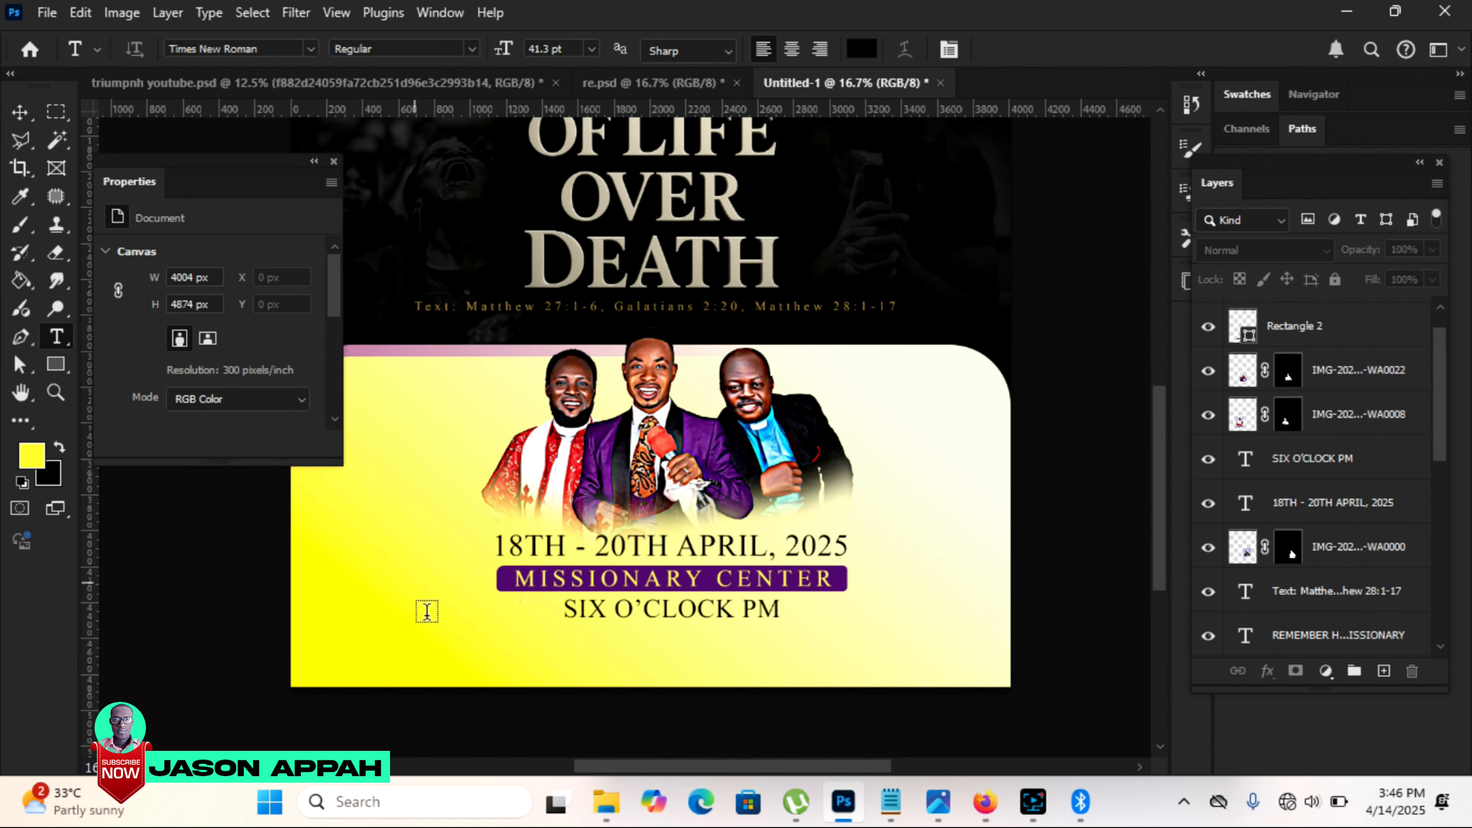
left_click(429, 660)
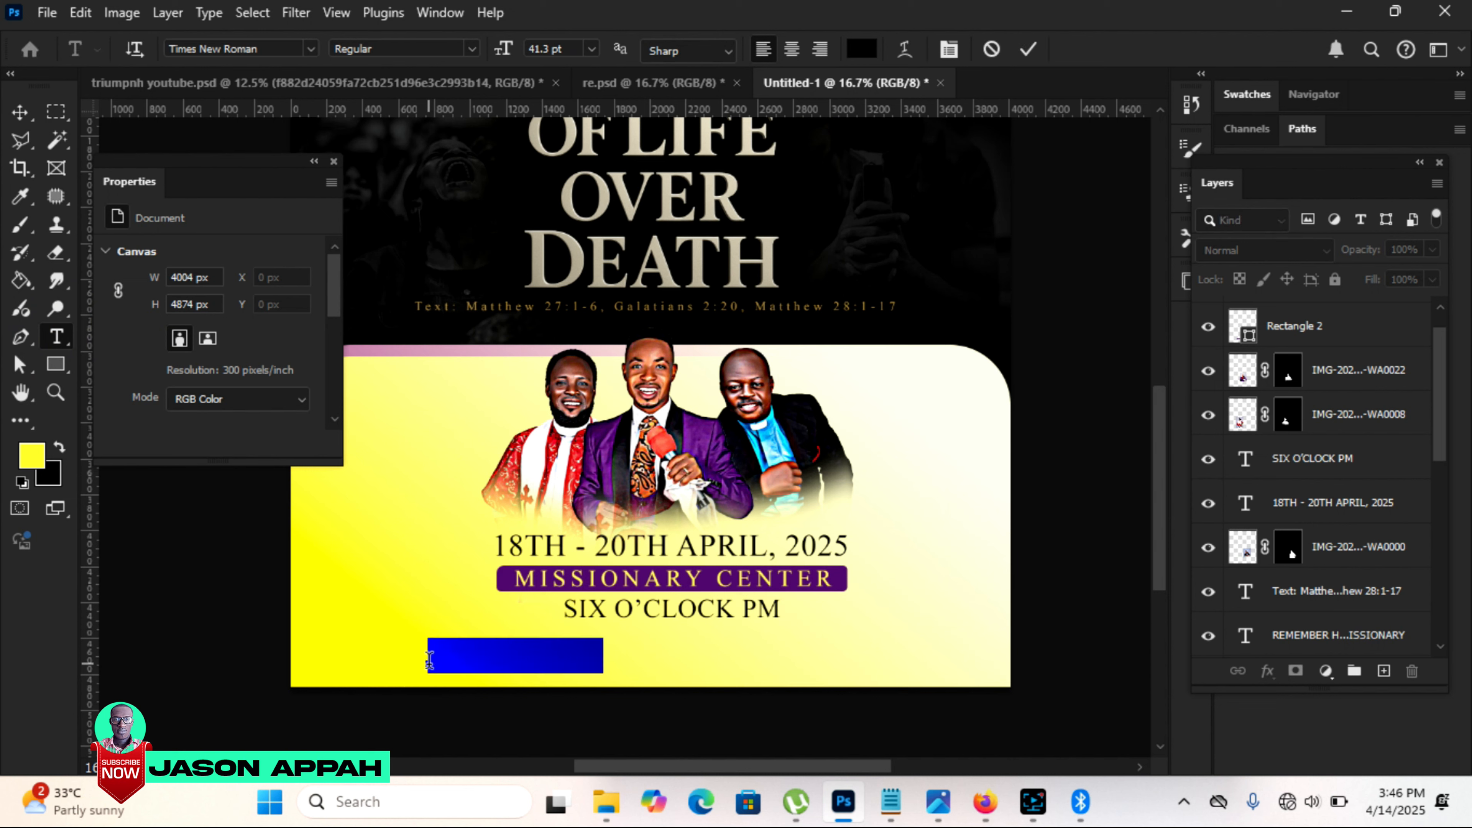
right_click(428, 660)
left_click(469, 315)
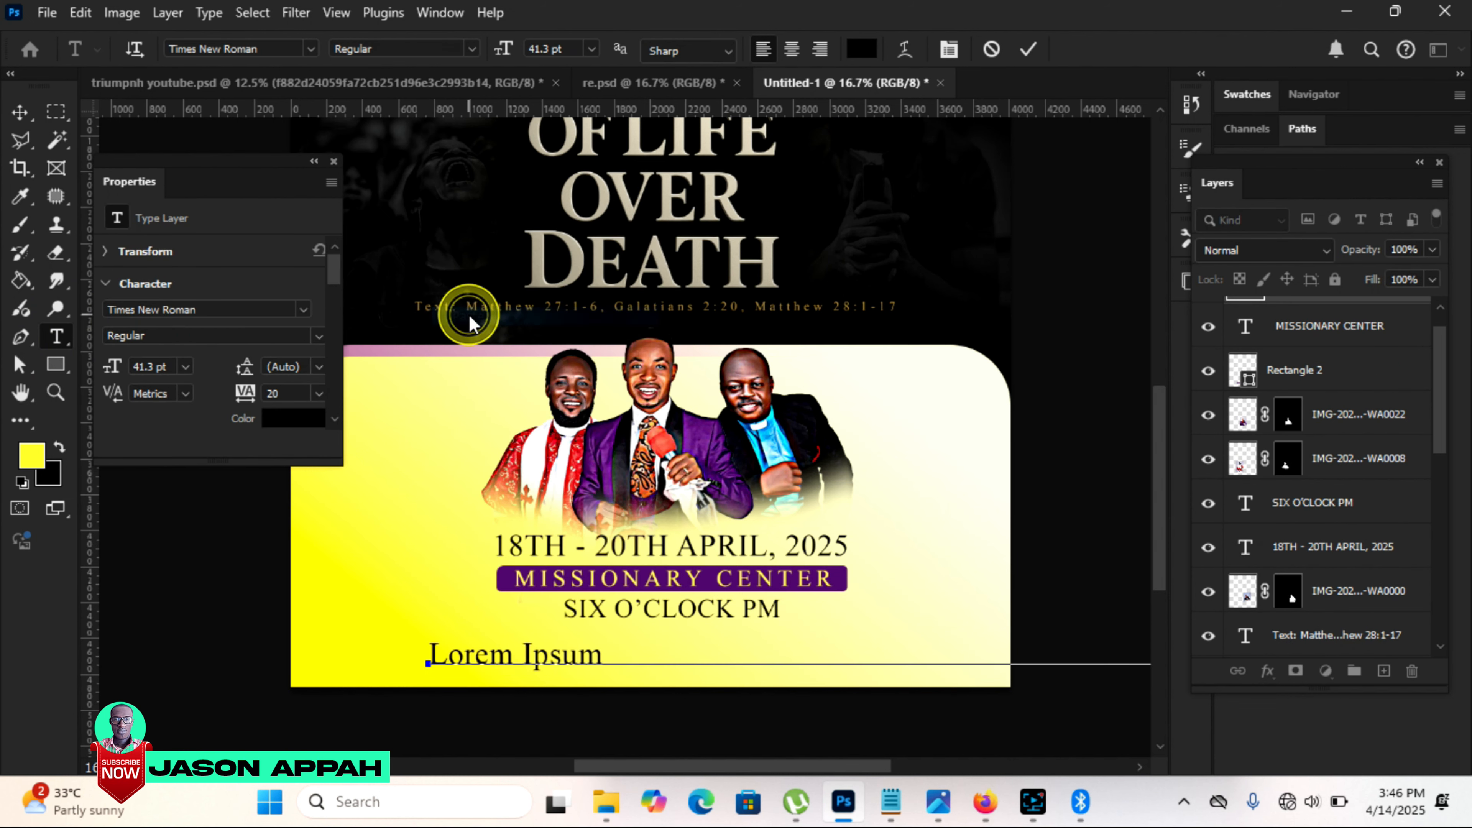
left_click(20, 112)
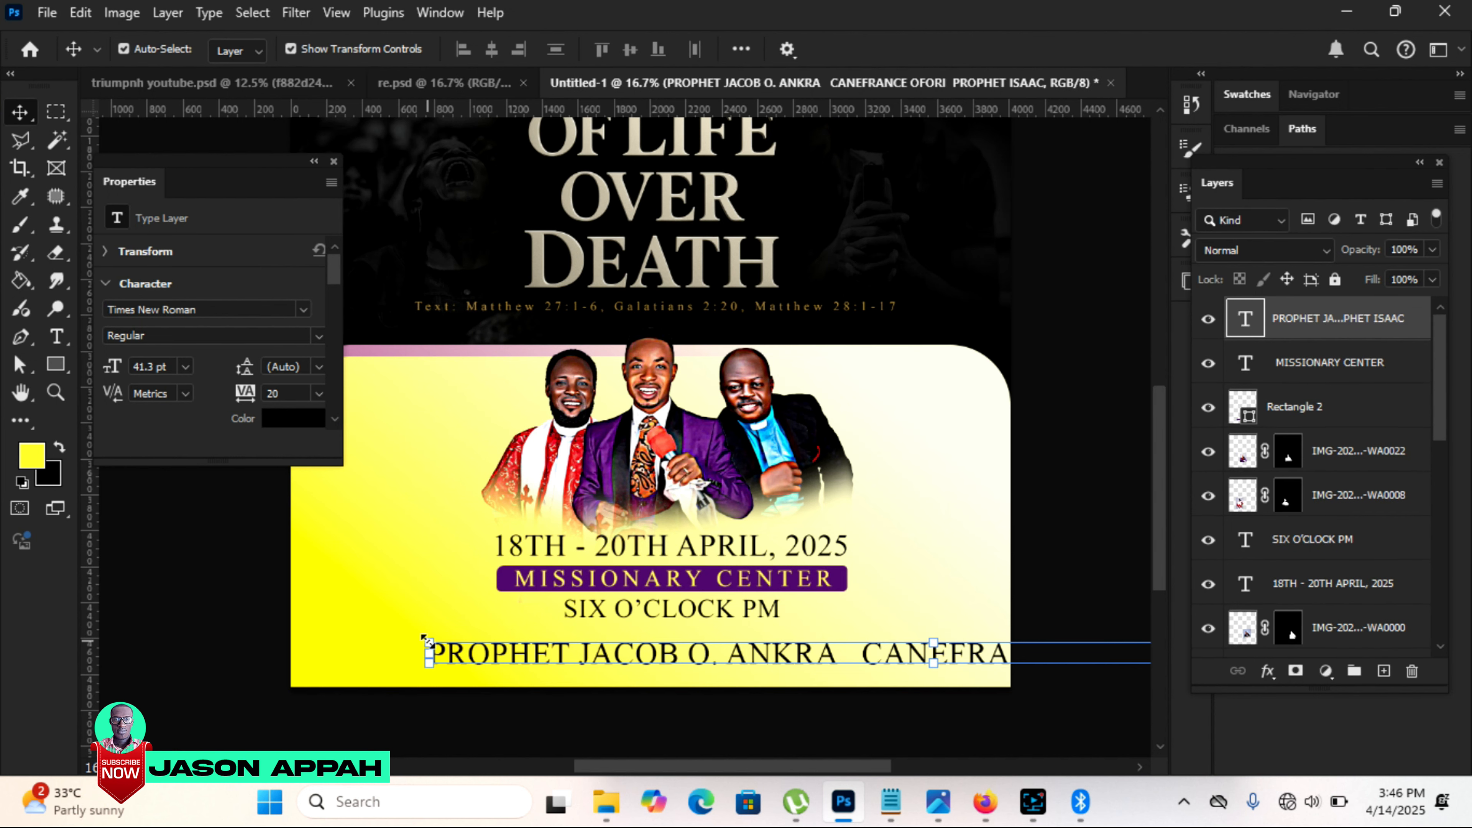
Step: Scale the speakers' names line to 44.36% and center it beneath "SIX O'CLOCK PM"
left_click_drag(427, 641, 813, 654)
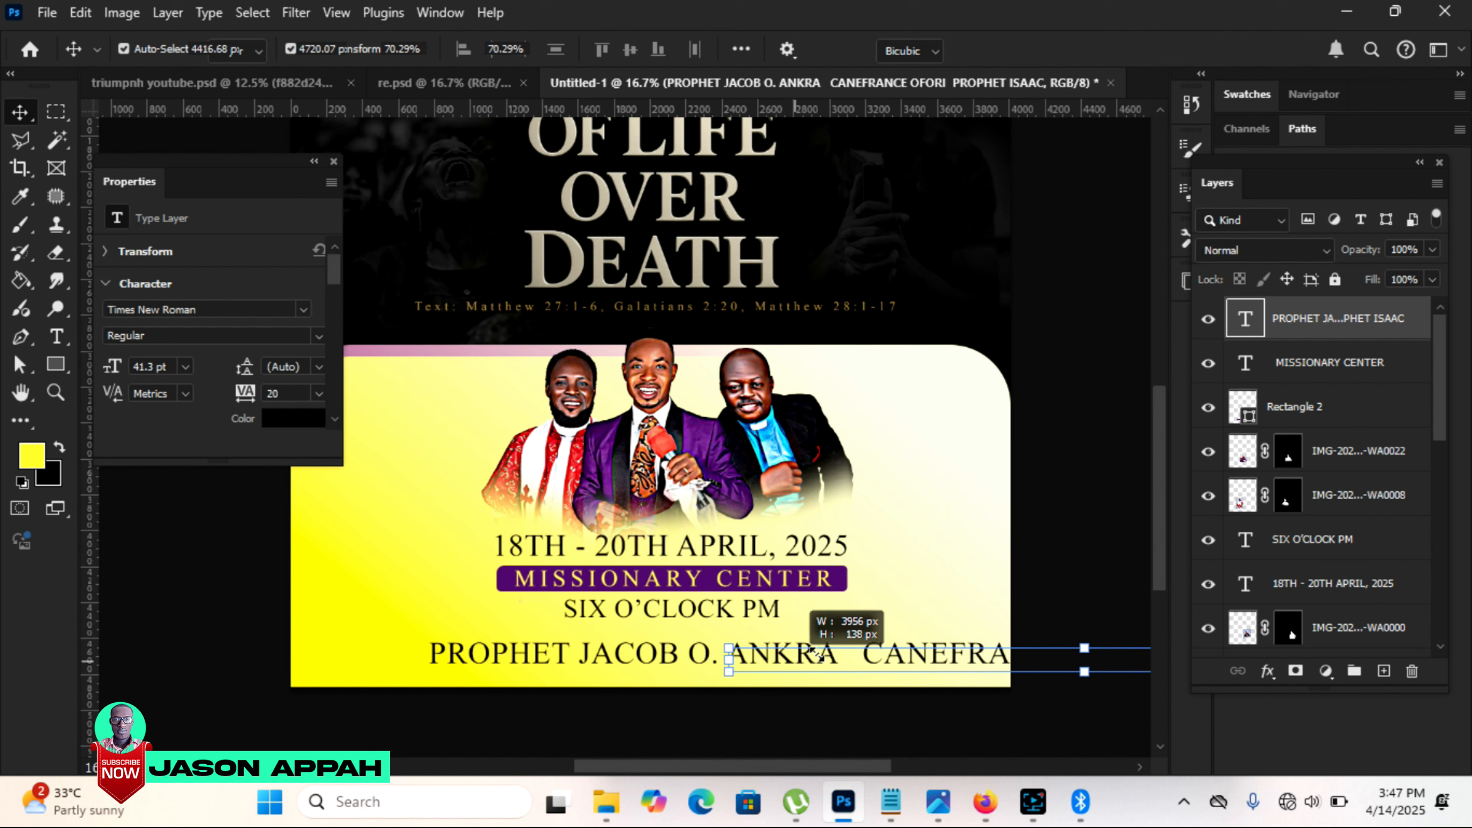
left_click_drag(806, 652, 481, 631)
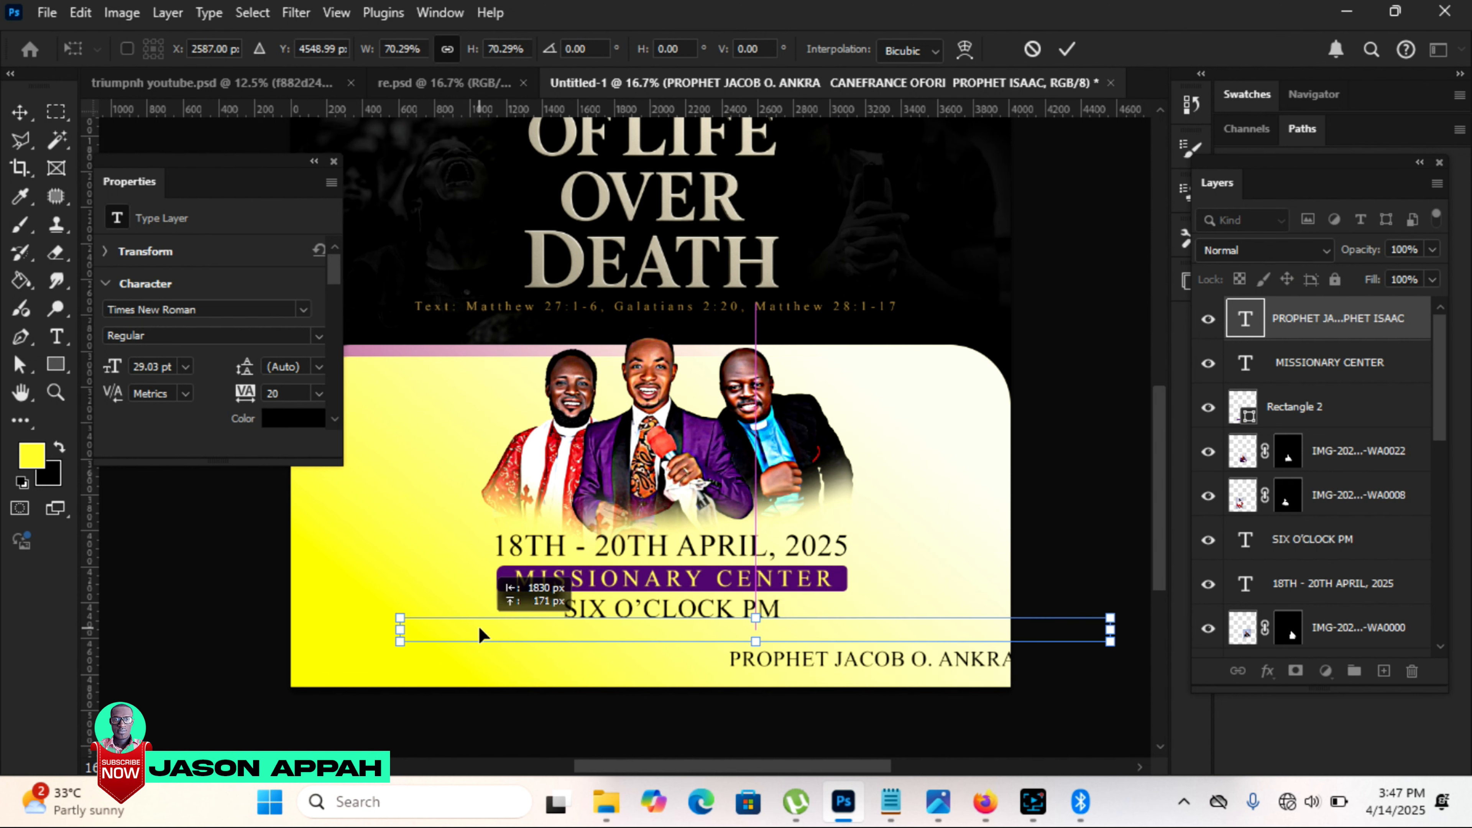
left_click_drag(1103, 603, 882, 611)
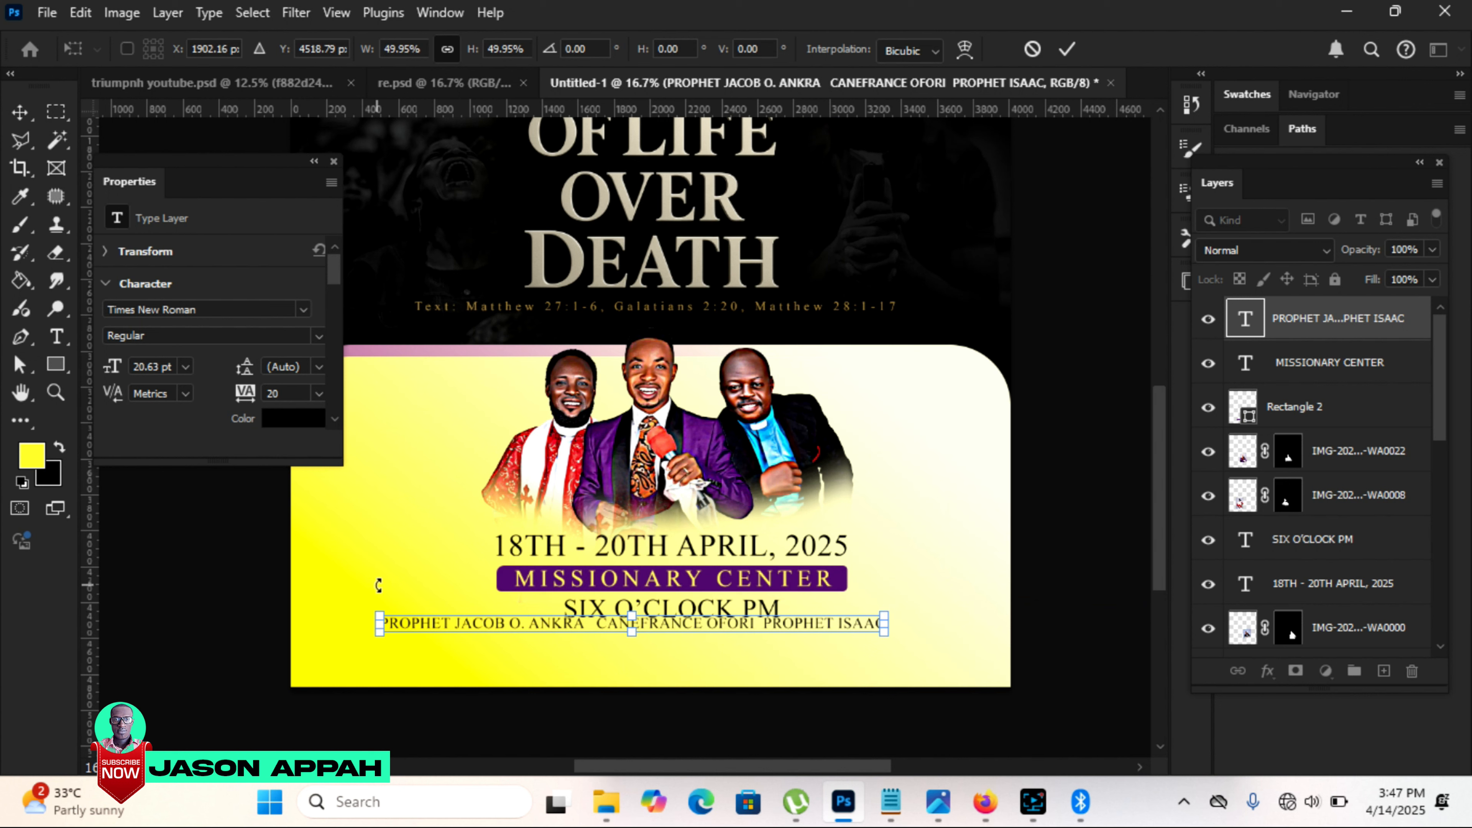
left_click_drag(379, 615, 436, 614)
left_click_drag(806, 635, 807, 640)
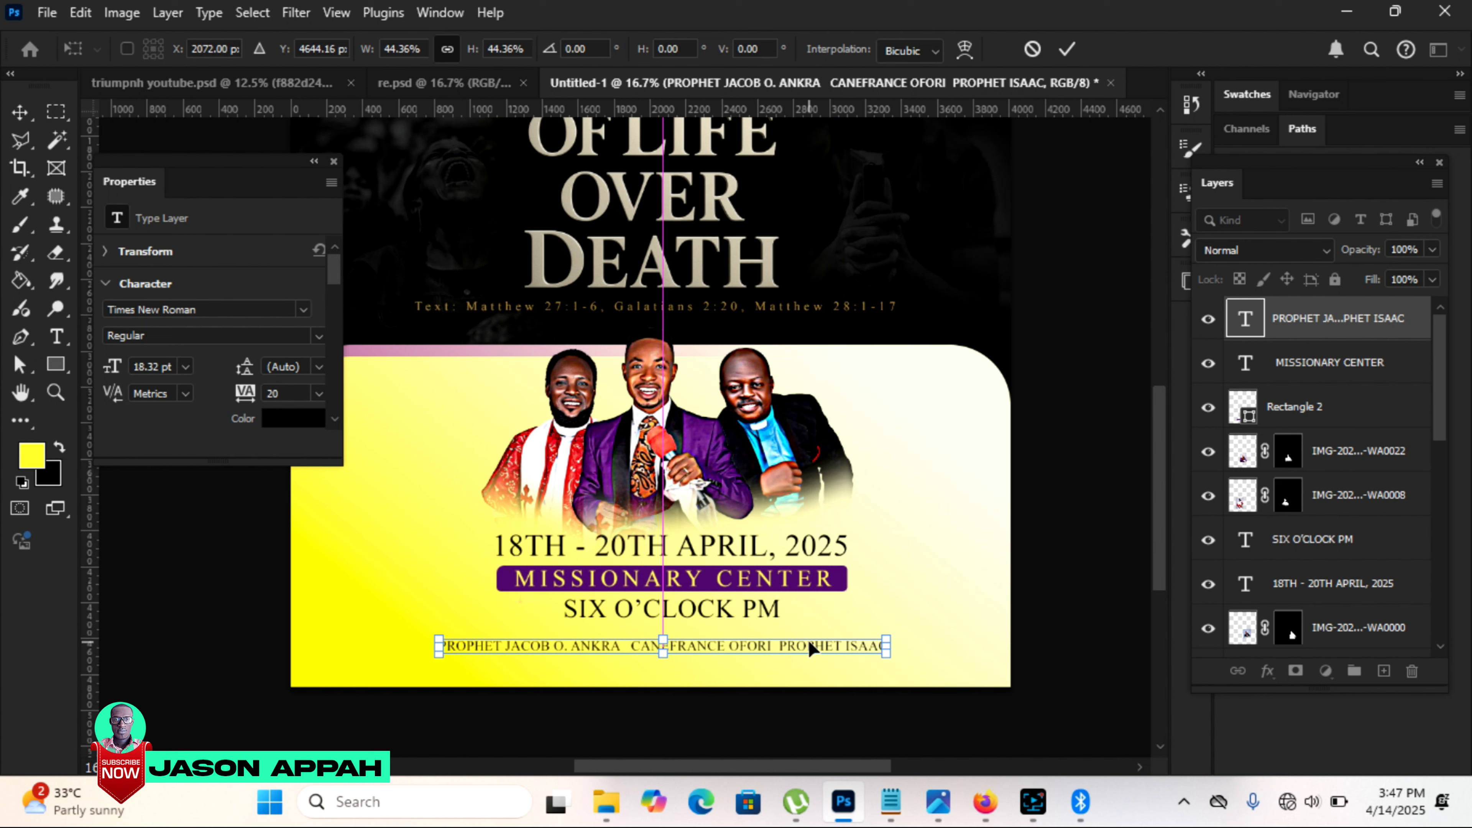
Step: Nudge the speakers' names line slightly up and to the right, and apply the transform
key("Up")
key("Up")
key("Up")
key("Up")
key("Up")
key("Up")
key("Right")
key("Right")
key("Right")
key("Right")
key("Right")
key("Right")
key("Right")
key("Right")
key("Right")
key("Right")
key("Right")
key("Right")
key("Right")
key("Right")
key("Right")
key("Right")
key("Right")
key("Right")
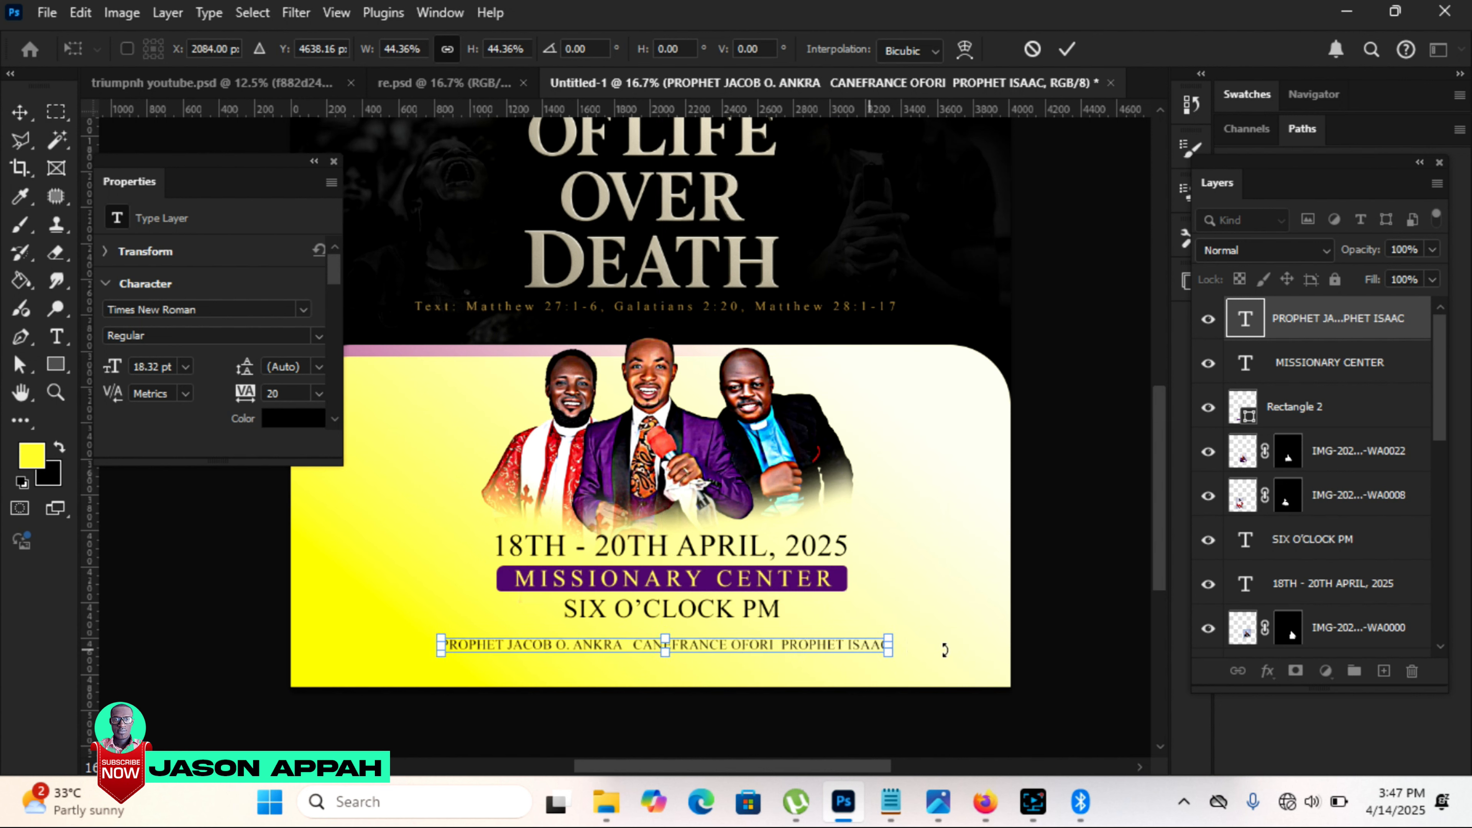
left_click(1068, 49)
left_click(1094, 355)
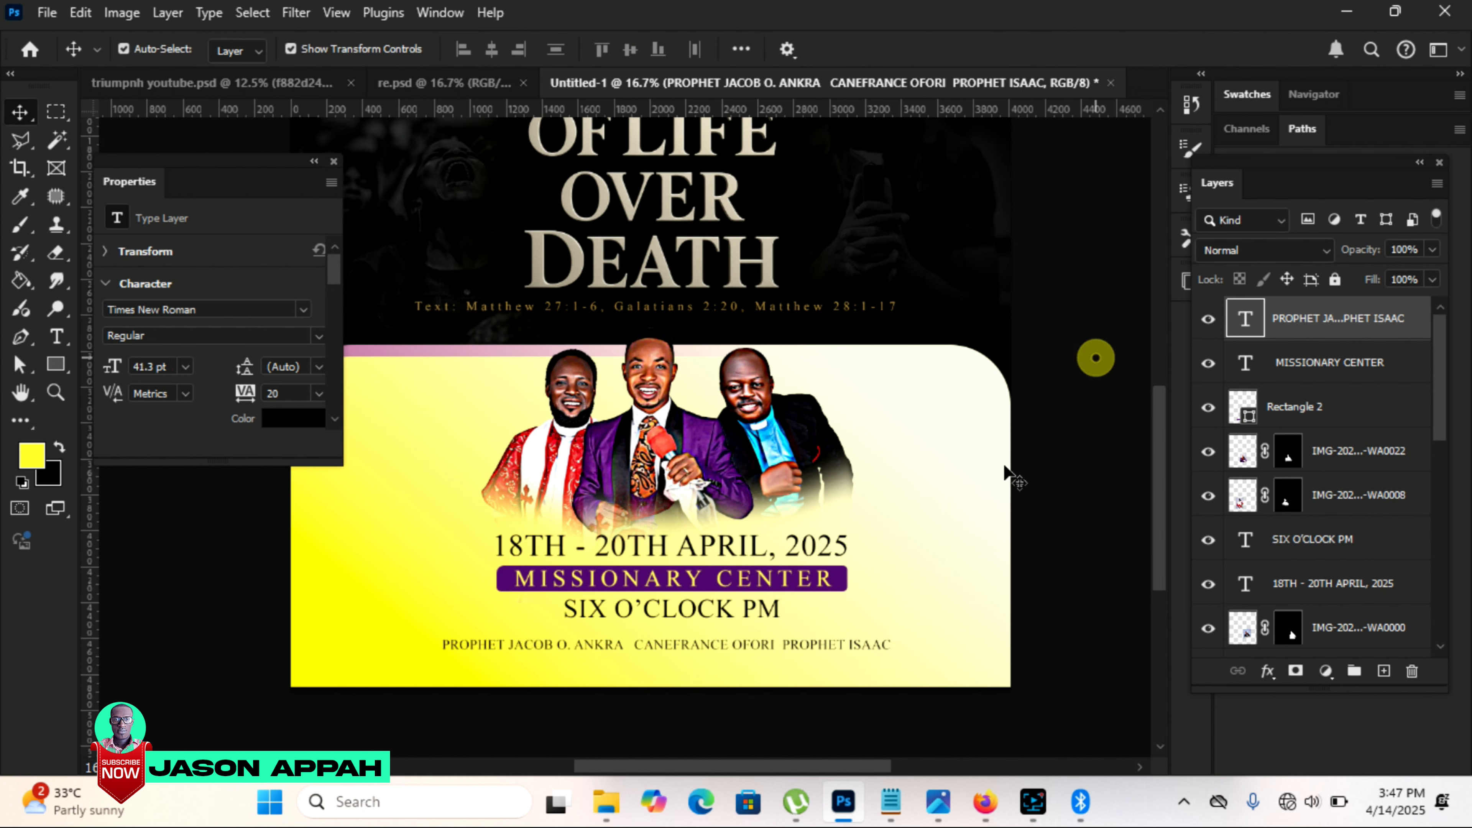
Step: Recolor the speakers' names line purple (#55156f), sampled from the "MISSIONARY CENTER" bar, and nudge the line slightly up
left_click(739, 646)
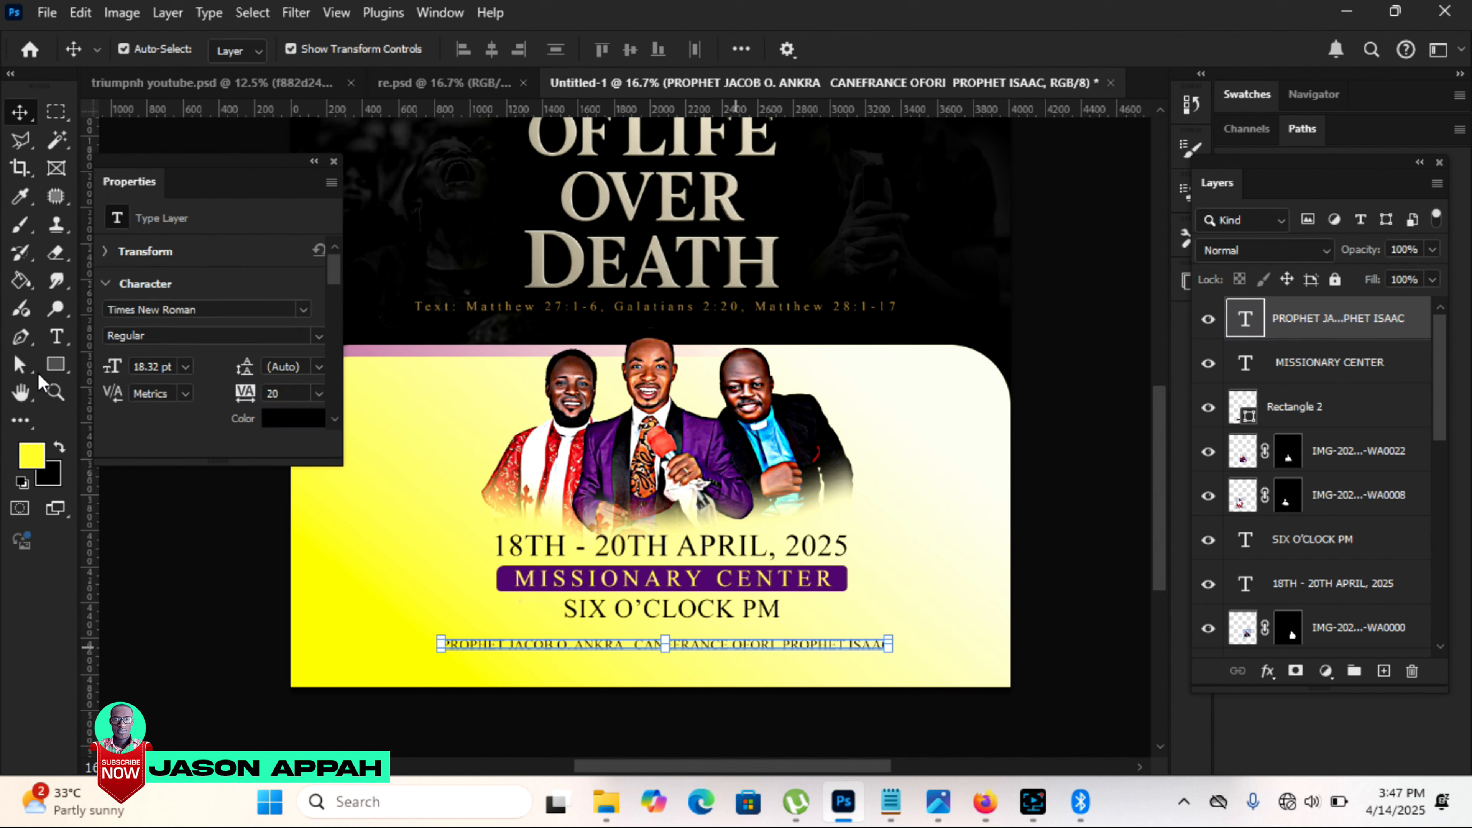
left_click(282, 422)
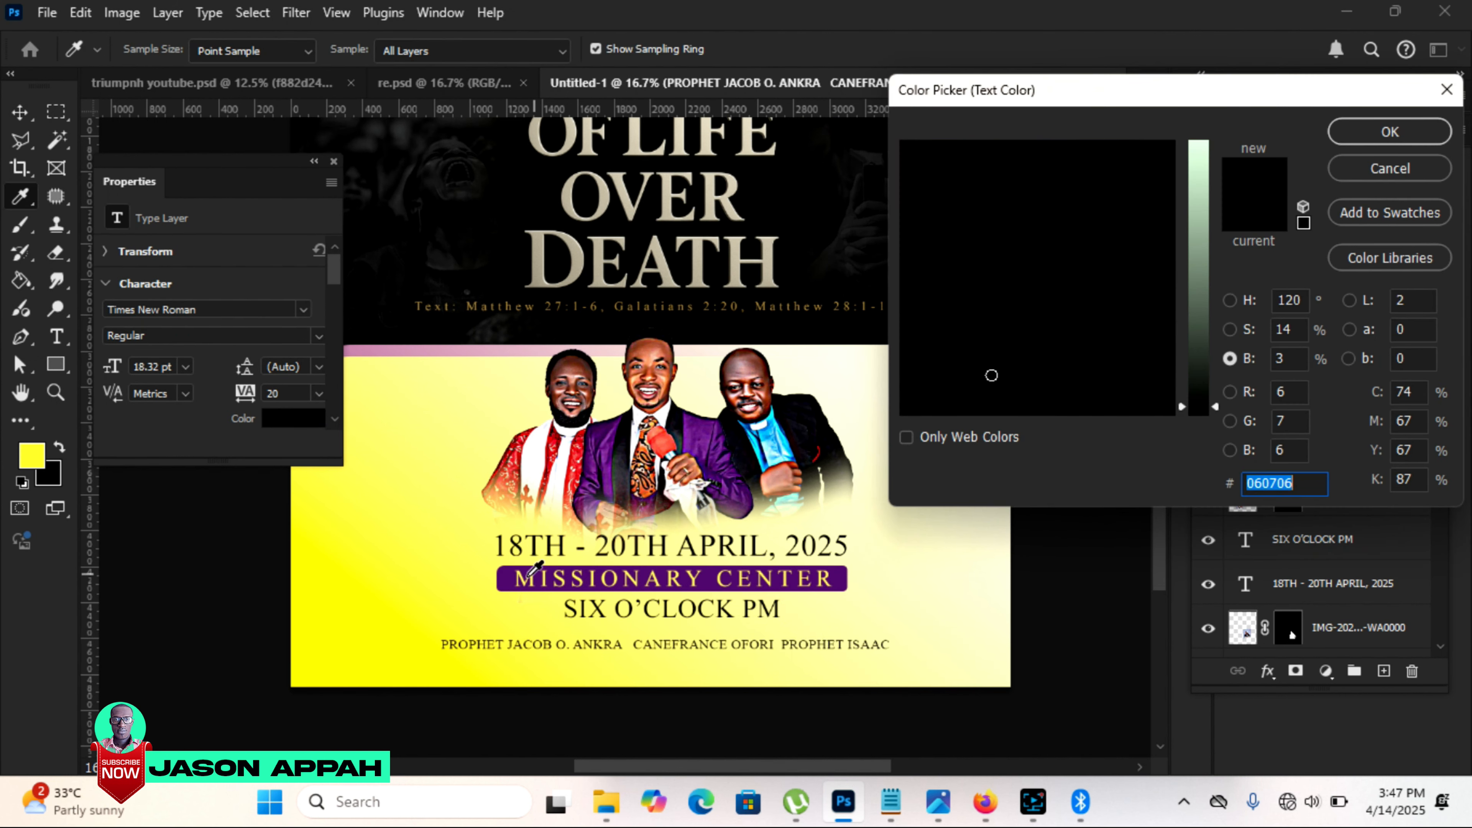
left_click(507, 577)
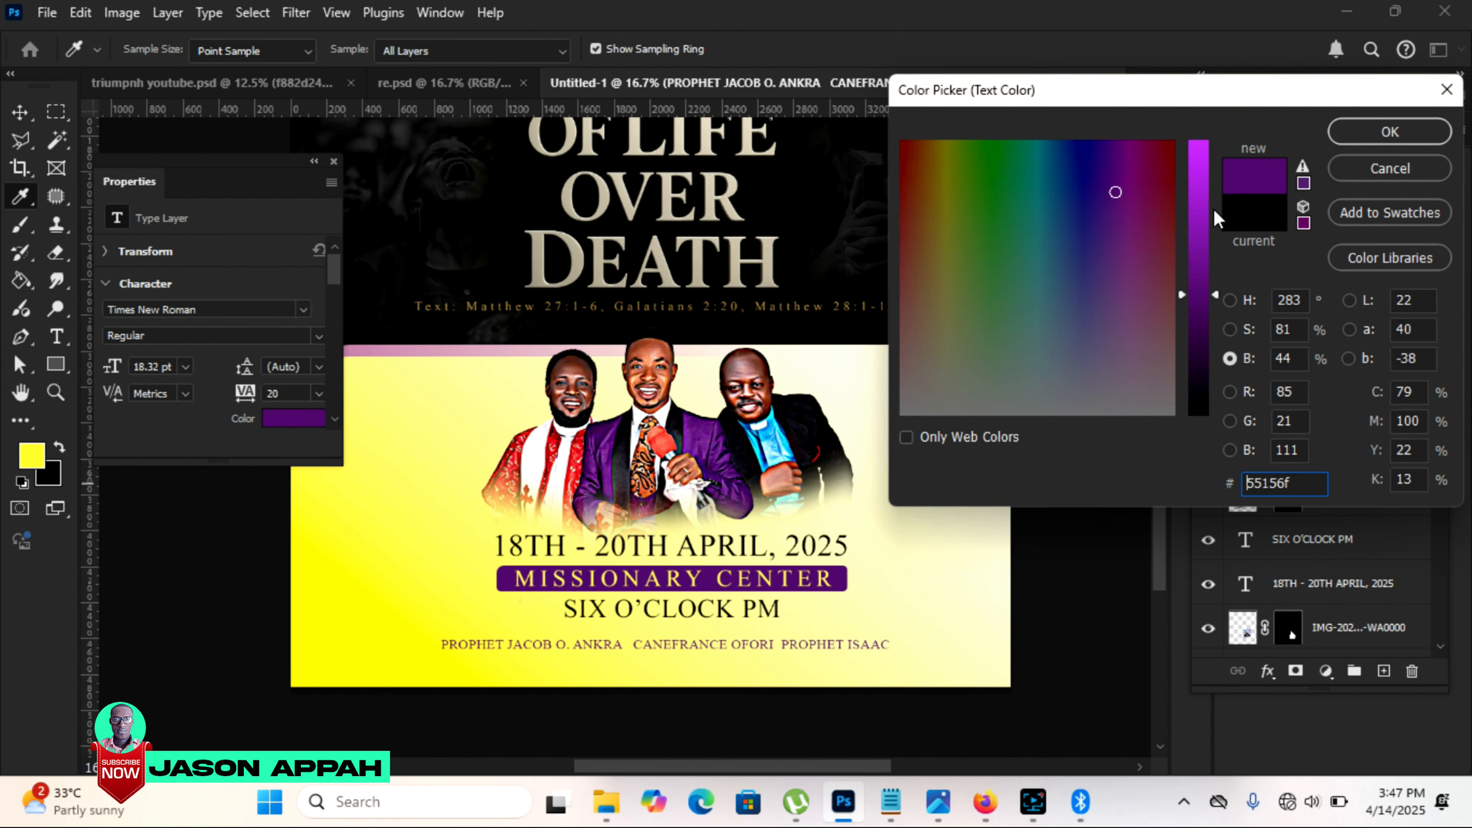
left_click(1389, 132)
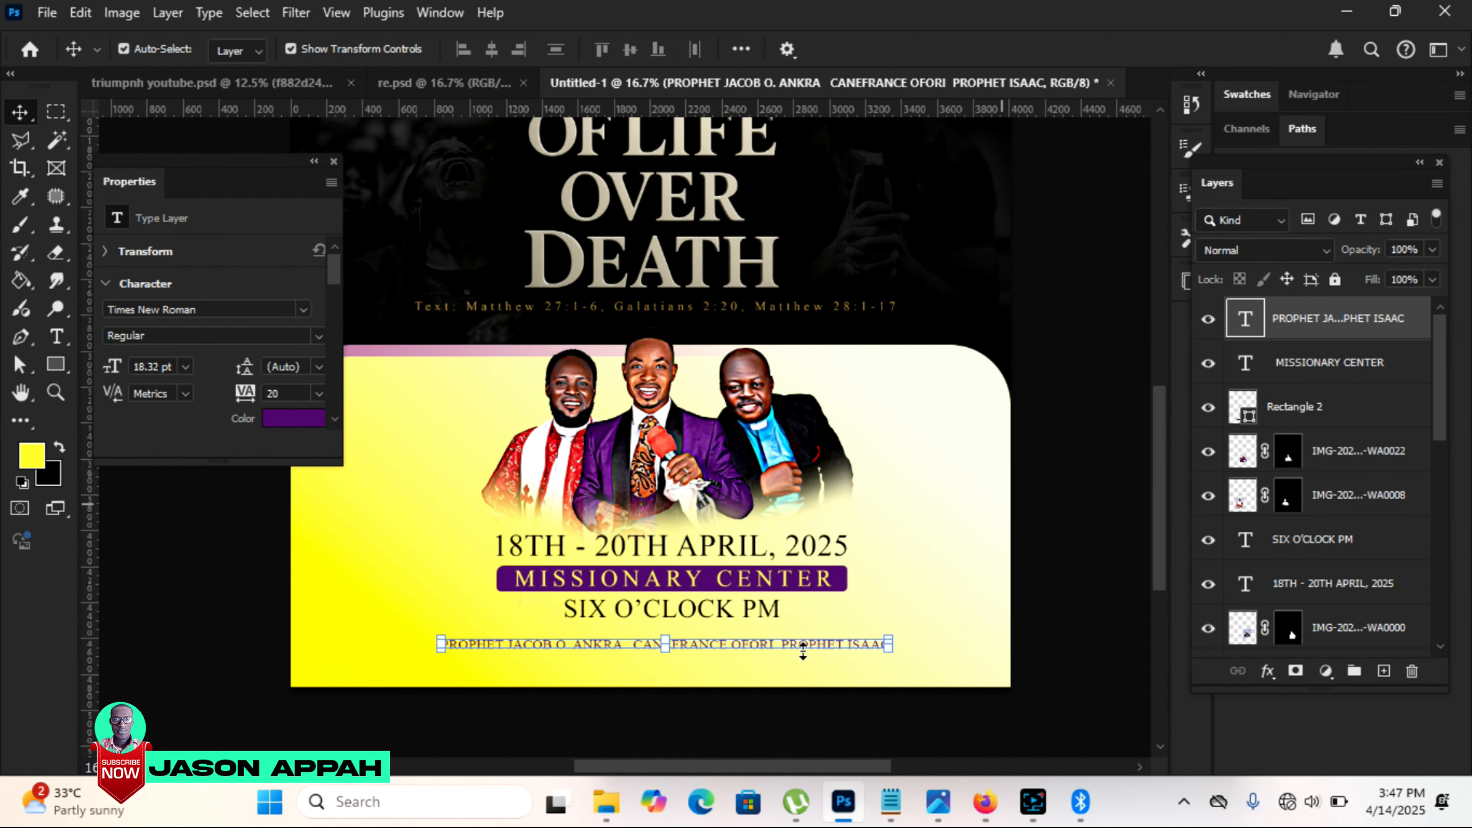
left_click_drag(829, 644, 826, 640)
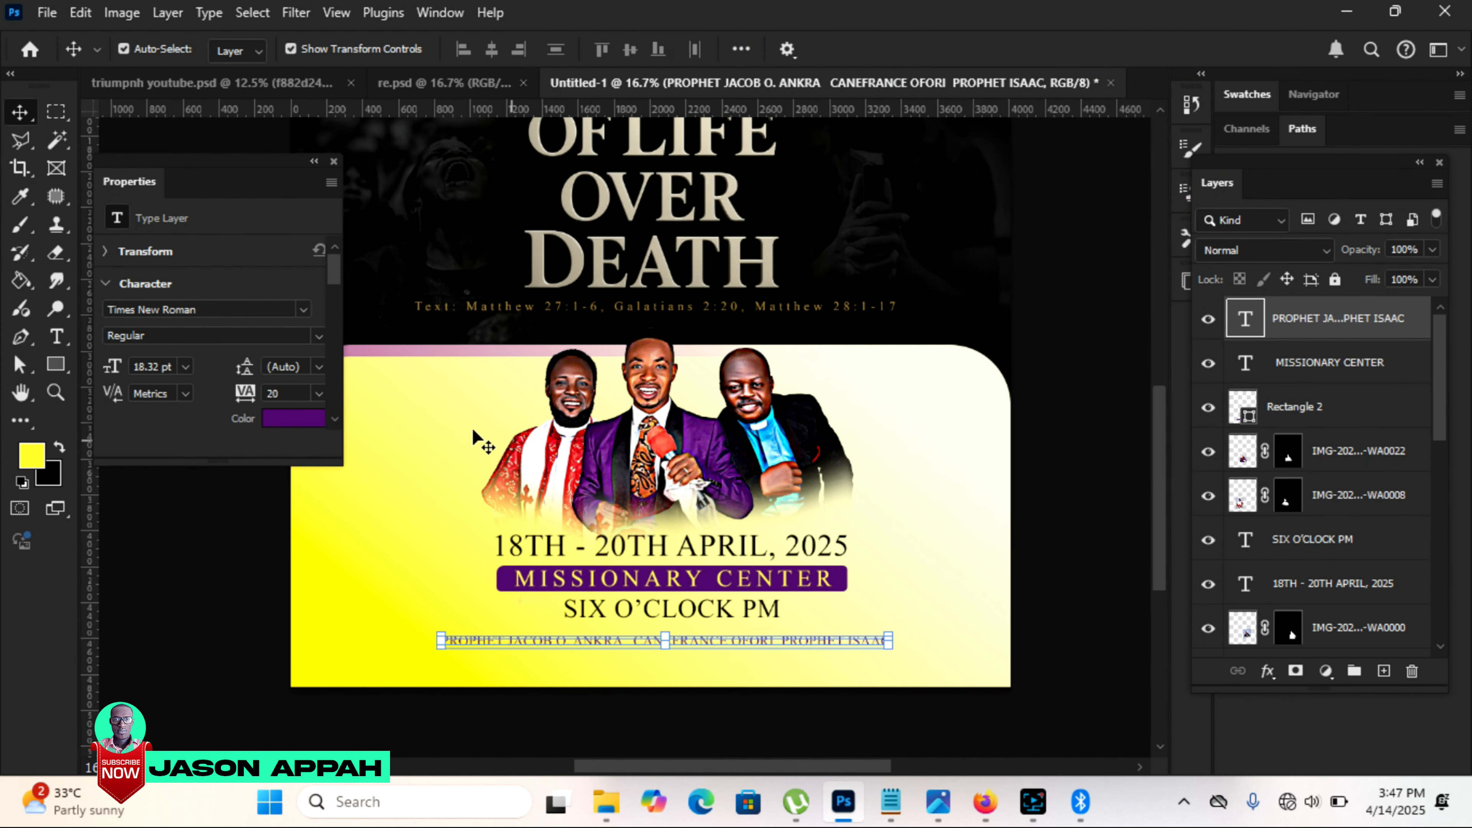
Step: Switch to the Notepad notes and copy the word "Speakers"
mouse_move(891, 801)
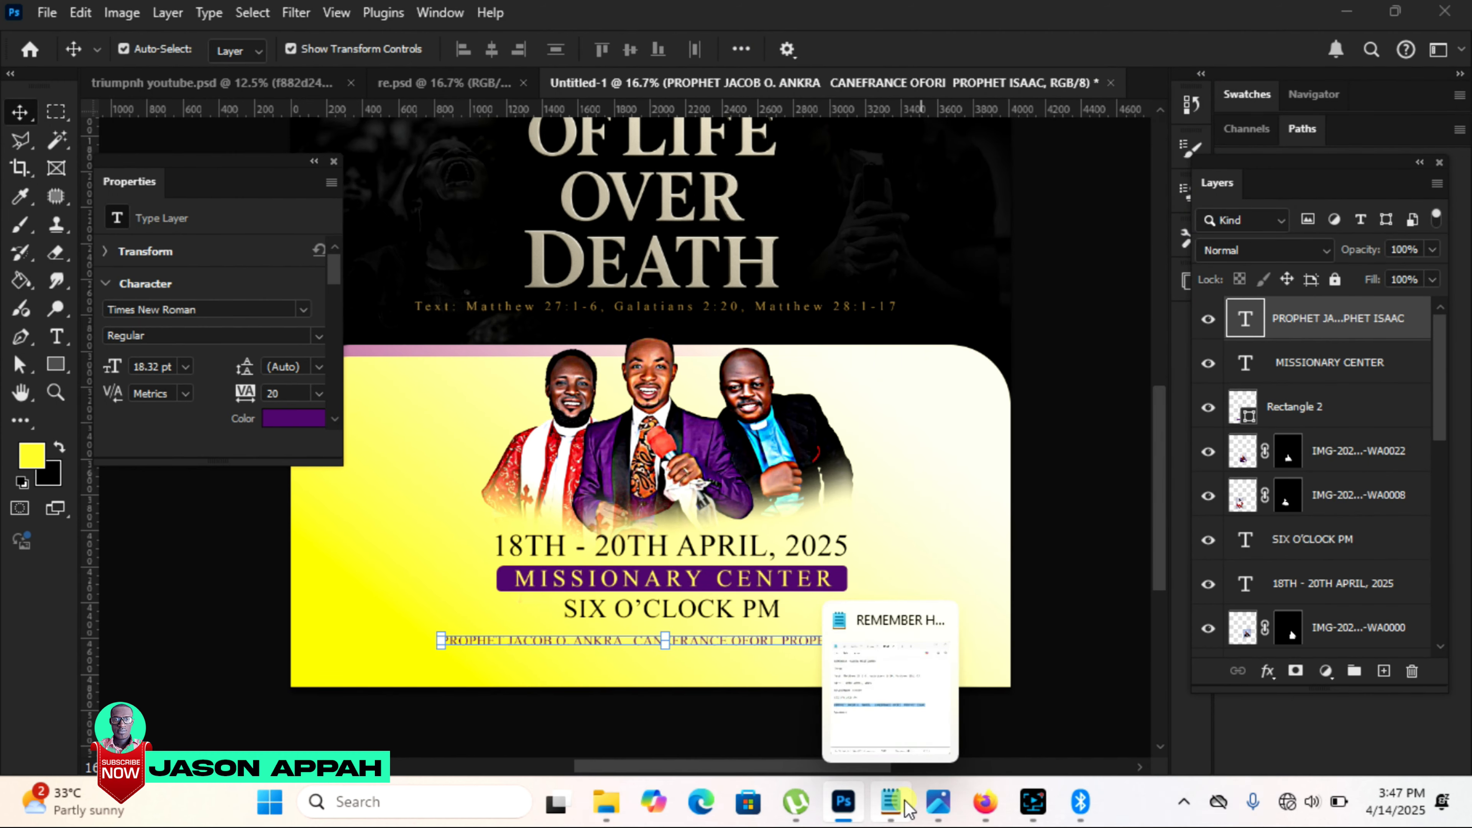
left_click(909, 664)
double_click(695, 550)
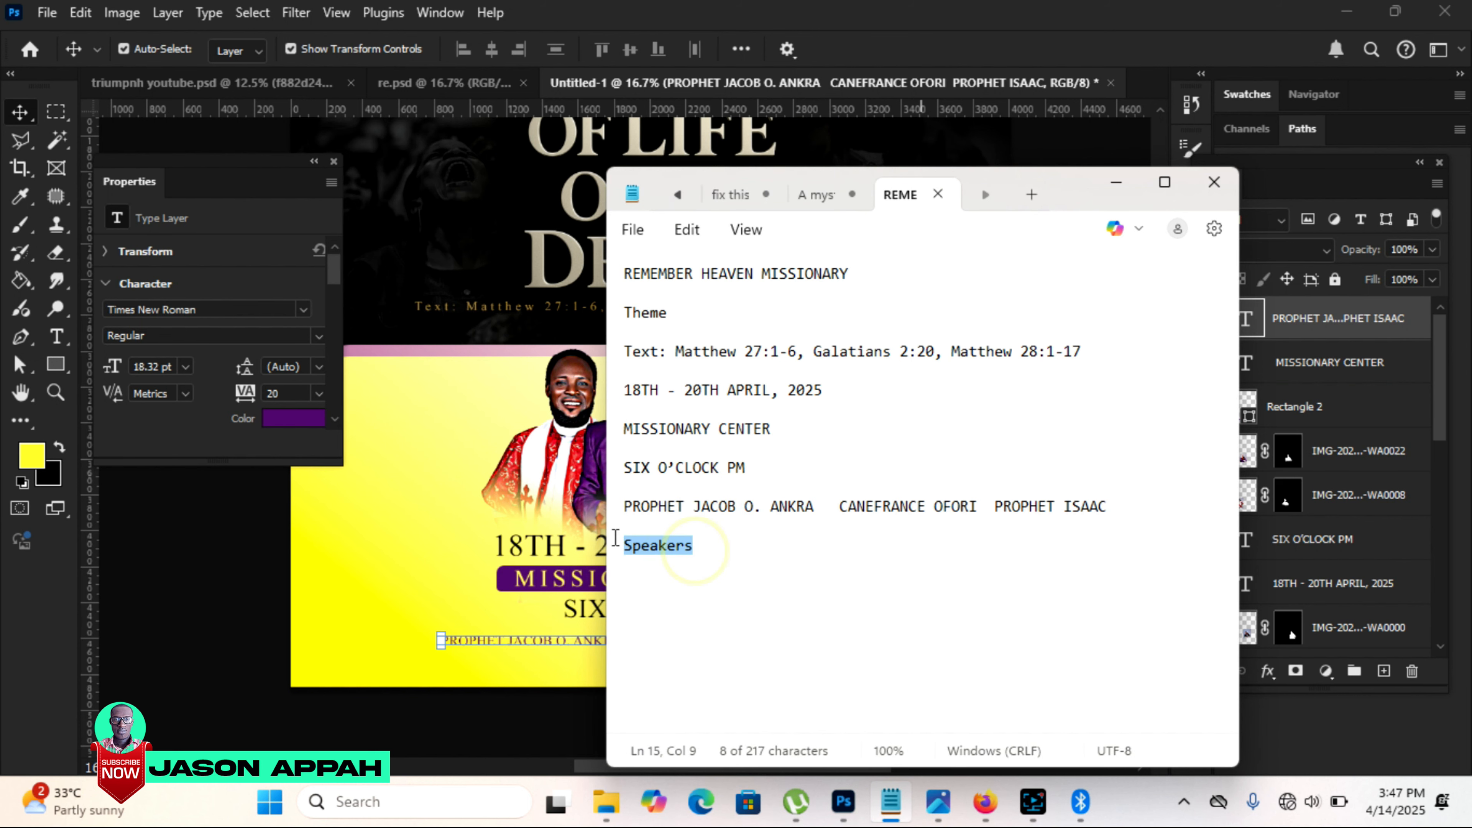
right_click(645, 549)
left_click(718, 114)
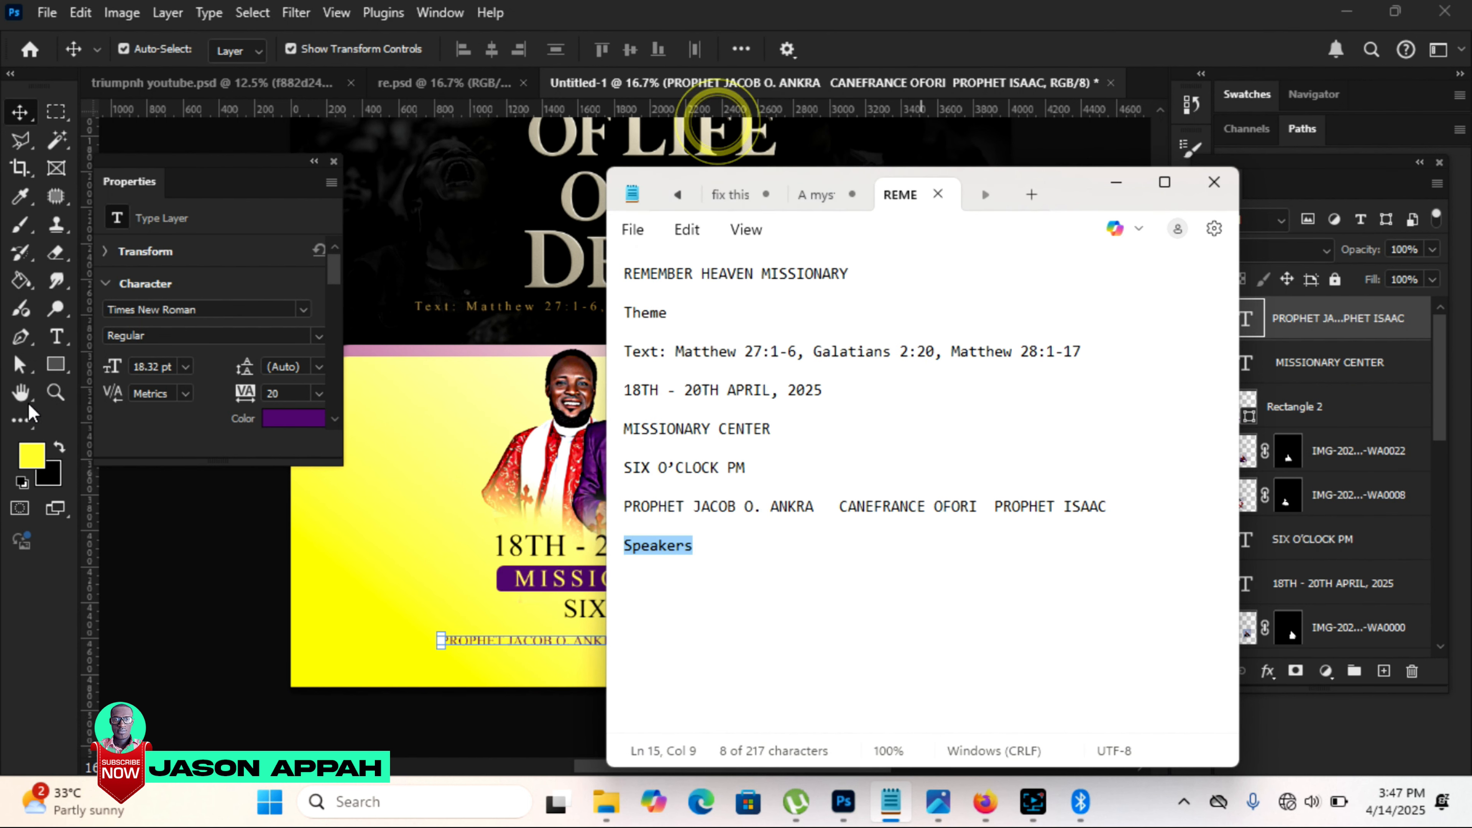
Step: Return to Photoshop and paste "Speakers" as a new horizontal text line beside the leftmost minister portrait
key("alt+Tab")
left_click(57, 336)
left_click(391, 421)
right_click(392, 421)
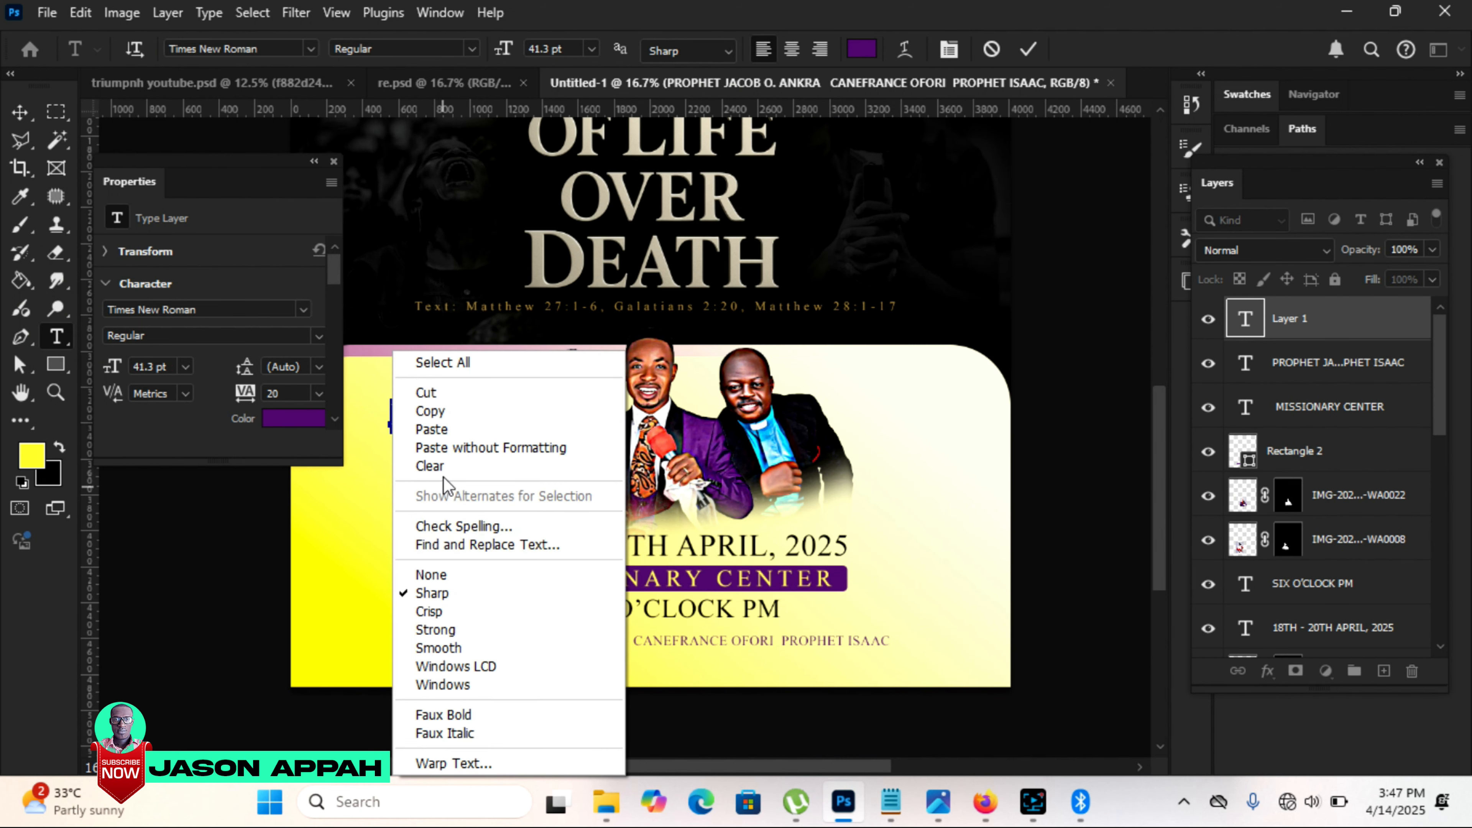
left_click(431, 428)
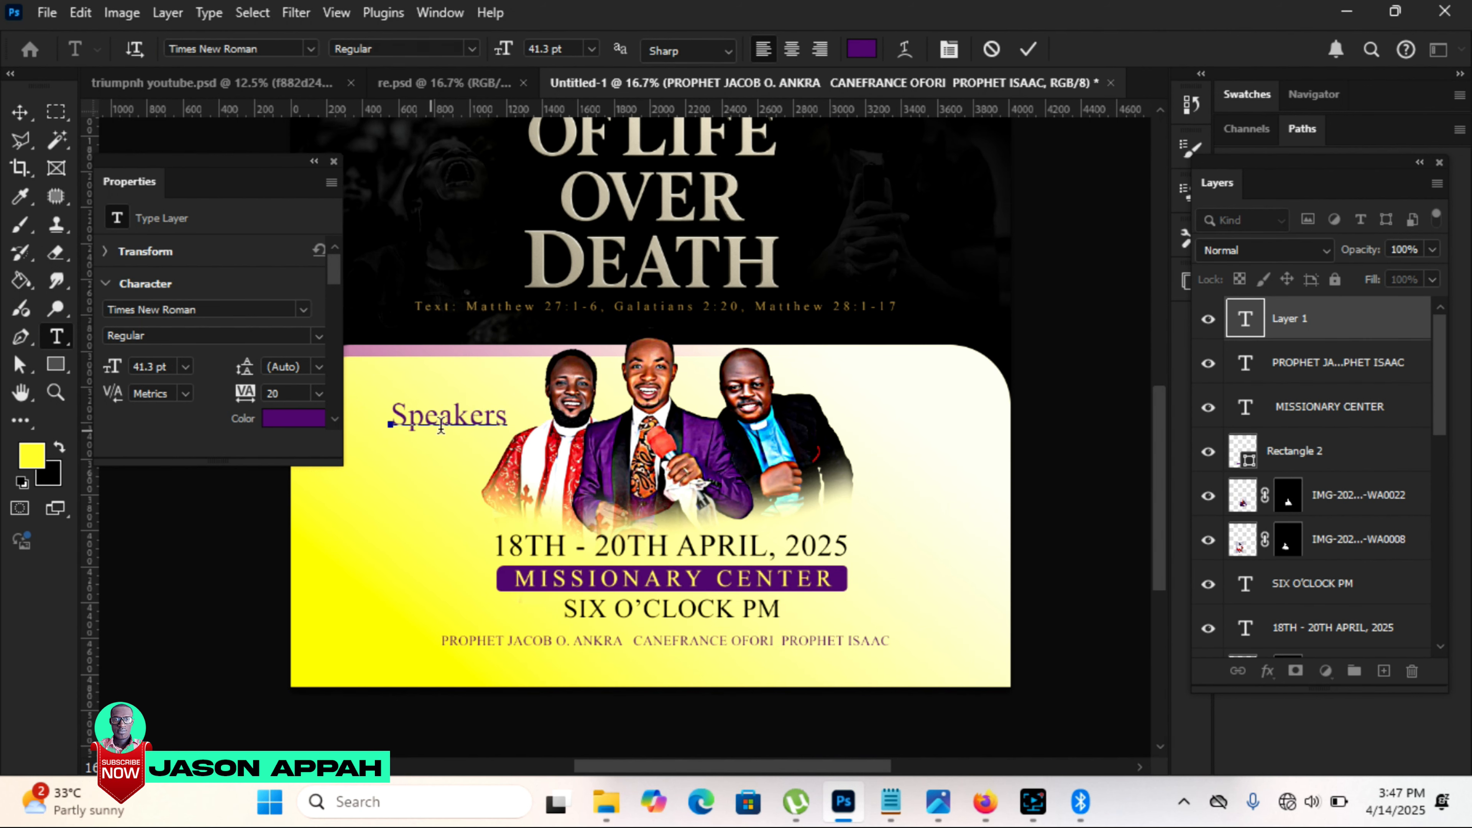
Step: Set the "Speakers" text in the Tuesday Night font and scale it to 74.71% next to the leftmost portrait
left_click_drag(504, 414, 386, 419)
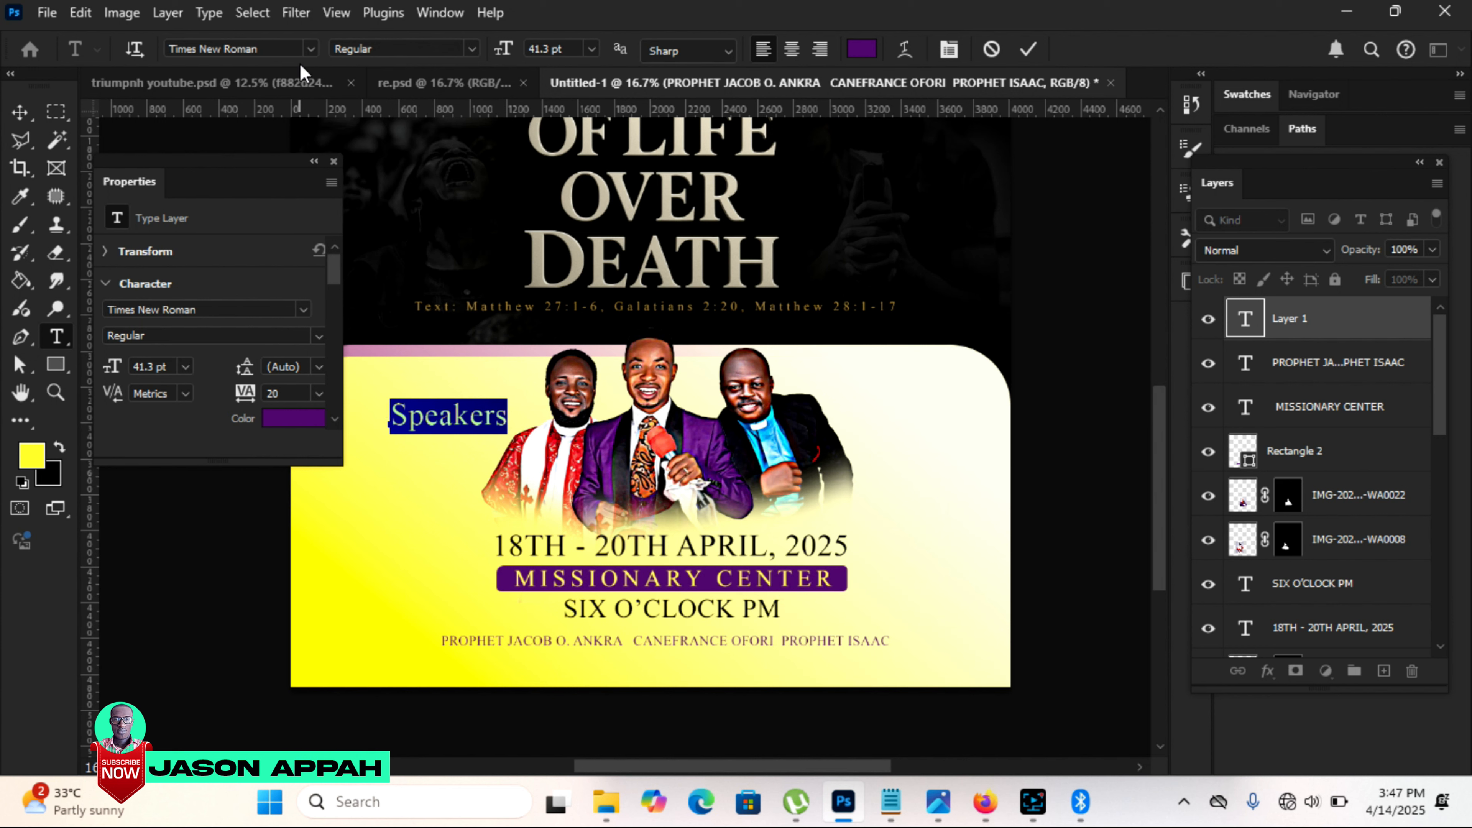
left_click(258, 50)
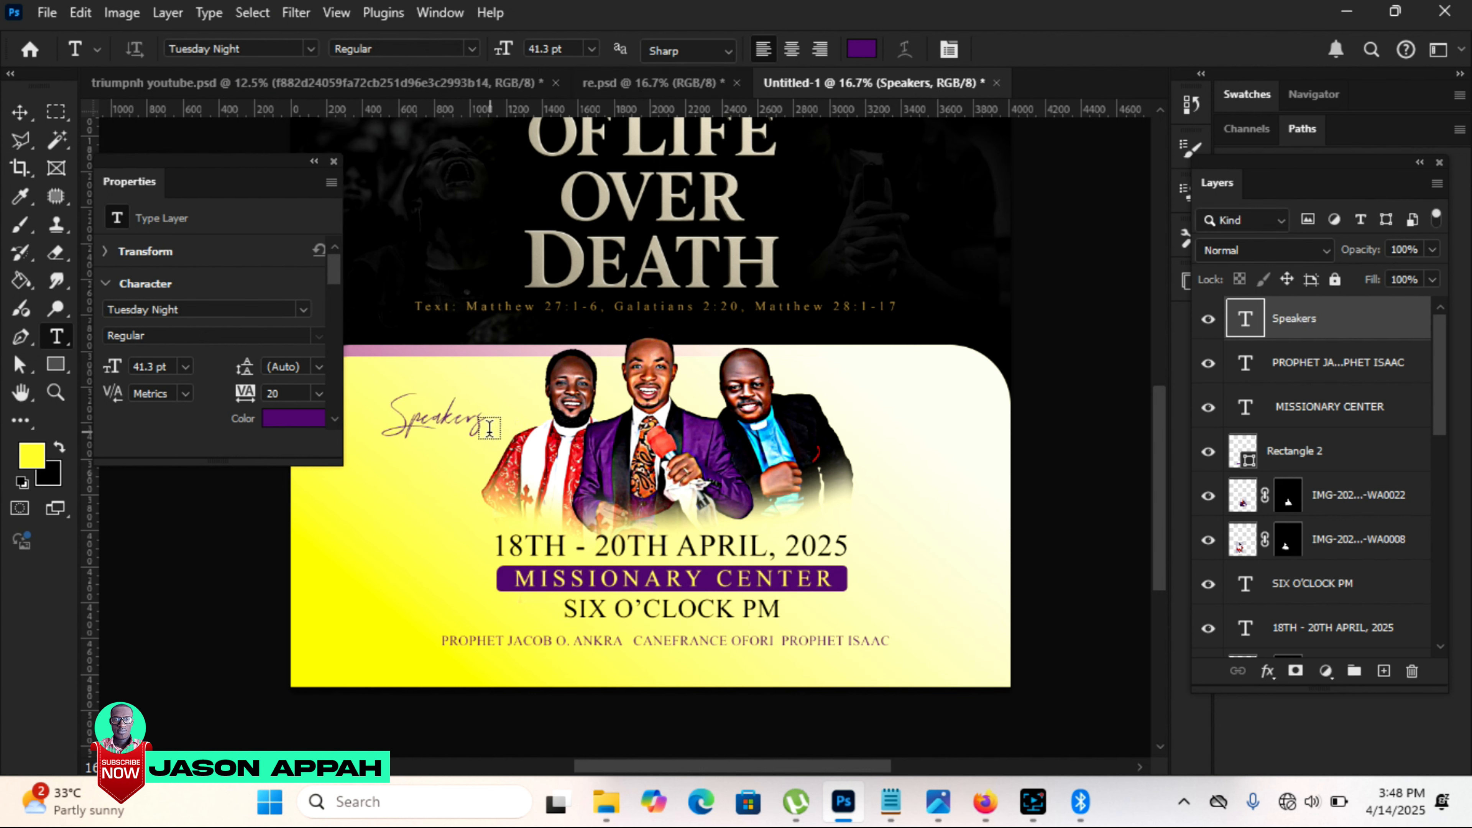
left_click(19, 120)
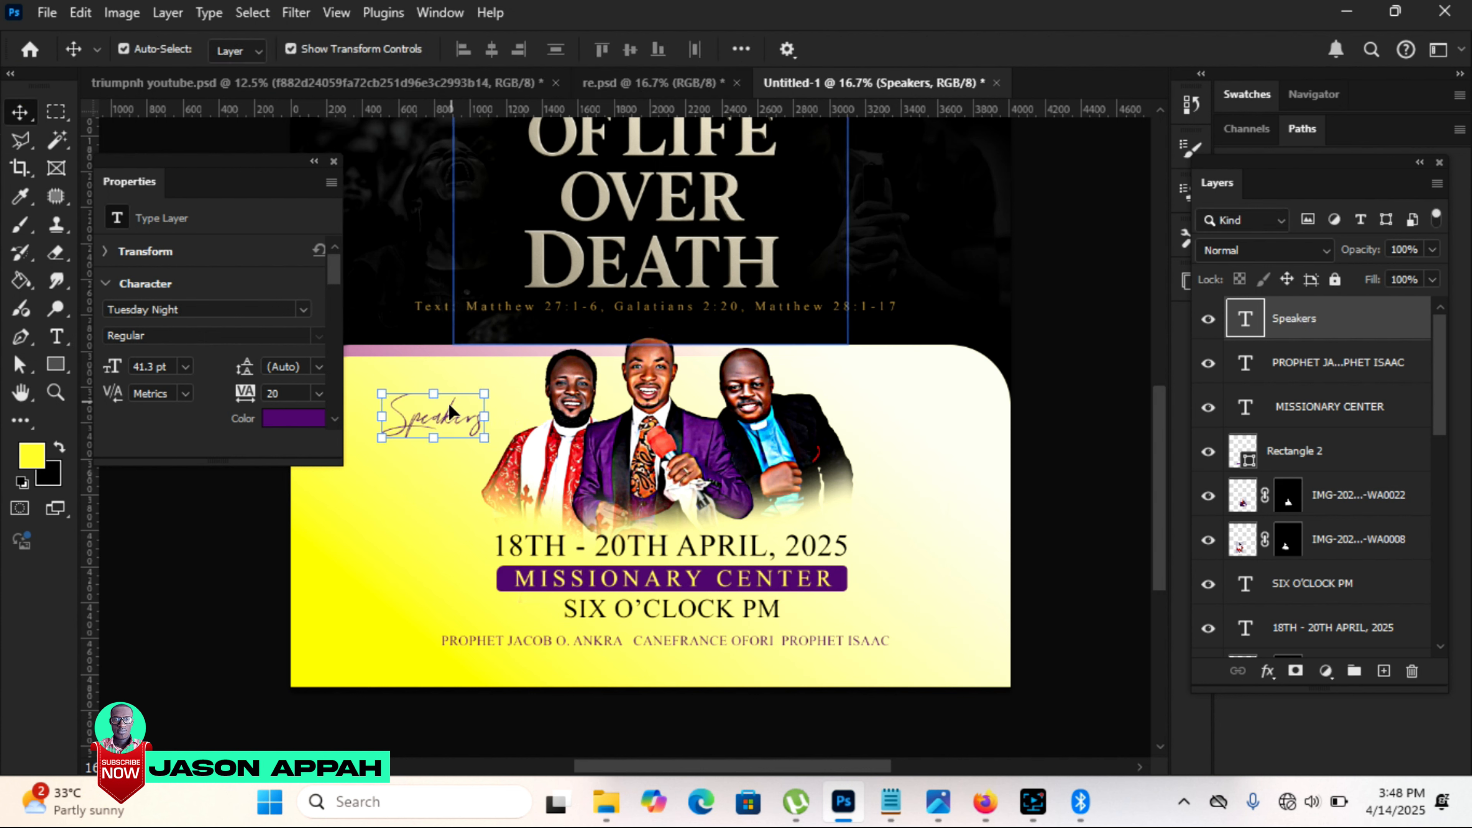
left_click_drag(446, 413, 472, 415)
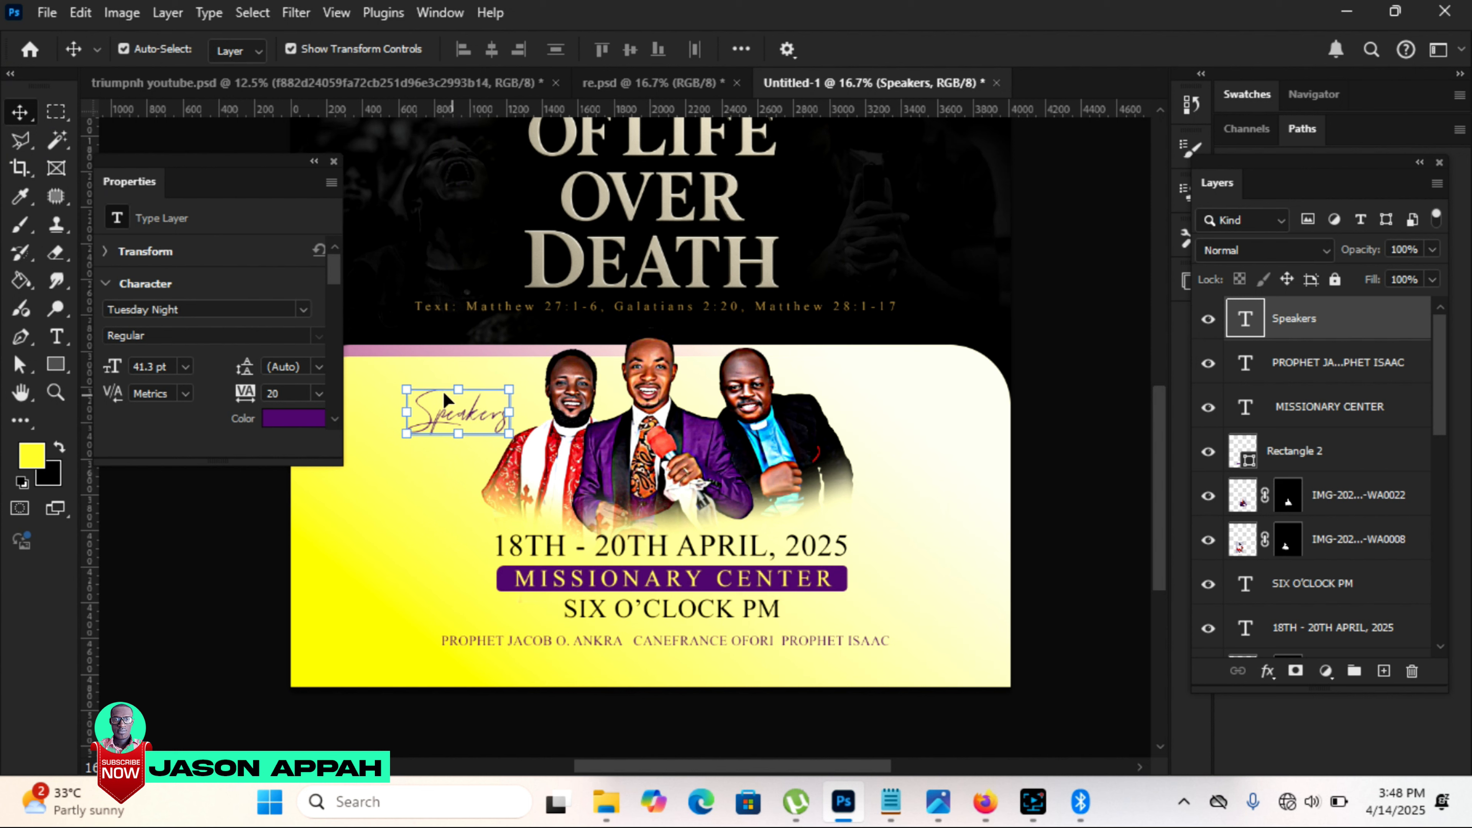
left_click_drag(406, 433, 441, 441)
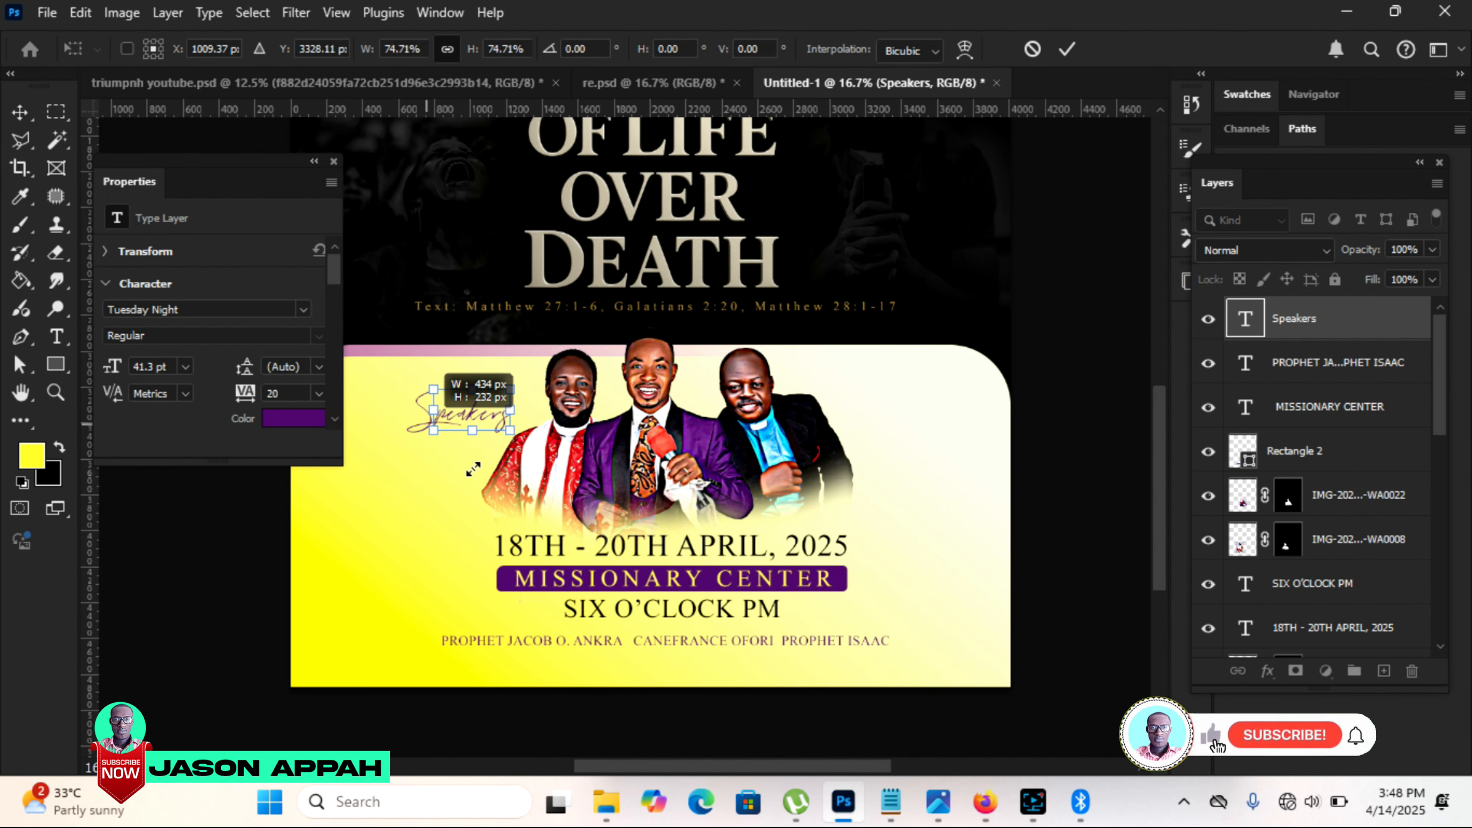
left_click_drag(473, 473, 473, 476)
Step: Duplicate the "Speakers" text to the upper left of the title and color the copy gold (#a5823f), sampled from the cross
left_click_drag(497, 612, 482, 207)
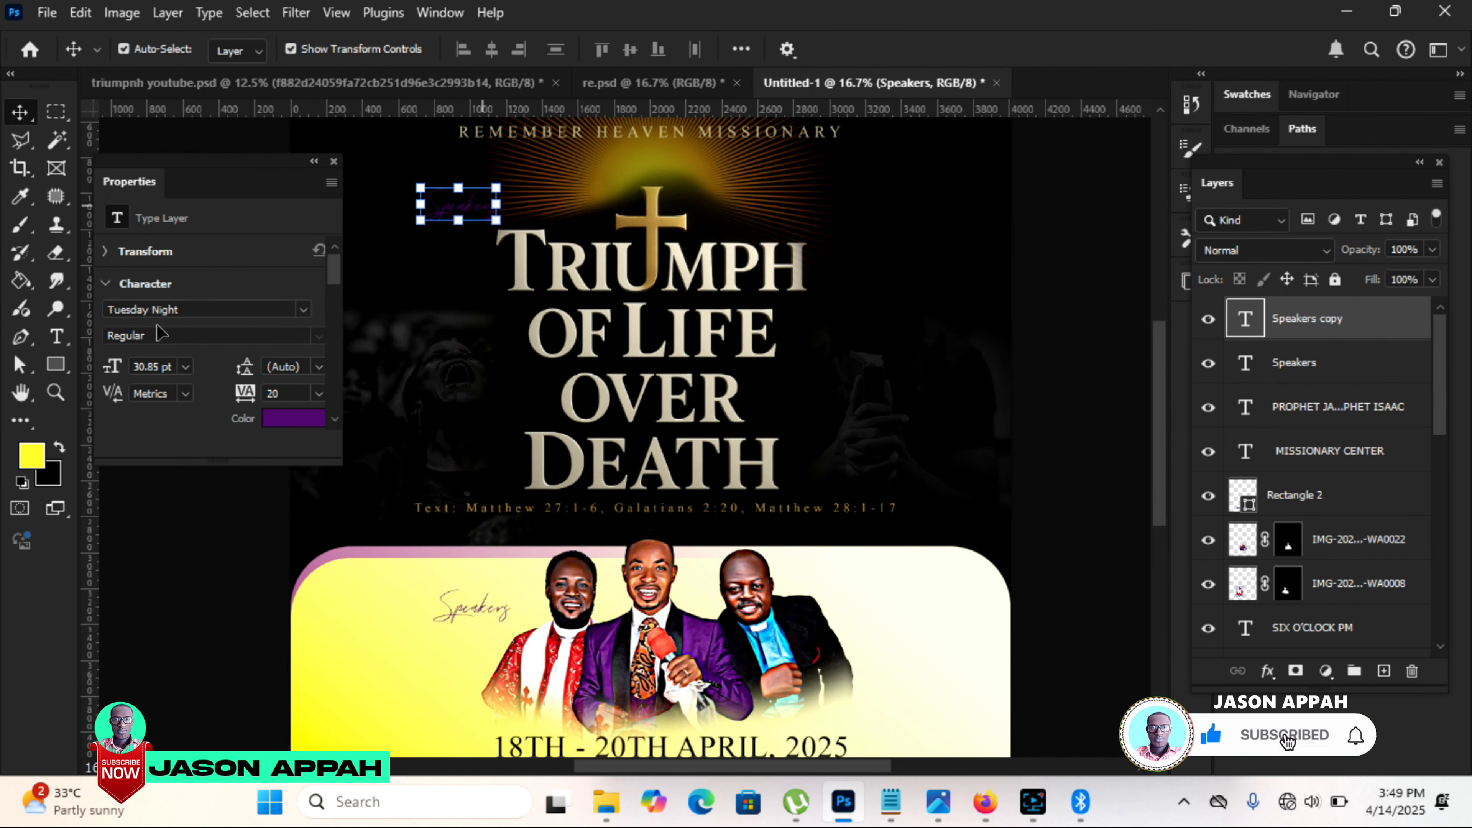
left_click(290, 419)
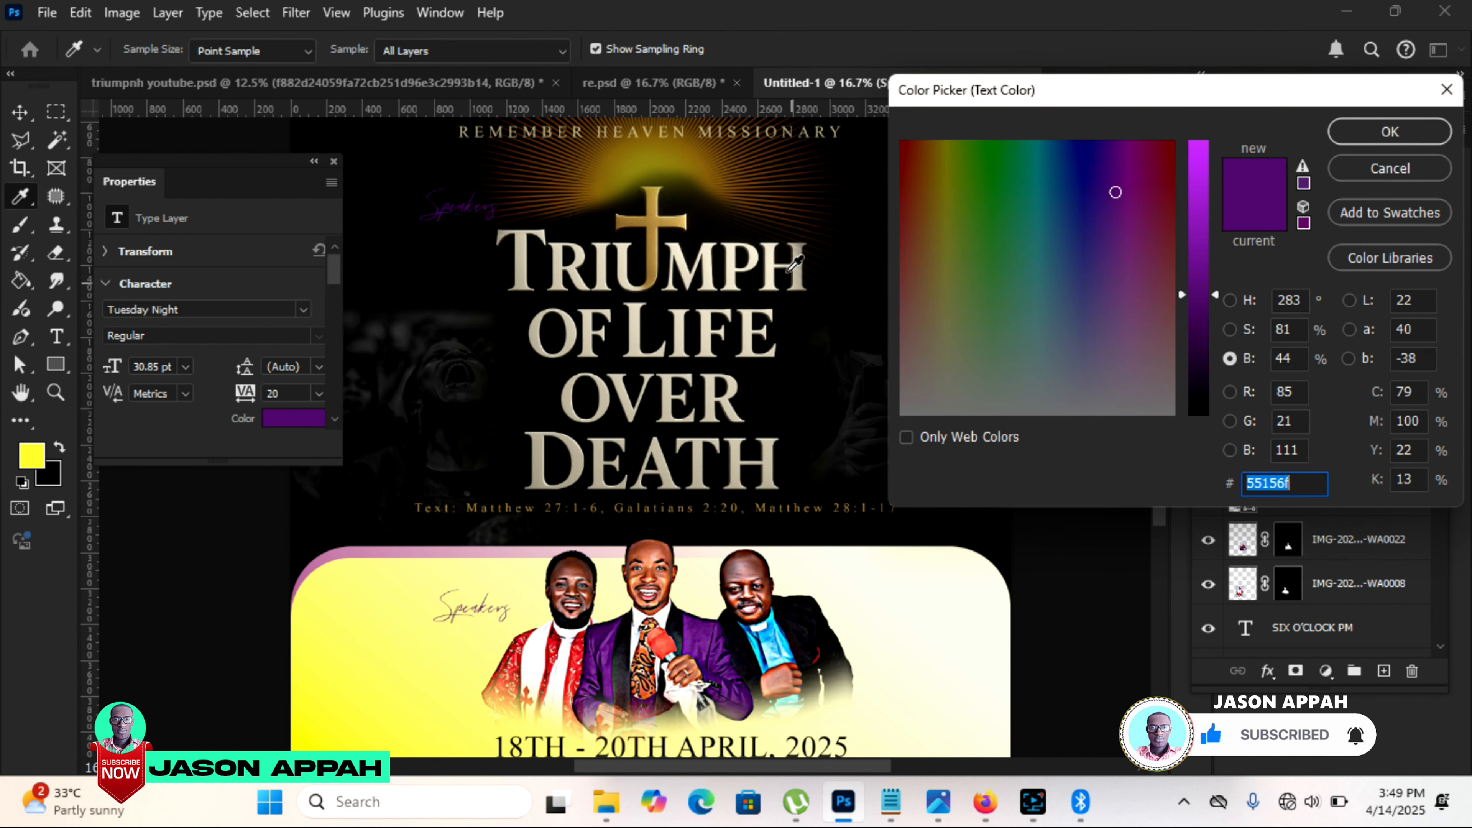
left_click(650, 216)
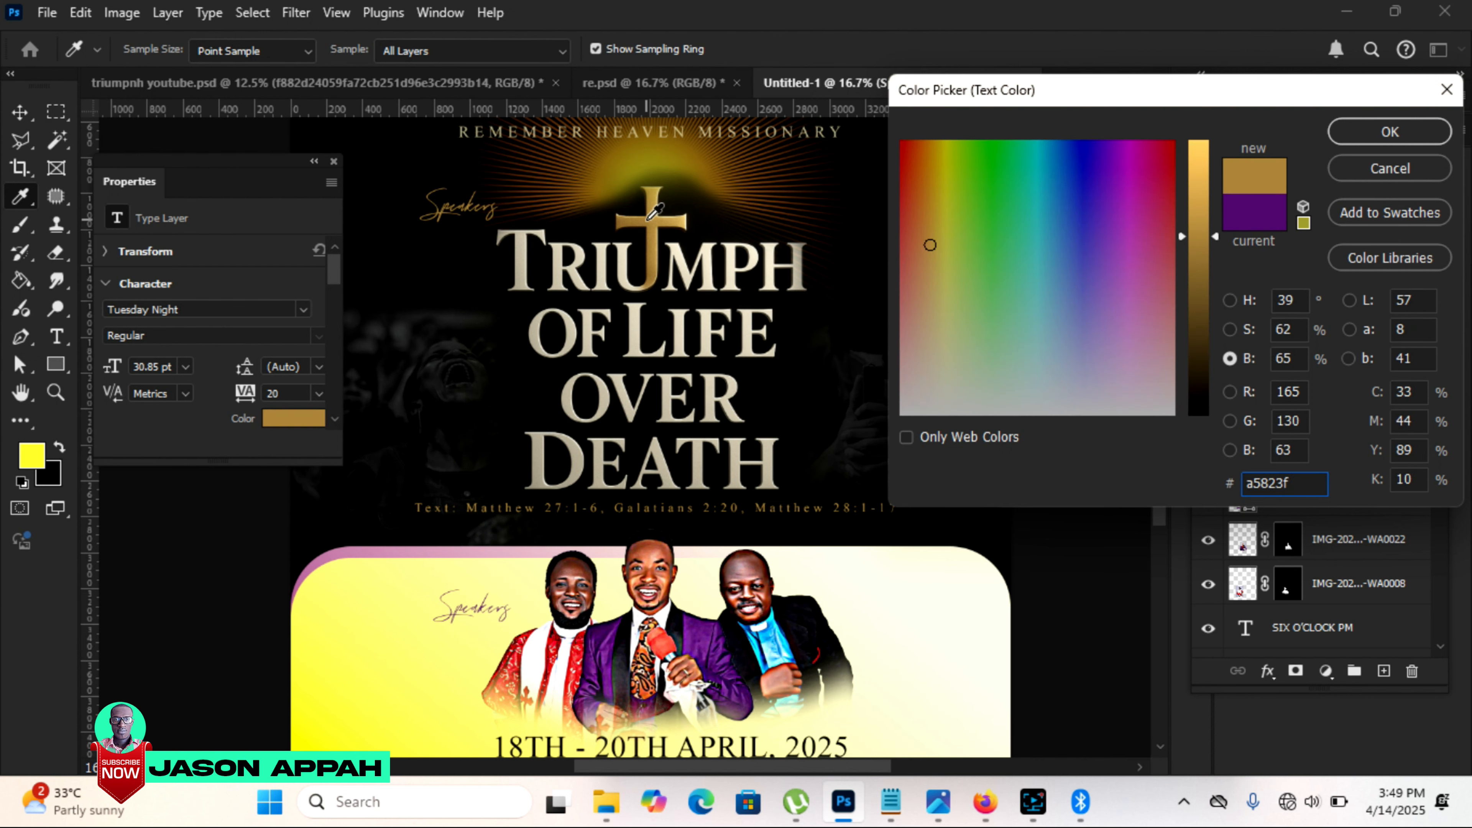
left_click(1390, 131)
key("v")
left_click(421, 204)
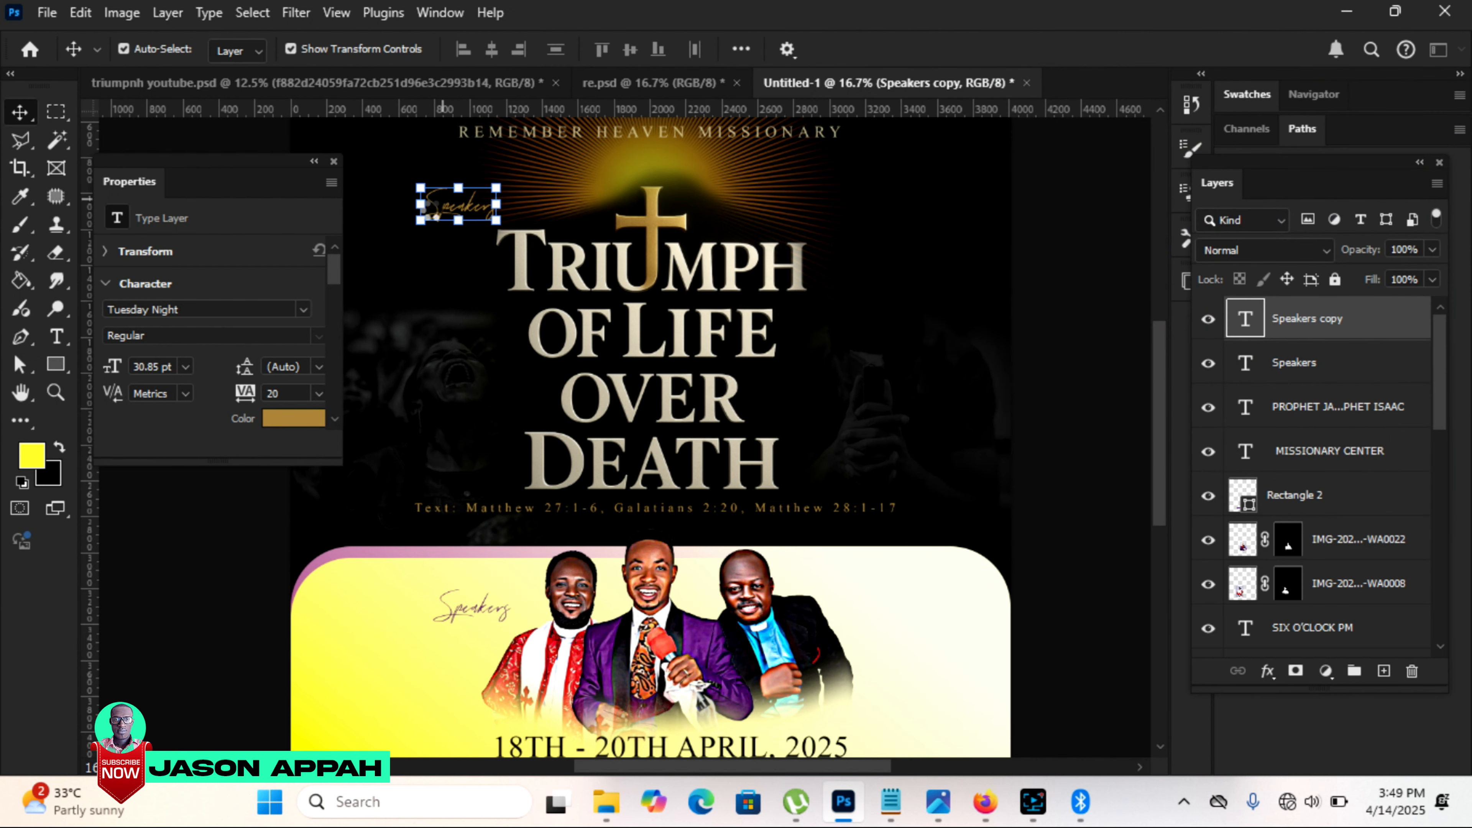
Step: Replace the gold copy's wording with "Theme:" and enlarge it to 47.18 pt above the start of the title
left_click(56, 336)
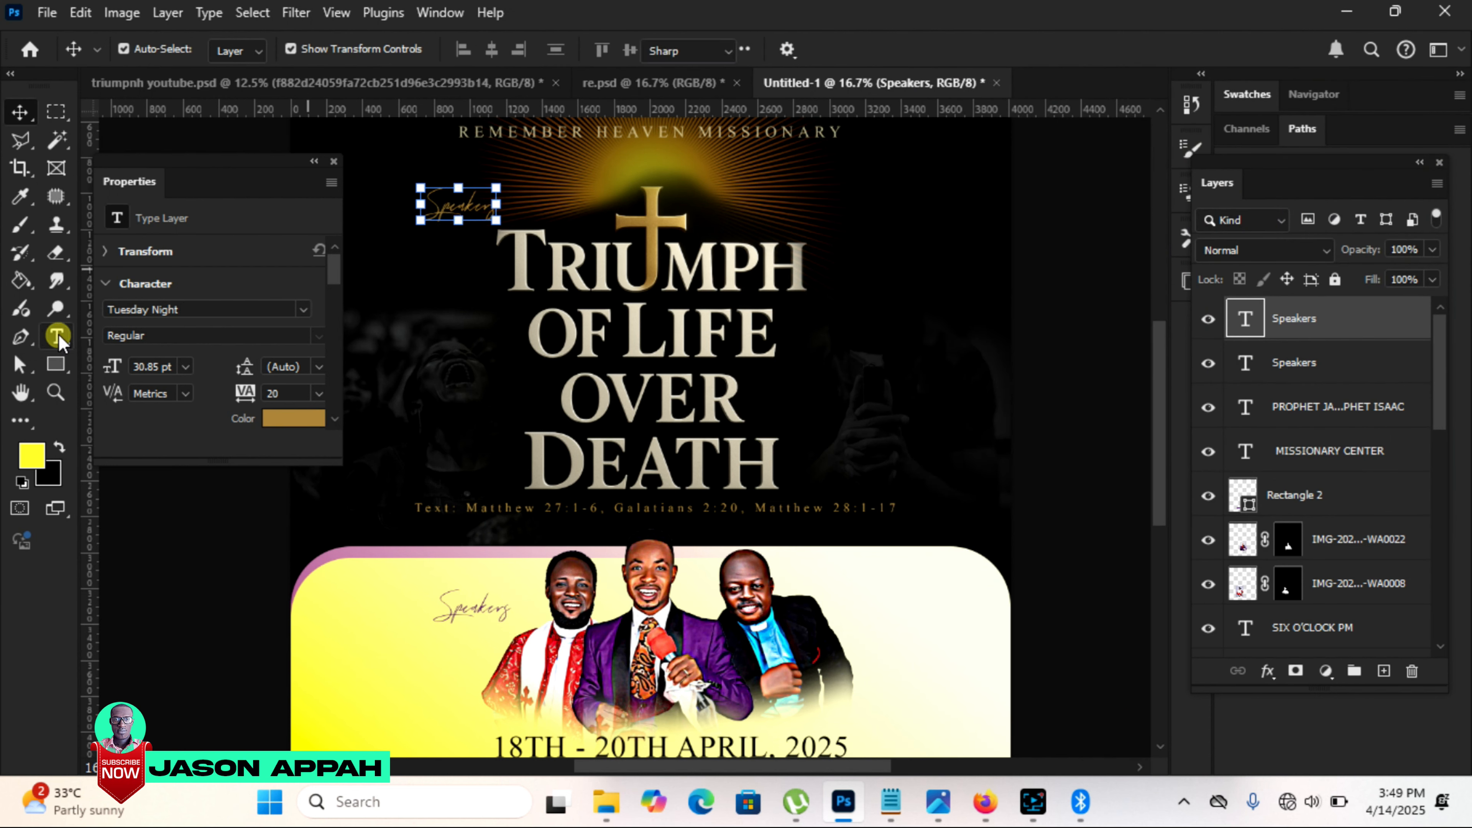
double_click(431, 203)
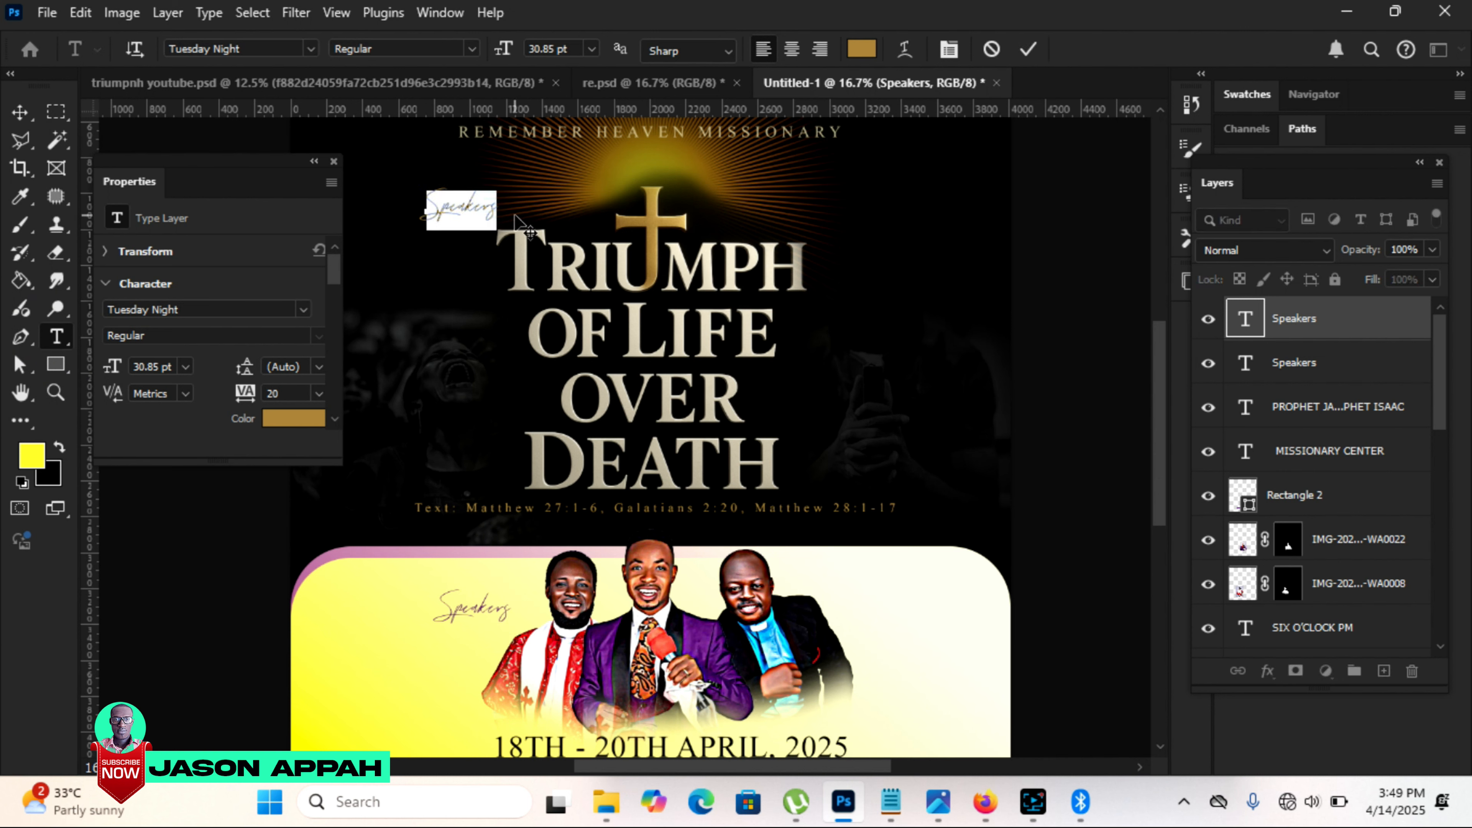
type("Theme:")
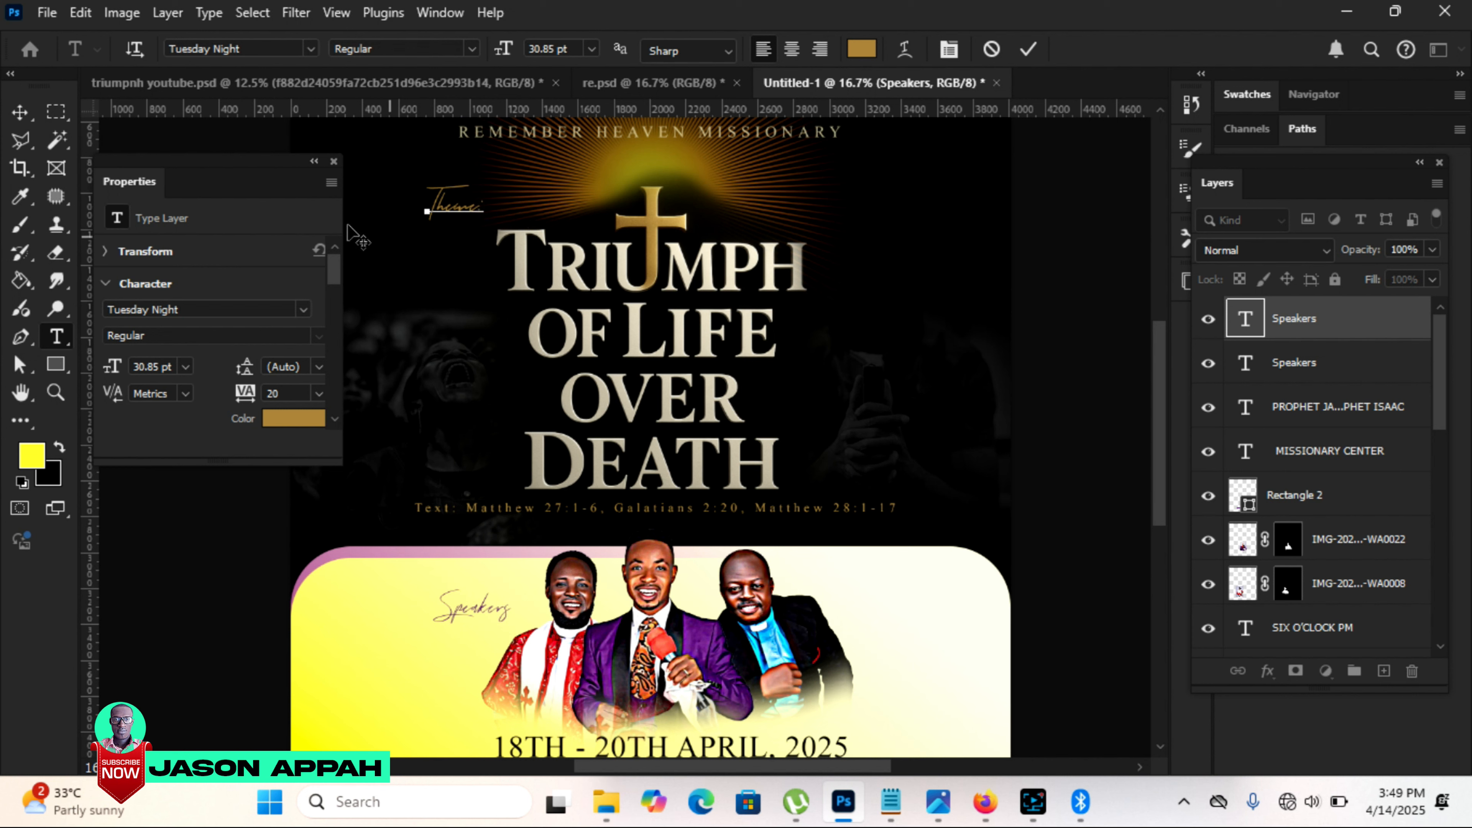
left_click(30, 116)
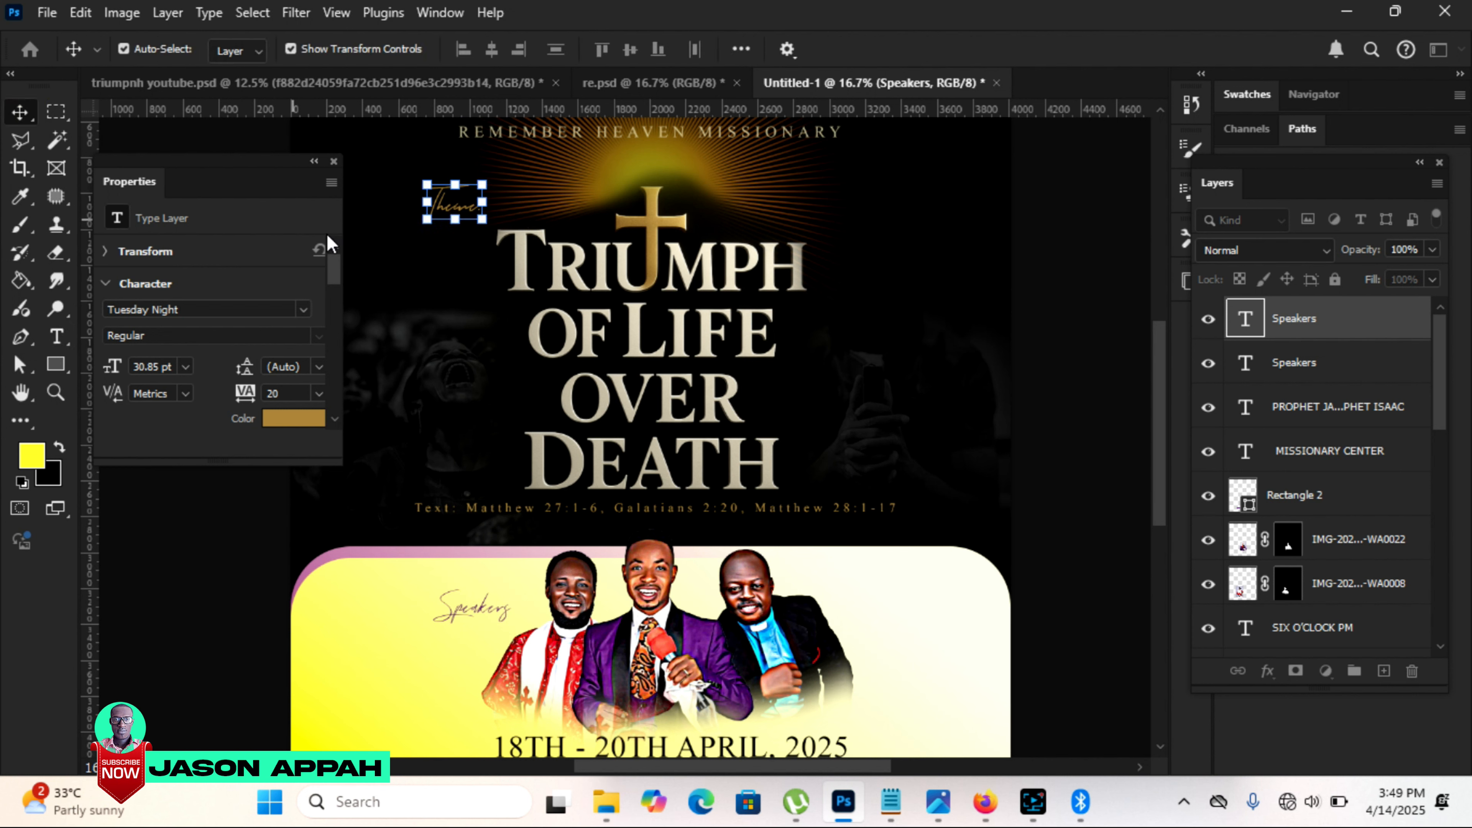
left_click_drag(488, 224, 503, 294)
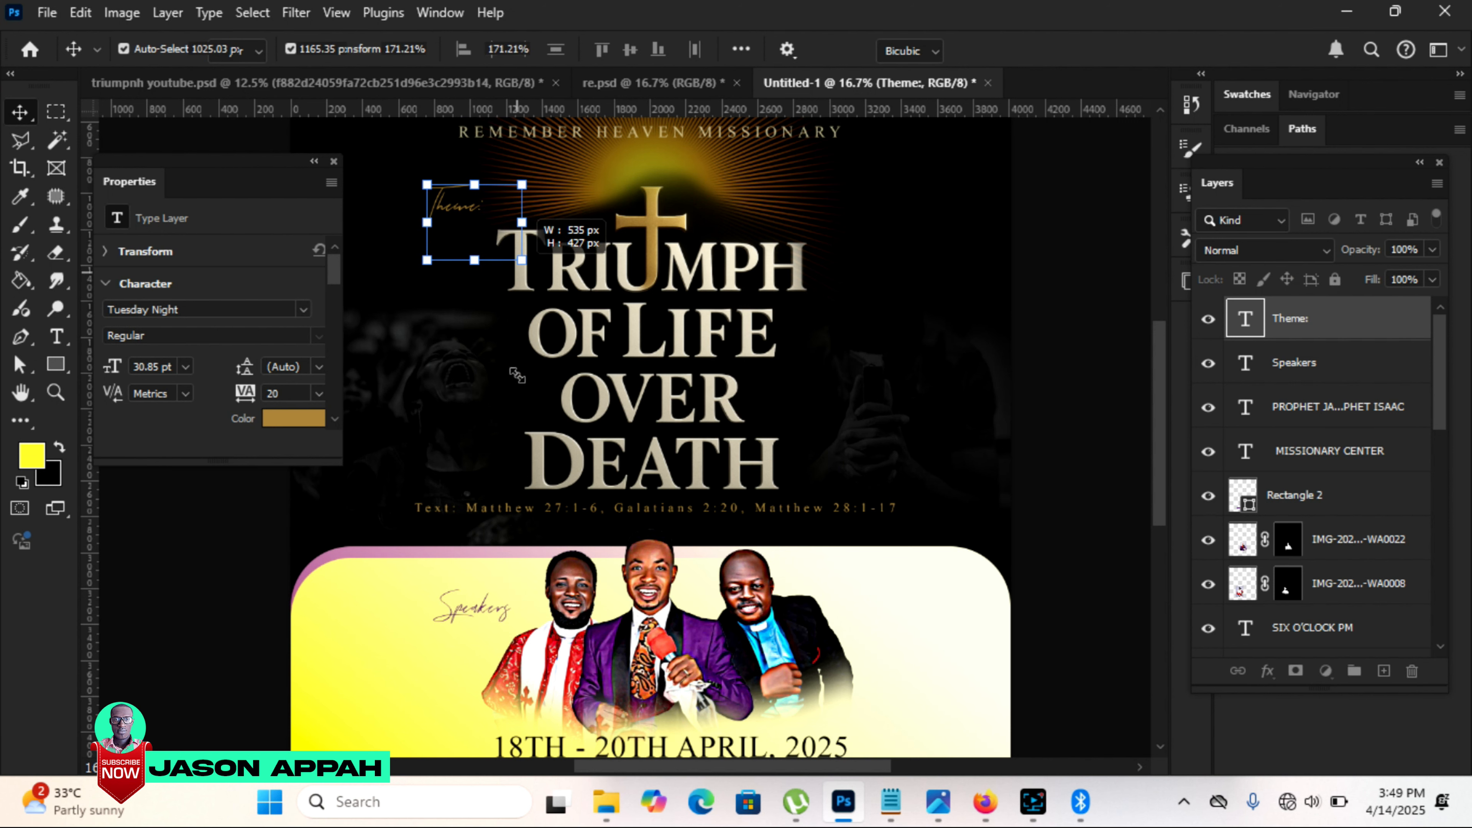
Step: Change the "Theme:" text to the American Signature font and scale it up to 178.68%
key("t")
left_click(309, 50)
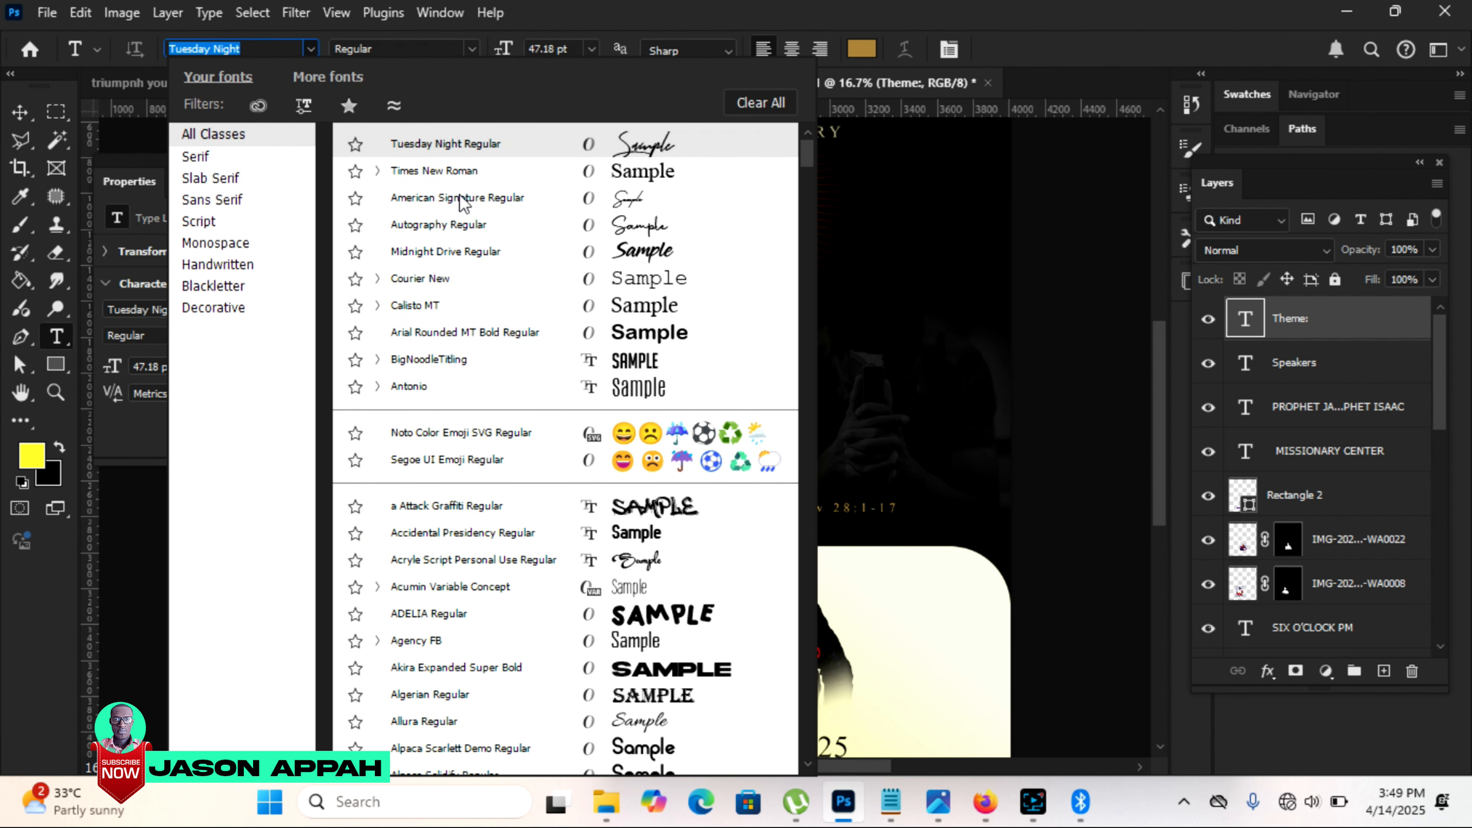
left_click(454, 198)
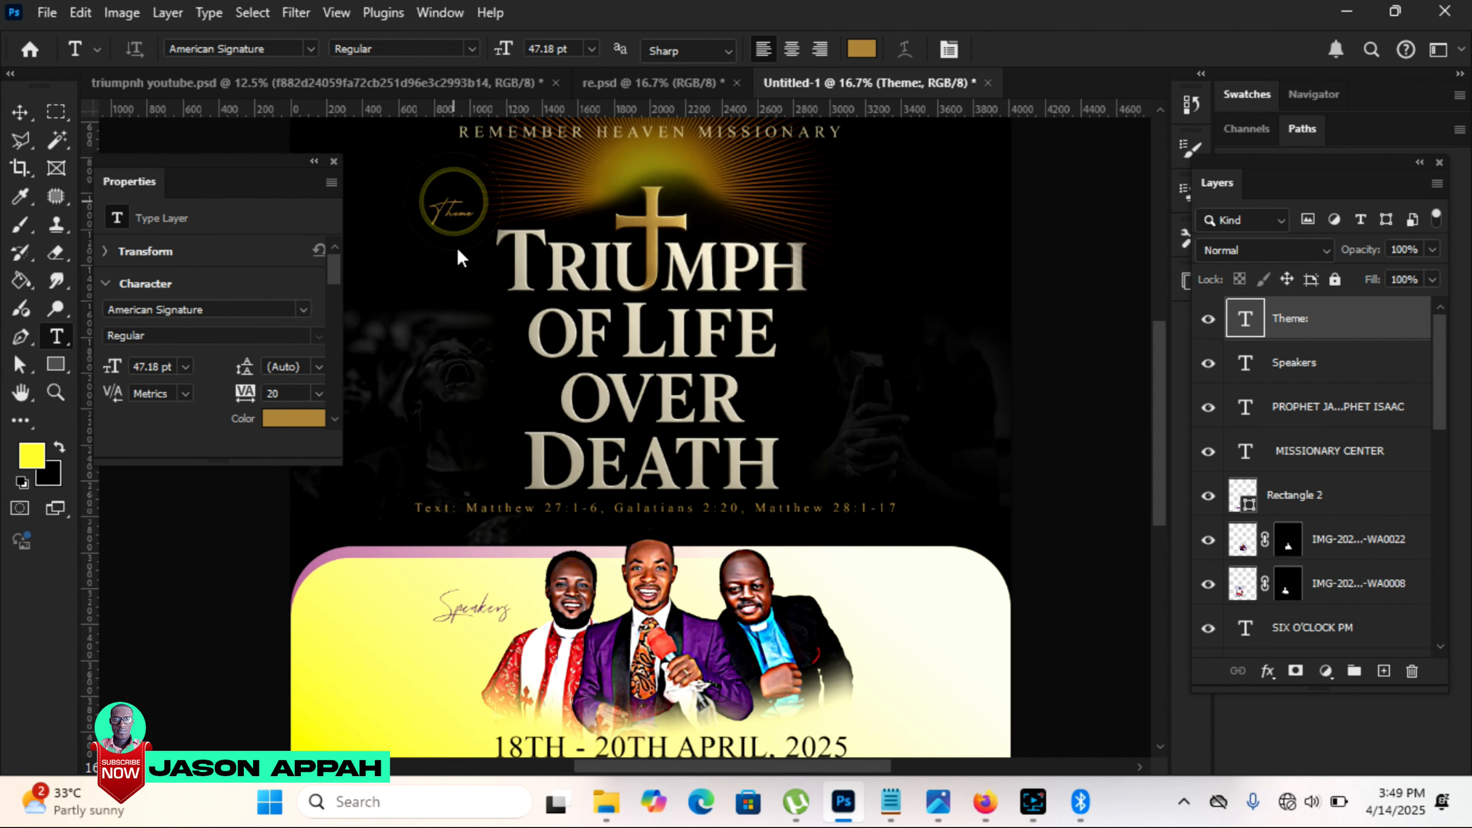
left_click(20, 111)
left_click_drag(472, 225, 511, 262)
key("Return")
Step: Nudge the "Theme:" text up and to the right so it sits just above the title's first letter, then deselect it
key("Up")
key("Up")
key("Up")
key("Up")
key("Up")
key("Up")
key("Up")
key("Up")
key("Up")
key("Up")
key("Up")
key("Up")
key("Up")
key("Up")
key("Up")
key("Up")
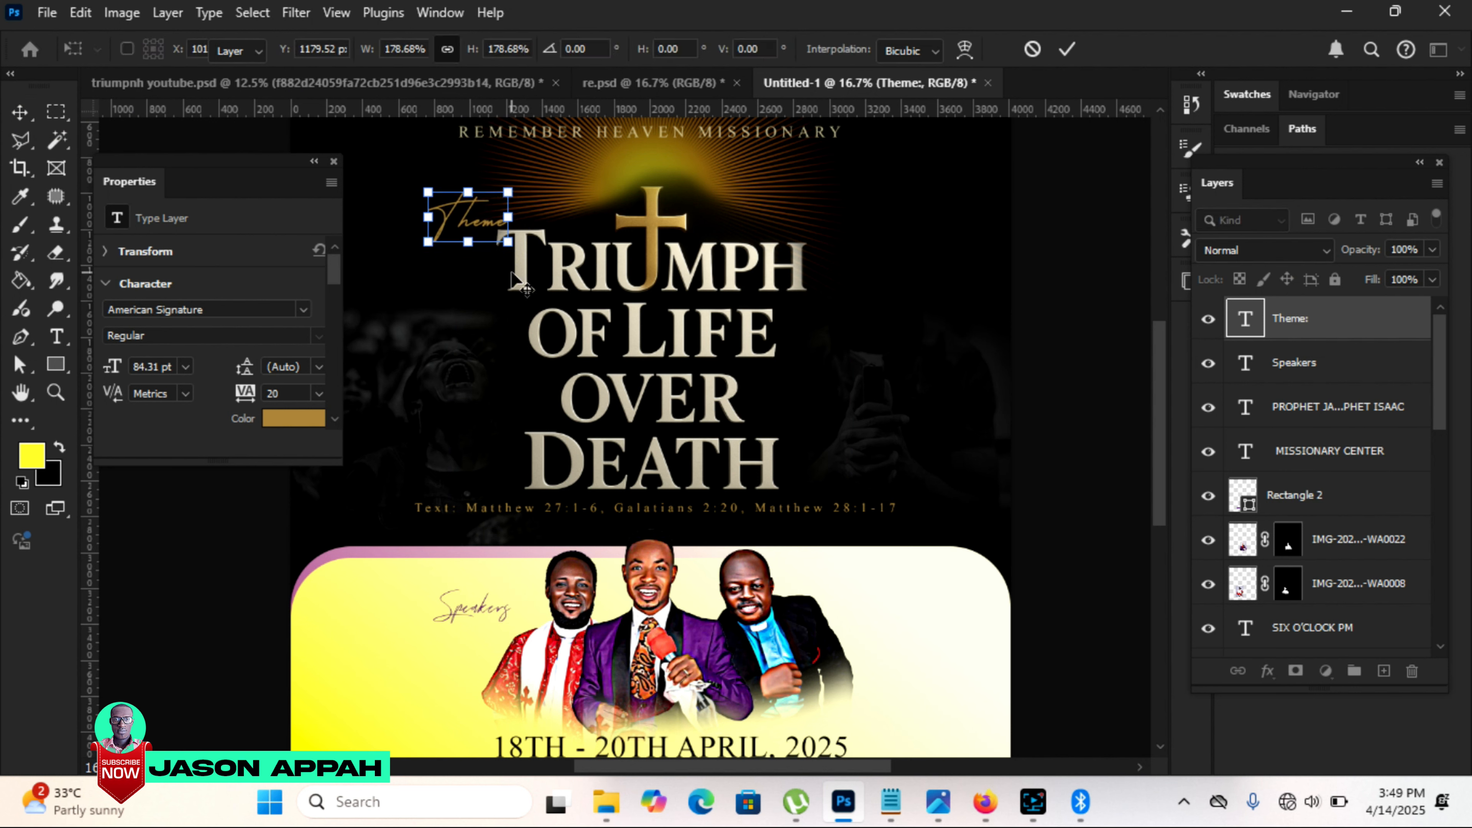
key("Return")
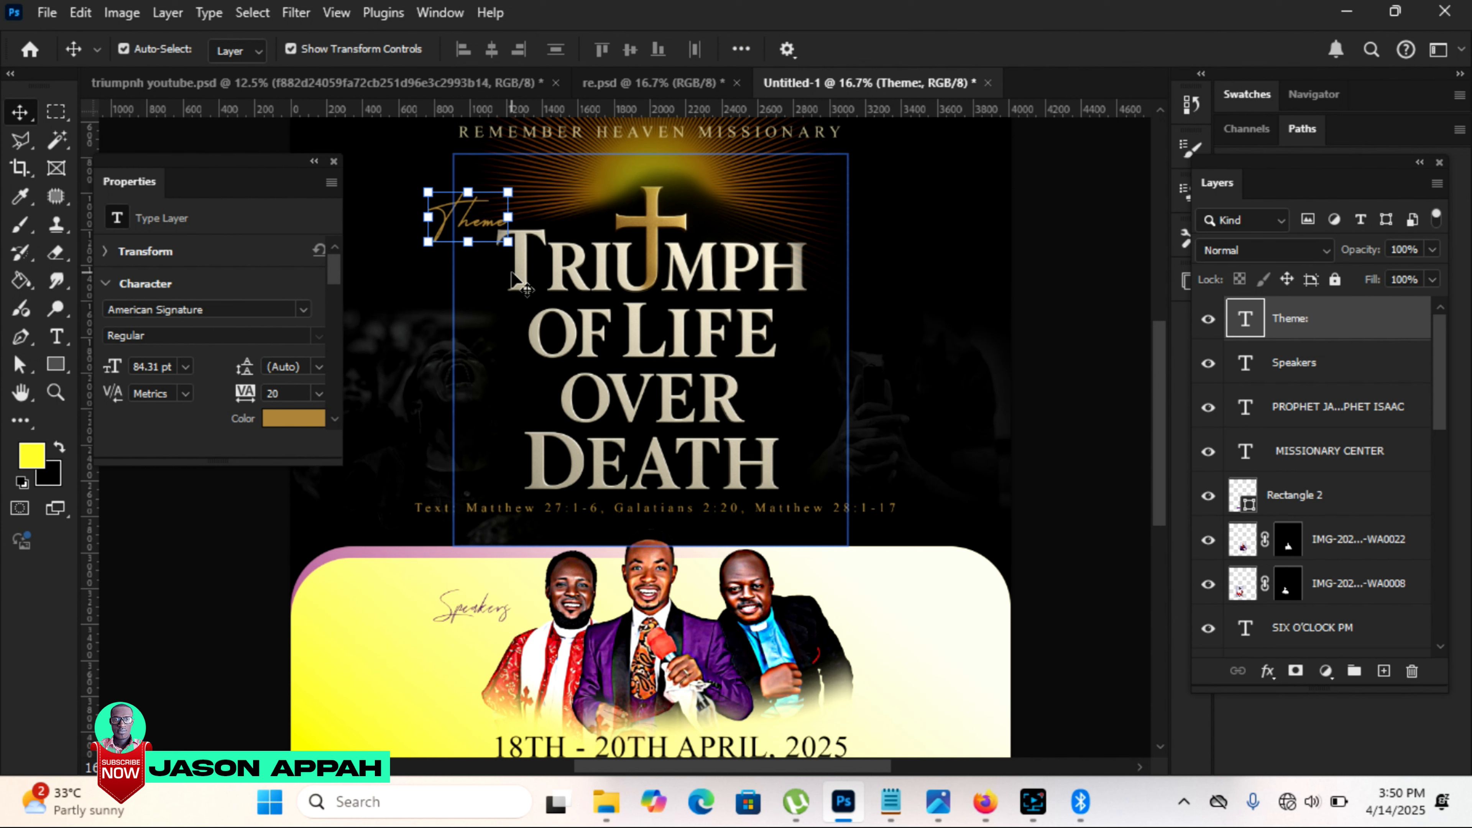
key("Right")
key("Right")
key("Right")
key("Right")
key("Right")
key("Right")
key("Up")
key("Up")
key("Up")
key("Up")
key("Up")
key("Up")
key("Right")
key("Right")
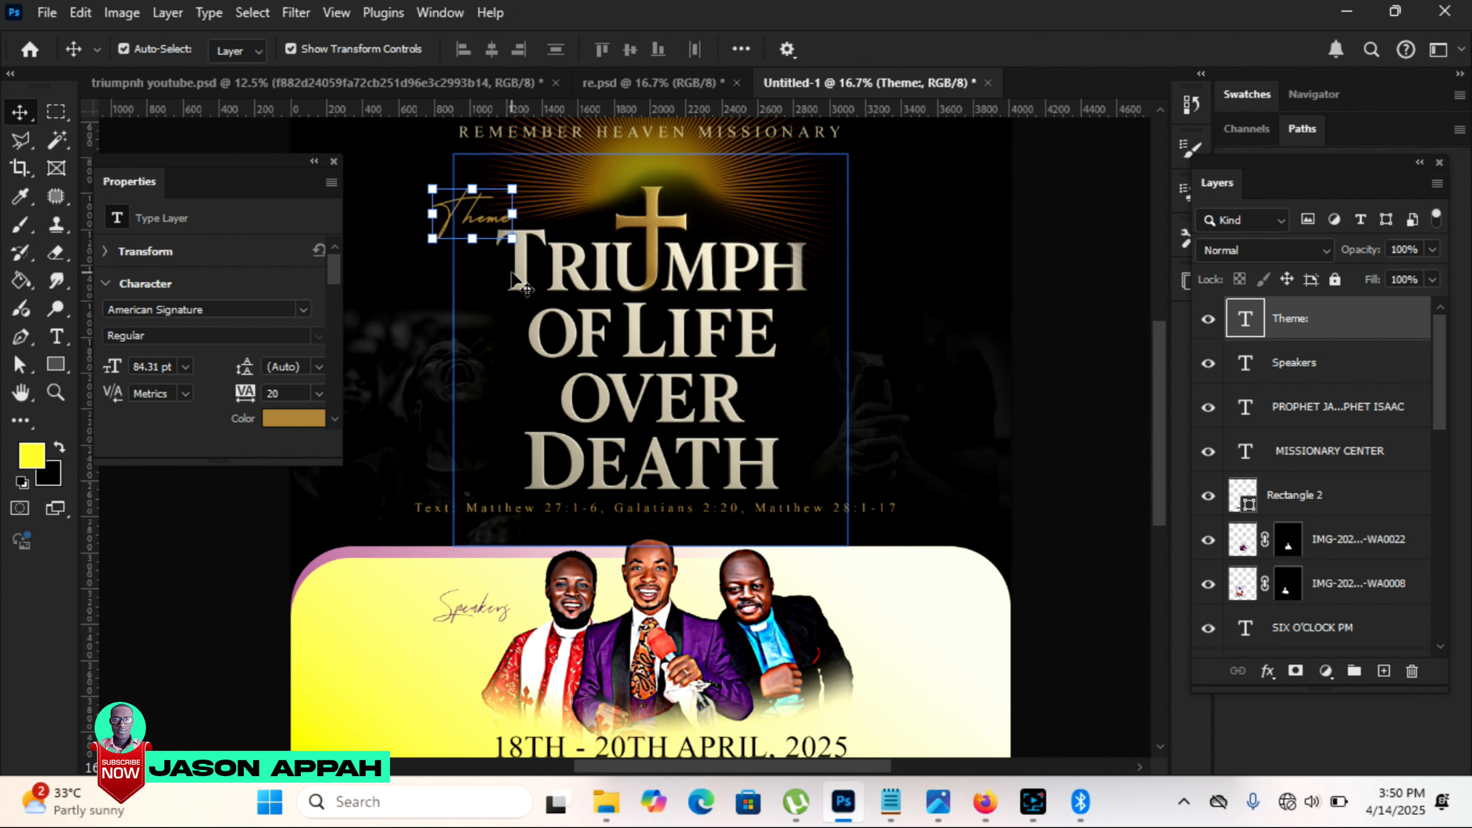
left_click(1058, 234)
Step: Set the purple "Speakers" text in the American Signature Regular font
left_click(472, 606)
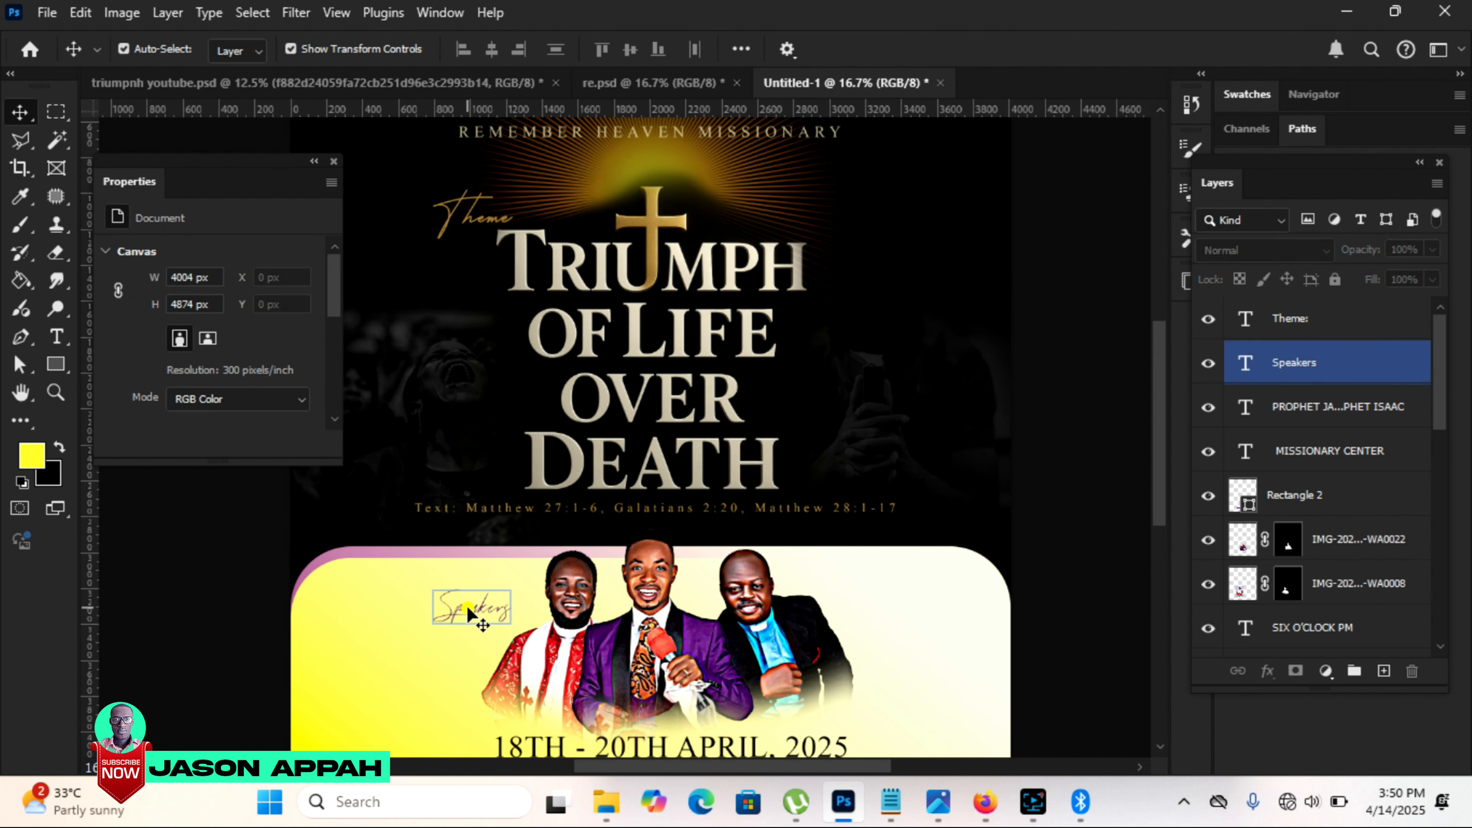
left_click(56, 336)
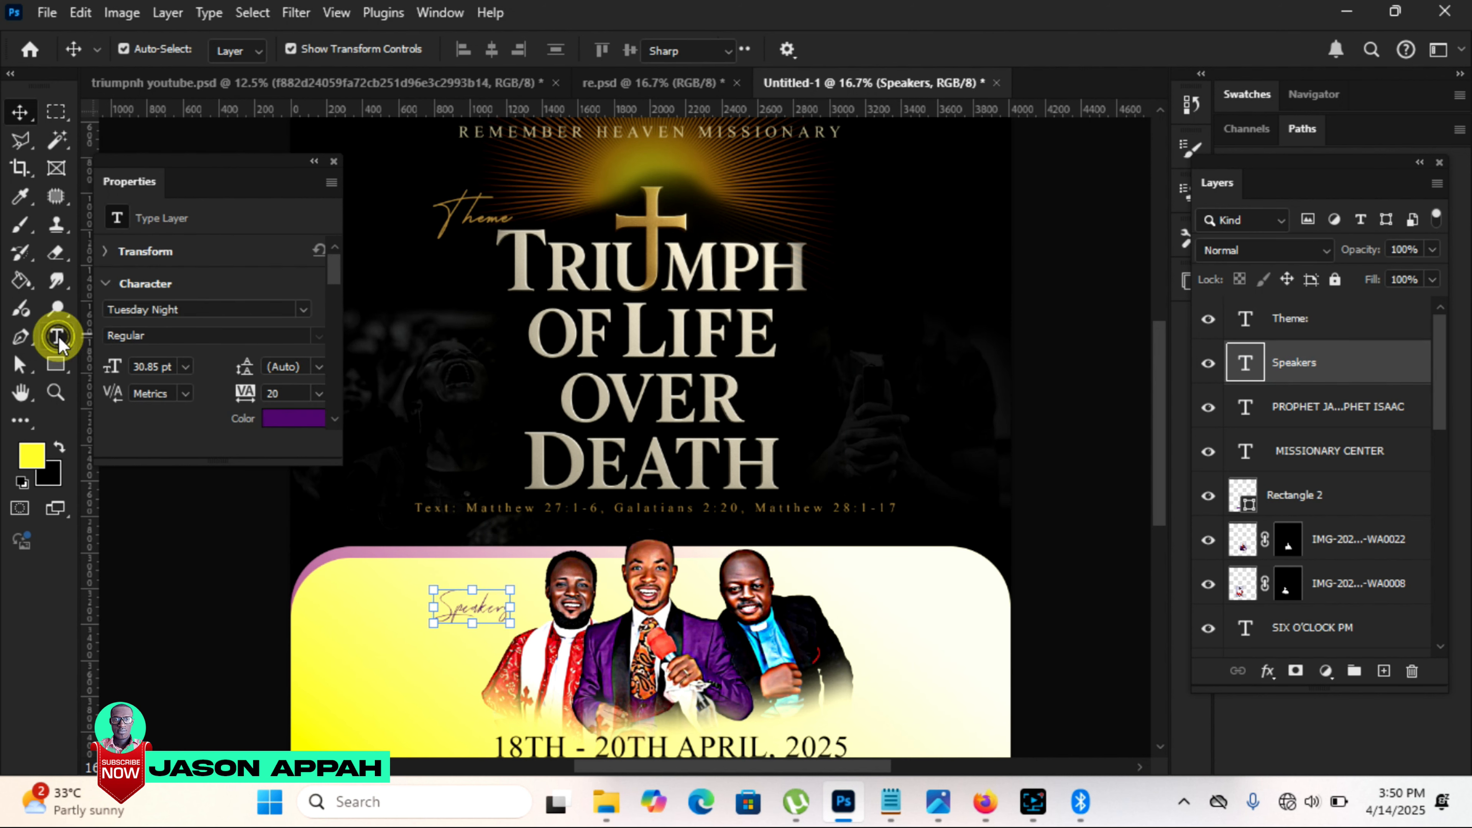
left_click(313, 50)
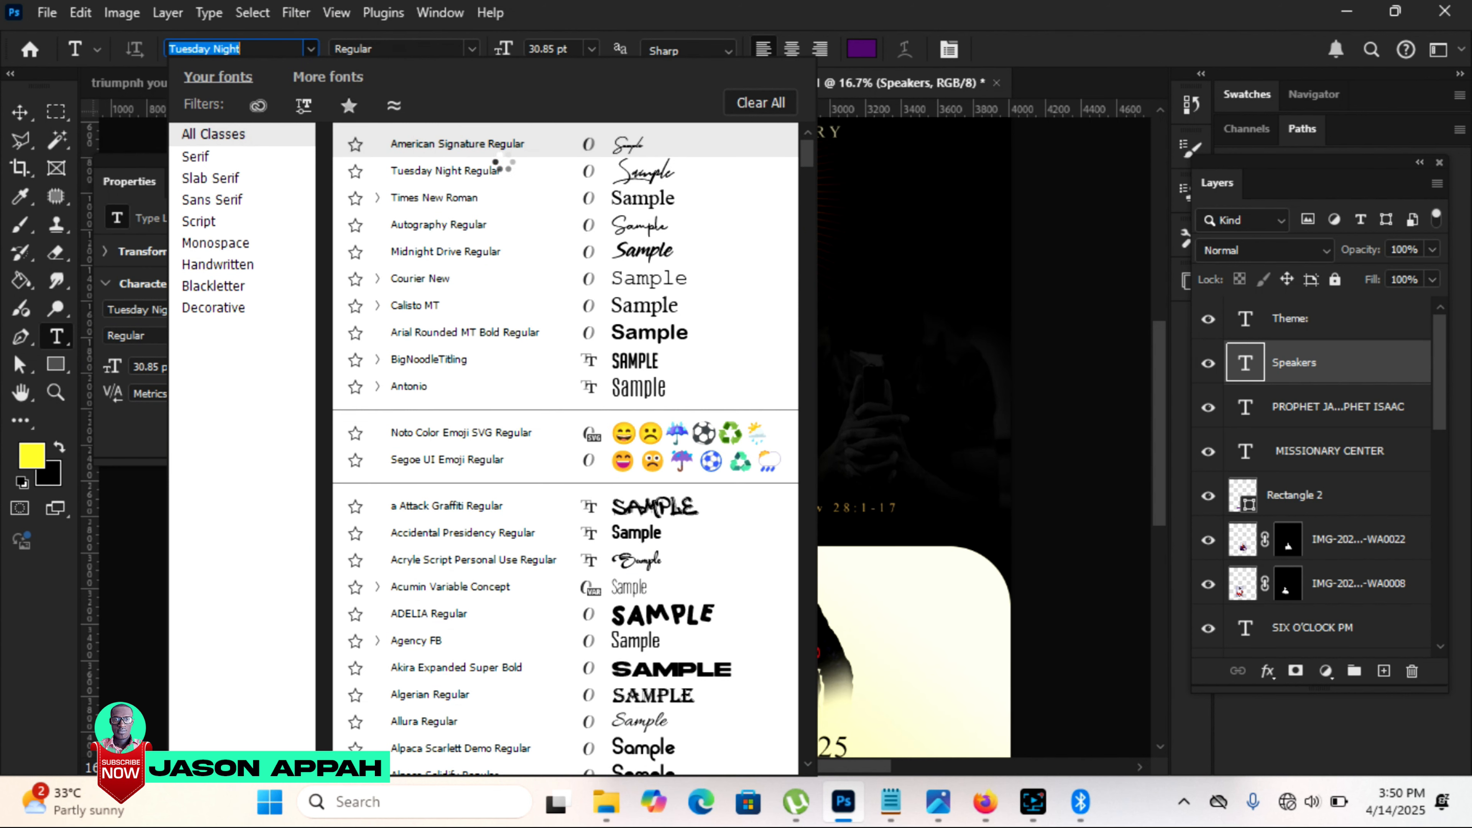
left_click(487, 145)
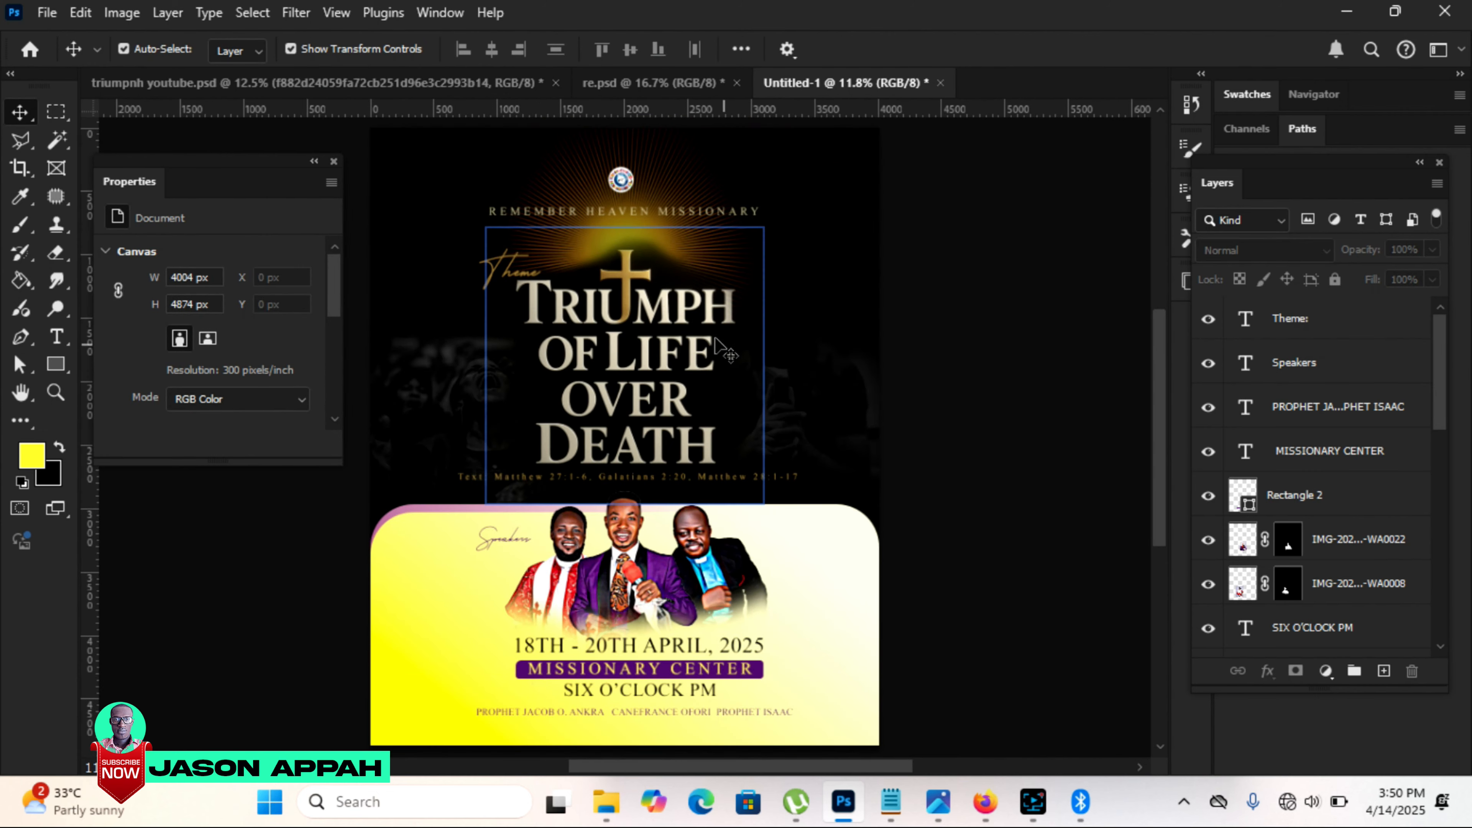
Step: Recolor the line of speakers' names along the flyer's bottom to near-black 050605 and deselect it
left_click(750, 709)
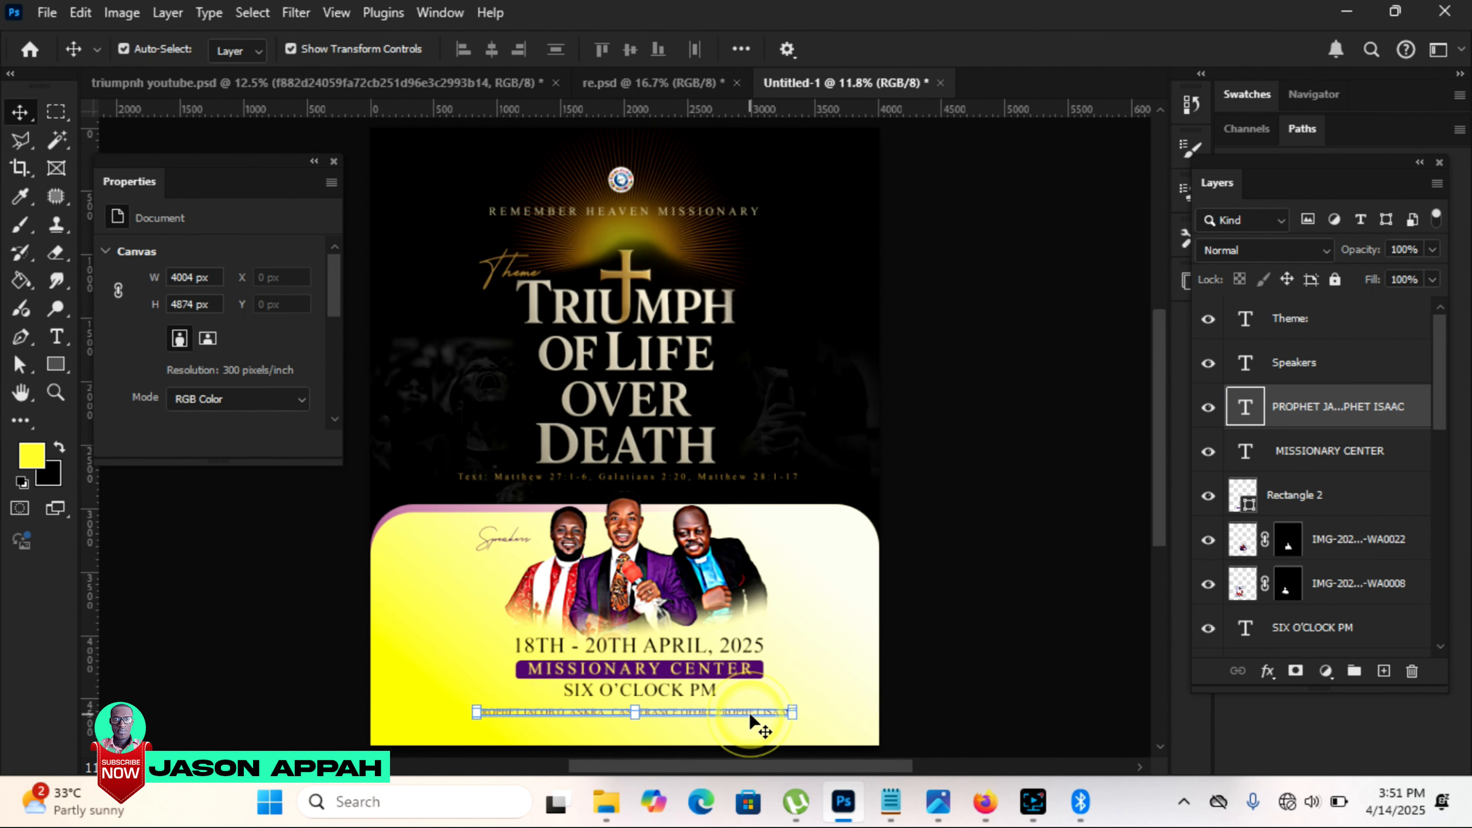
left_click(271, 421)
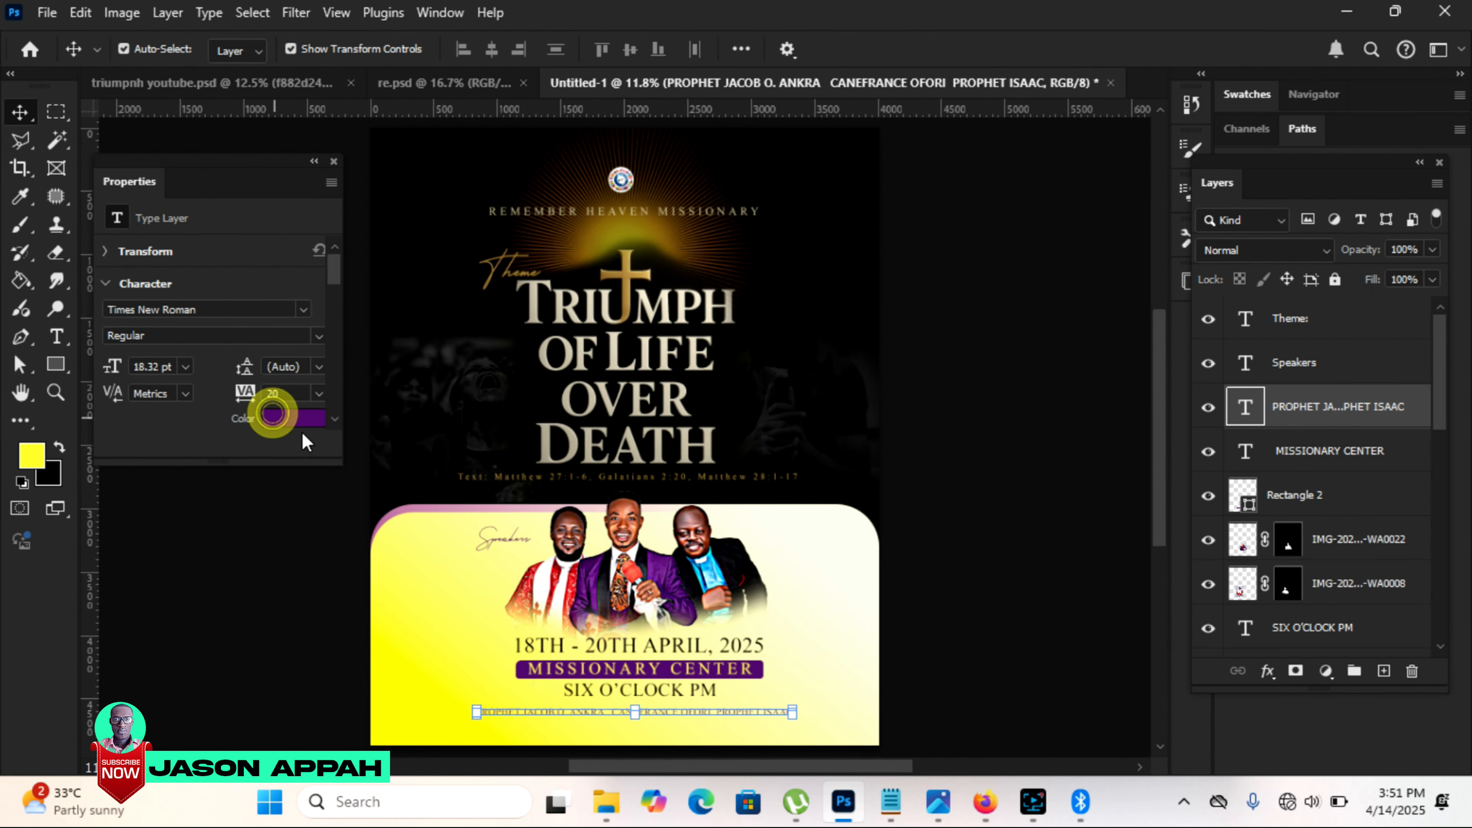
left_click(779, 266)
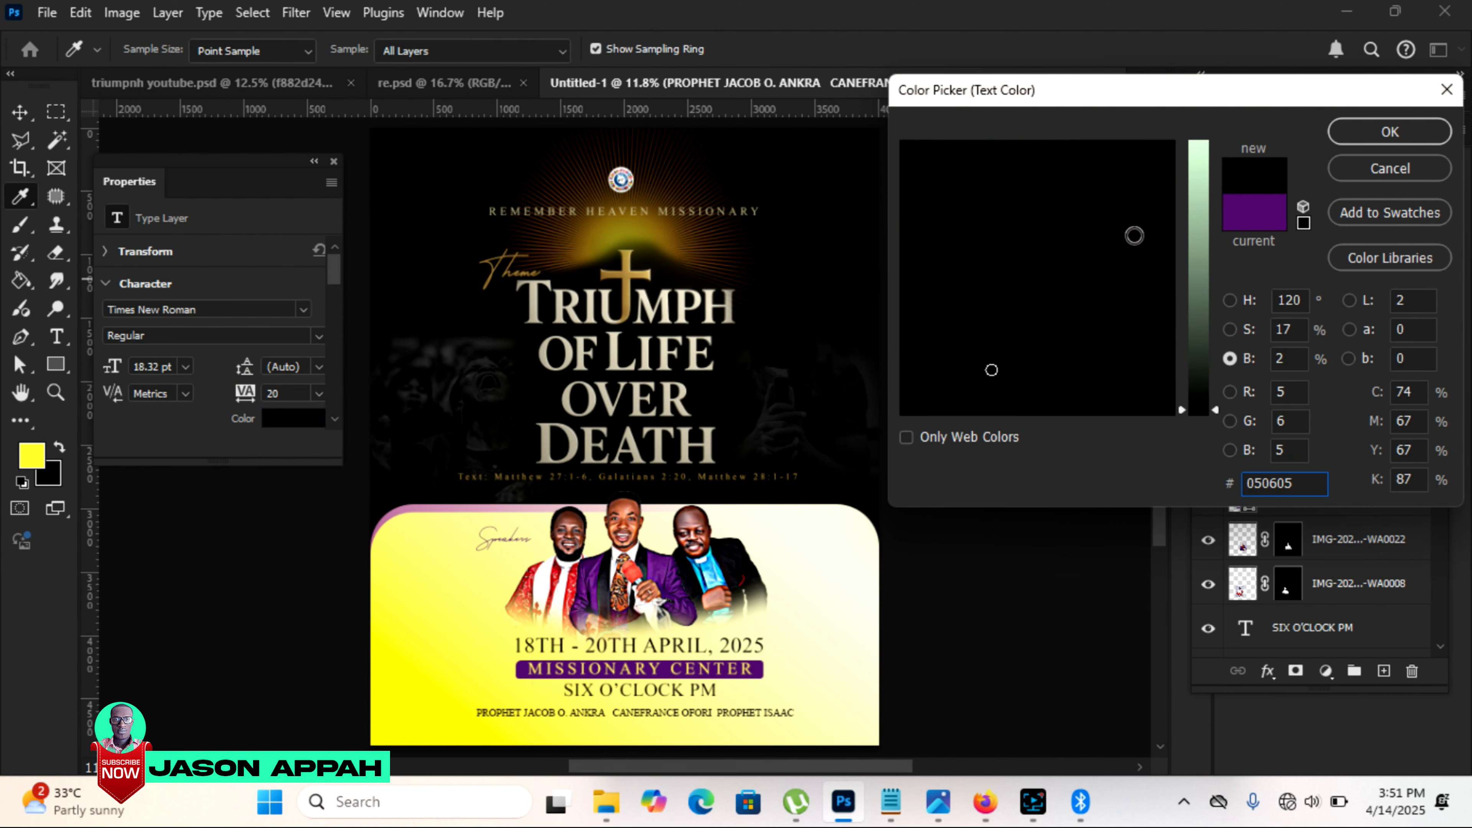
left_click(1391, 128)
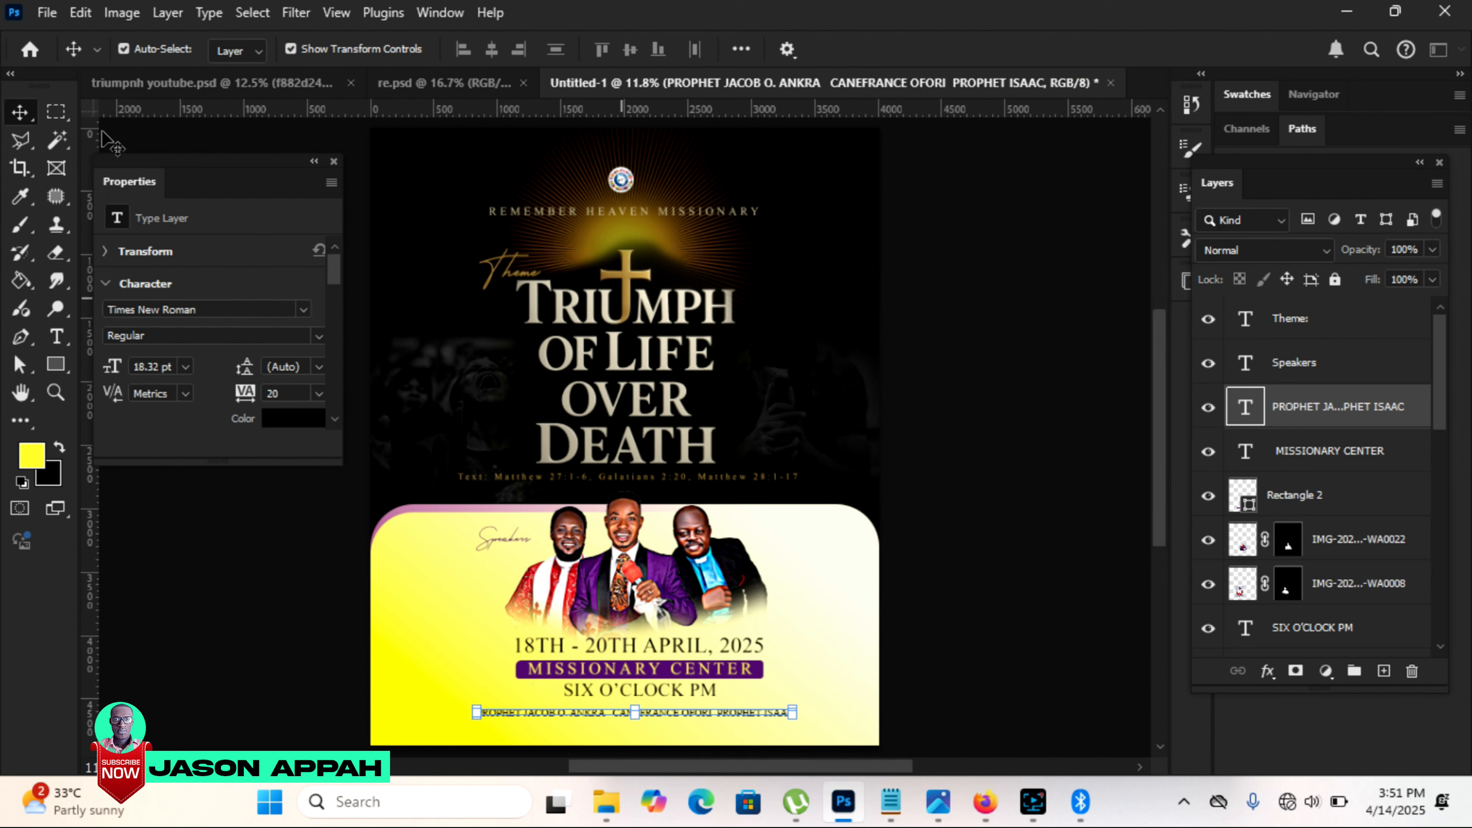
left_click(974, 299)
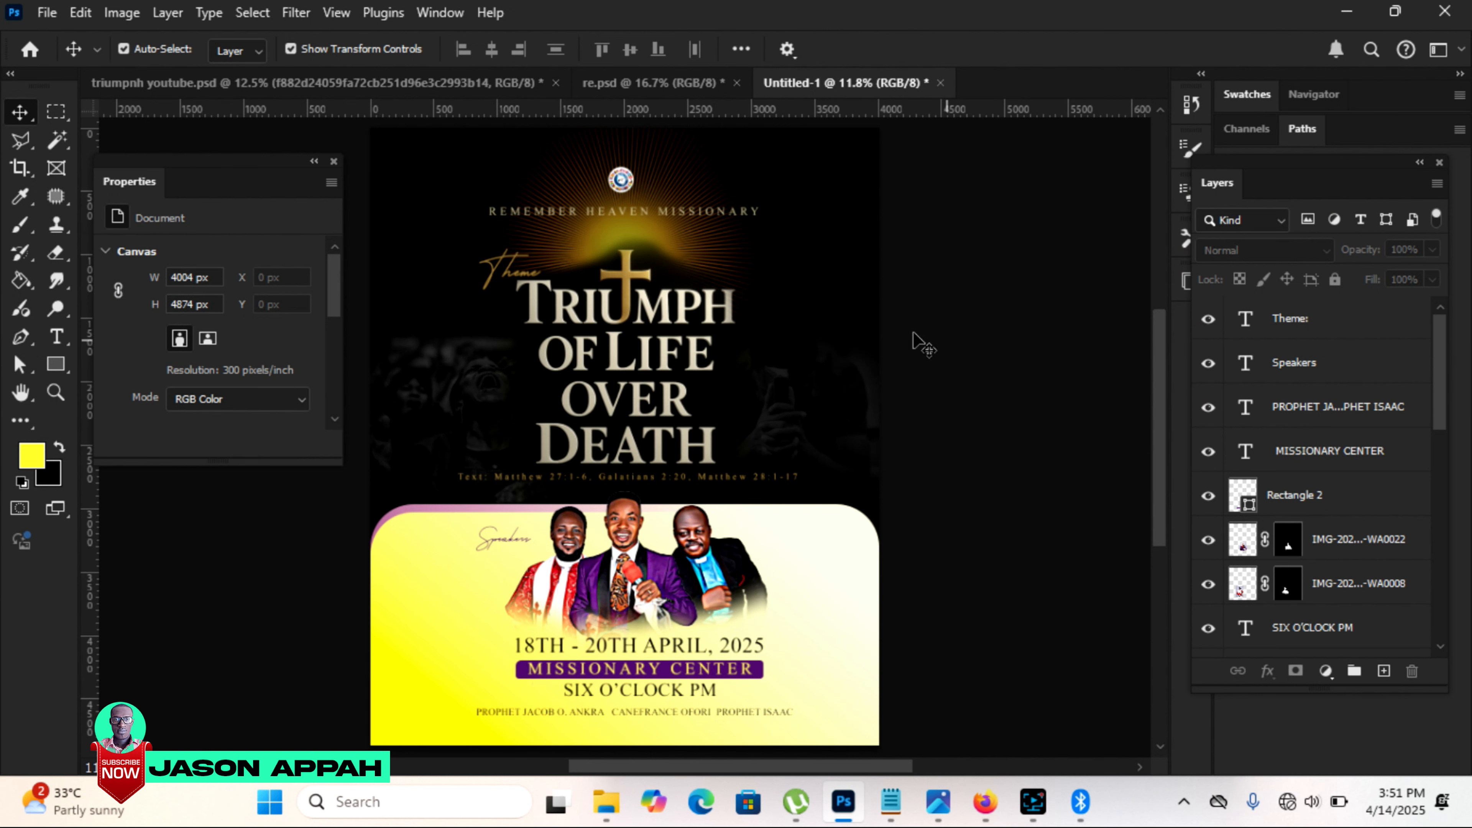
Step: Bring the page-curl image from re.psd into the flyer, scale it to 621 px square and fit it into the flyer's bottom-right corner
left_click(618, 82)
left_click_drag(843, 606, 855, 561)
left_click_drag(850, 635, 762, 696)
scroll(1158, 365, "down", 3)
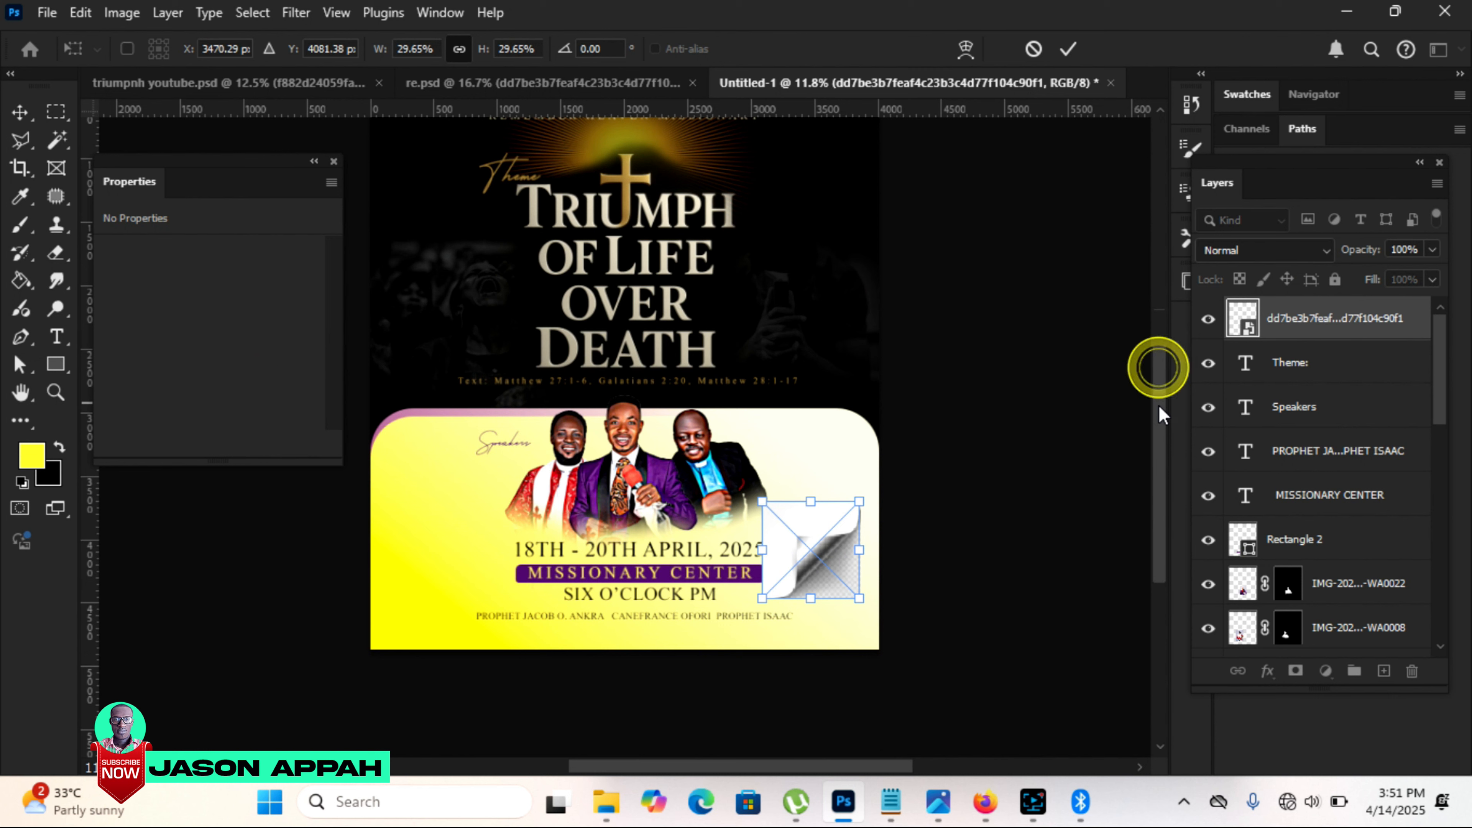
left_click_drag(817, 561, 843, 615)
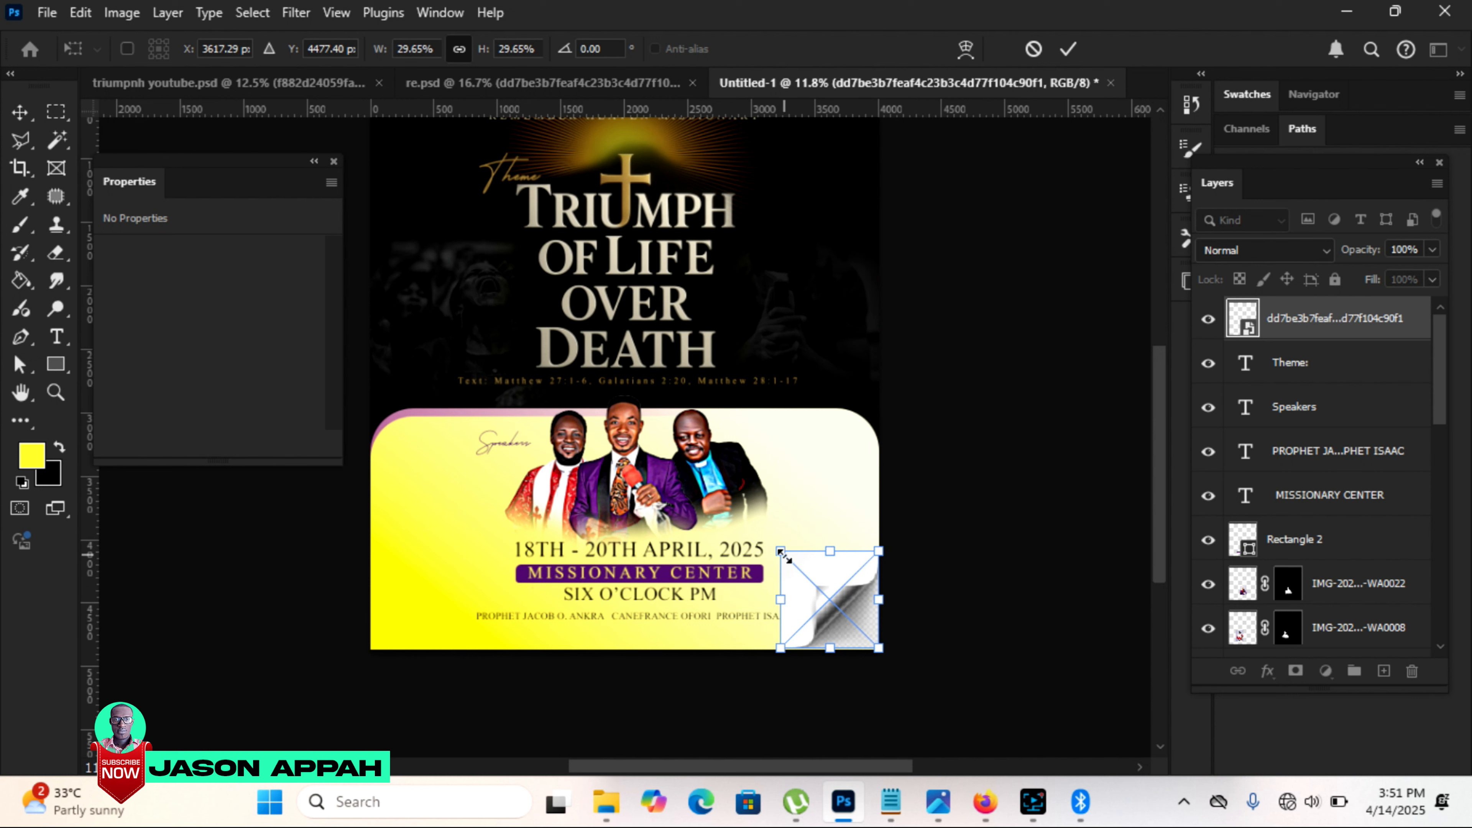
left_click_drag(782, 553, 811, 580)
left_click(1068, 49)
left_click(983, 428)
Step: Rasterize the page-curl layer and erase the white area around the curl with a soft 500 px Eraser
left_click(864, 608)
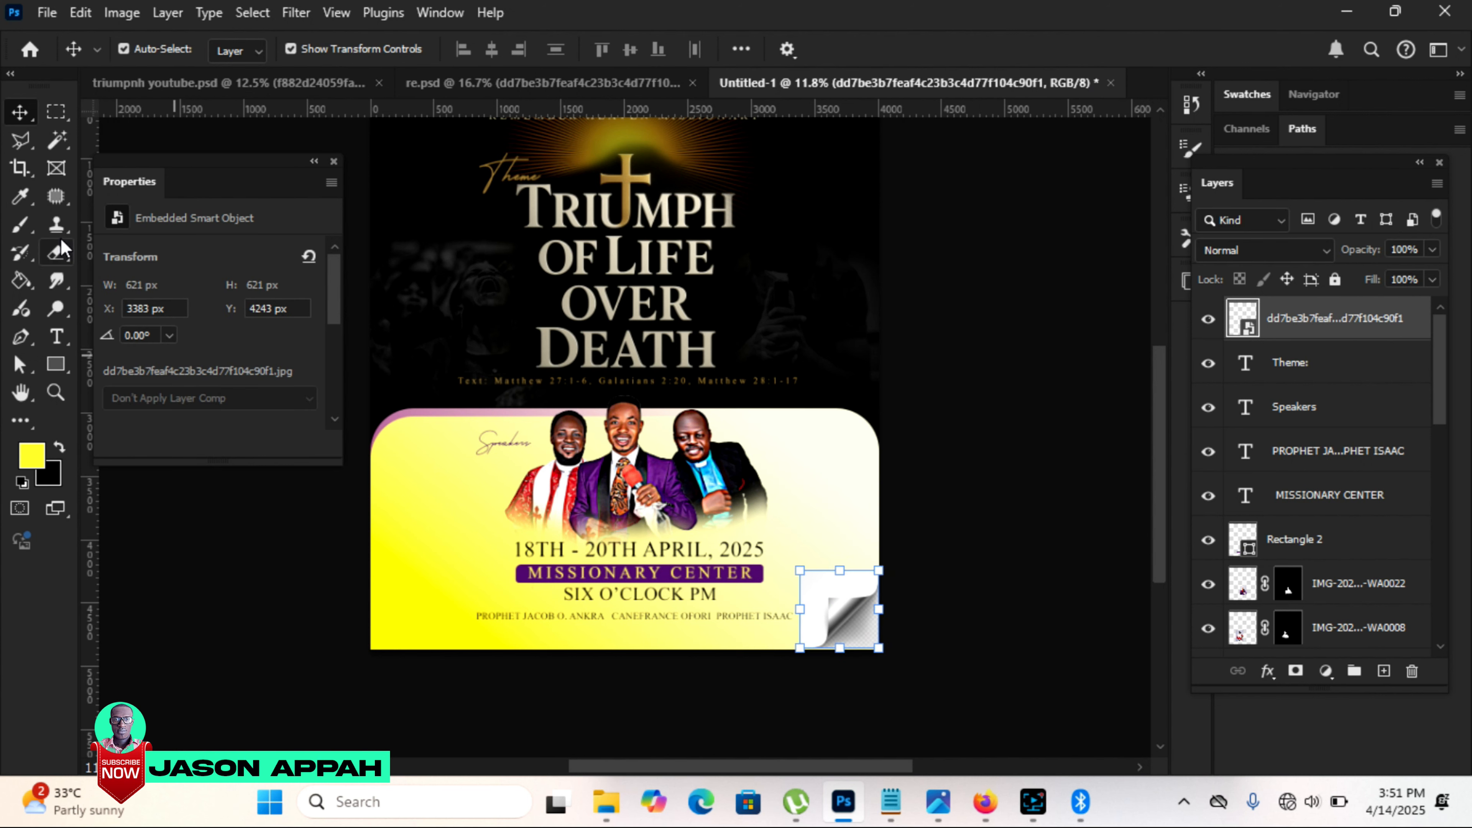
left_click(58, 250)
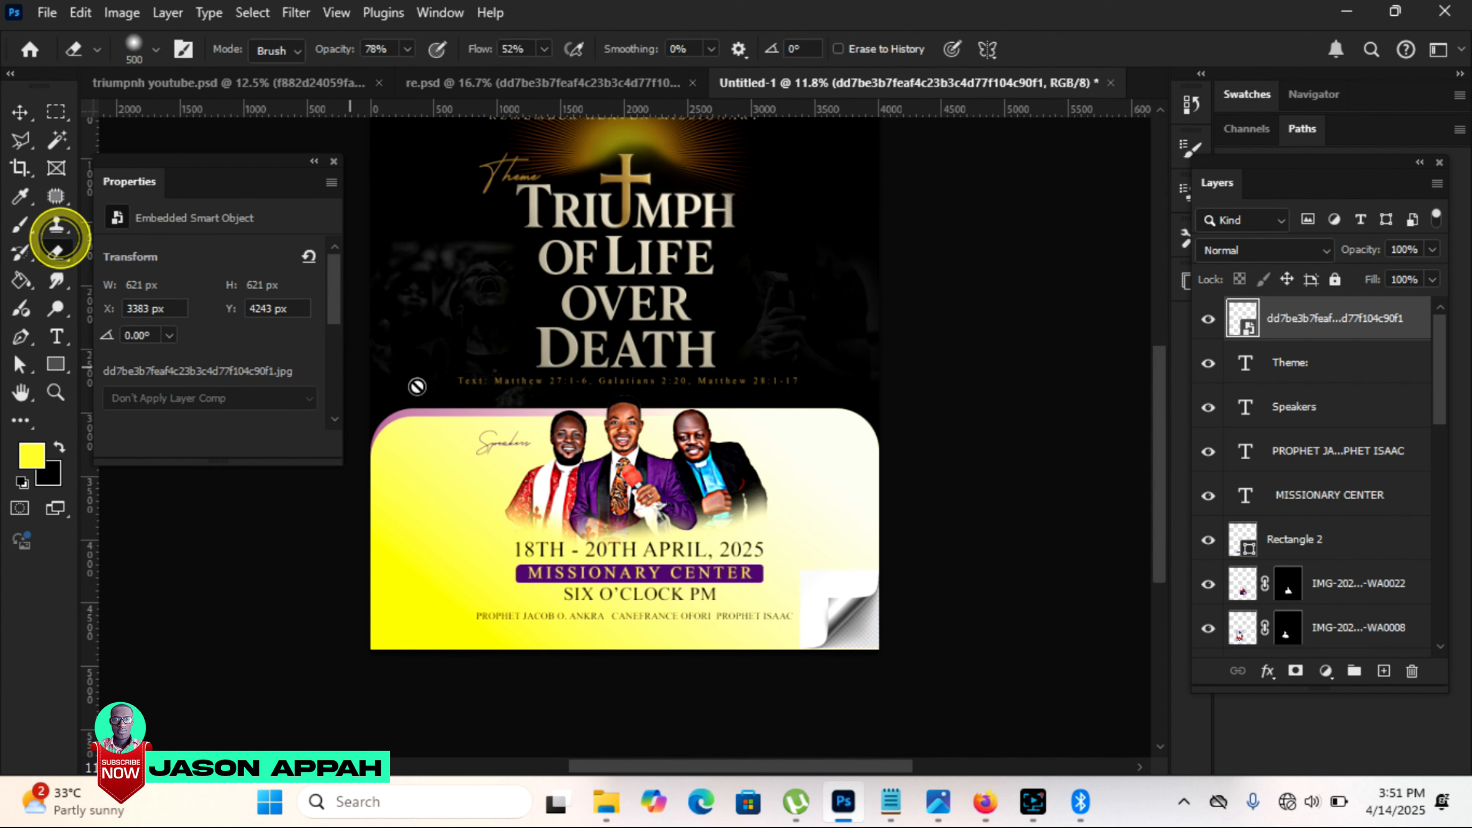
right_click(1287, 323)
left_click(1133, 697)
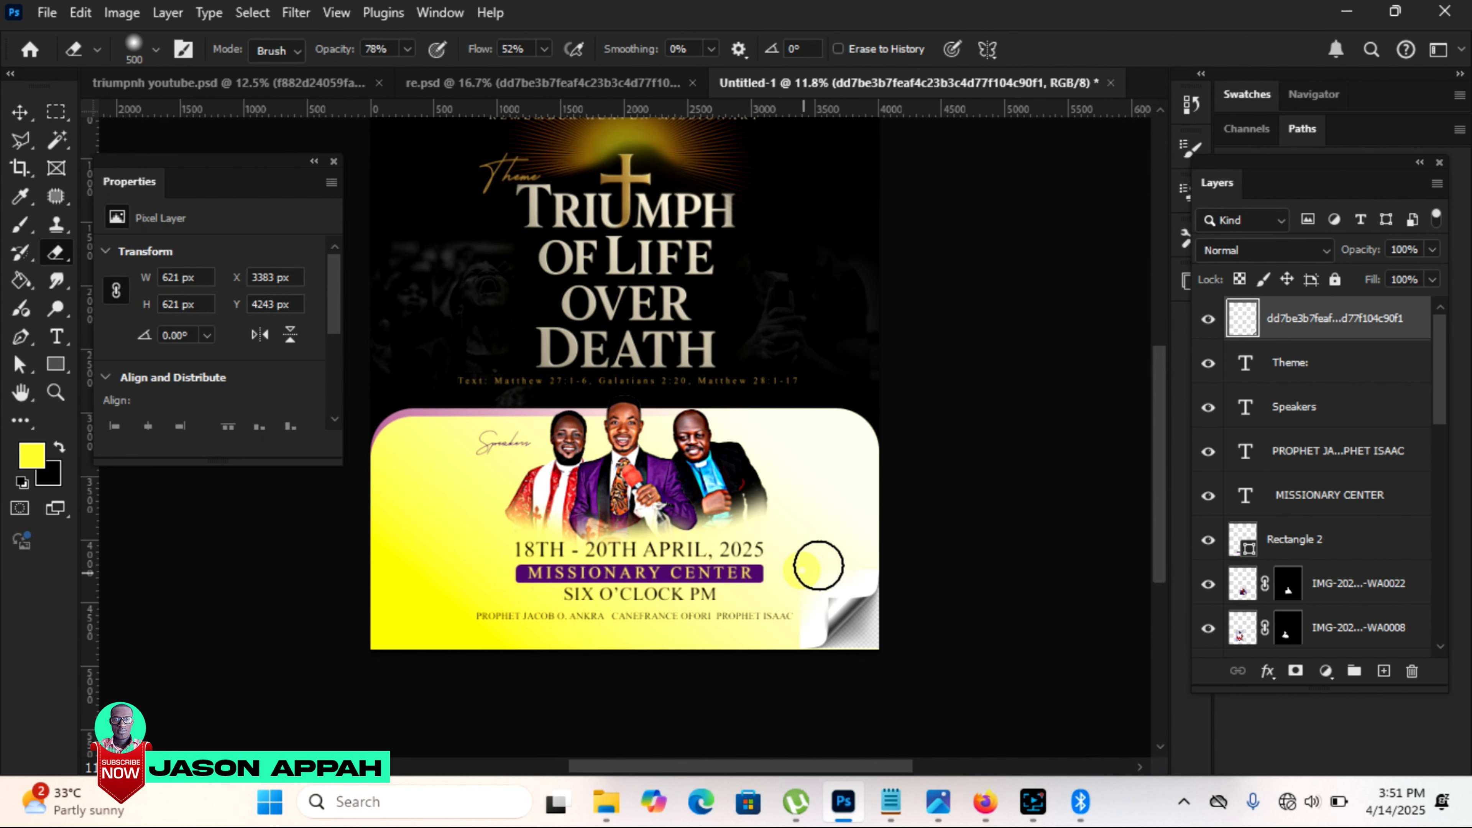
mouse_move(801, 618)
left_mouse_down()
mouse_move(799, 571)
mouse_move(787, 601)
left_mouse_up()
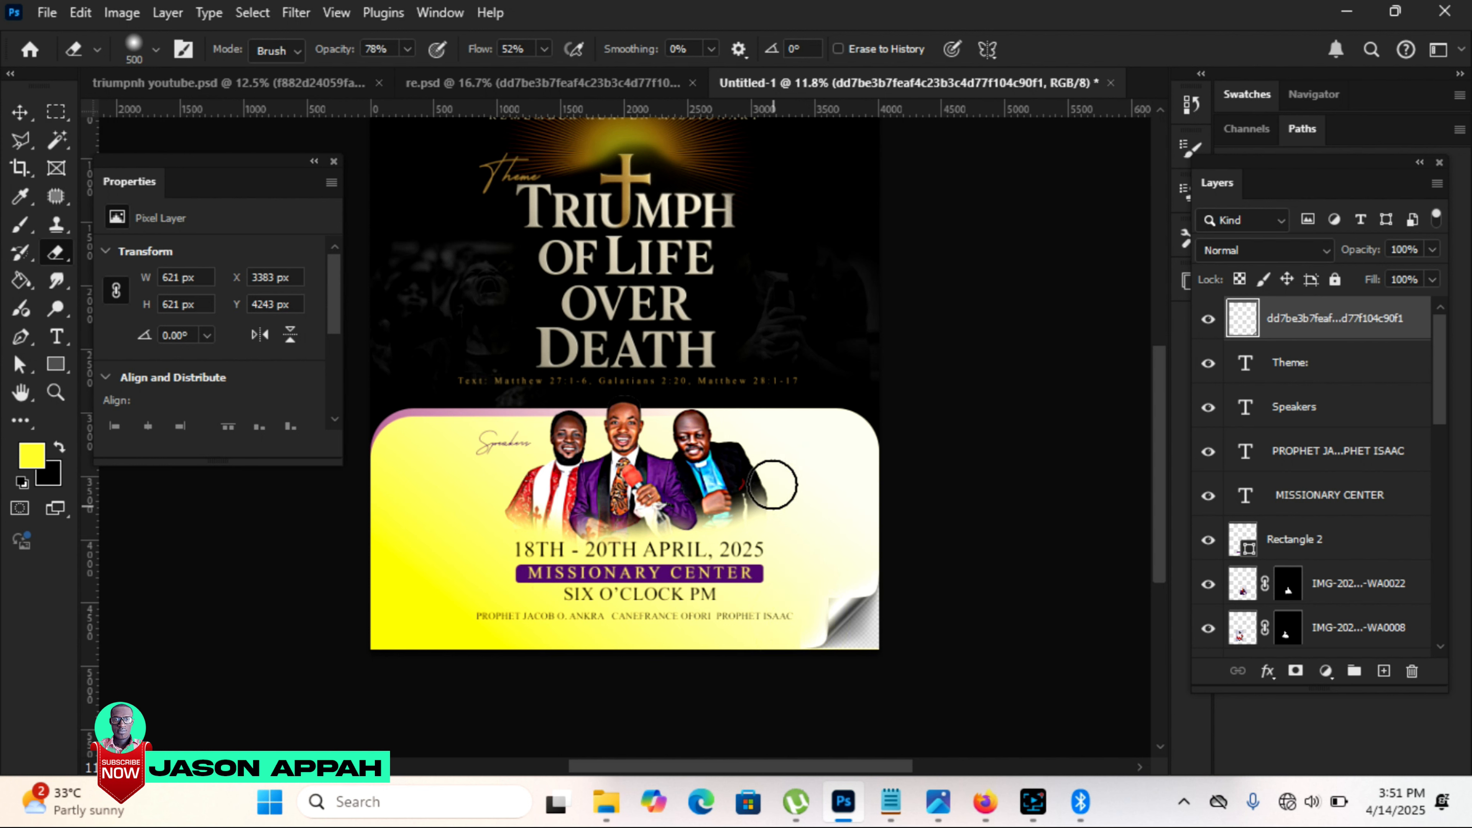
Step: Enlarge the page curl to 757 px square and nudge it left and down to cover the flyer's corner, then deselect it
left_click(21, 112)
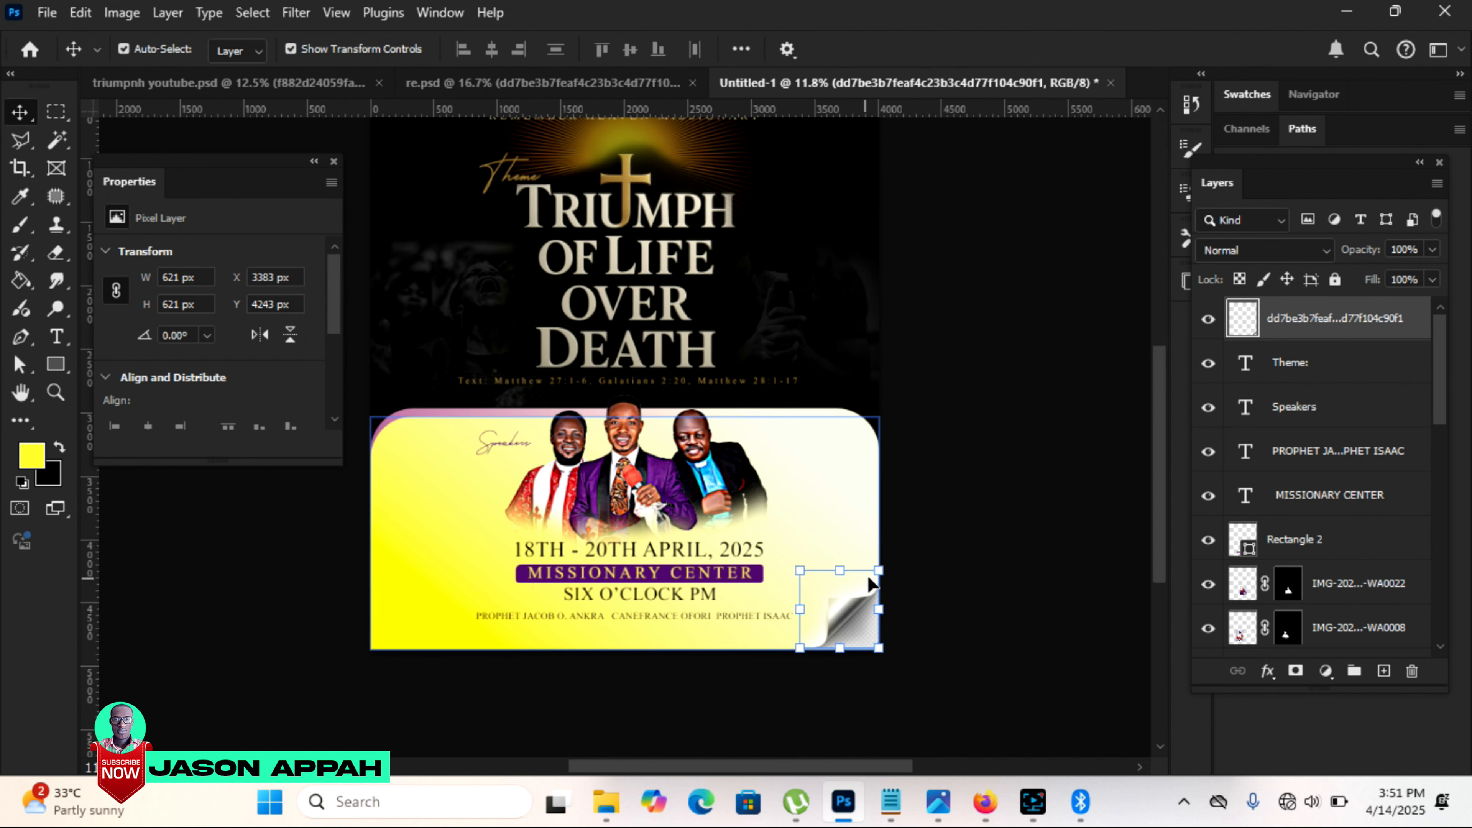
left_click_drag(877, 570, 895, 554)
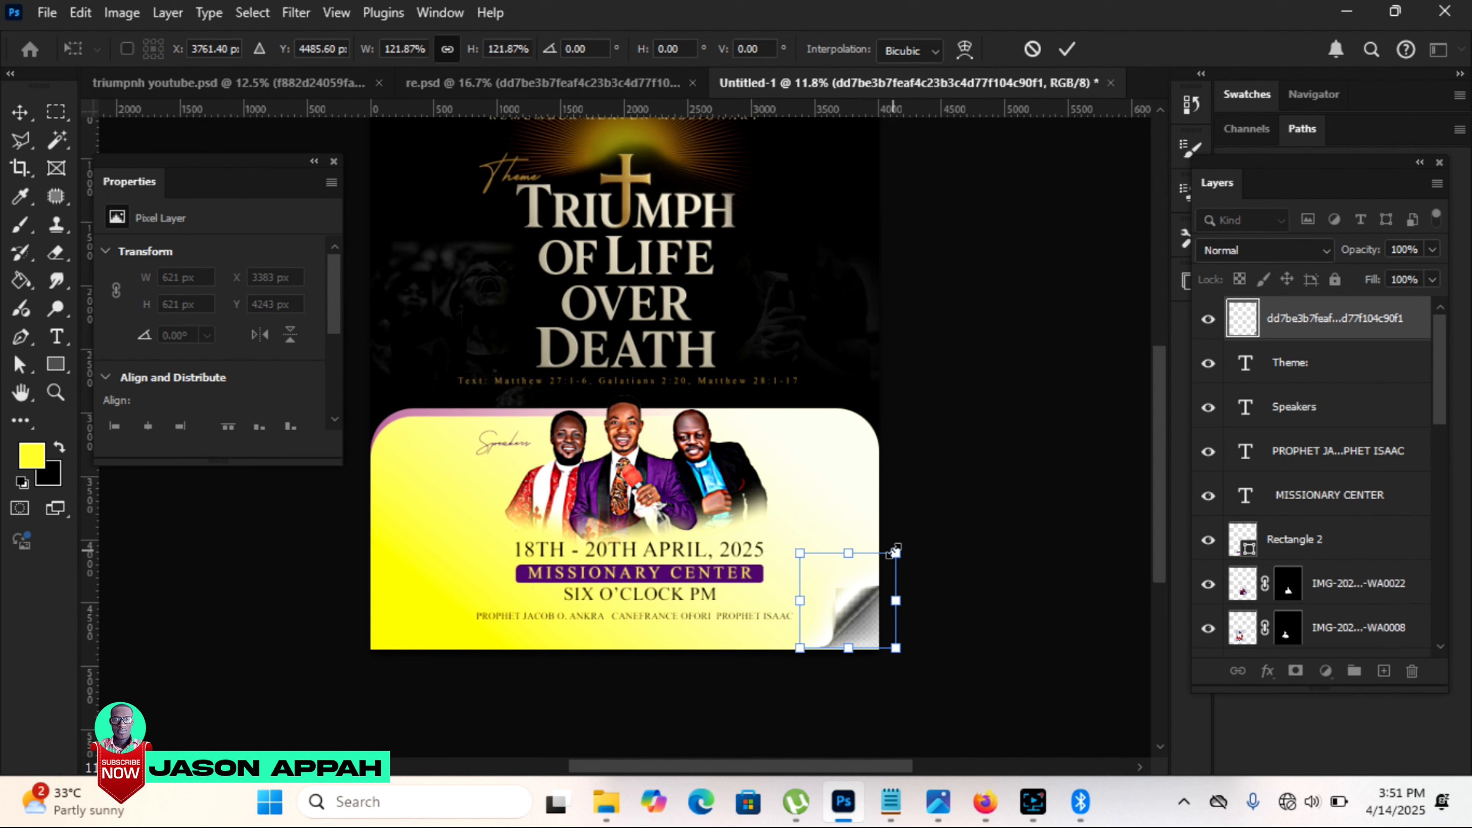
key("Return")
key("Left")
key("Left")
key("Left")
key("Left")
key("Left")
key("Left")
key("Left")
key("Left")
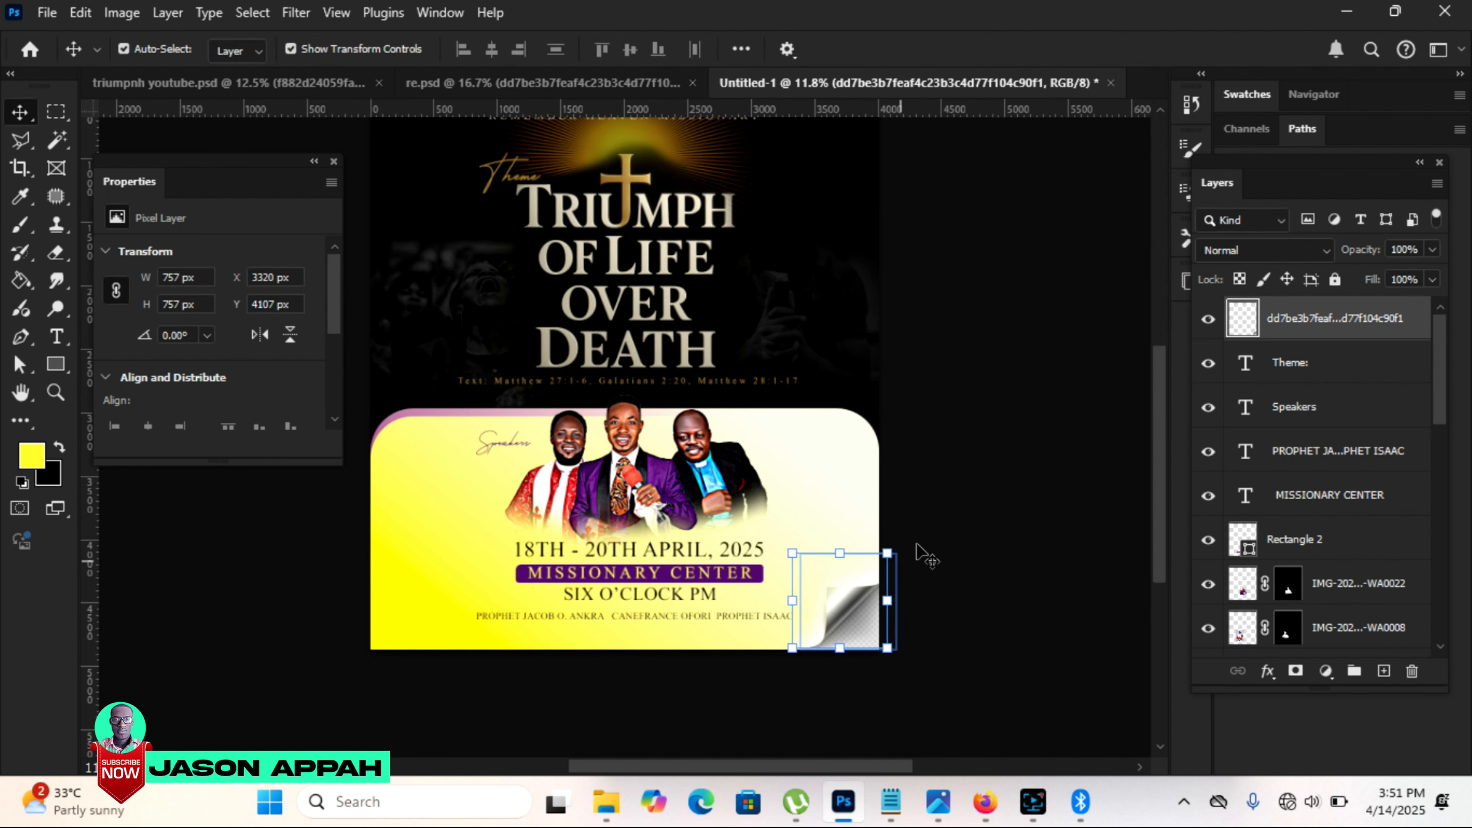
key("Down")
left_click(952, 505)
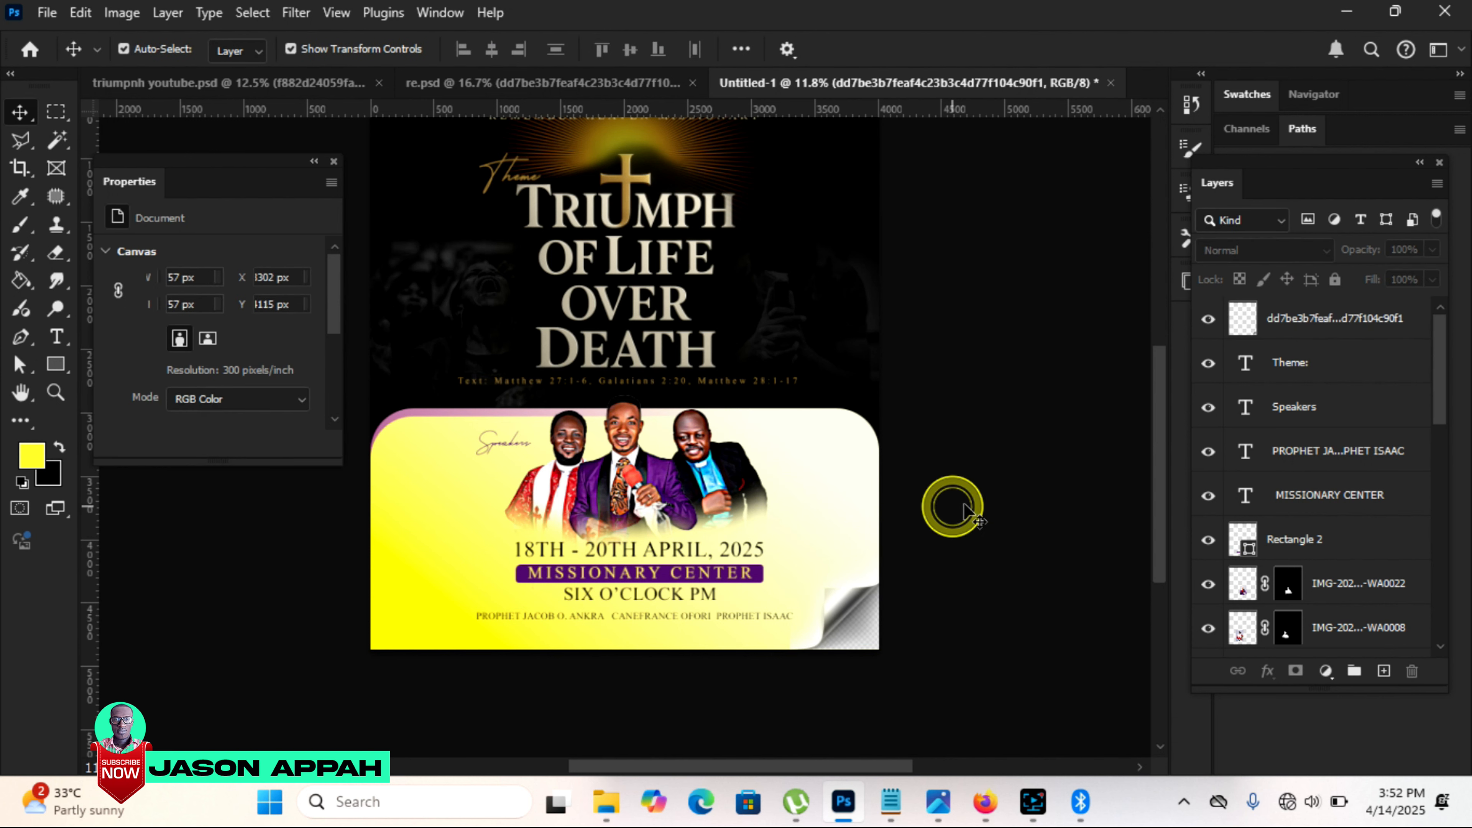
Step: Select all four letters of "OVER" in the title artwork with the Magic Wand at tolerance 32
left_click_drag(1154, 422, 1156, 384)
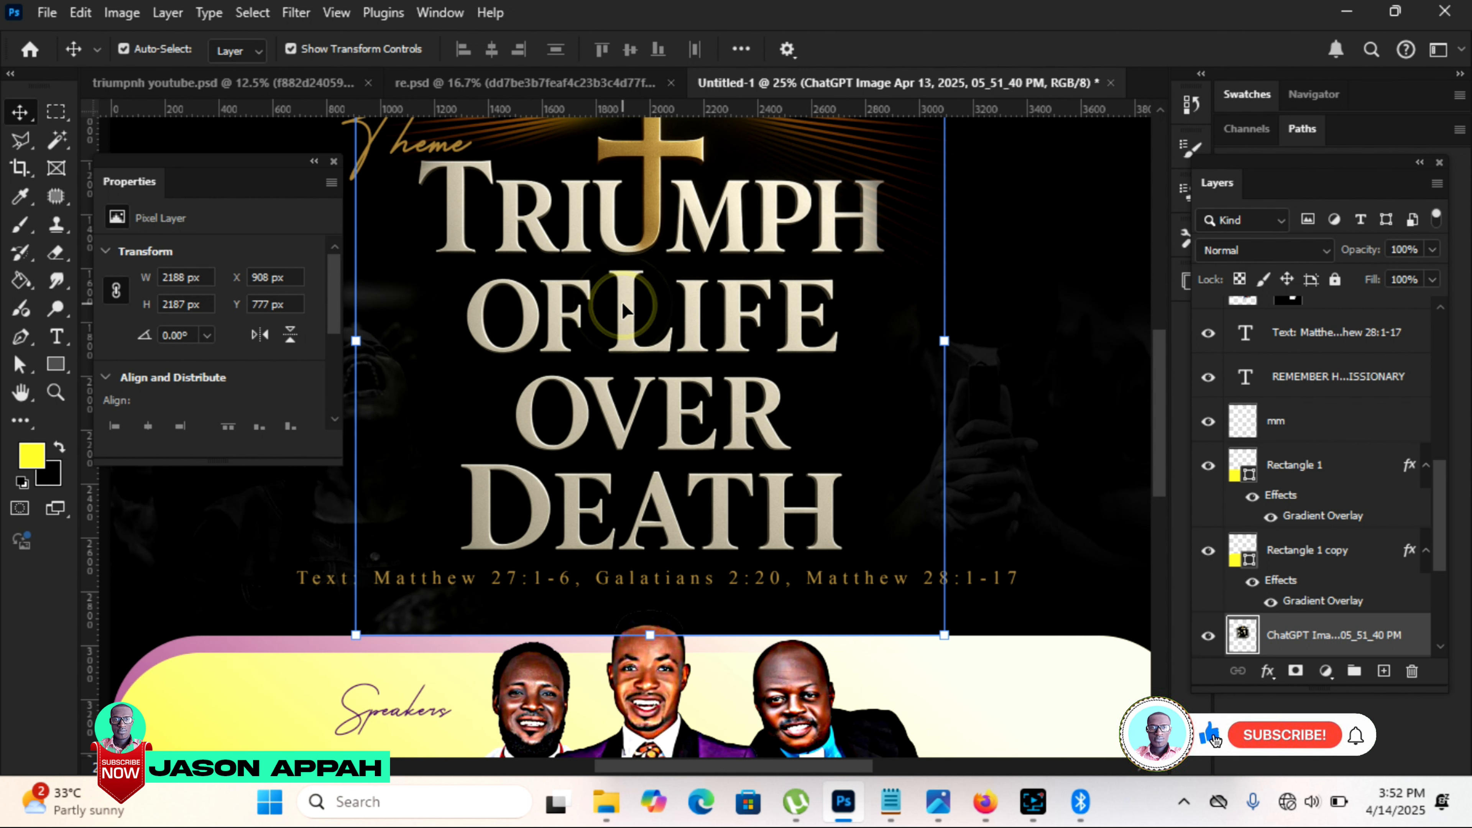
left_click(51, 150)
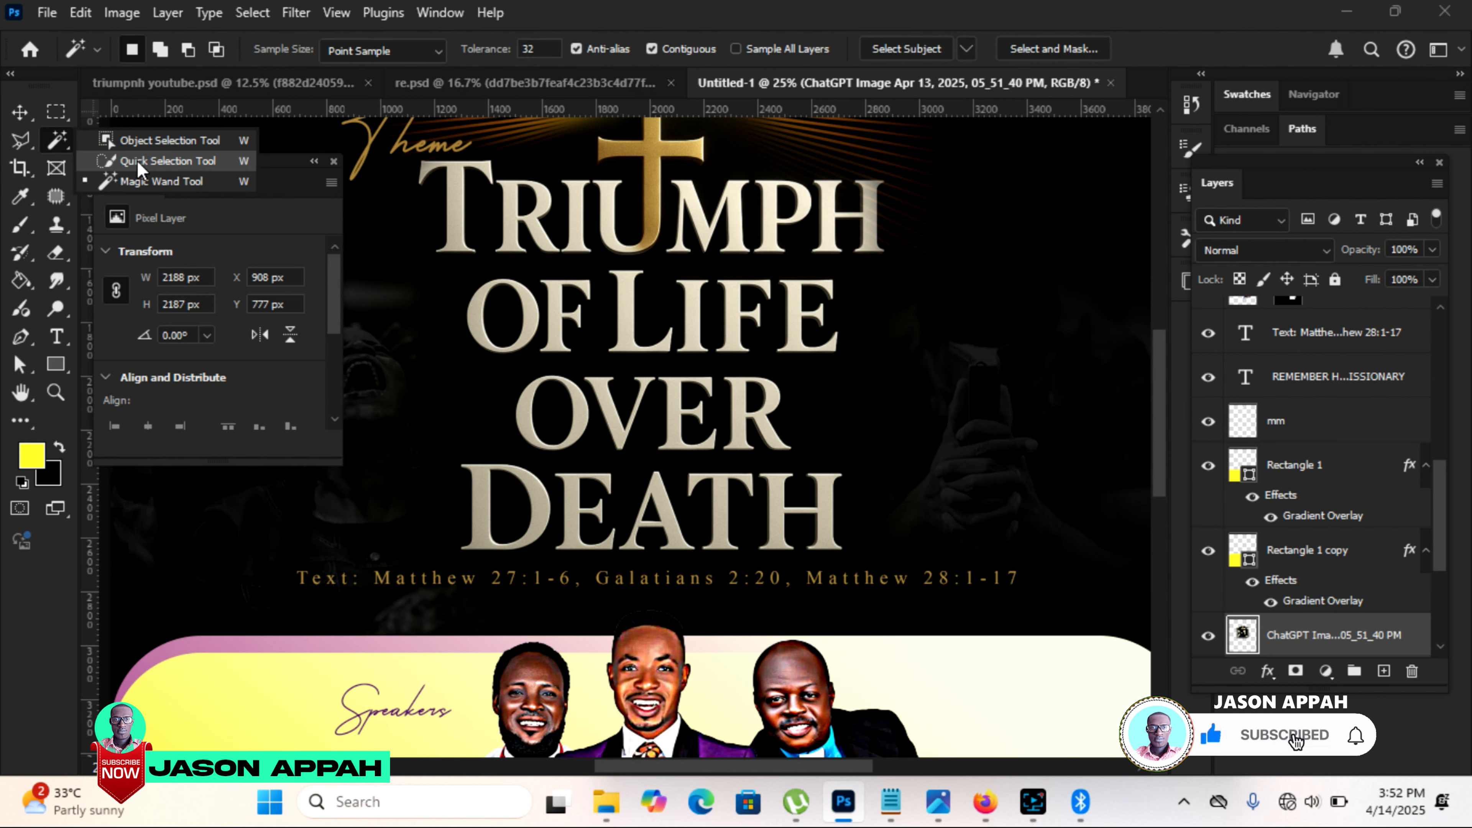
left_click(160, 182)
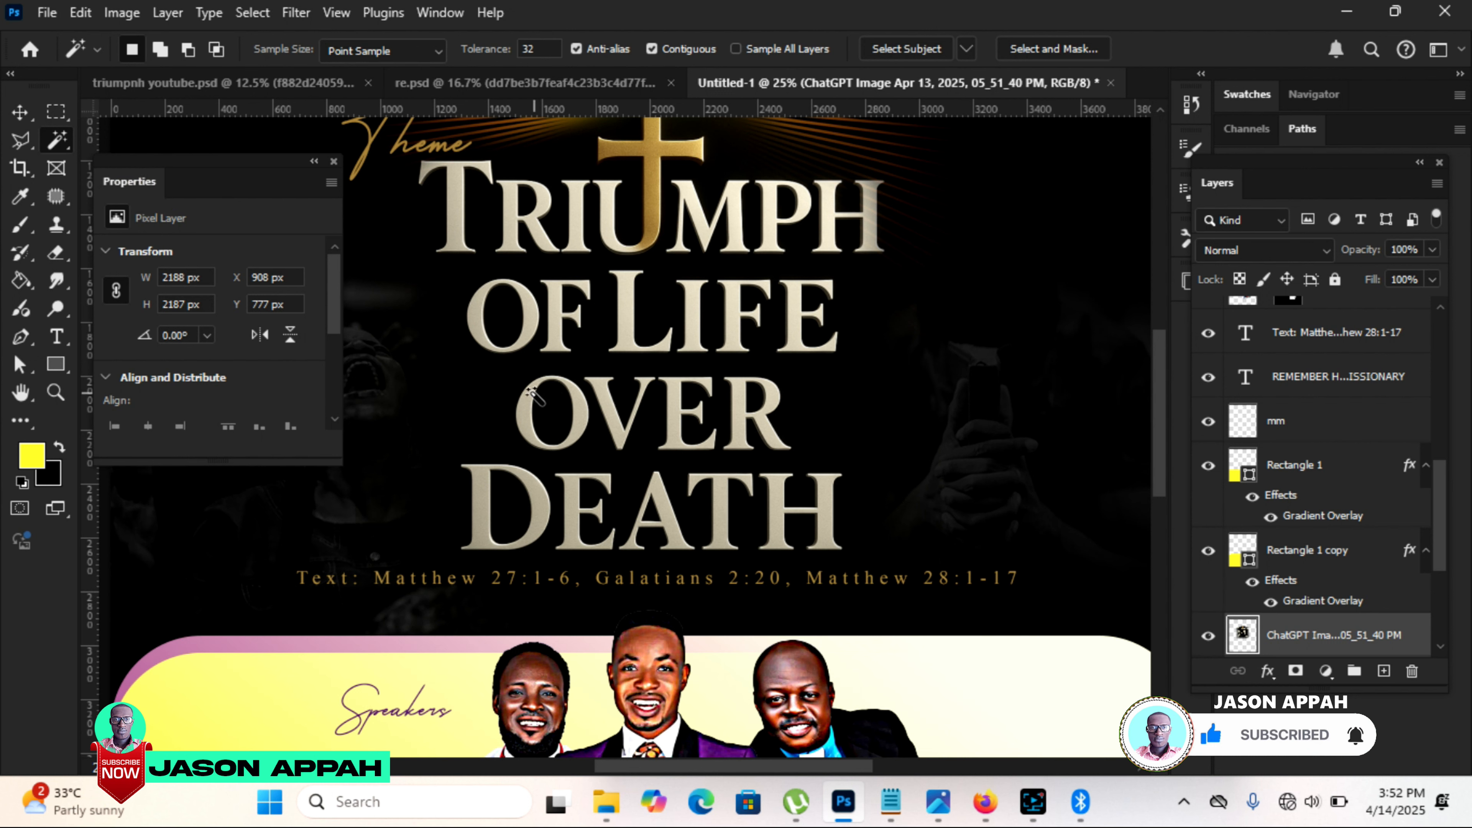
left_click(529, 418)
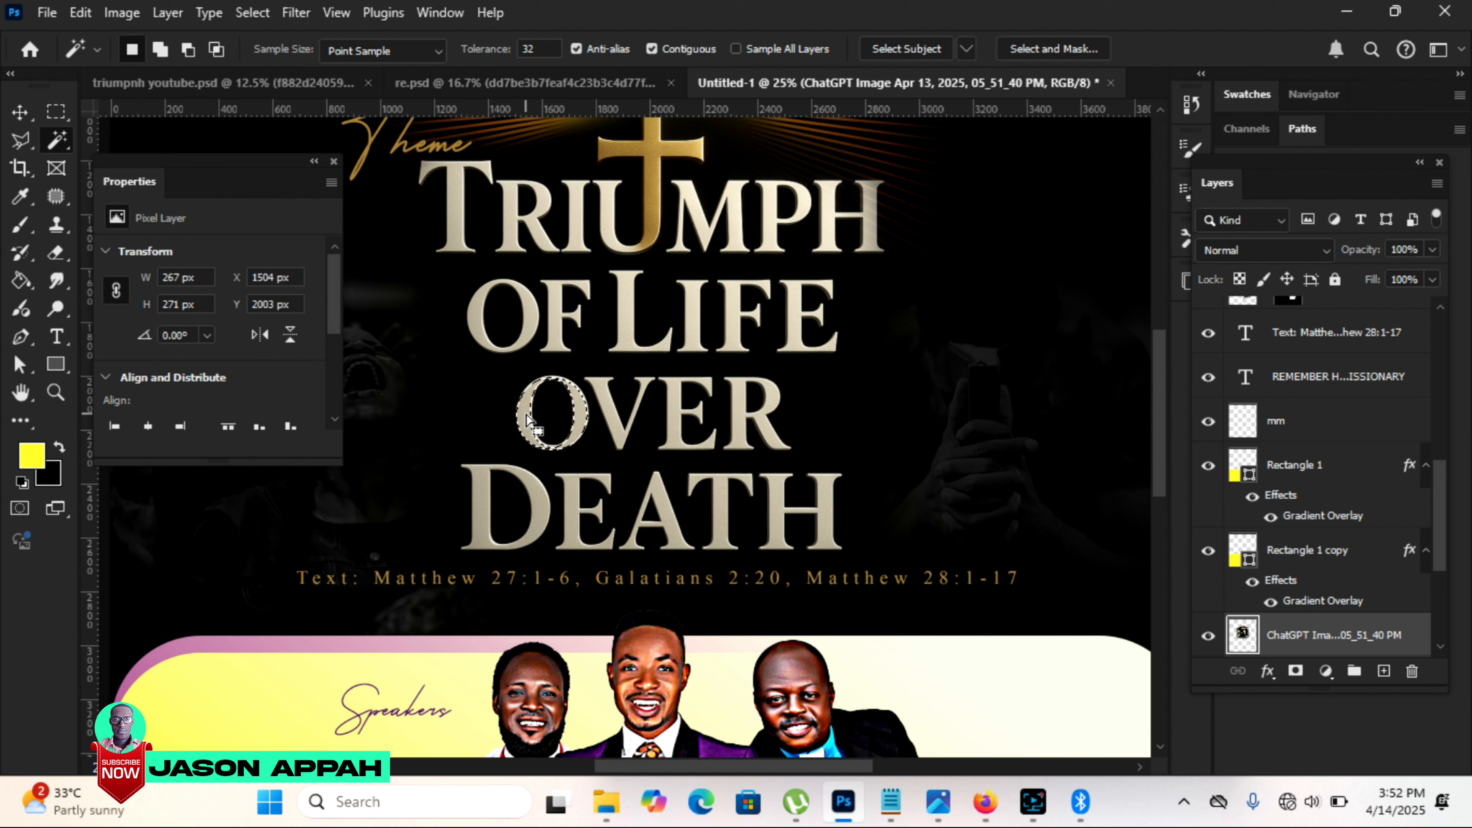
key("shift")
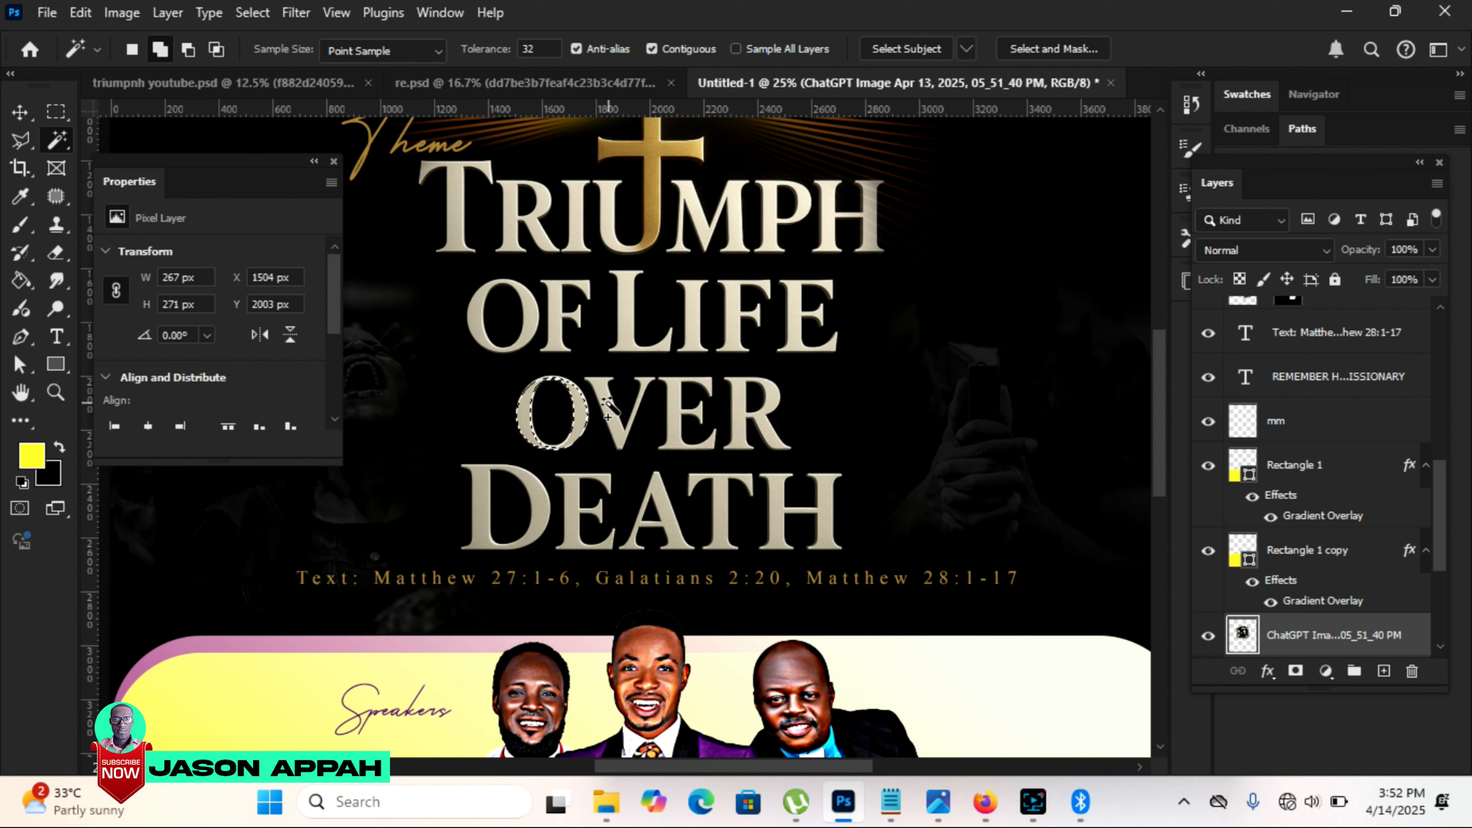
left_click(674, 395)
left_click(740, 400)
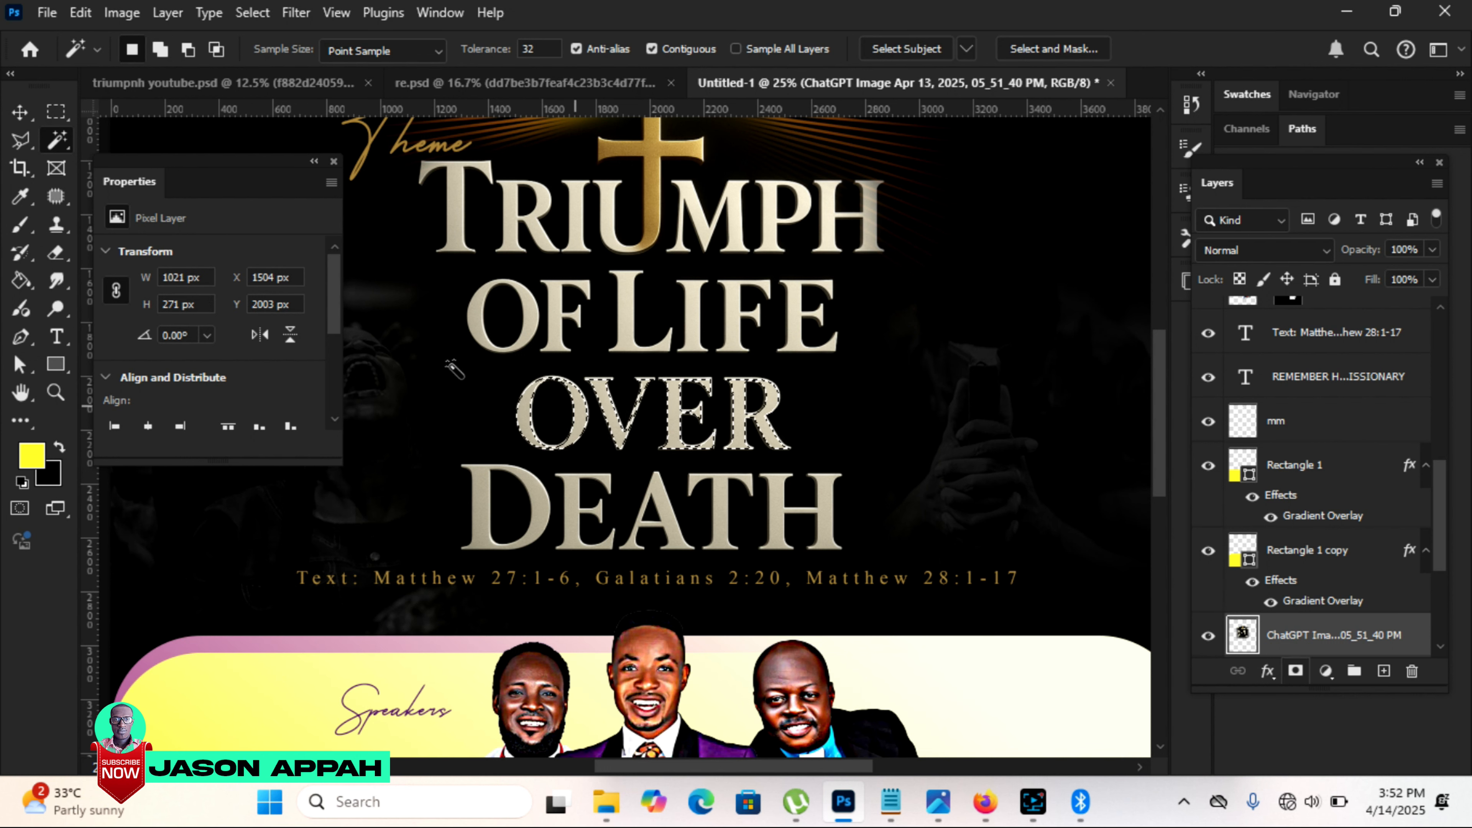
Step: Fill each selected letter of "OVER" with gold sampled from the cross using the Paint Bucket, and clear the selection
left_click(21, 283)
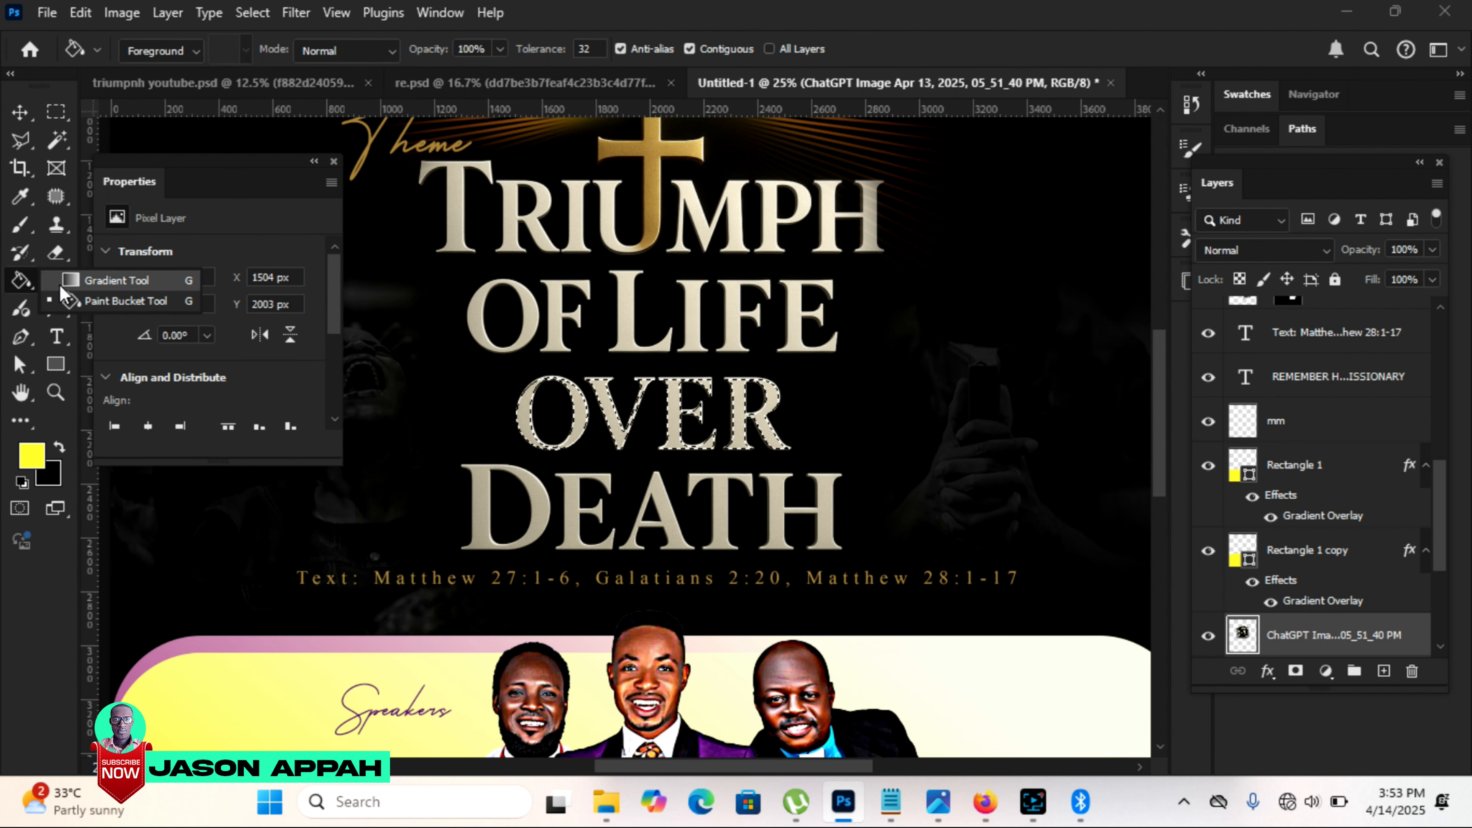
left_click(104, 302)
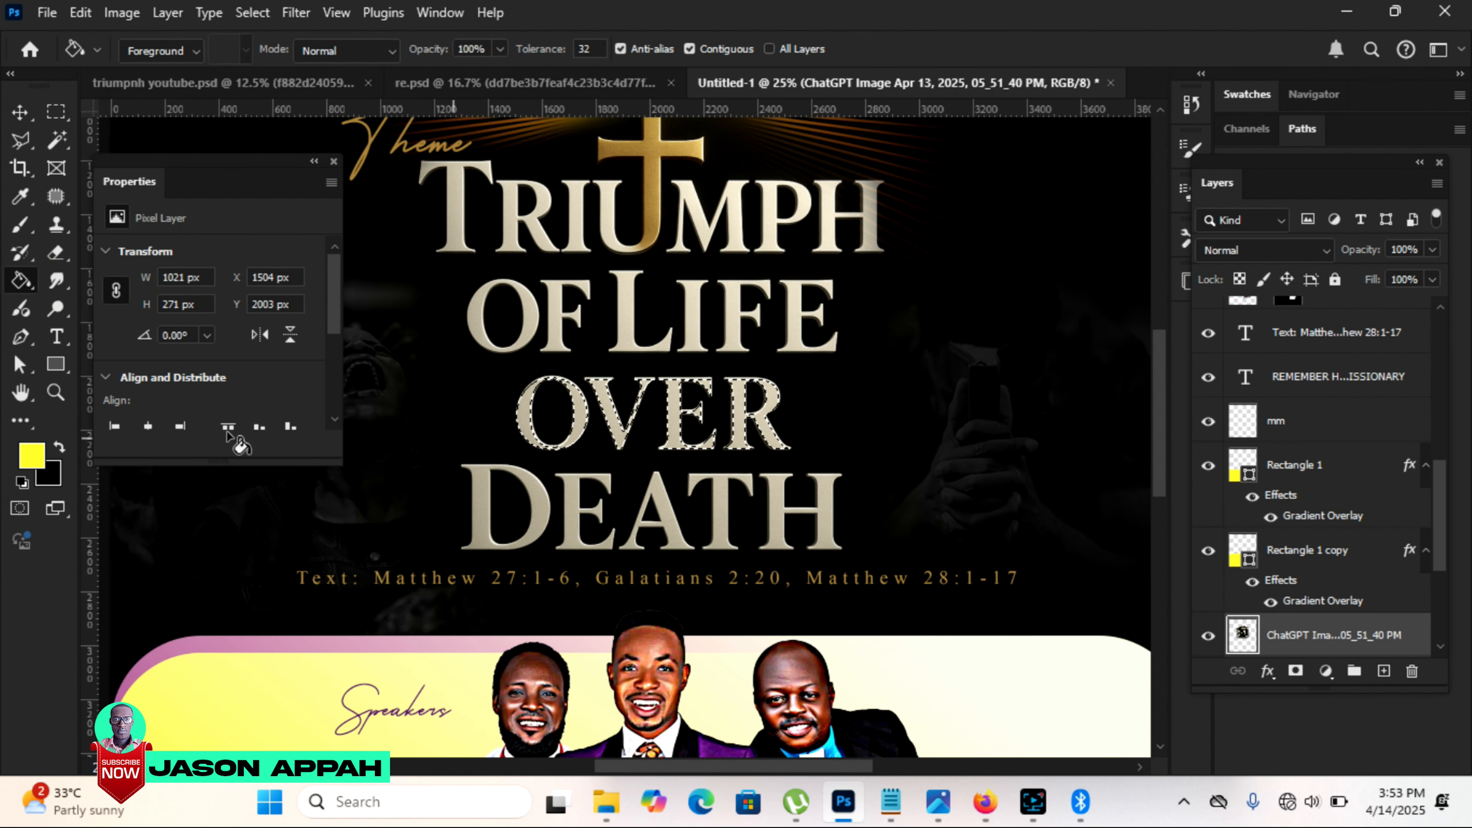
left_click(30, 461)
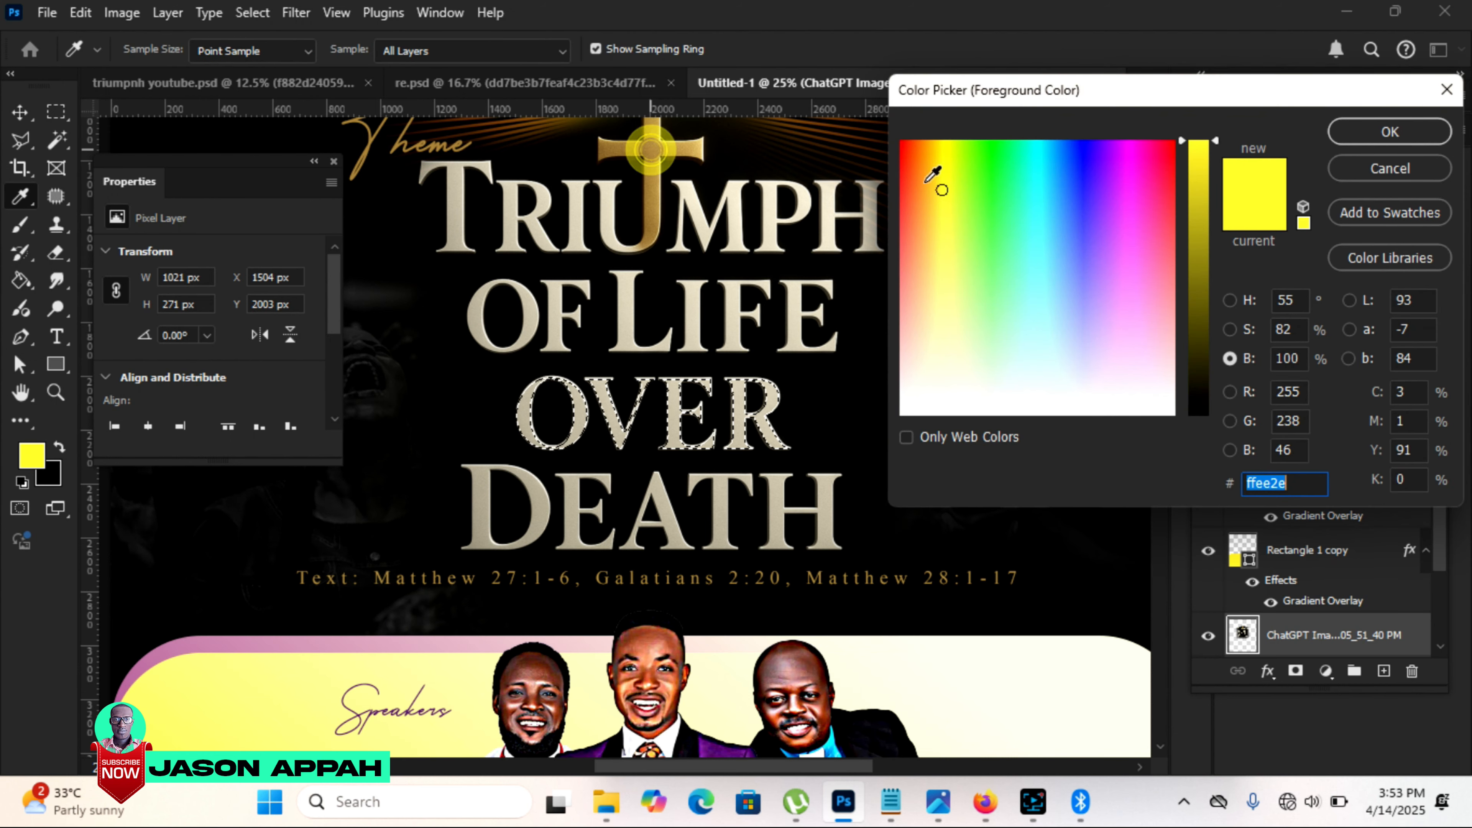
key("Return")
left_click(597, 435, "alt")
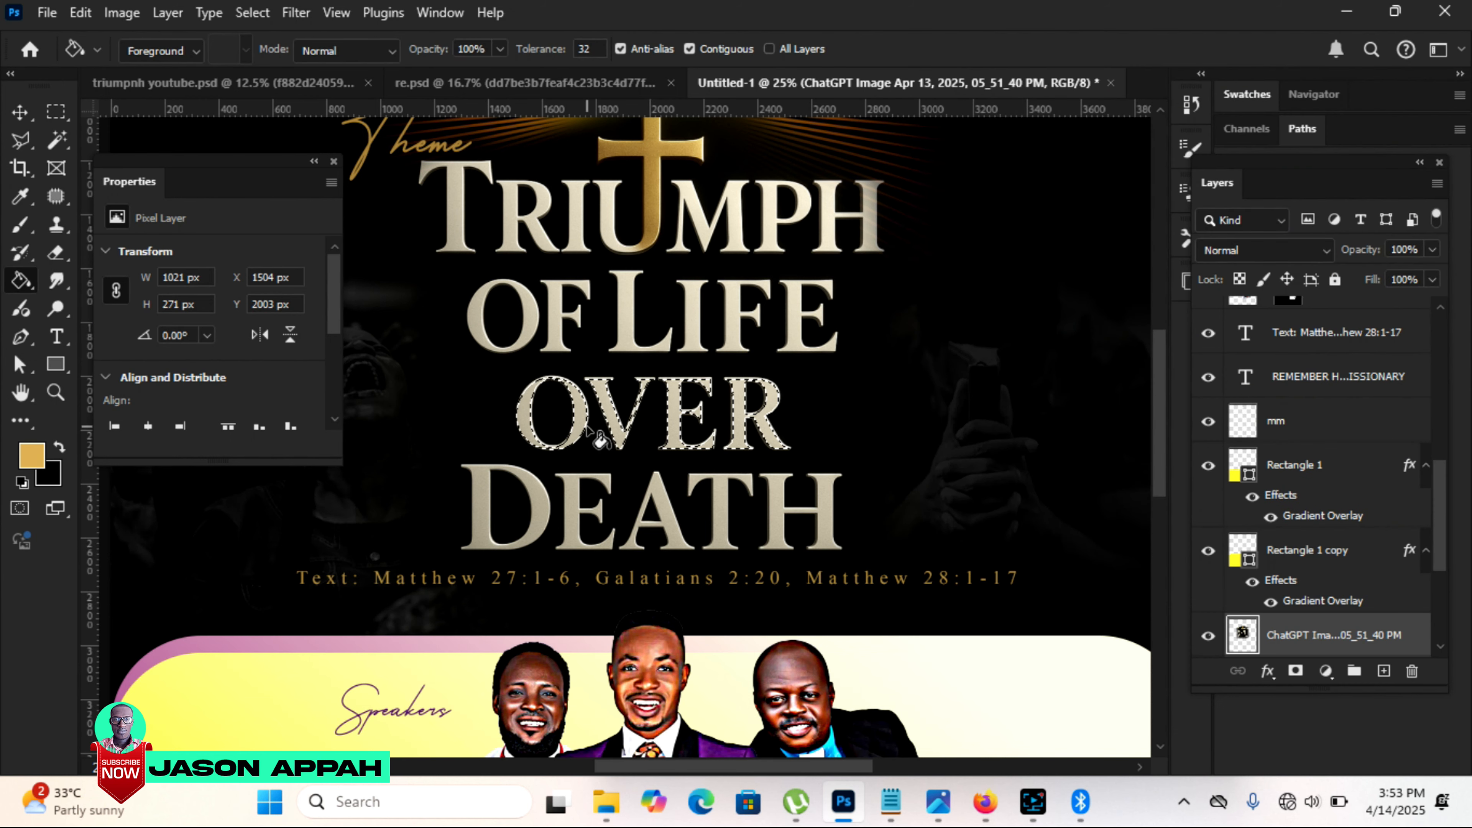
left_click(580, 420)
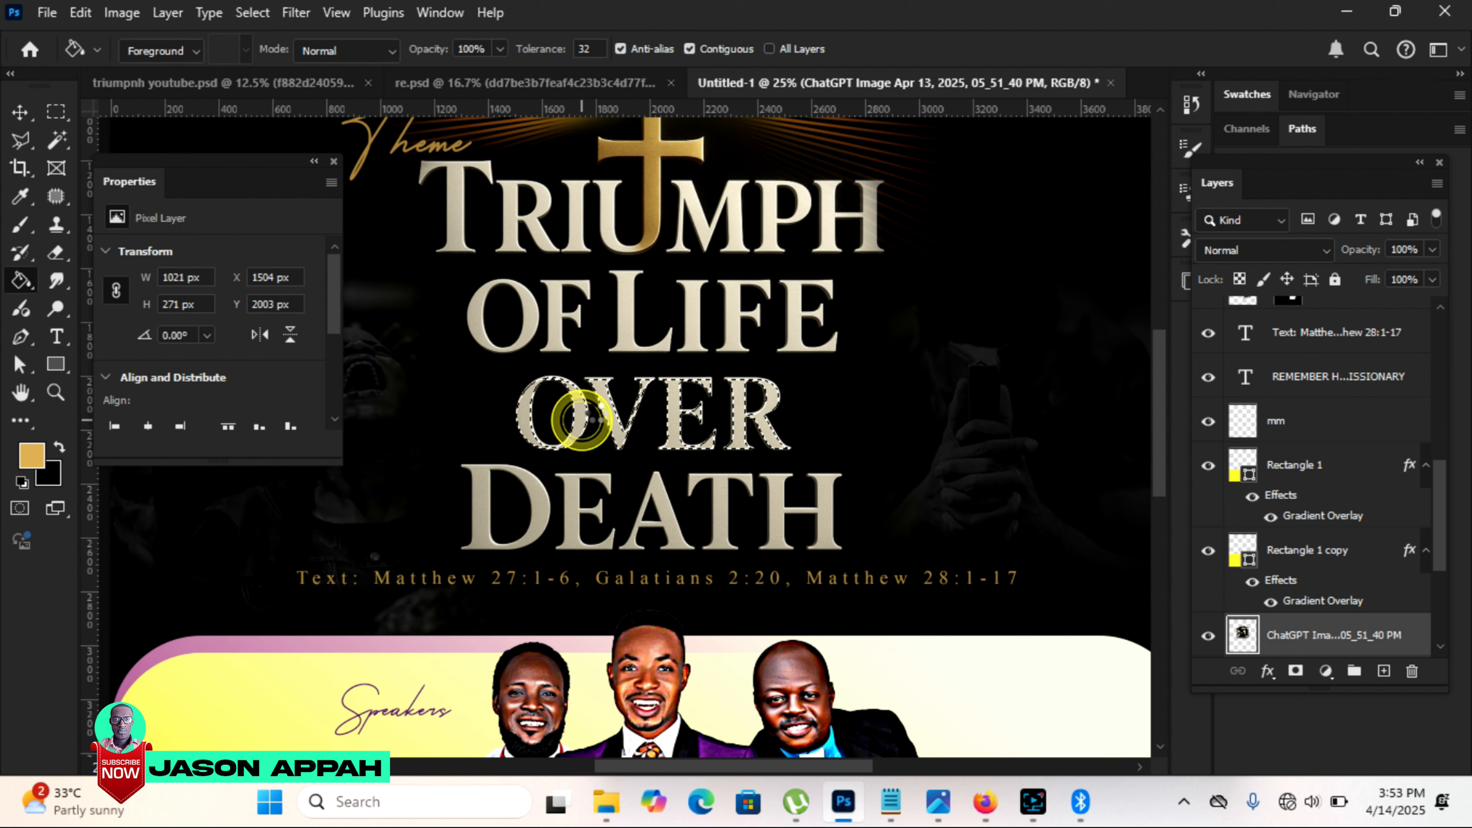
left_click(619, 422)
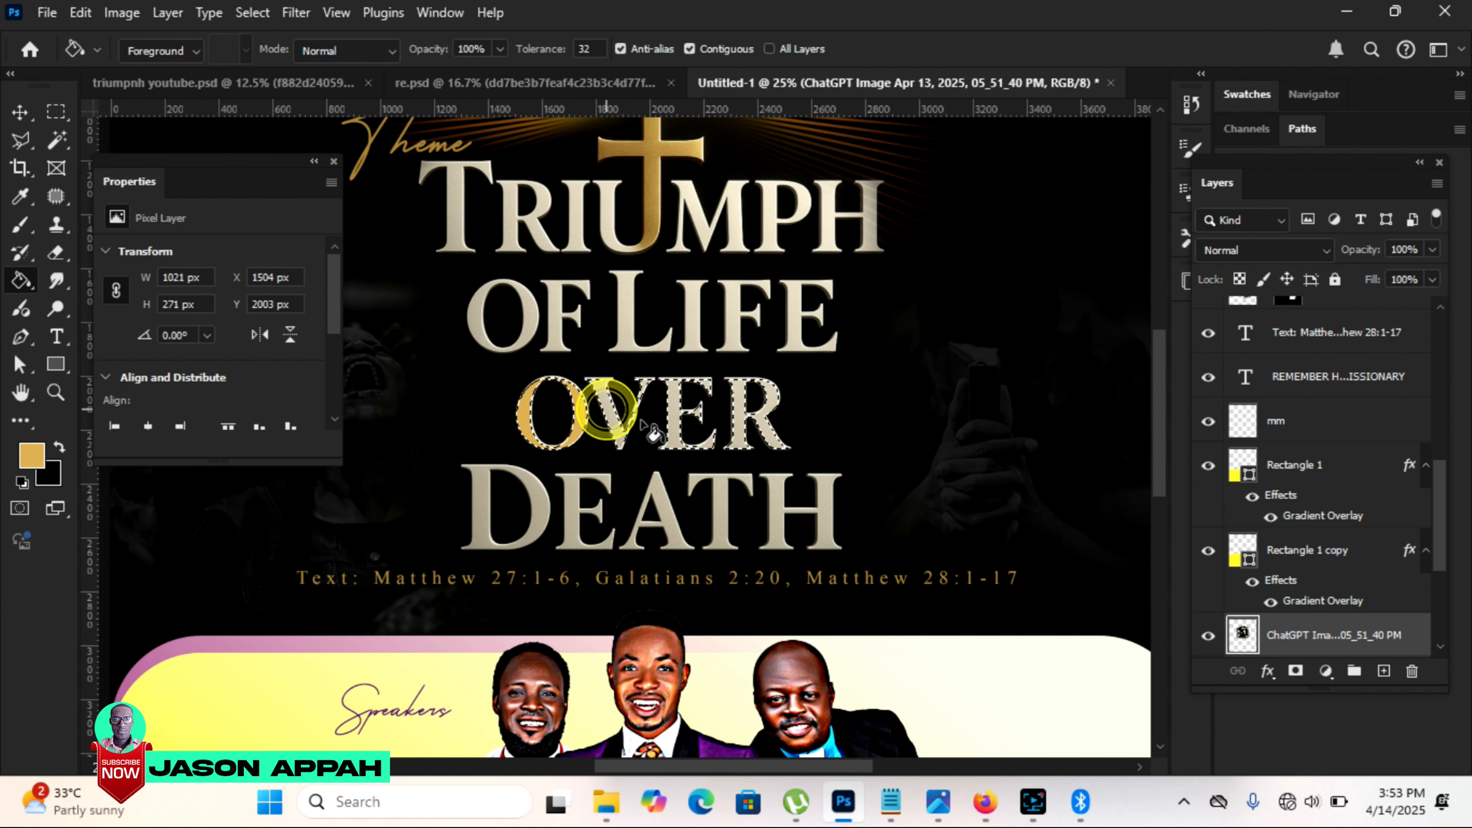
left_click(674, 411)
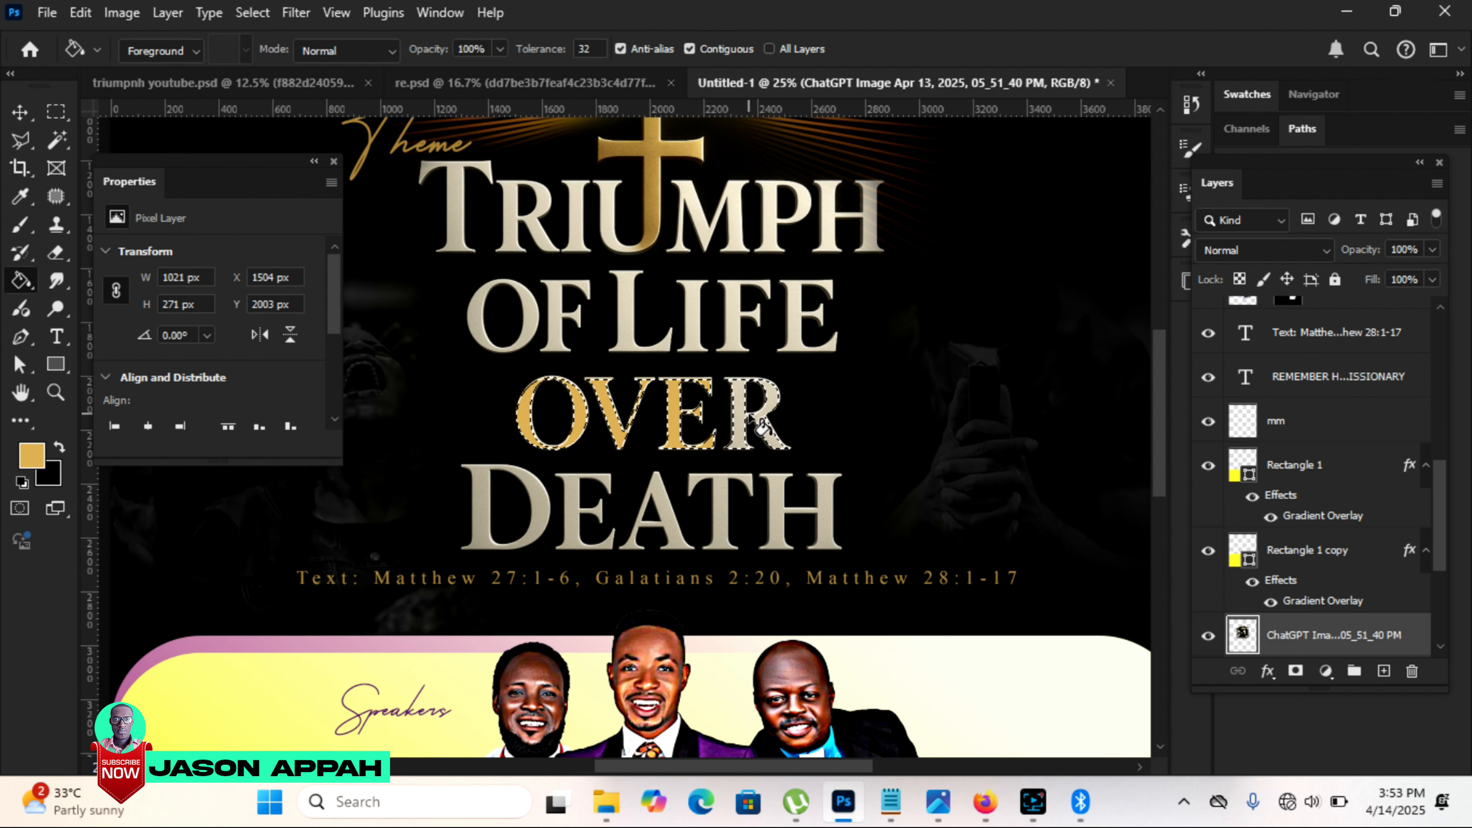
left_click(746, 411)
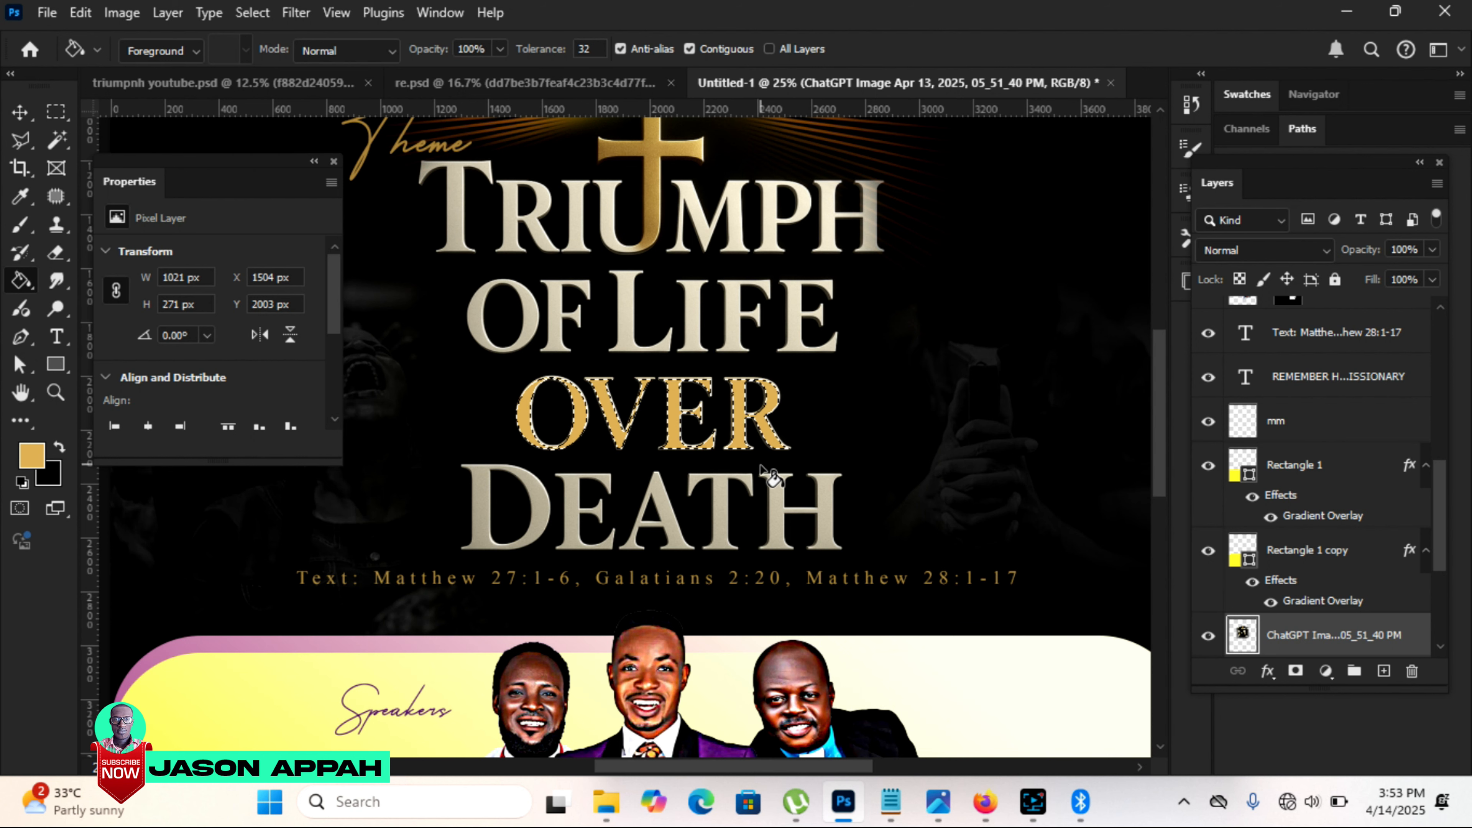
key("ctrl+d")
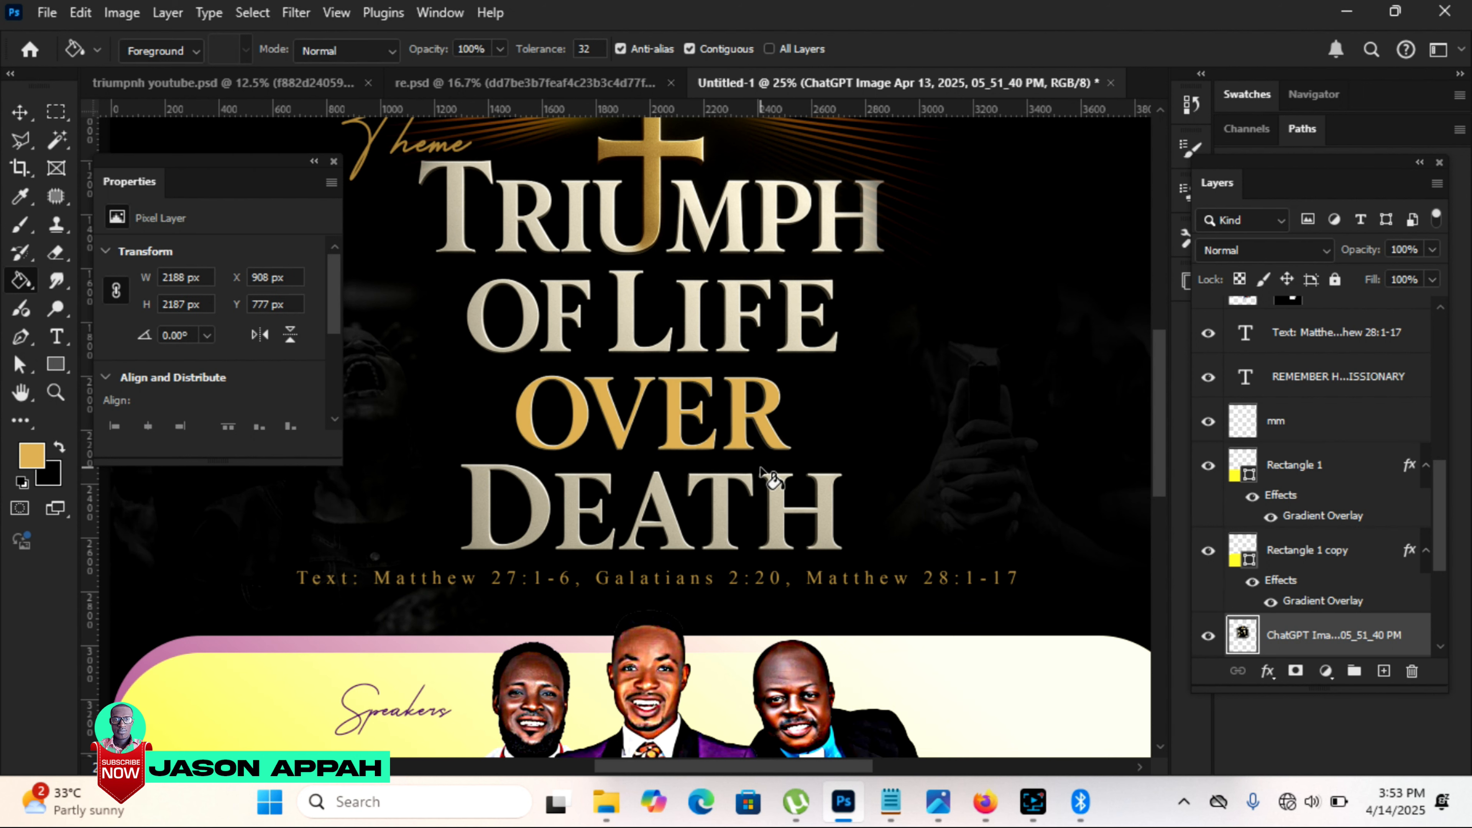
Step: Bring the glowing orange crowd image from re.psd into the flyer and scale it to 2250 × 2812 px over the title area
key("ctrl+0")
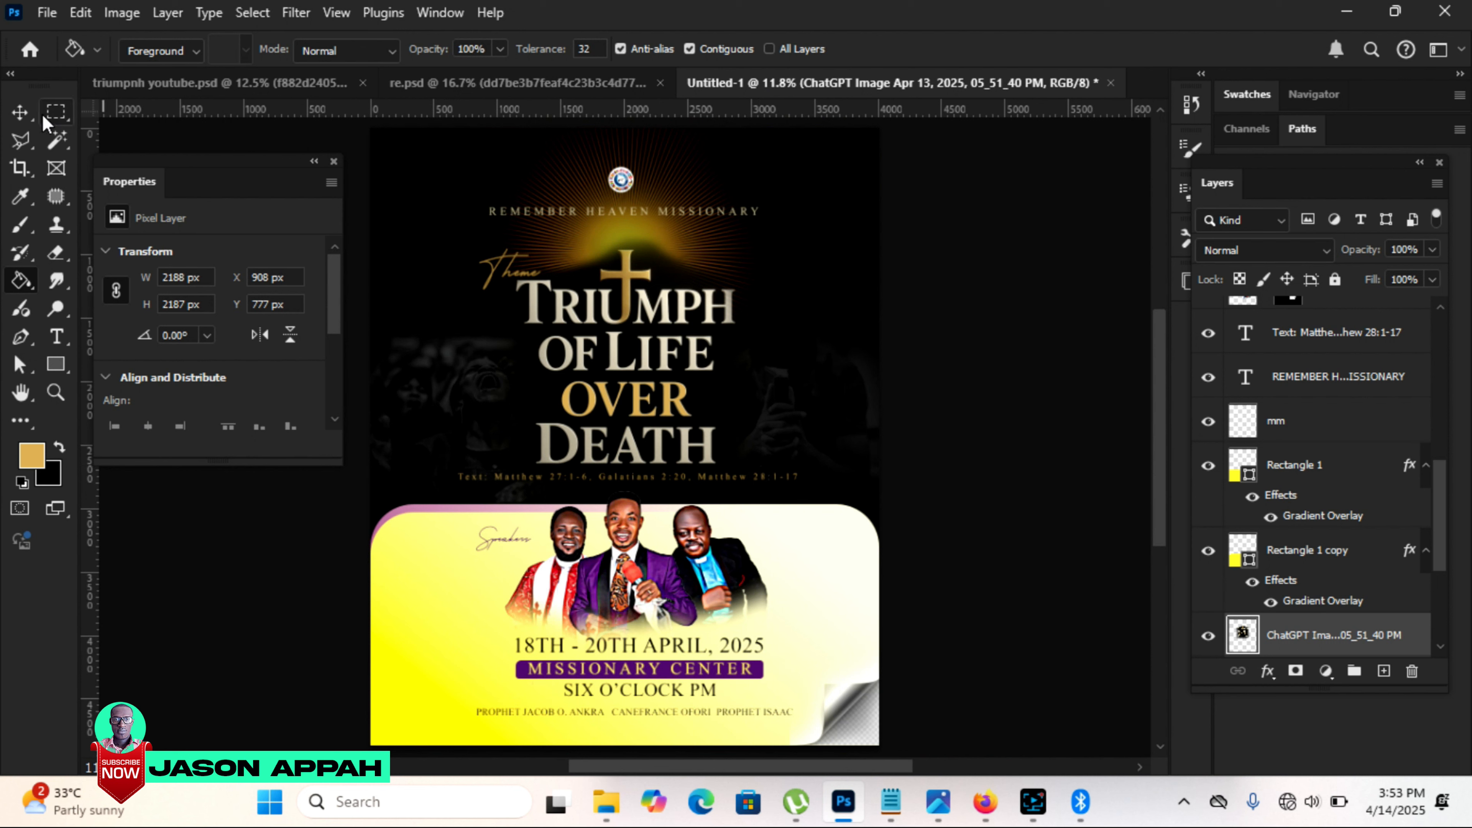
left_click(19, 112)
left_click(999, 382)
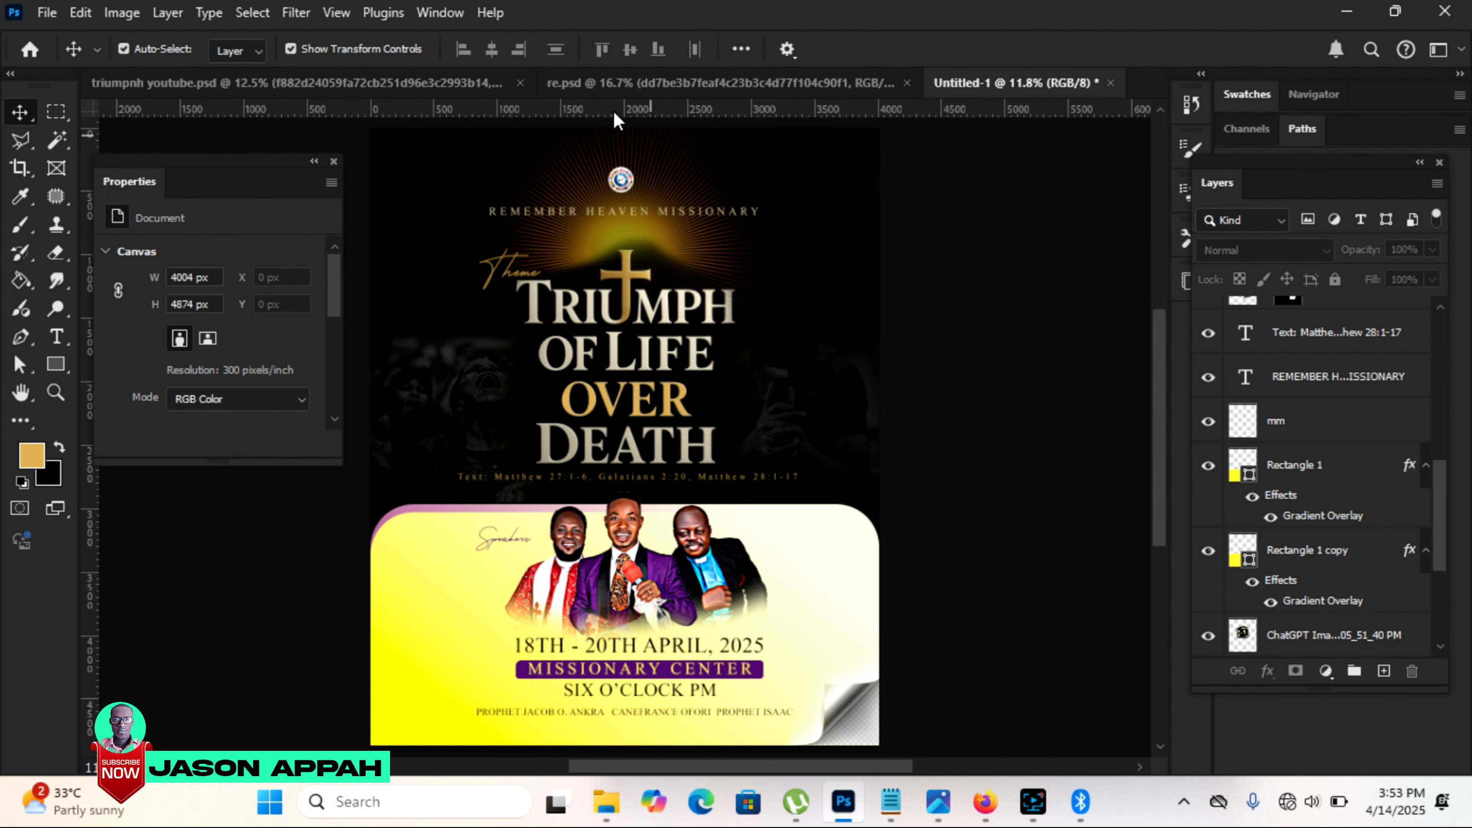
left_click(649, 83)
left_click_drag(637, 191, 485, 141)
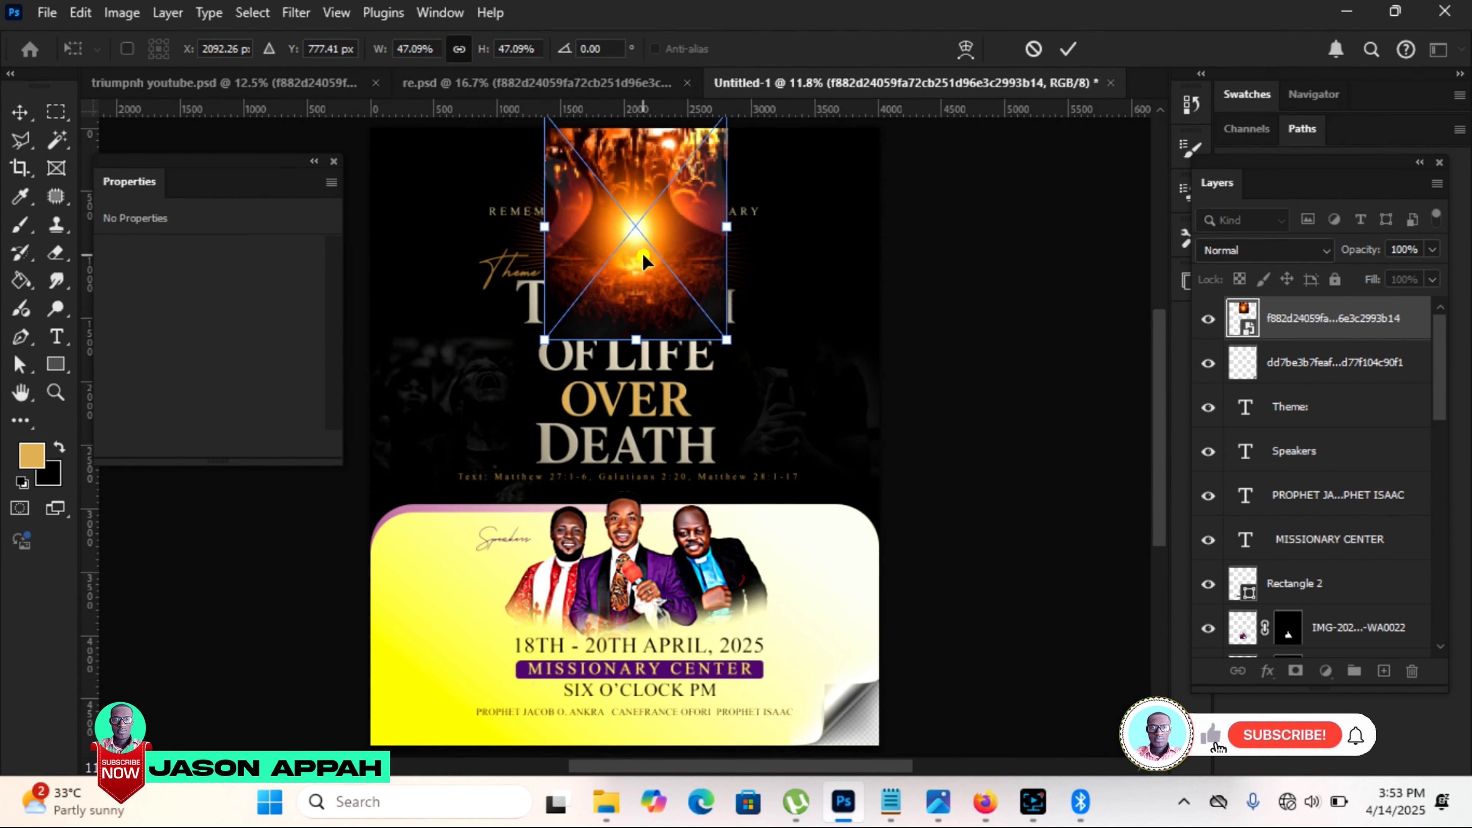
left_click_drag(643, 255, 566, 320)
left_click_drag(654, 409, 779, 562)
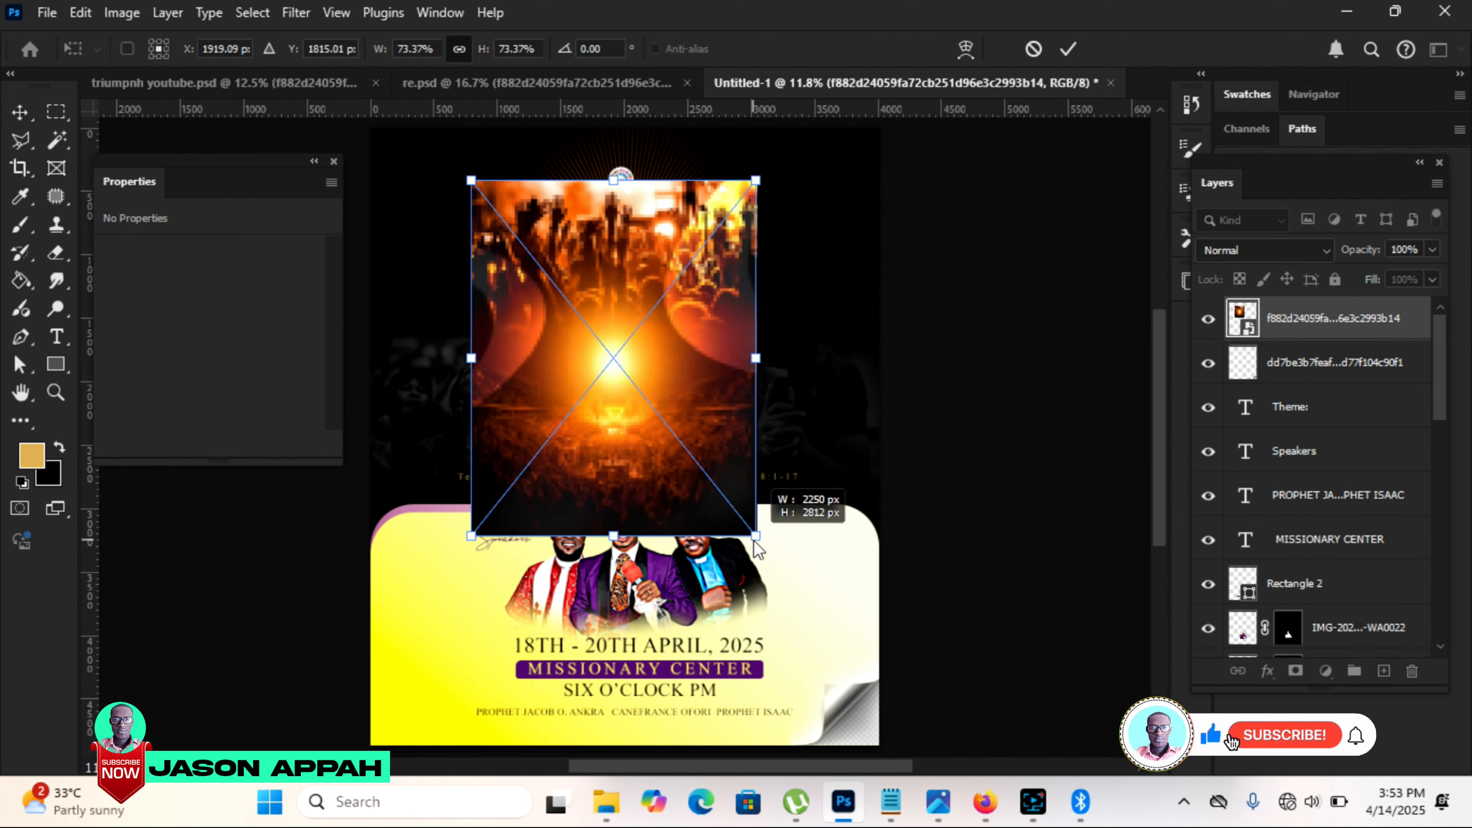
left_click(1069, 51)
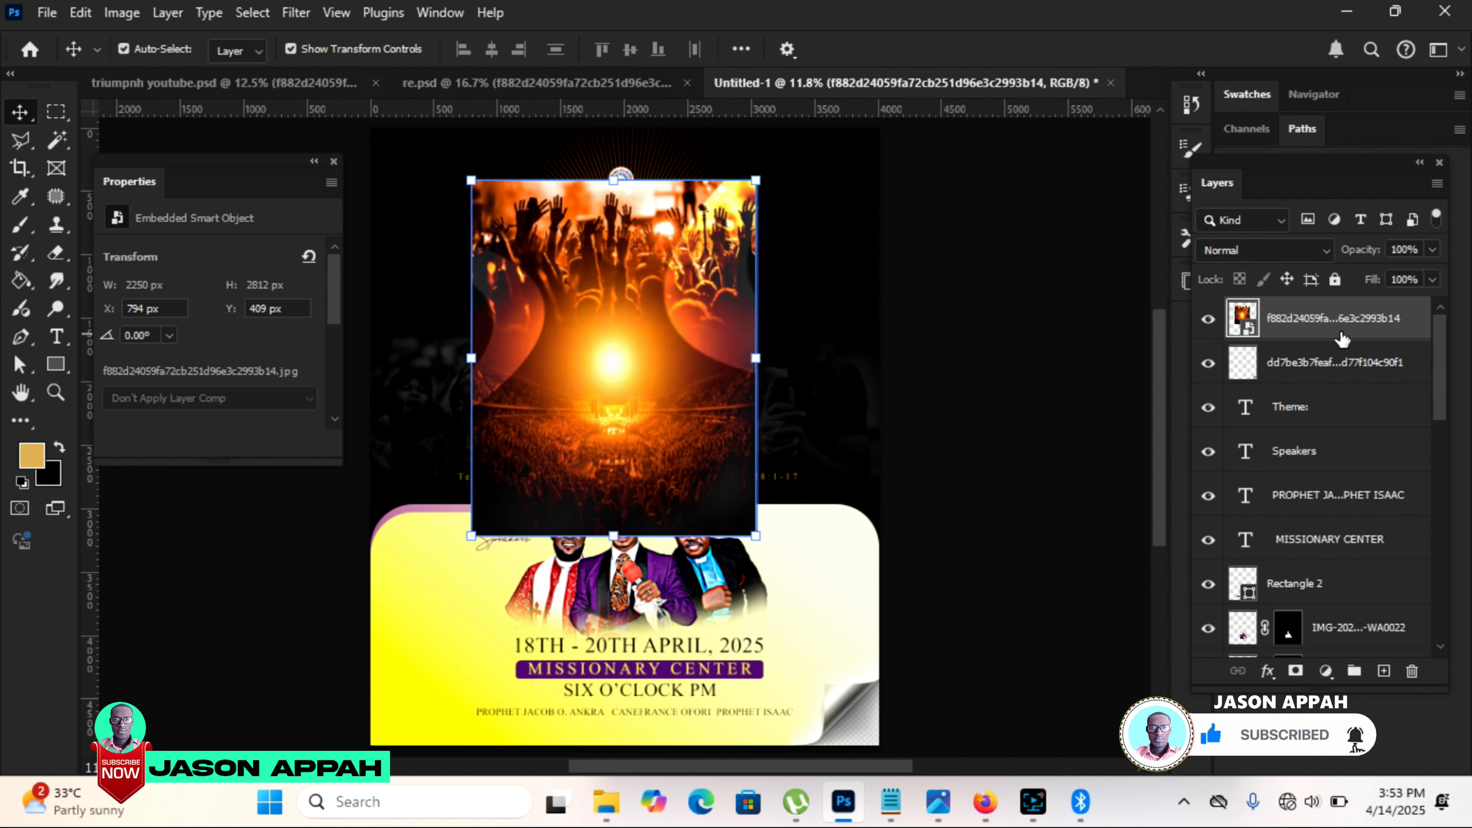
Step: Rasterize the glowing crowd image, fade it with a soft Eraser at 800 px, and lower the layer's opacity
right_click(1342, 339)
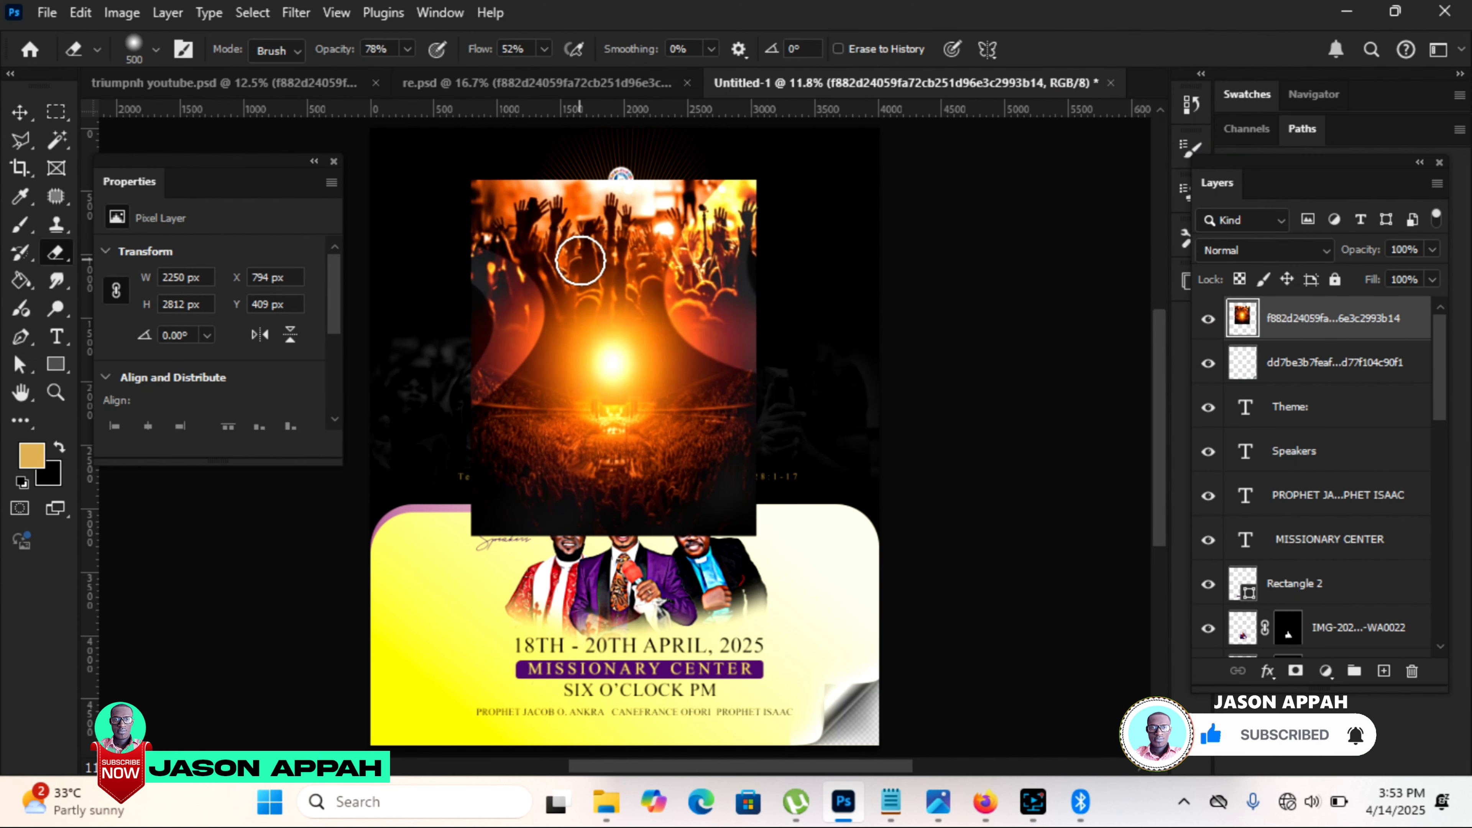
key("bracketright")
key("bracketright")
key("bracketright")
key("bracketright")
key("bracketright")
key("bracketright")
key("bracketright")
key("bracketright")
key("bracketright")
mouse_move(493, 219)
left_mouse_down()
mouse_move(708, 214)
mouse_move(516, 217)
mouse_move(504, 233)
mouse_move(632, 196)
mouse_move(495, 189)
mouse_move(738, 204)
left_mouse_up()
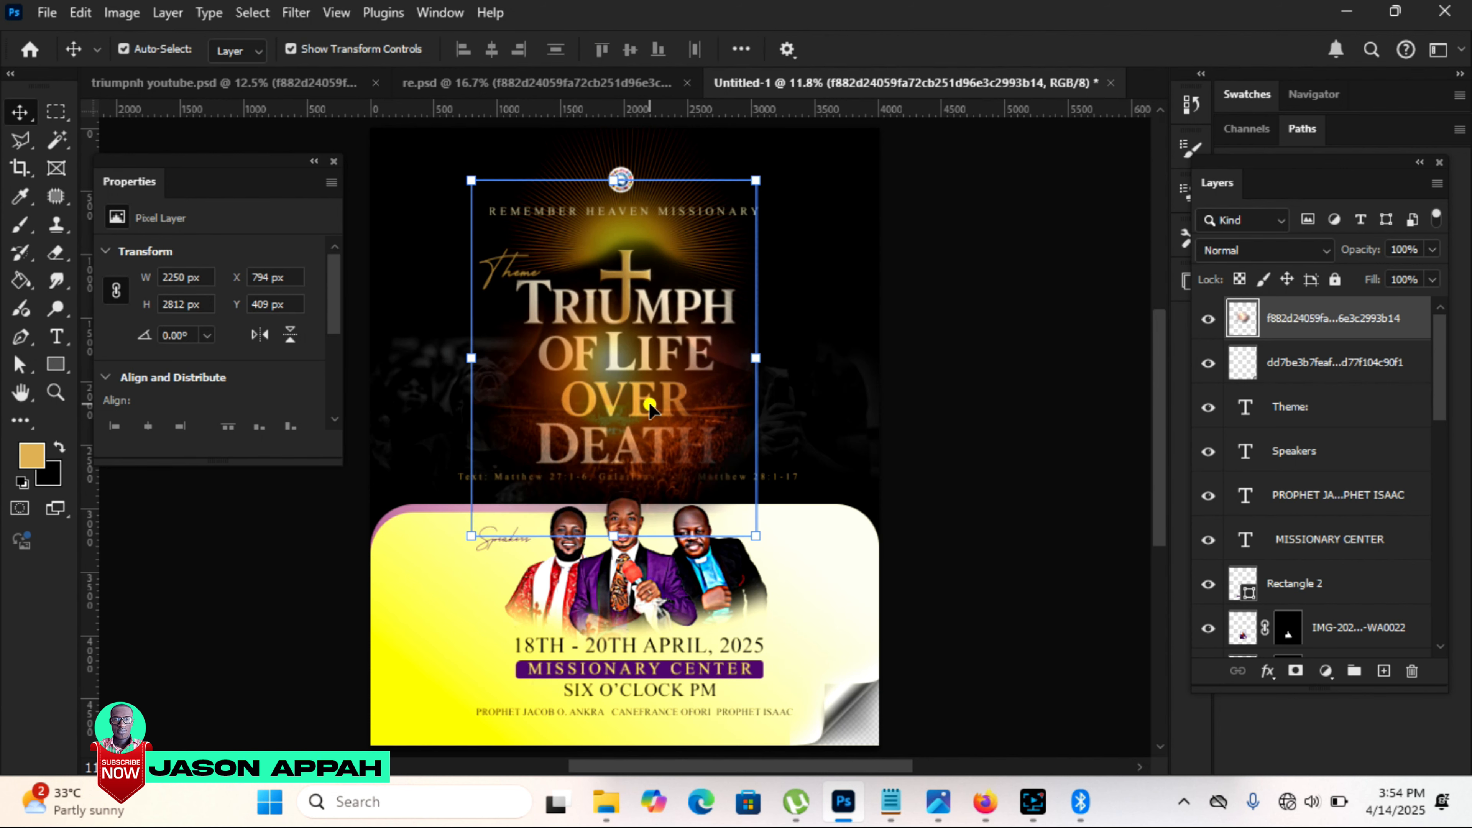
left_click_drag(649, 404, 652, 119)
left_click(1431, 249)
left_click_drag(1424, 277, 1410, 279)
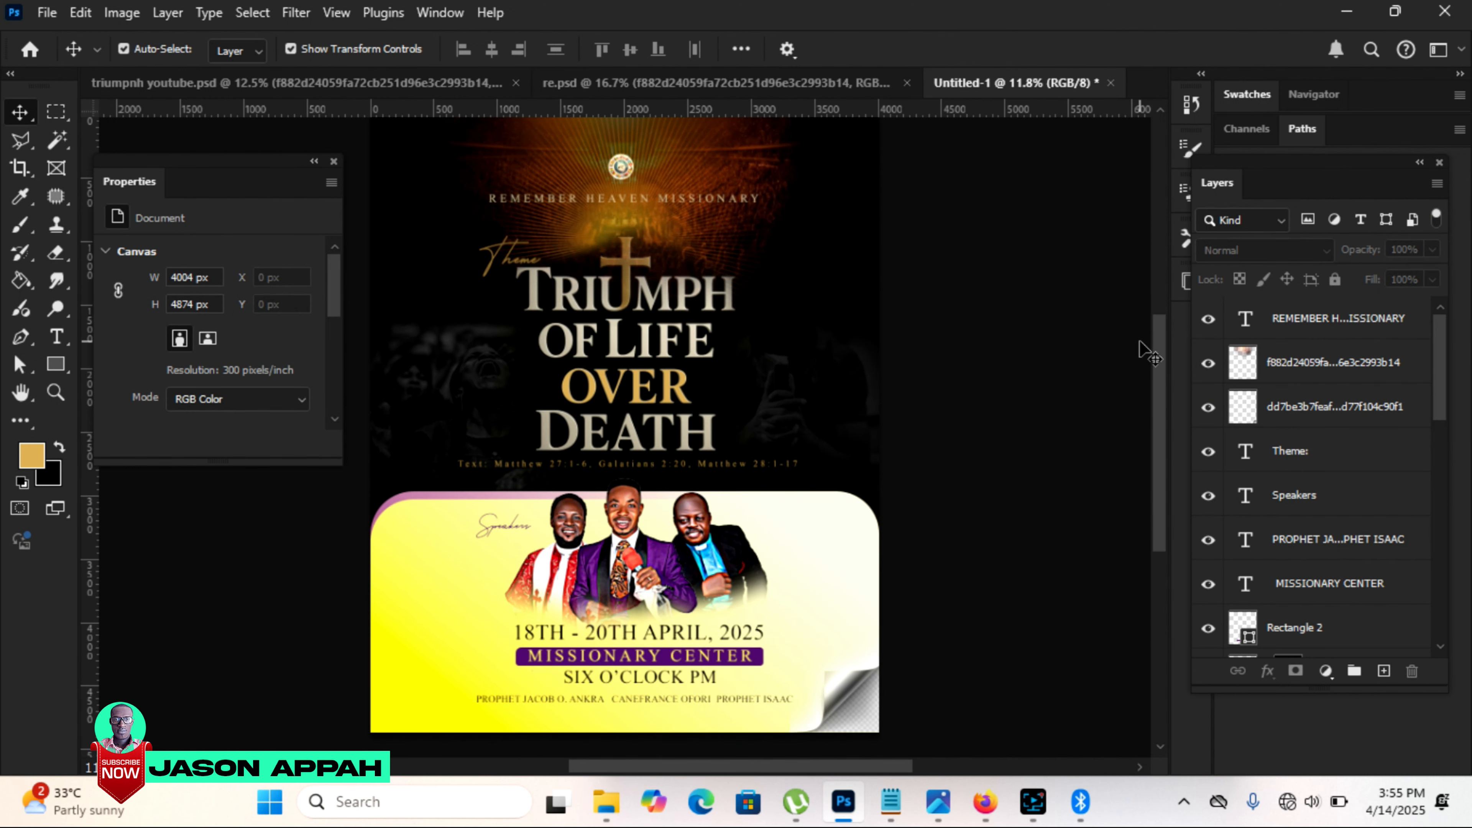
Step: Duplicate the portrait of the man in the blue shirt beside the group and enlarge the copy to 1552 × 2324 px
left_click(718, 563)
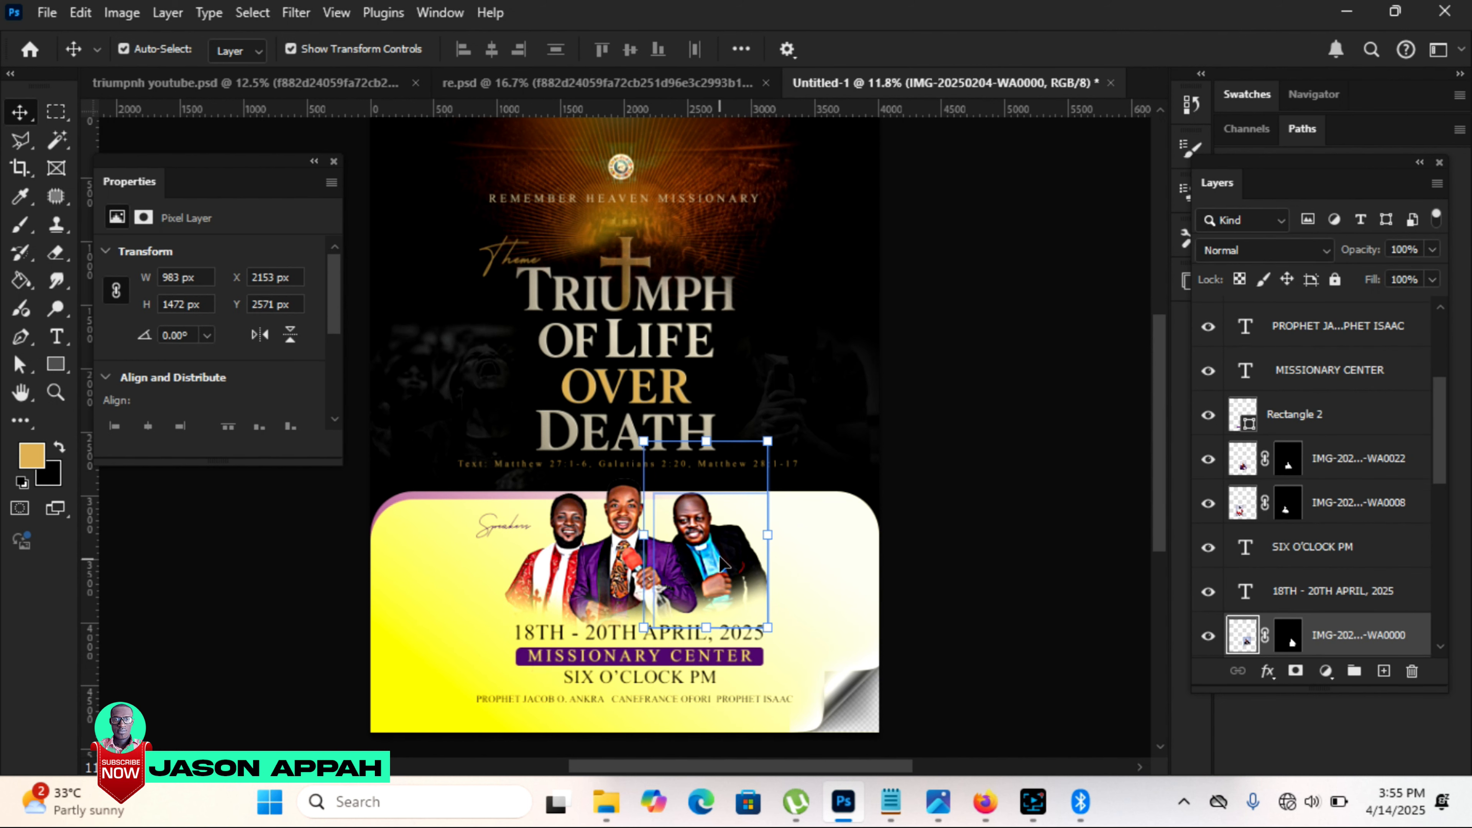
left_click_drag(714, 565, 826, 542)
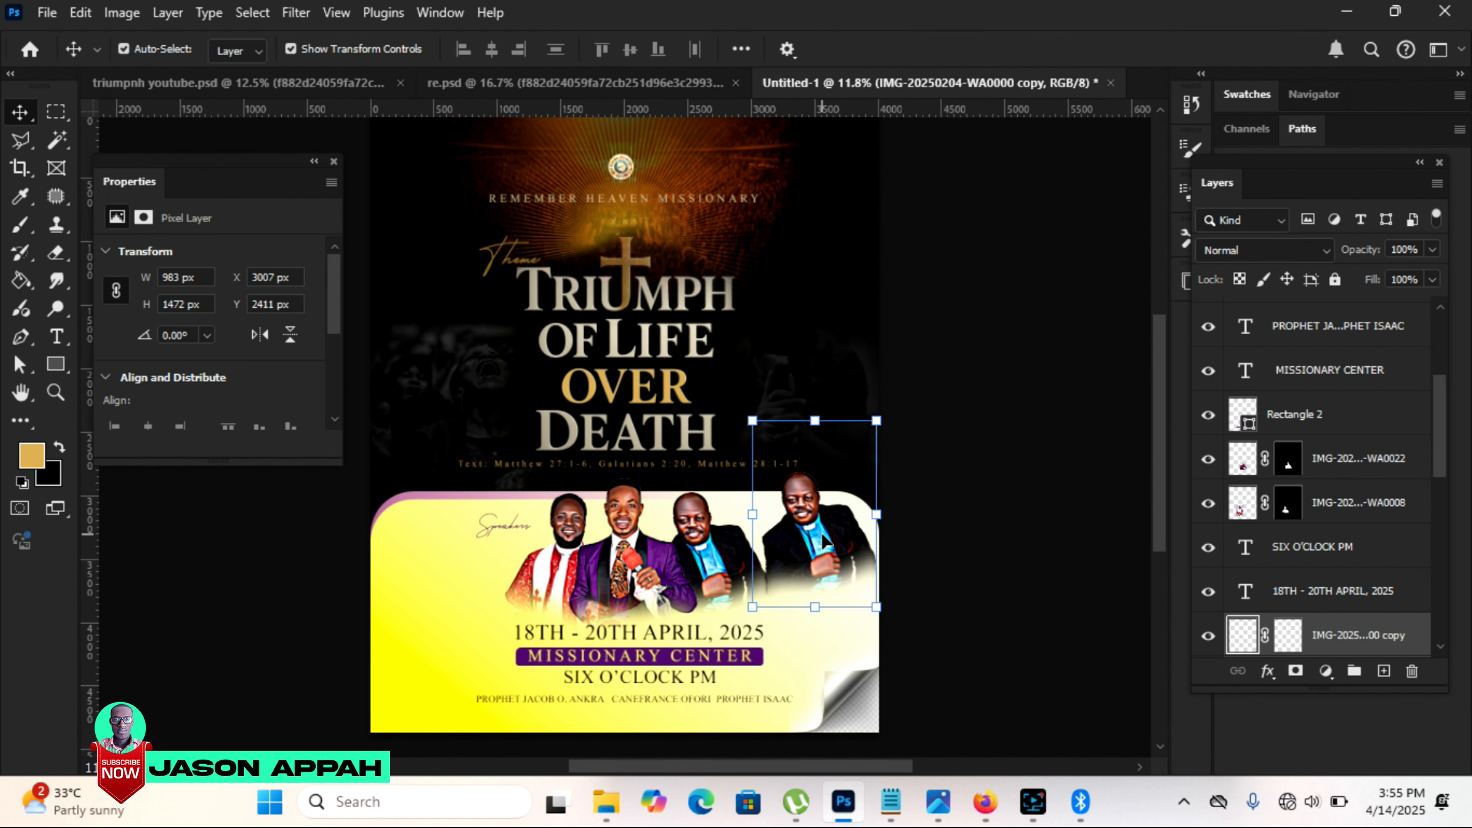
left_click_drag(876, 606, 970, 699)
key("Return")
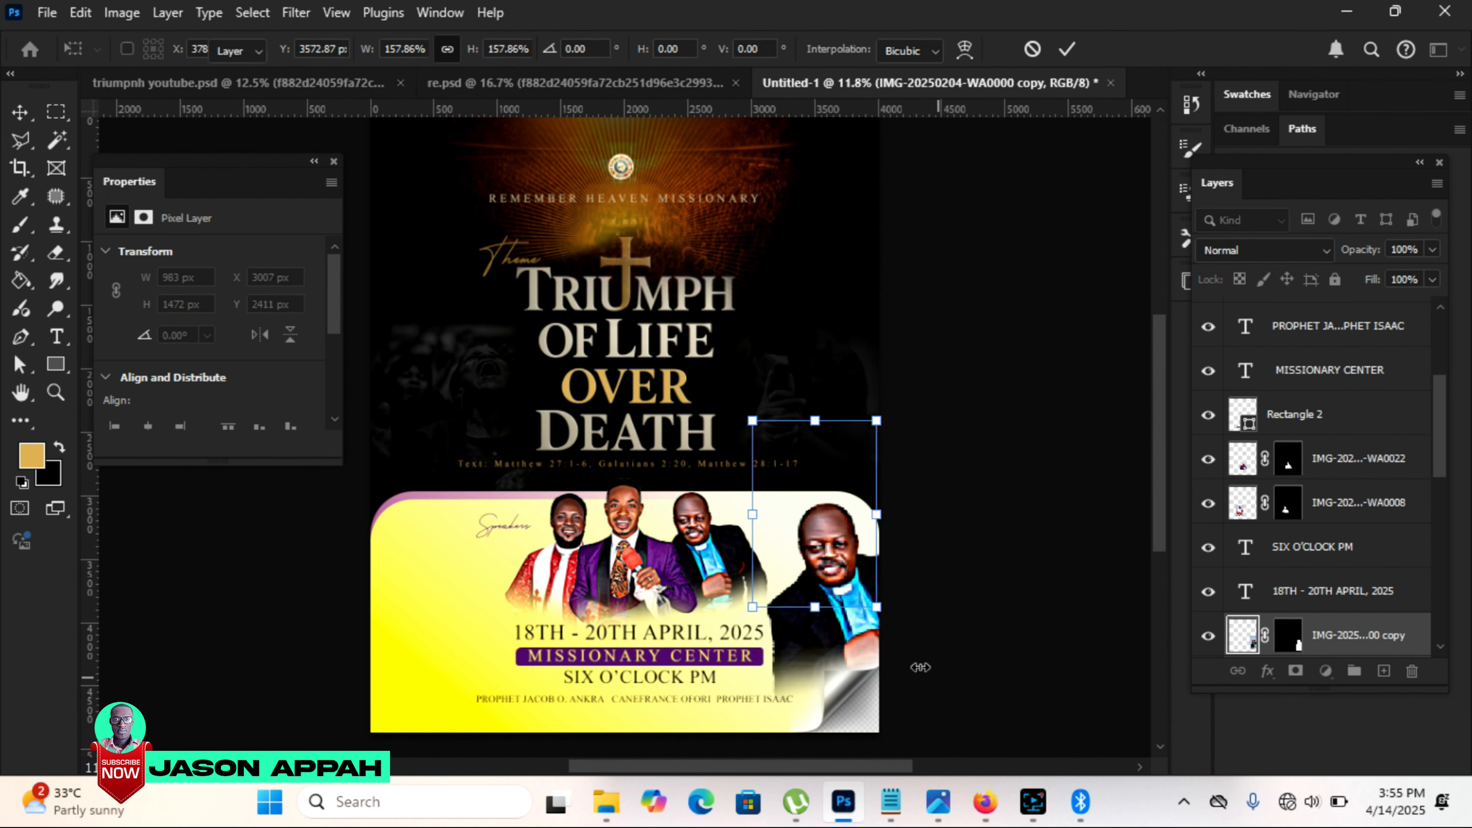
Step: Lower the enlarged blue-shirt portrait copy to 14% opacity and move it to about X 2773 px, Y 2259 px
left_click(1433, 250)
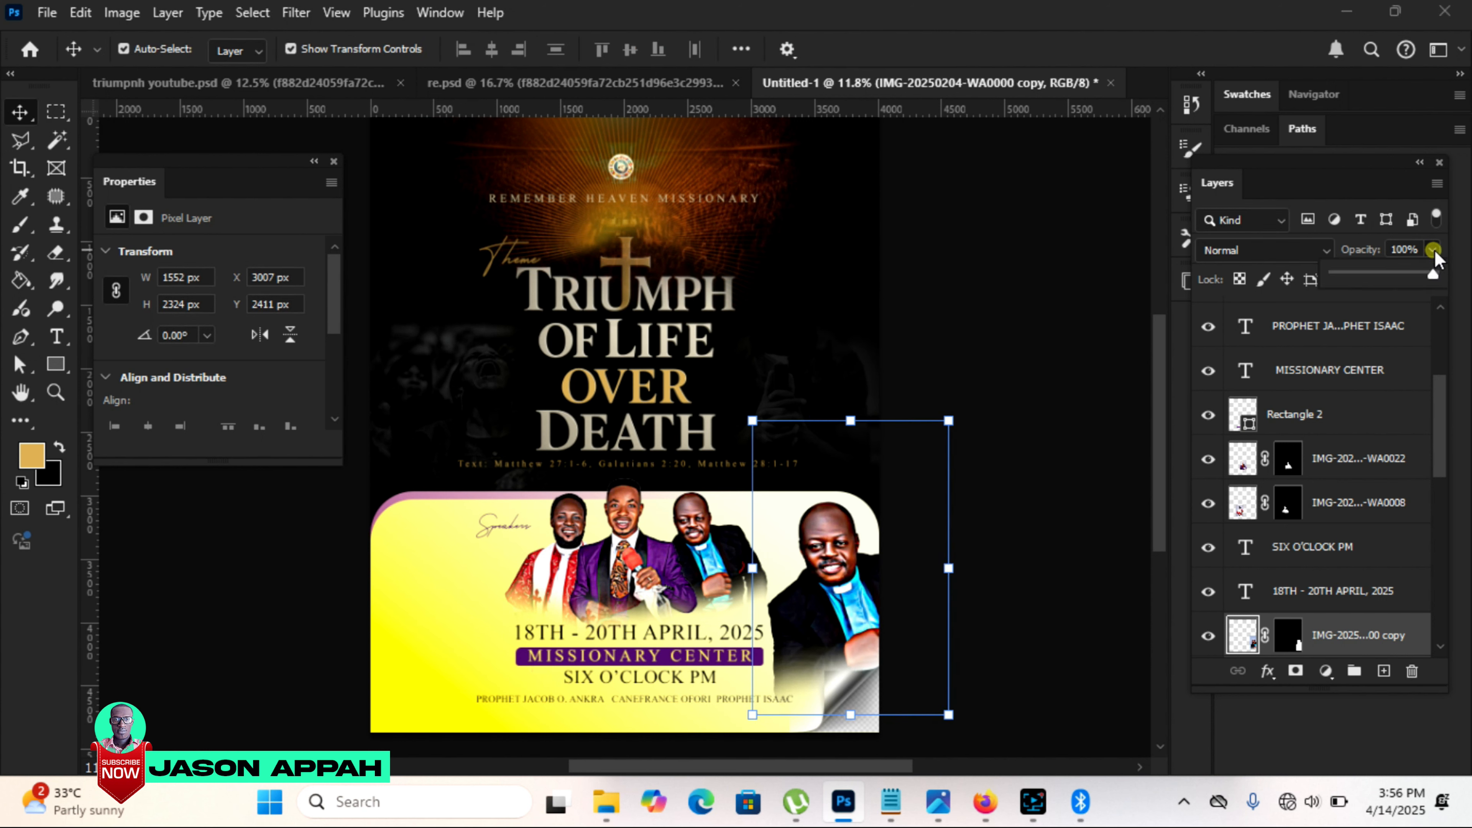
left_click_drag(1413, 268, 1377, 268)
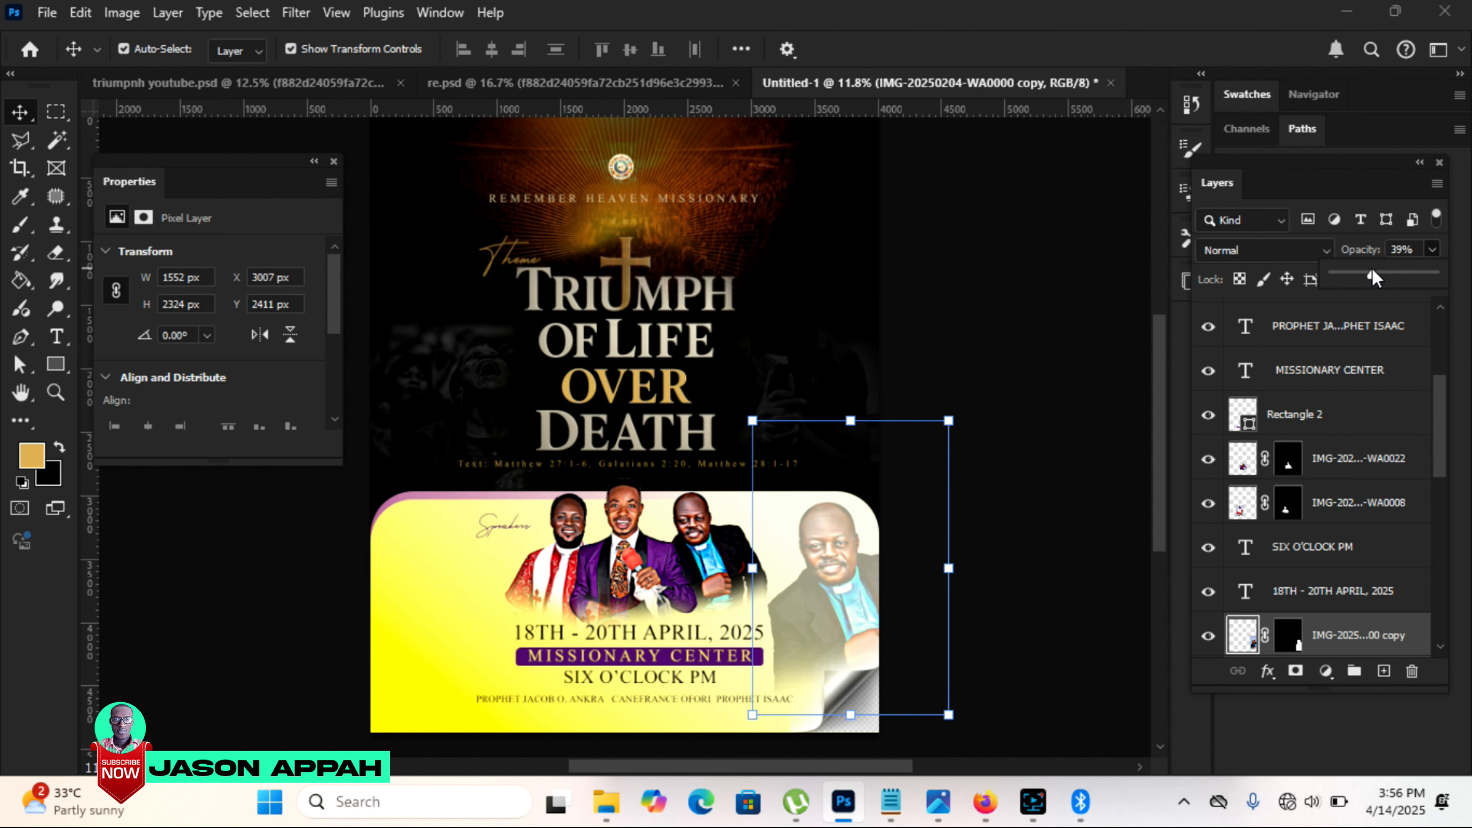
left_click_drag(1362, 272, 1349, 268)
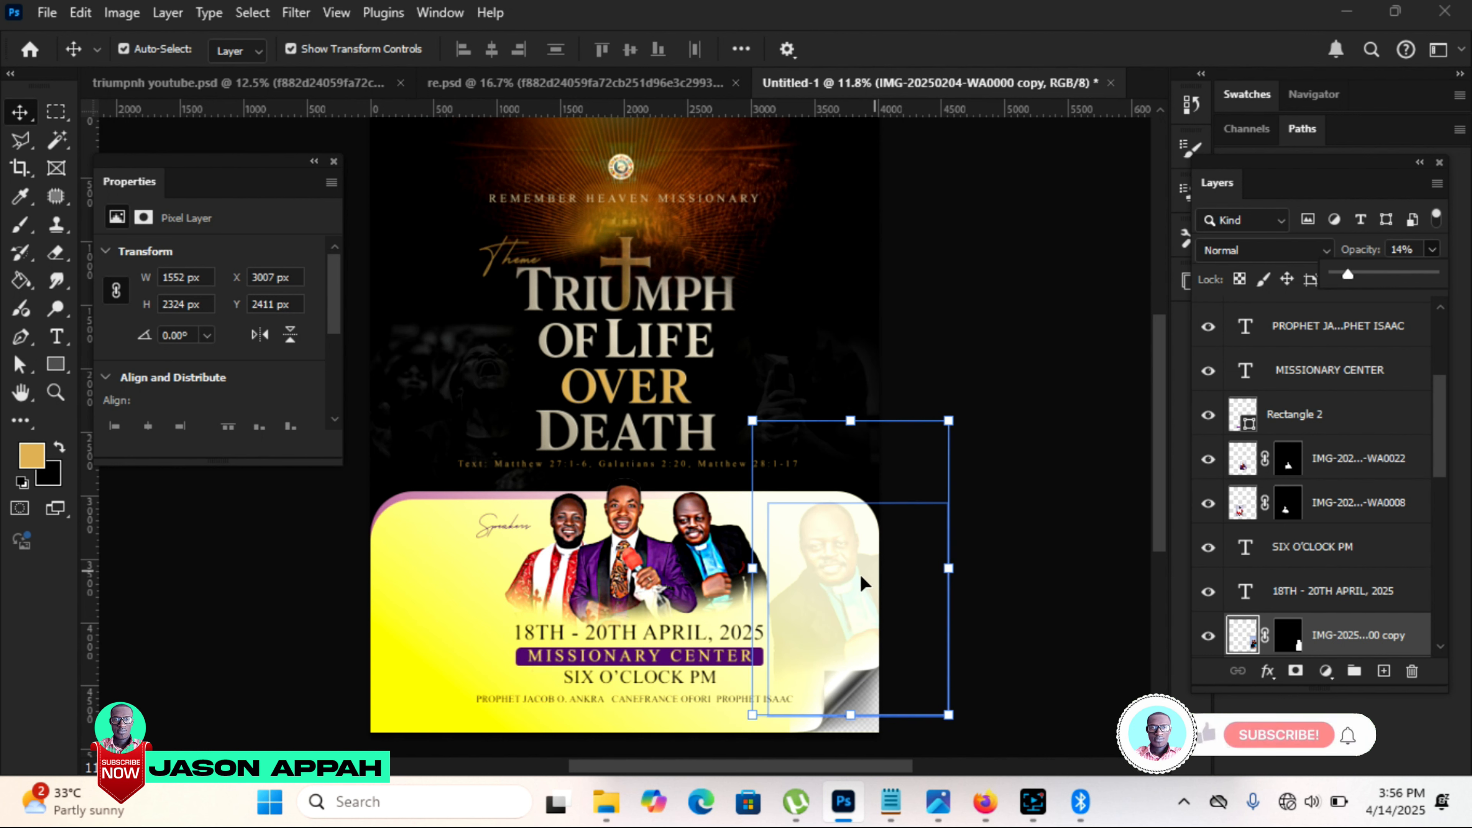
left_click_drag(846, 571, 823, 556)
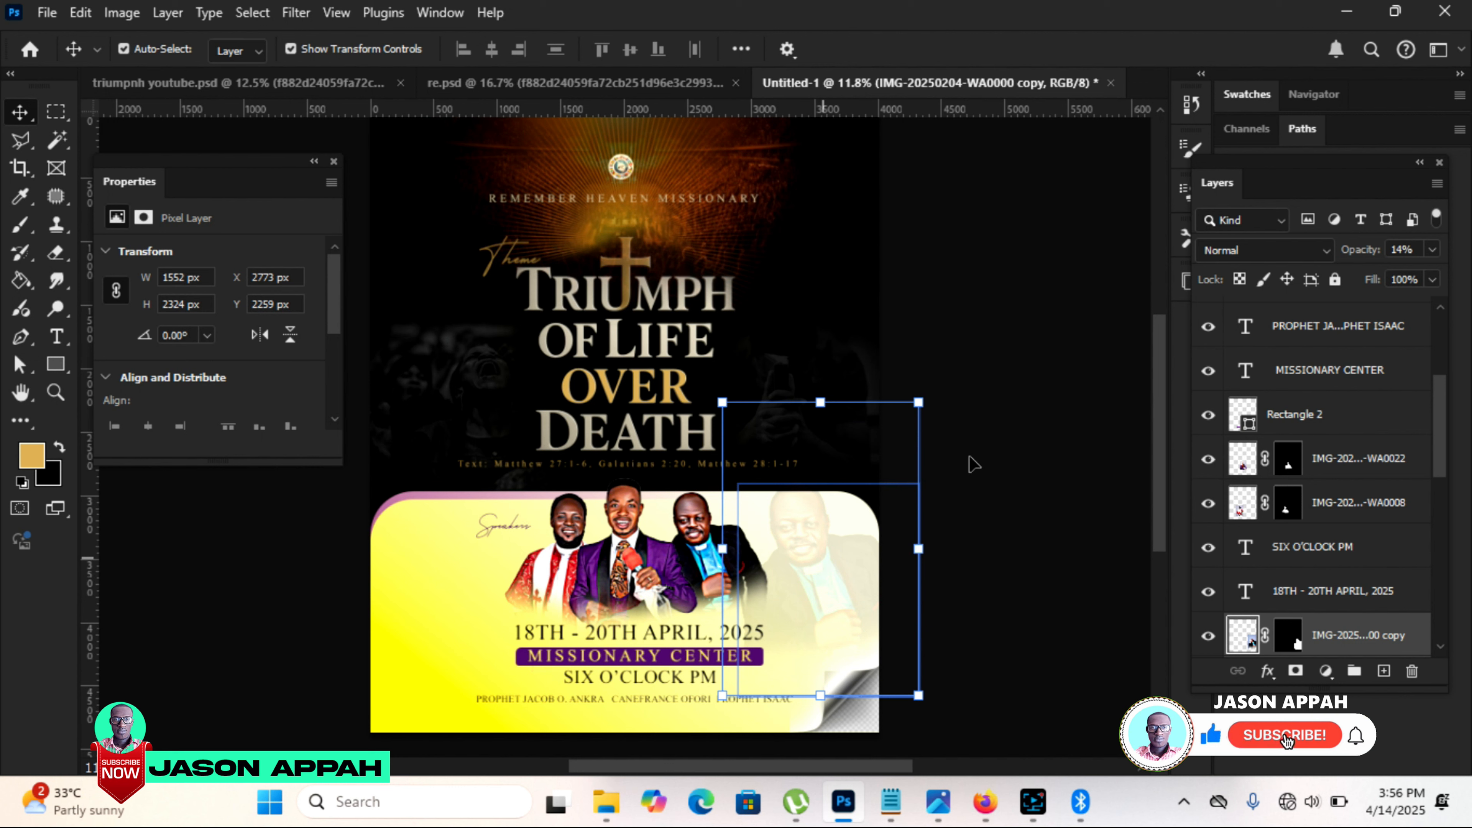
Step: Fade the lower part and outer edge of the faint blue-shirt portrait with the soft 800 px Eraser
left_click(56, 253)
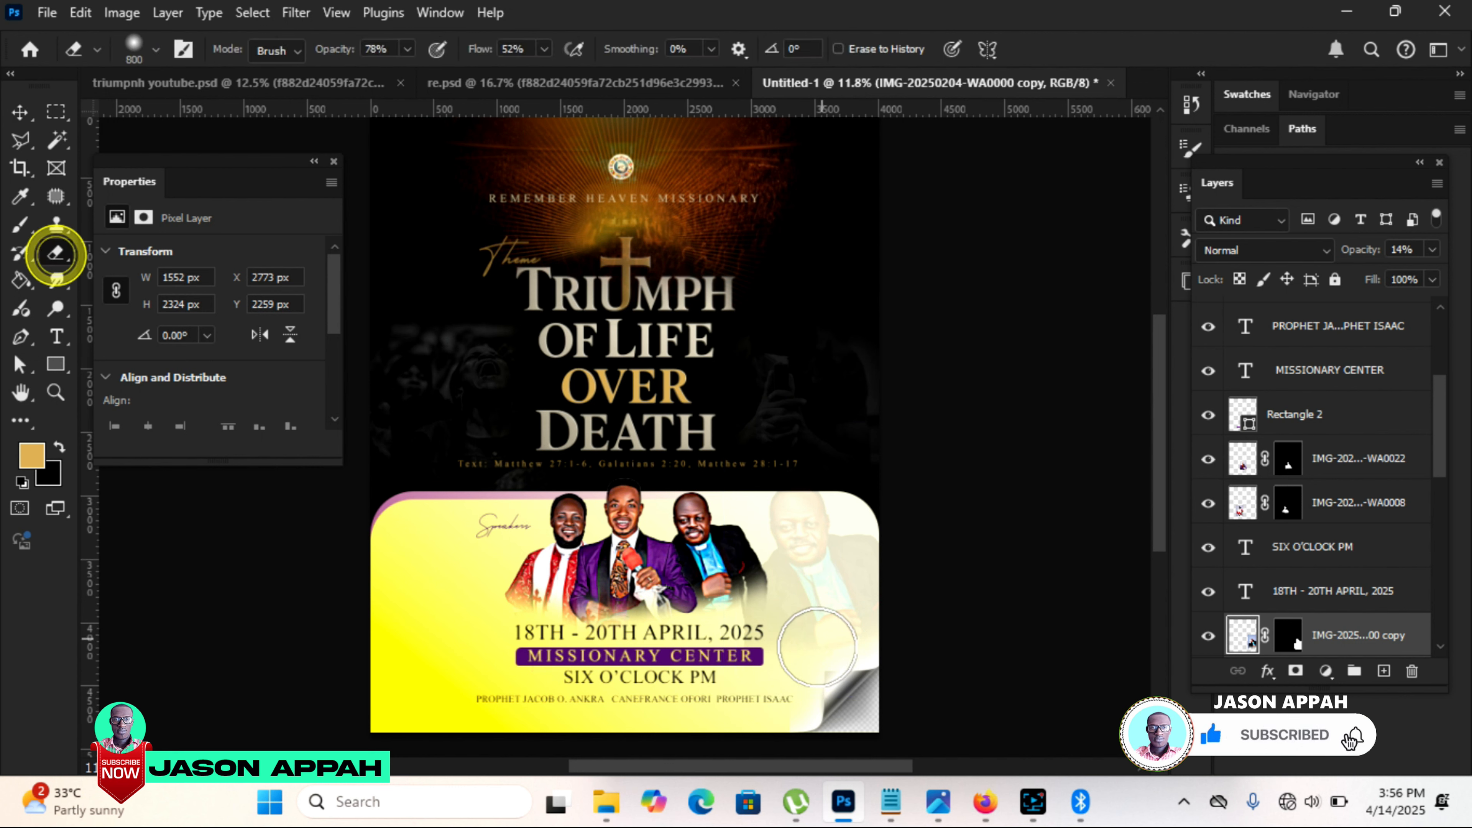
left_click(835, 669)
mouse_move(833, 668)
left_mouse_down()
mouse_move(861, 651)
mouse_move(845, 663)
mouse_move(880, 603)
left_mouse_up()
left_click(879, 603)
left_click(897, 537)
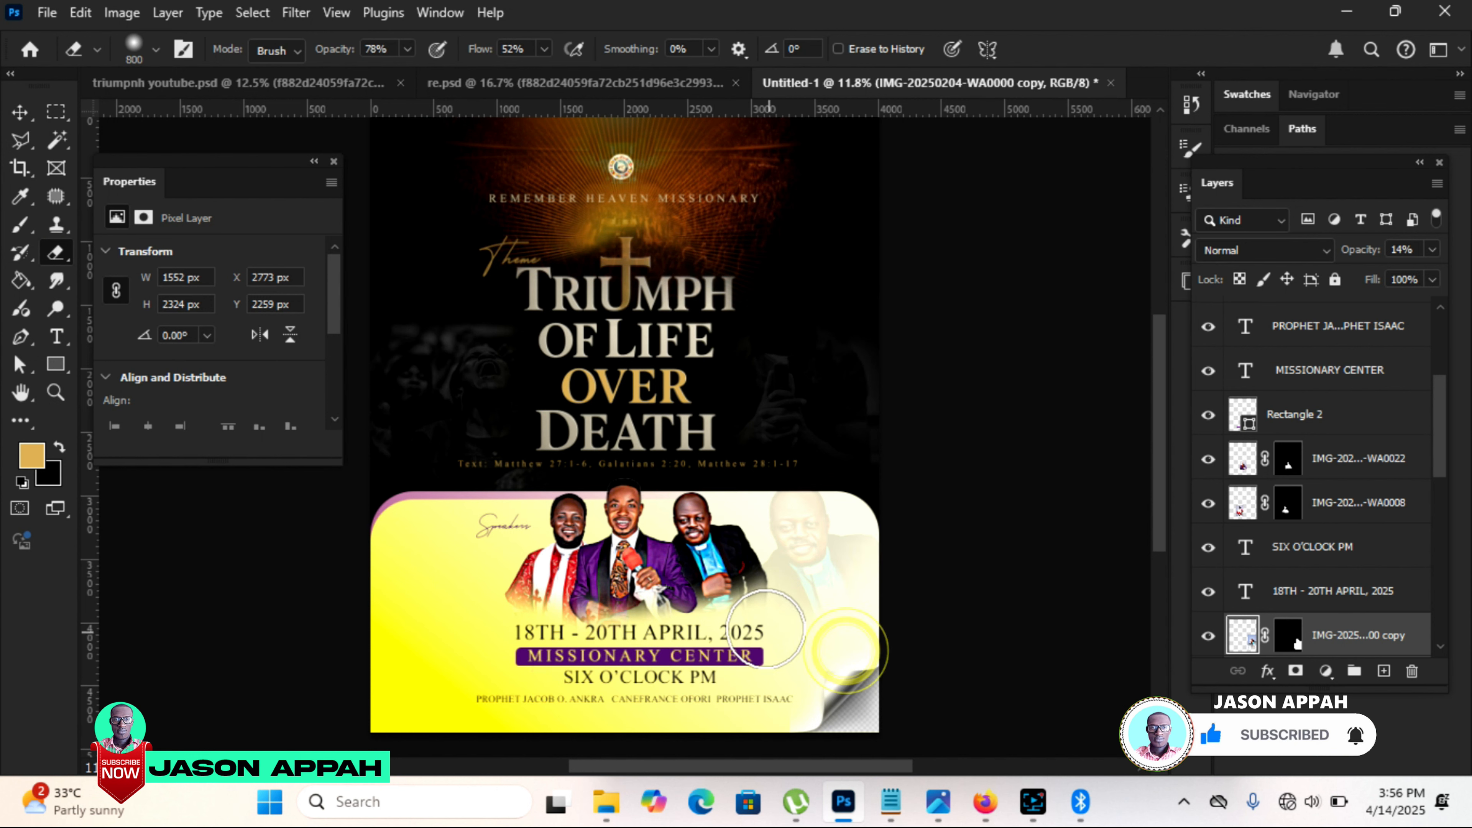
Step: Duplicate the portrait of the man in the red robe onto the yellow panel's empty side and enlarge the copy to 1723 × 2465 px
left_click(23, 113)
left_click(540, 588)
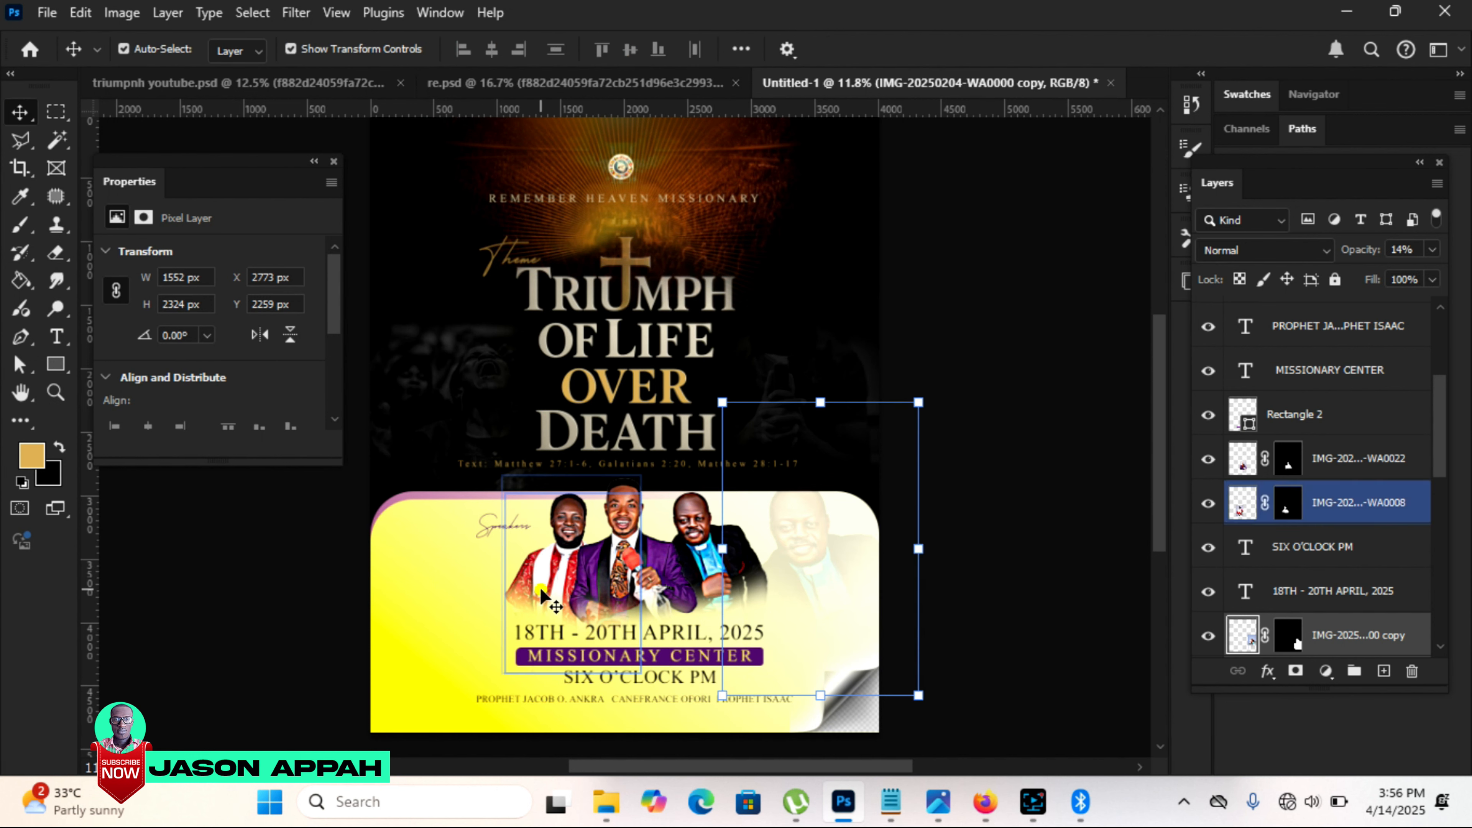
left_click_drag(546, 577, 418, 584)
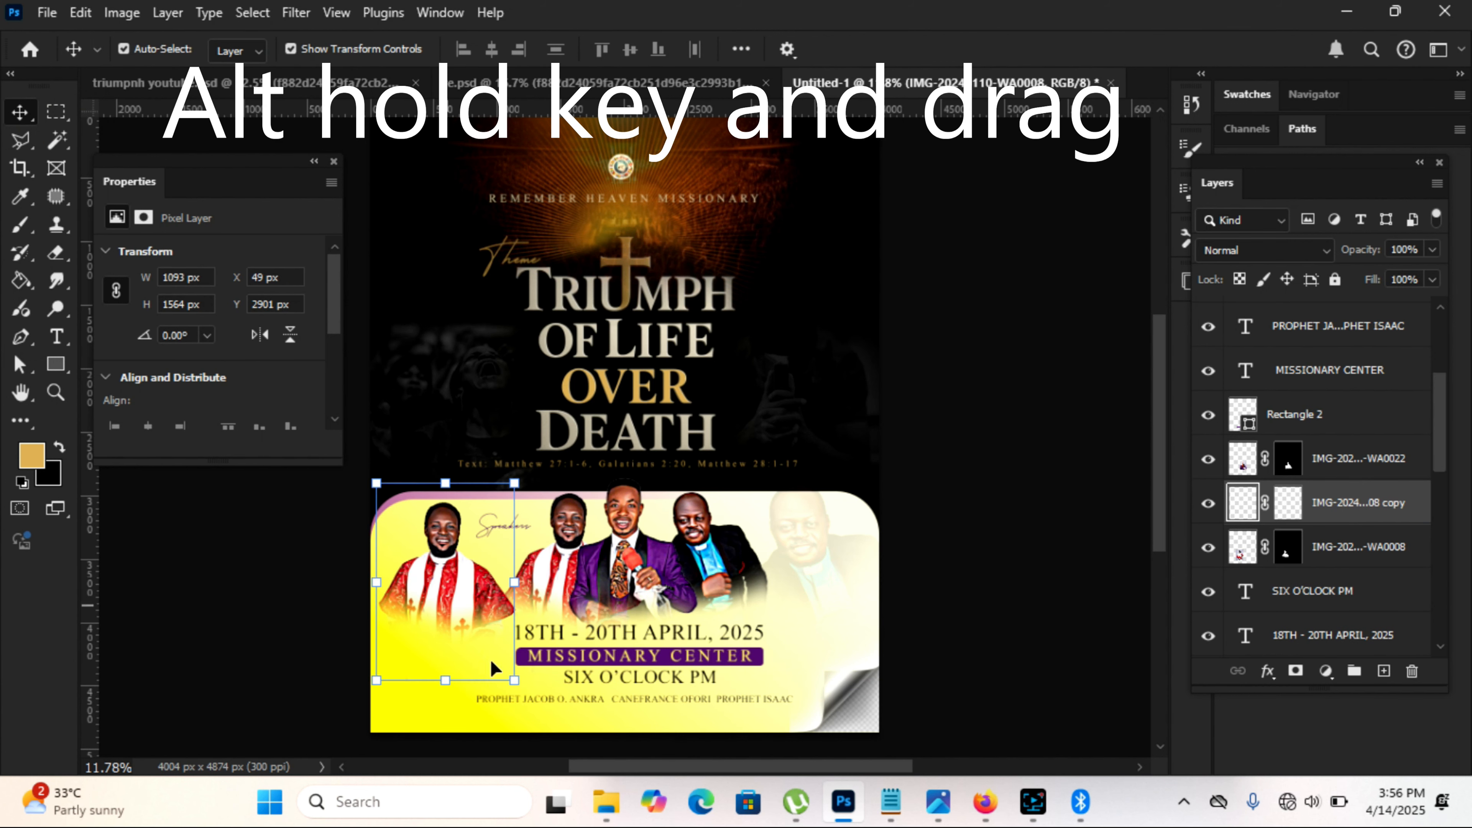
left_click_drag(514, 679, 578, 764)
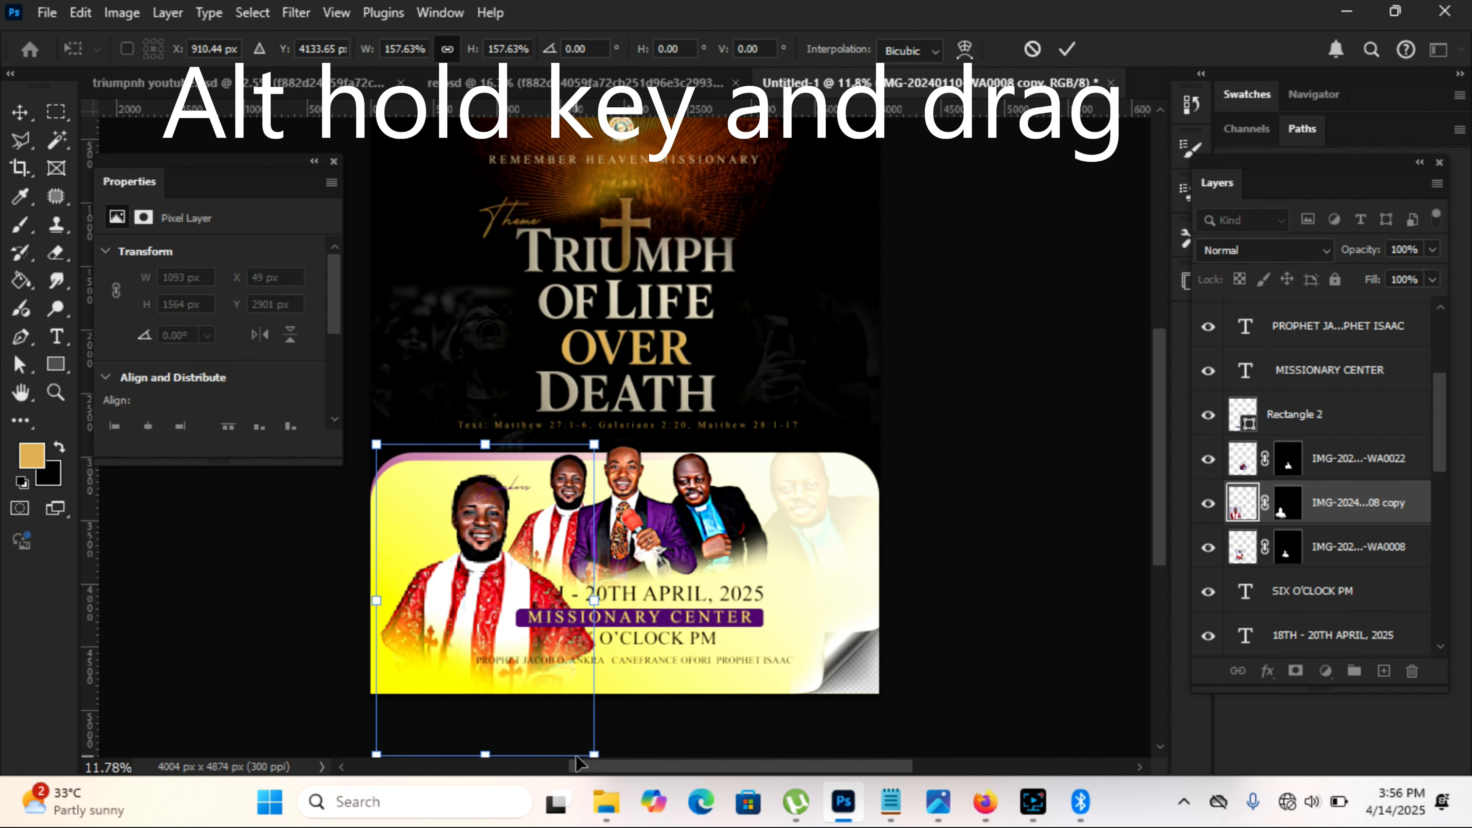
key("Return")
Step: Lower the opacity of the enlarged red-robe portrait copy to 26%
left_click(1433, 248)
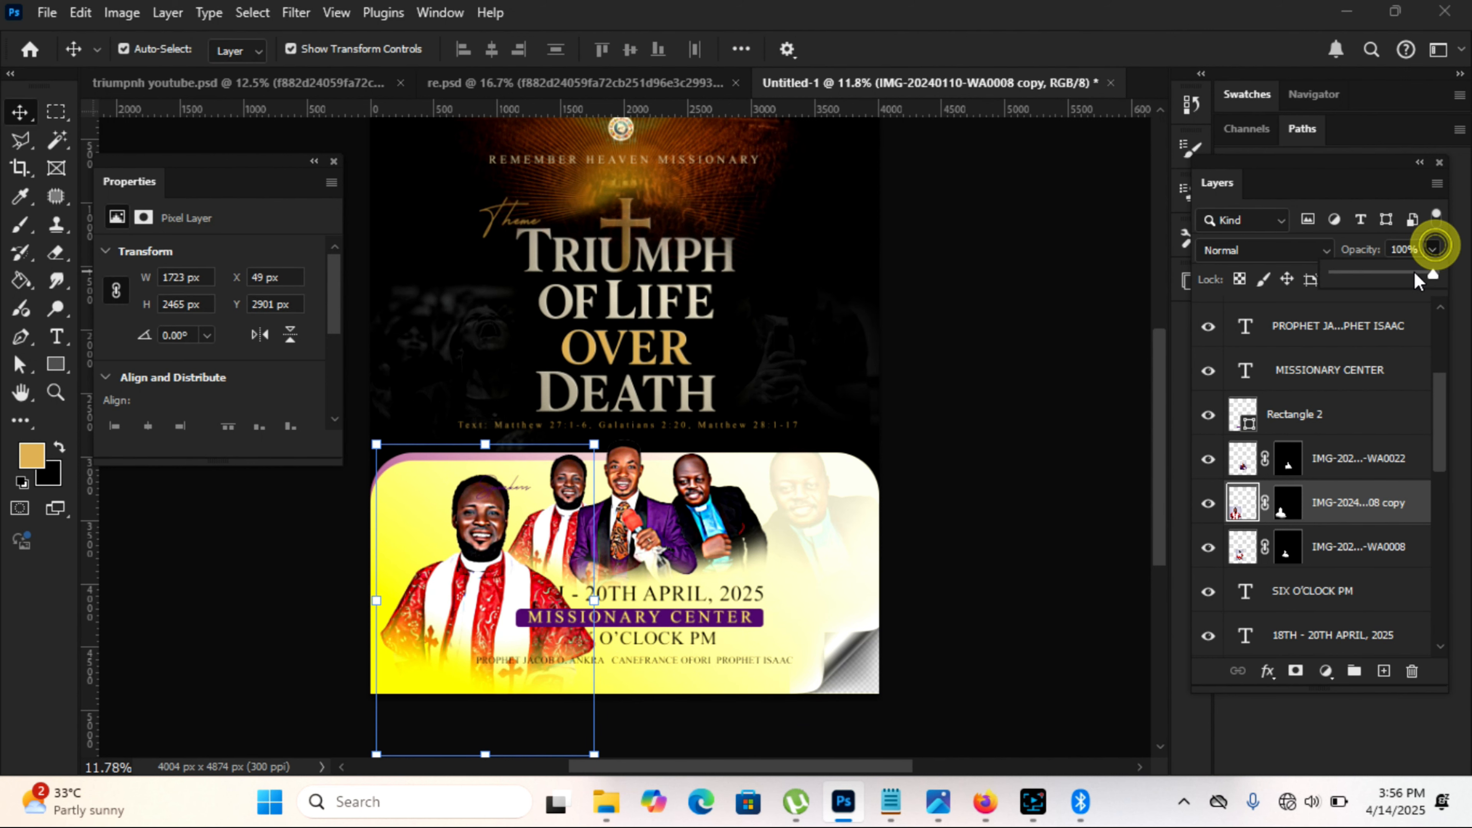
left_click_drag(1365, 280, 1361, 280)
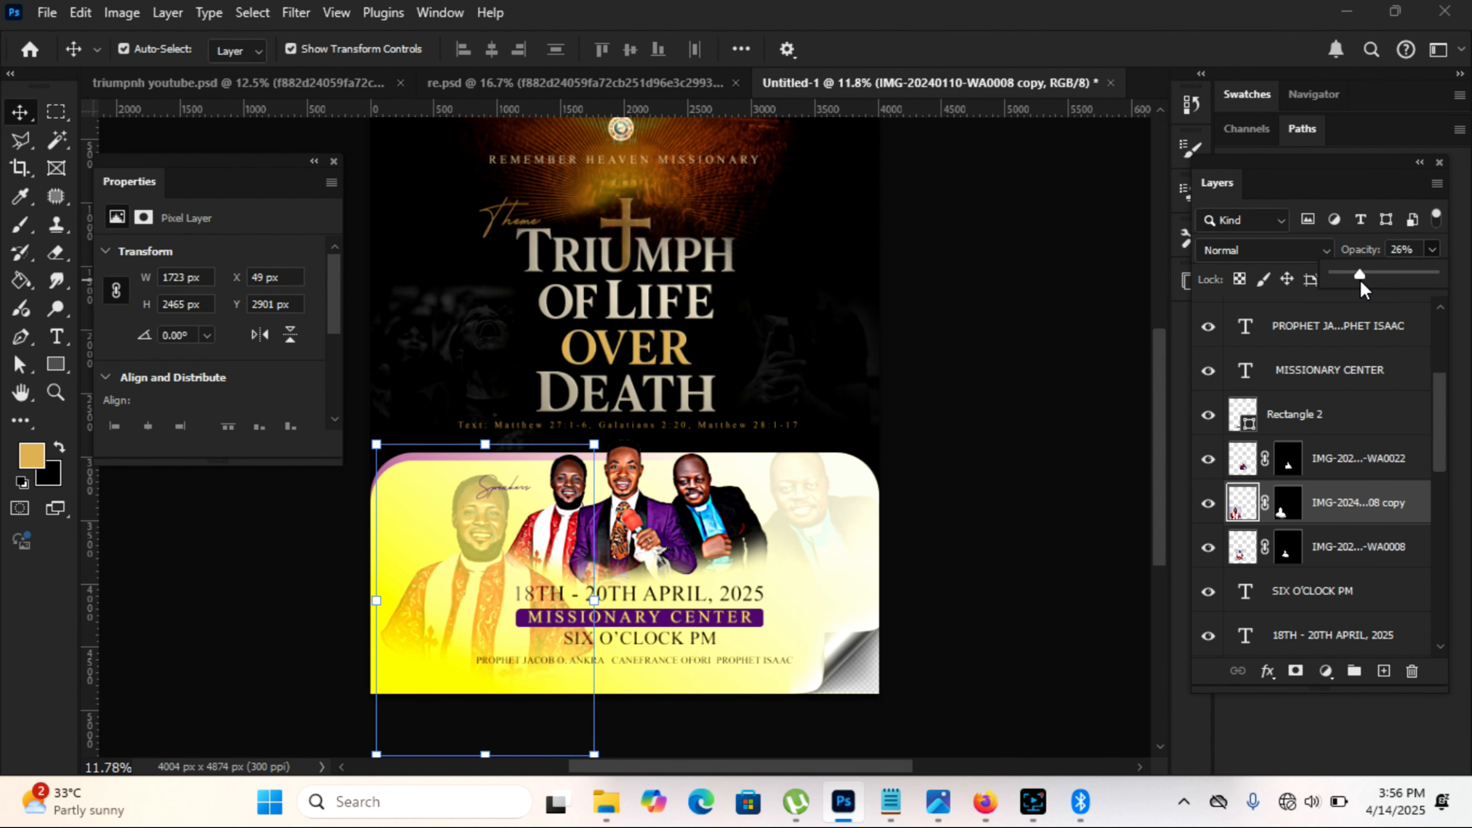